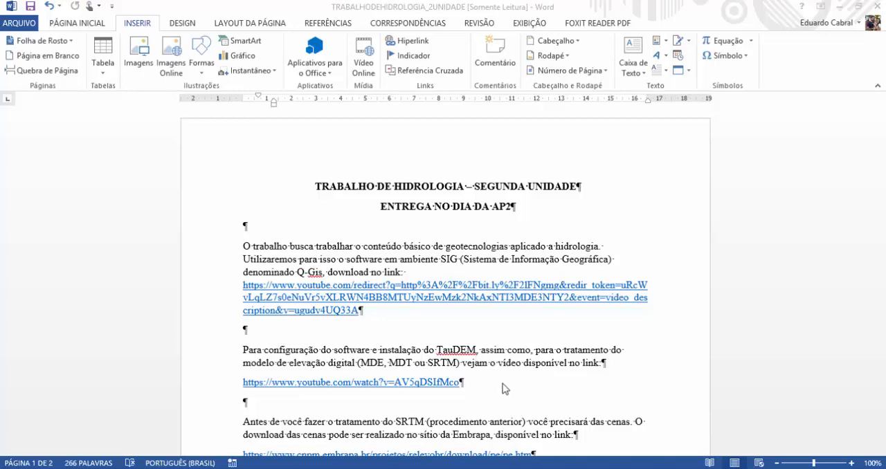
Read through the hydrology assignment document, including the download links, the SRTM instructions and the mosaic figure on page 2.
scroll(503, 384, "down", 3)
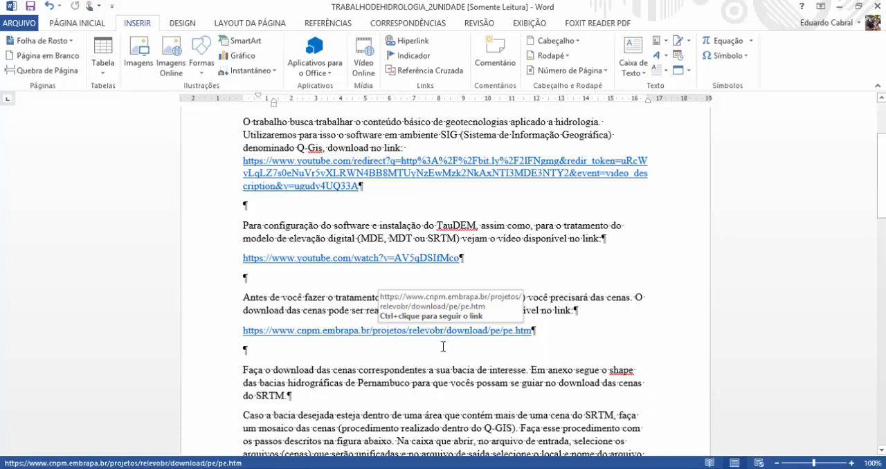
scroll(443, 346, "down", 2)
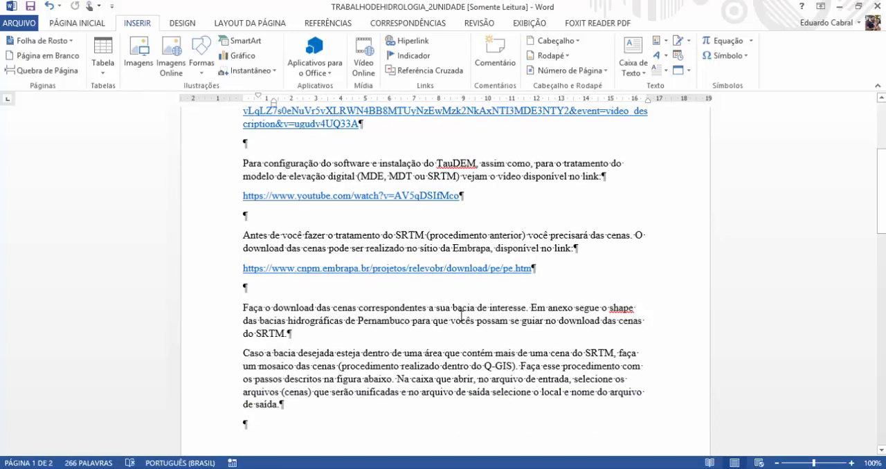
scroll(447, 310, "down", 2)
scroll(456, 321, "down", 14)
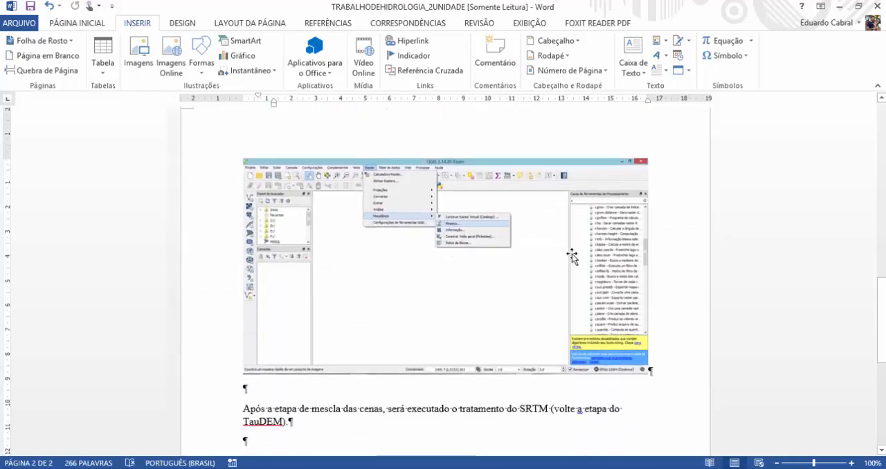
scroll(441, 300, "down", 3)
scroll(441, 300, "up", 3)
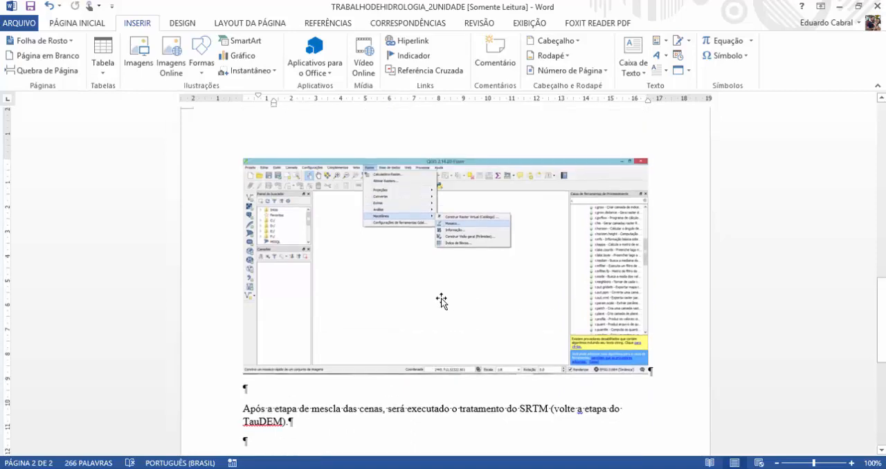
scroll(441, 299, "up", 10)
scroll(442, 298, "up", 17)
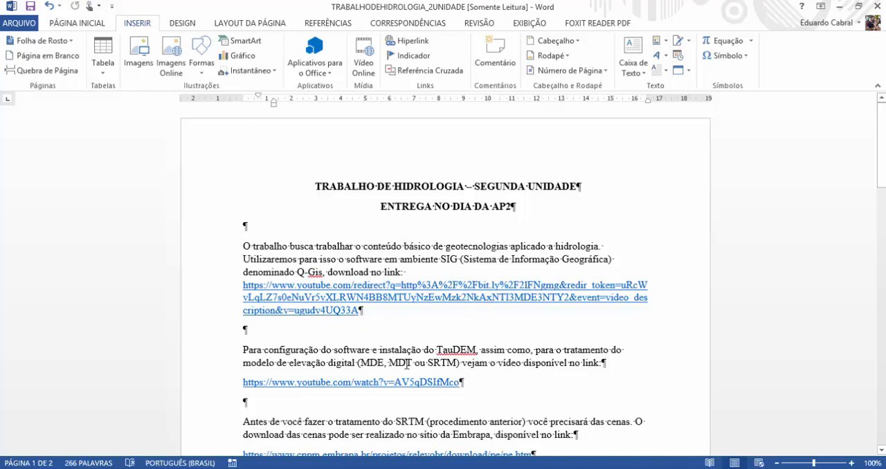
scroll(437, 295, "down", 2)
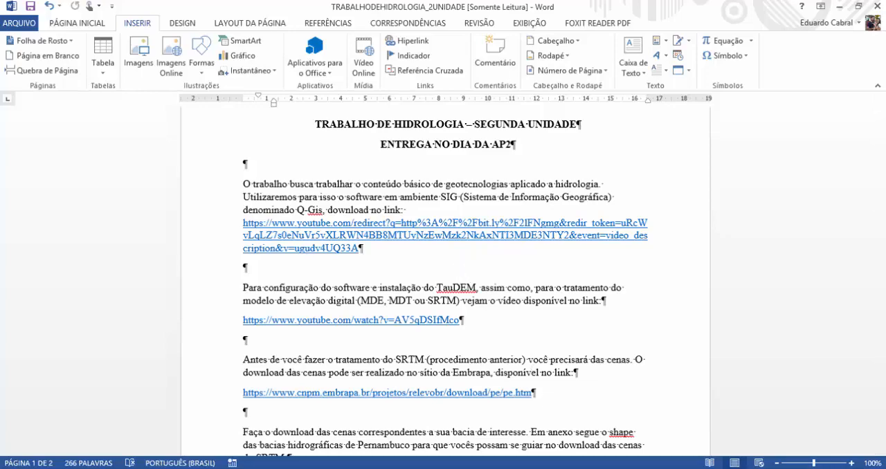
Switch to QGIS and check the TauDEM (Análises hidrológicas) algorithm group in the processing toolbox.
left_click(575, 467)
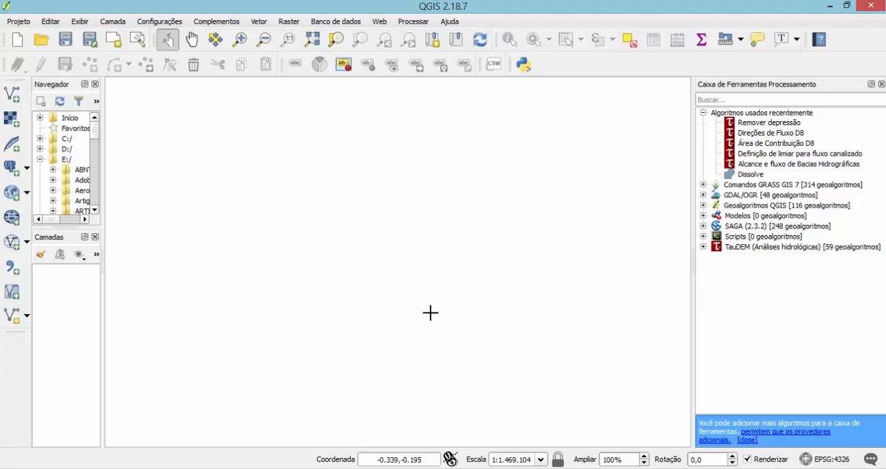
left_click(703, 247)
left_click(702, 247)
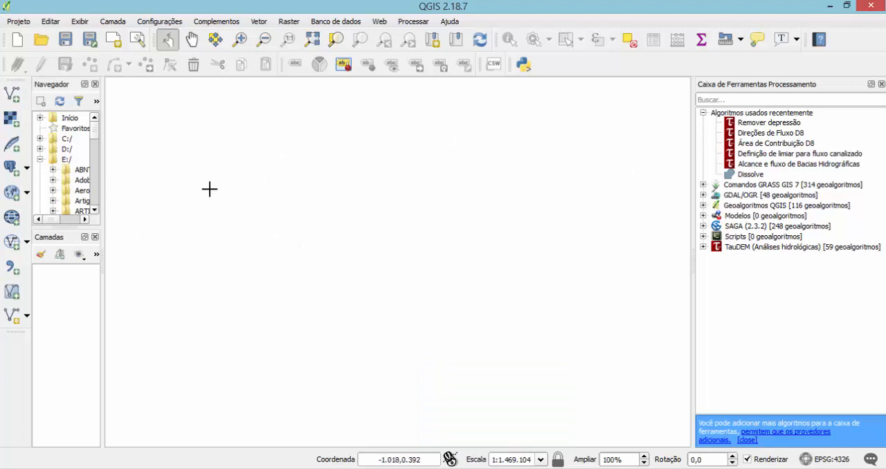
Start adding a vector layer from a file and expand the Trab_Hidro folder on drive C: to show its subfolders.
left_click(14, 97)
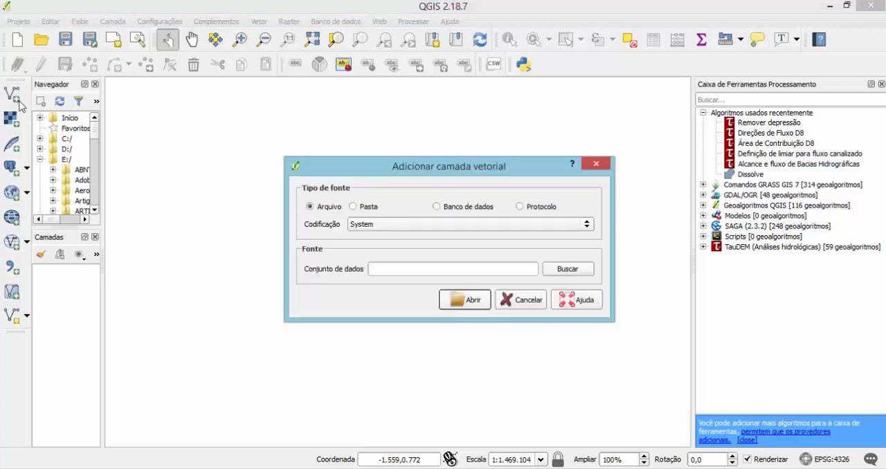
left_click(564, 269)
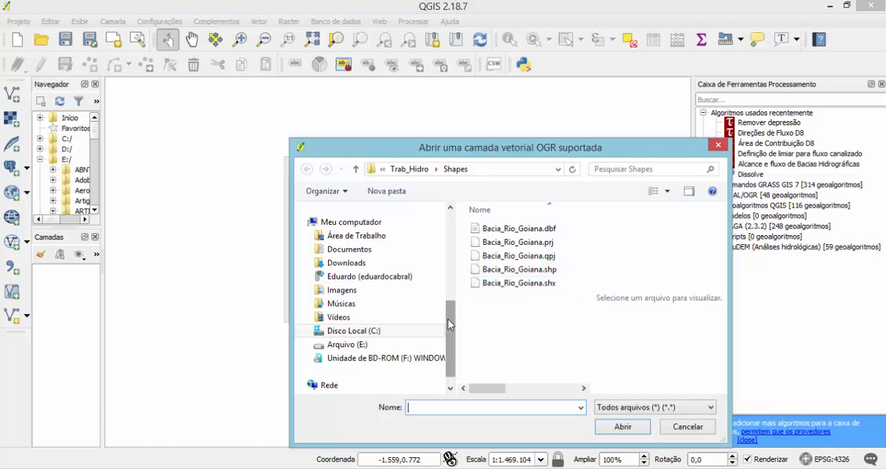
mouse_move(450, 323)
left_mouse_down()
mouse_move(450, 335)
mouse_move(450, 325)
left_mouse_up()
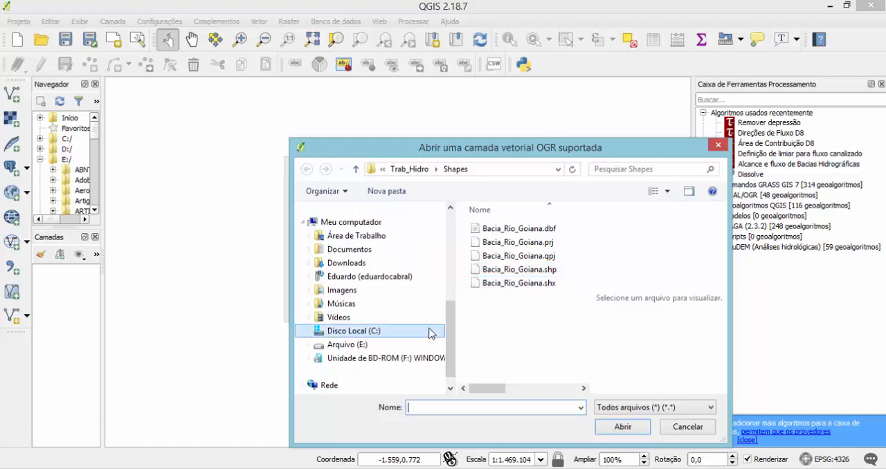
left_click(309, 333)
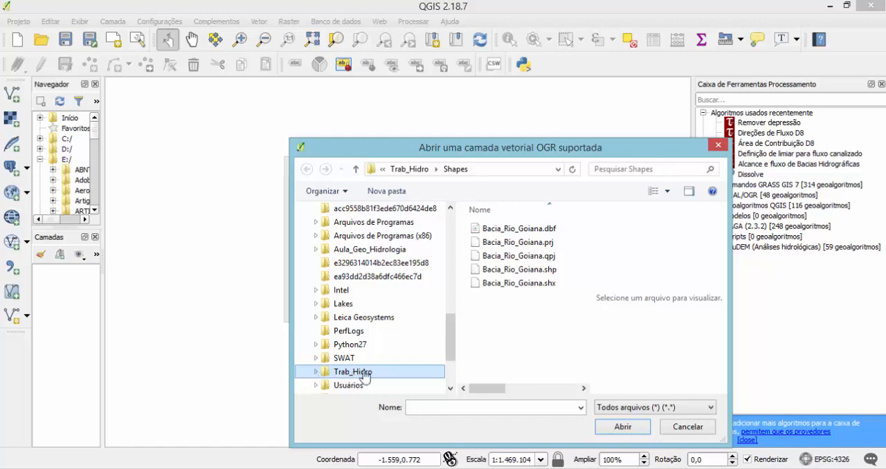
left_click(316, 372)
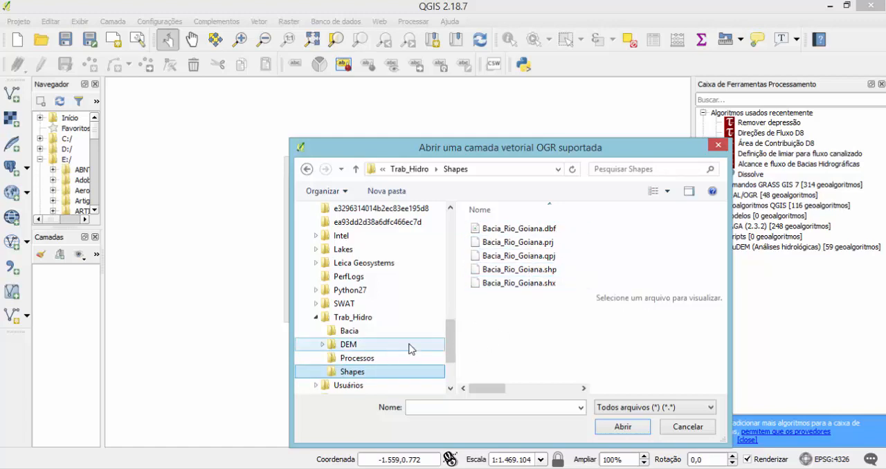
scroll(448, 335, "down", 2)
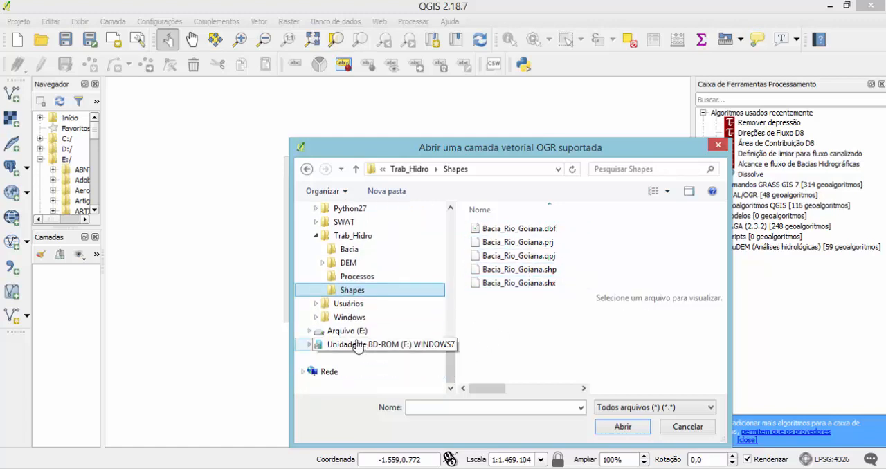
Add Bacias_Hidro_PE_Sirgas.shp from the Trab_Hidrologia\Shapes folder on drive E: as a vector layer.
left_click(308, 332)
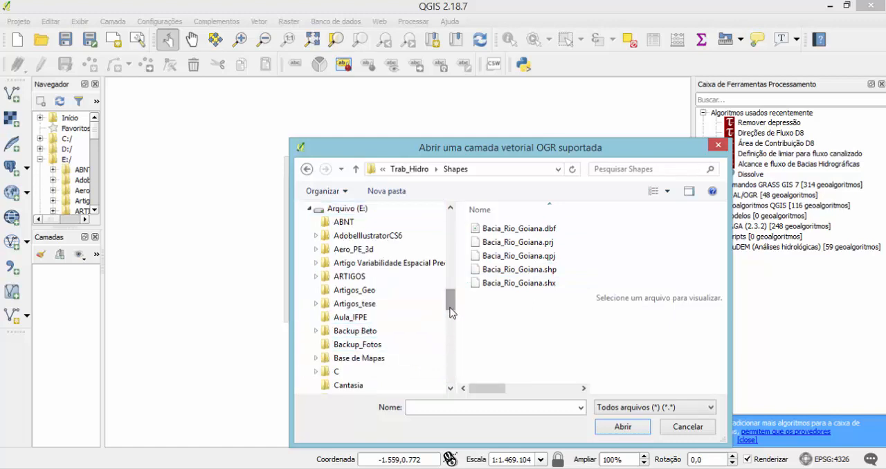
left_click_drag(450, 313, 450, 381)
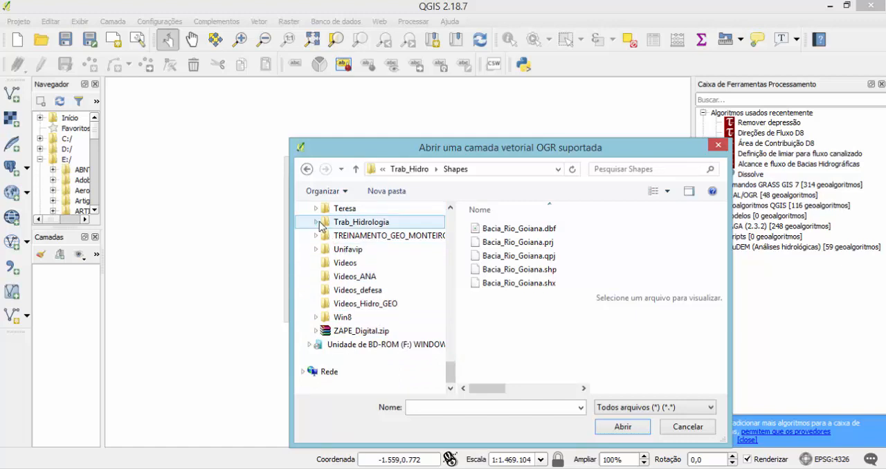
left_click(319, 222)
left_click(339, 277)
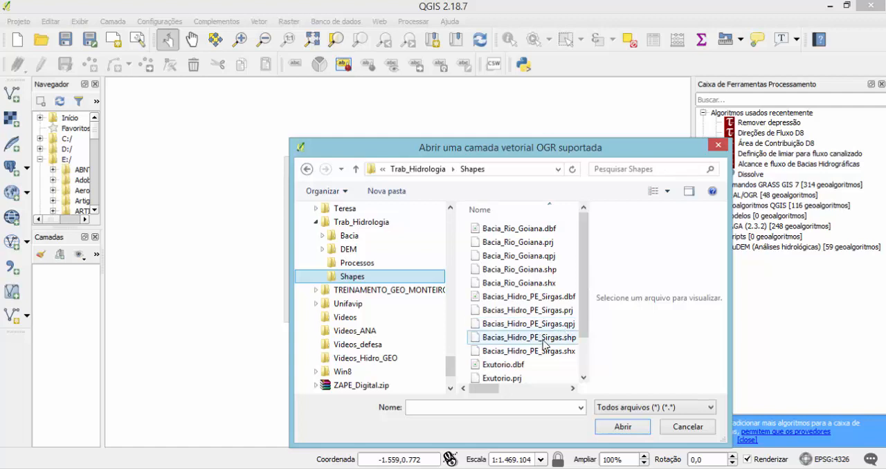
left_click(545, 344)
left_click(622, 426)
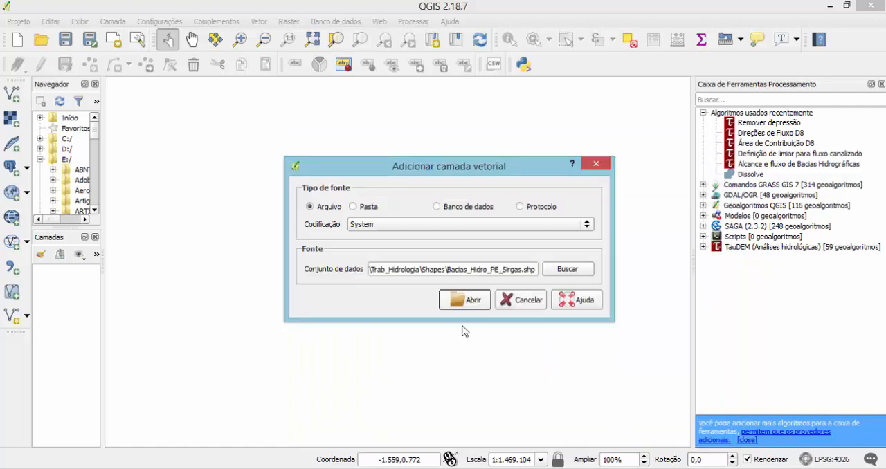
left_click(466, 301)
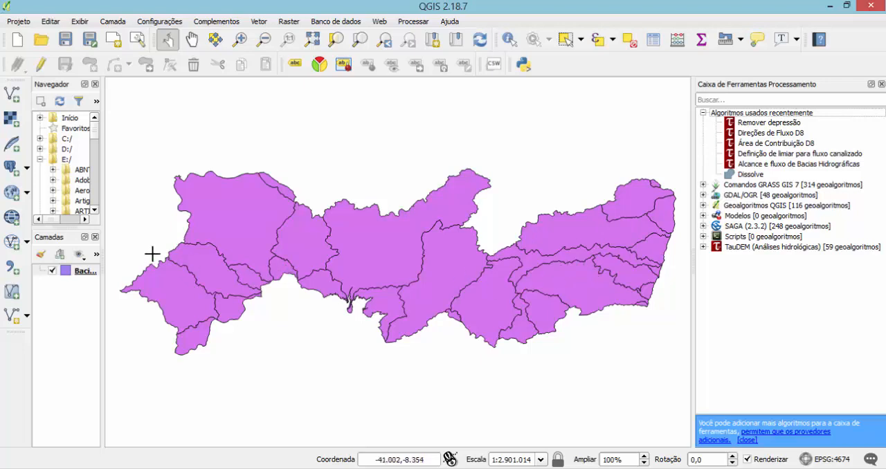
Inspect the attribute table of the Bacias_Hidro_PE_Sirgas layer for the basin name field, and close it.
right_click(77, 272)
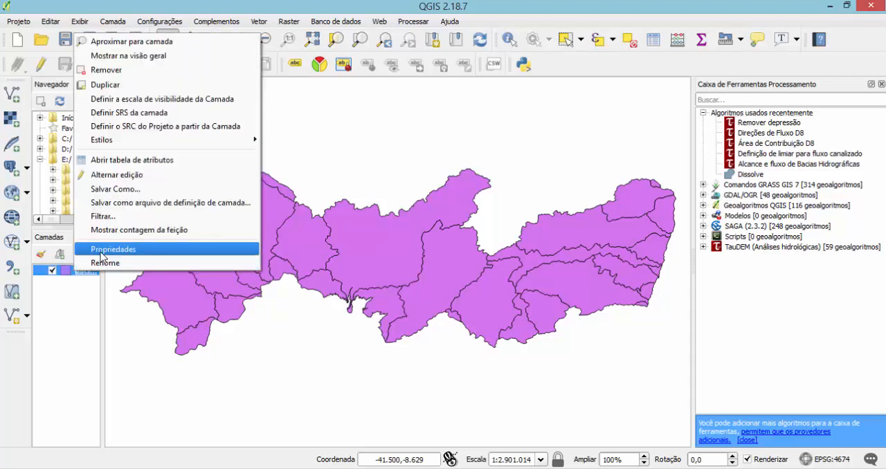
left_click(126, 164)
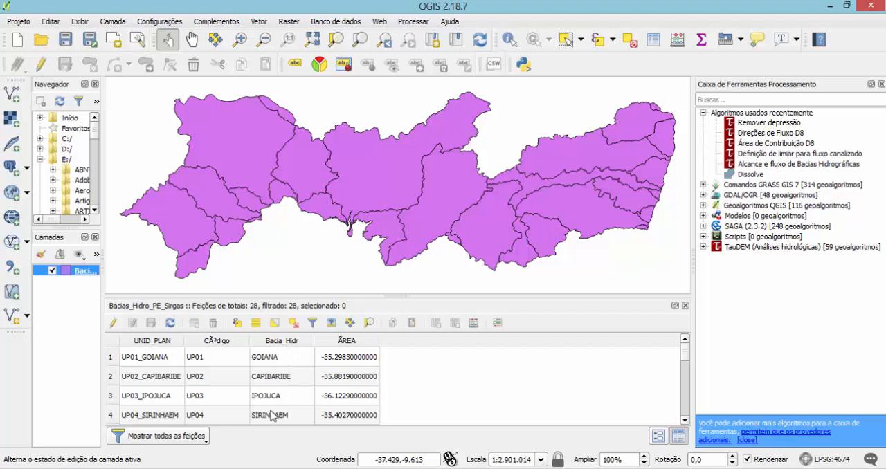
left_click(685, 306)
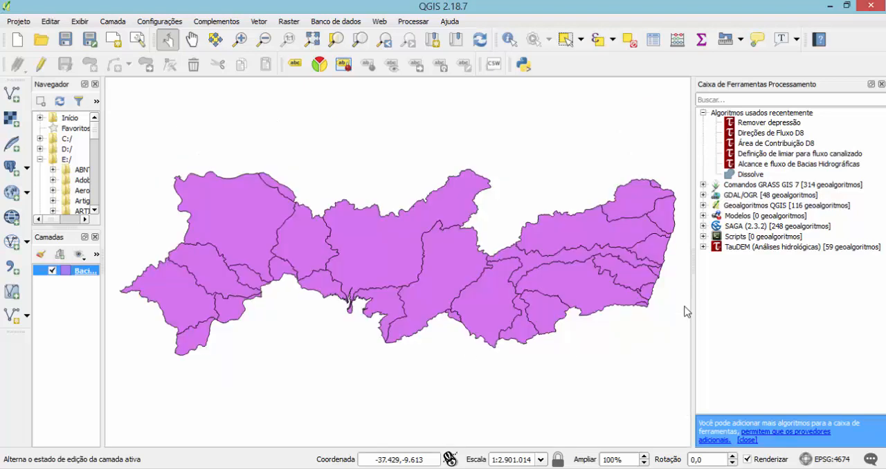
Turn on labels for the Bacias_Hidro_PE_Sirgas layer using the Bacia_Hidr field, and apply the layer properties.
right_click(80, 274)
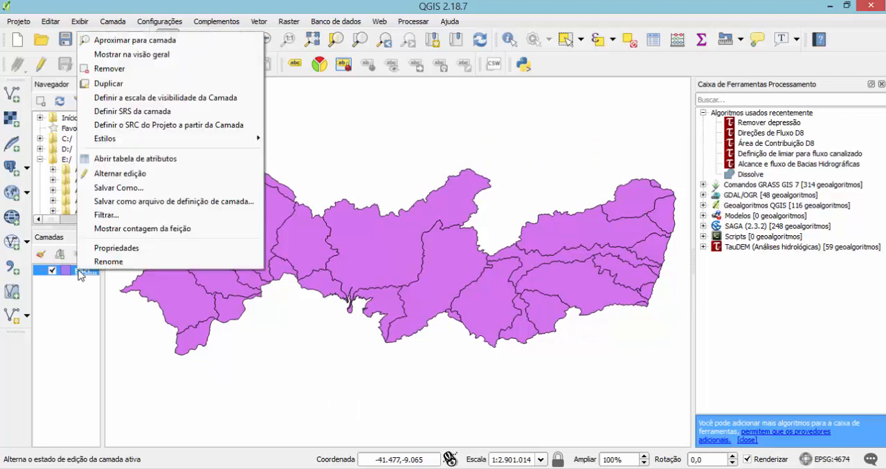
left_click(102, 251)
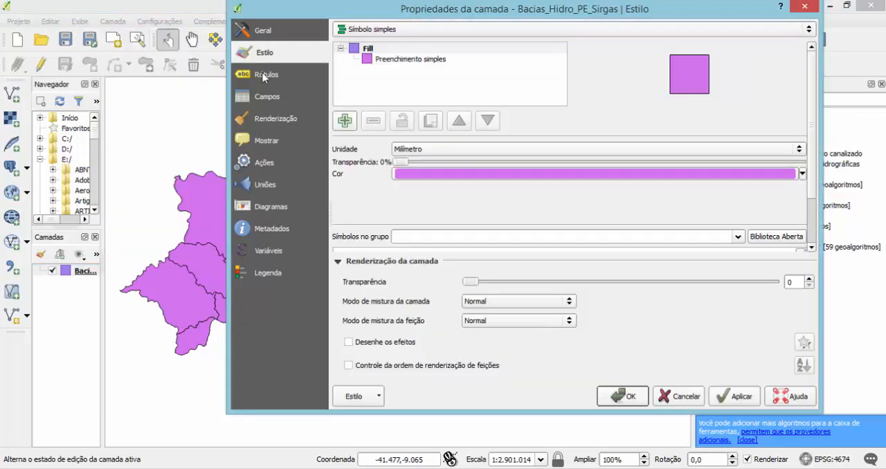
left_click(264, 75)
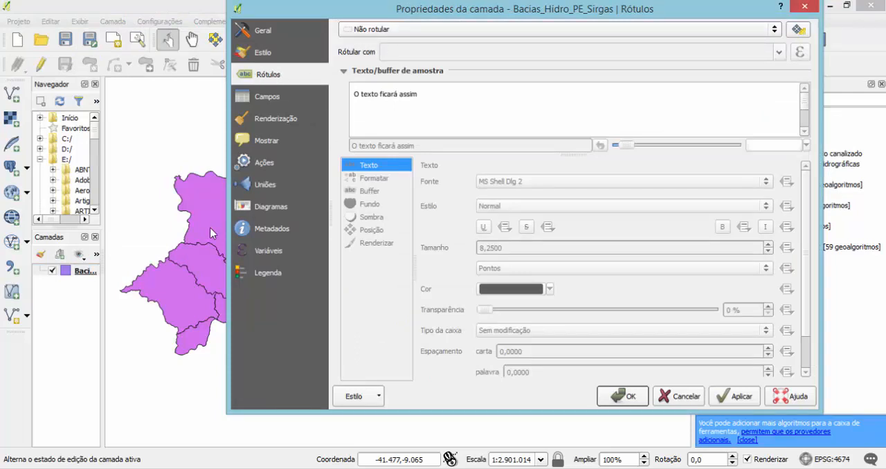
left_click(758, 29)
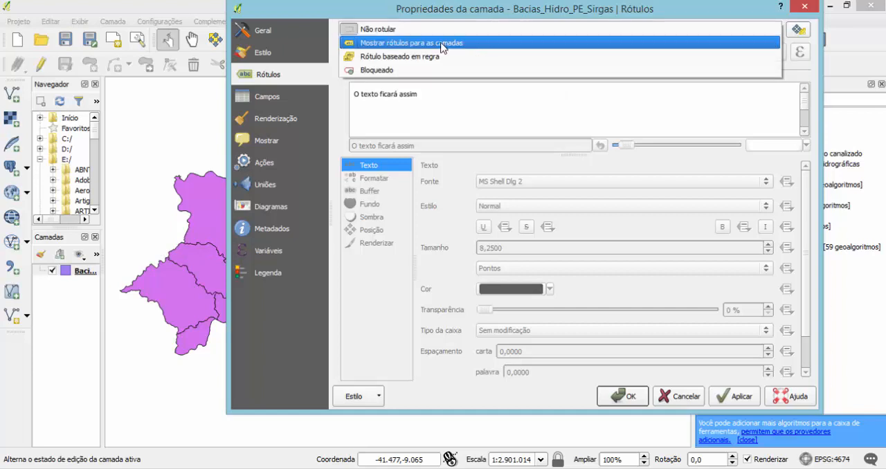
left_click(444, 42)
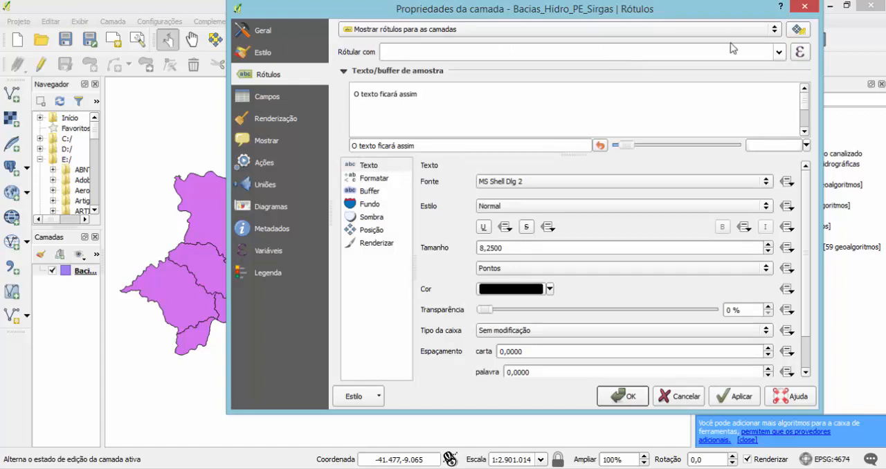
left_click(777, 55)
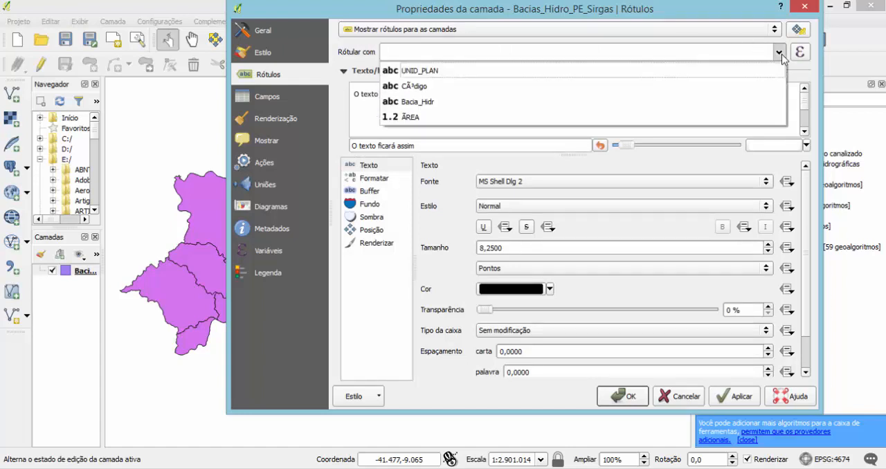
left_click(427, 105)
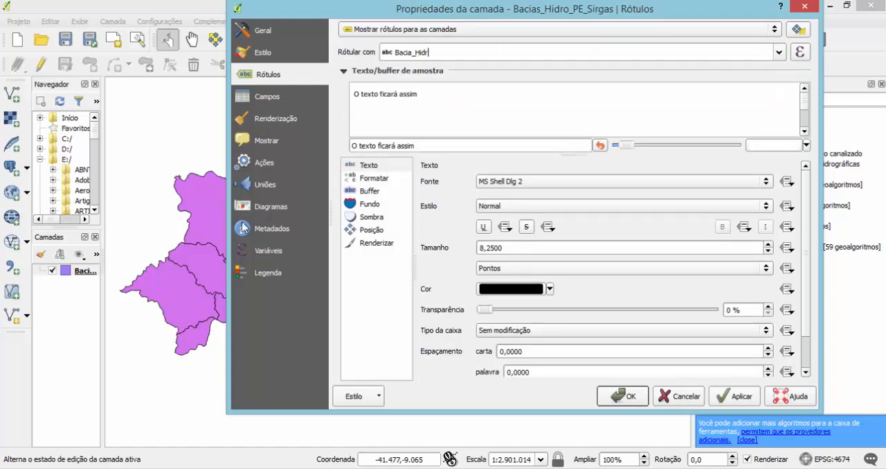
left_click(739, 404)
left_click(631, 400)
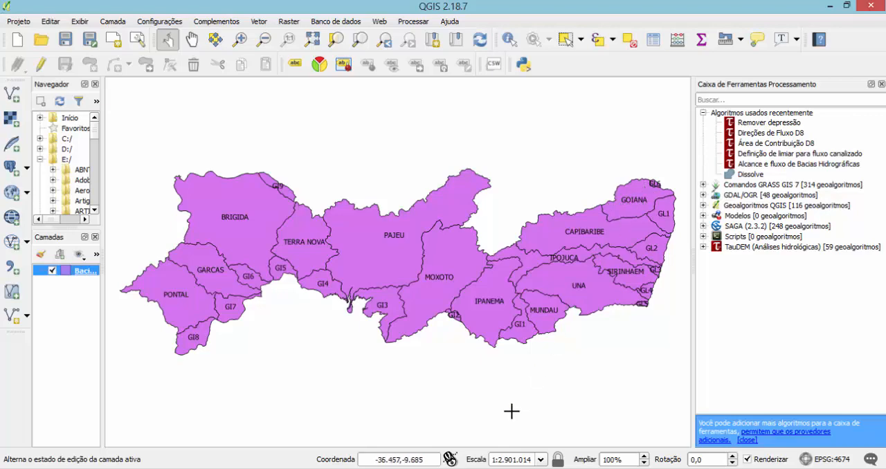
Compare the labelled basins with the Embrapa SRTM scene grid for Pernambuco in the browser, and return to the assignment in Word.
key("alt+Tab")
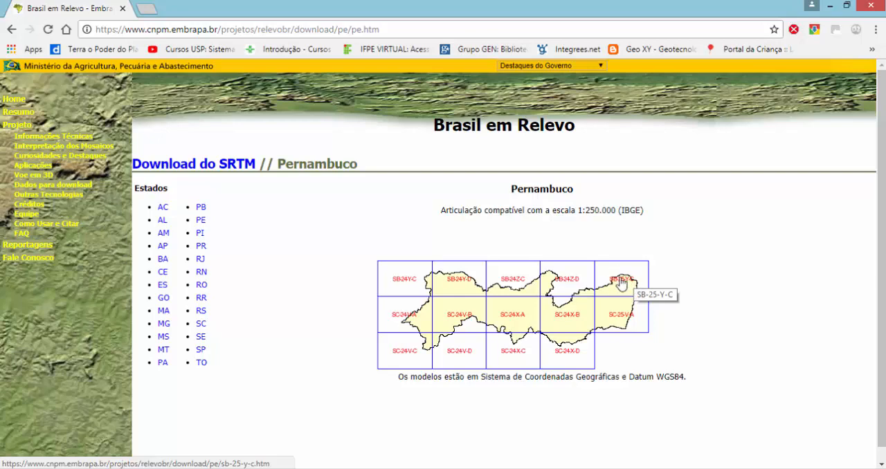
key("alt+Tab")
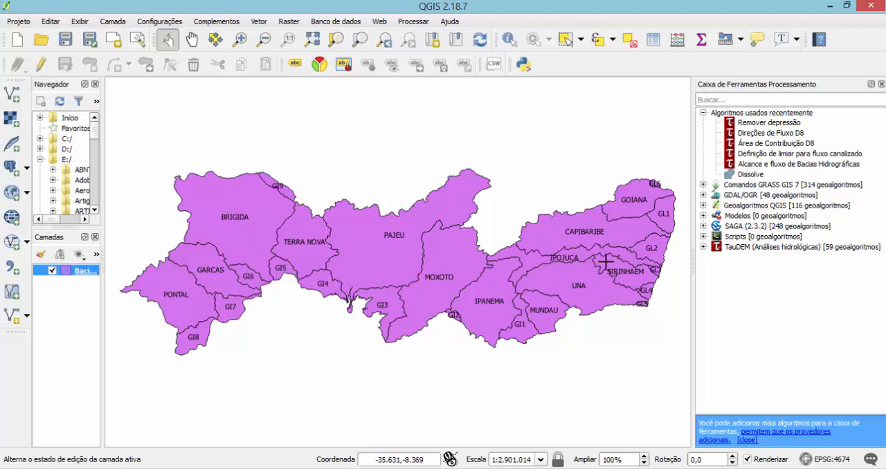
key("alt+Tab")
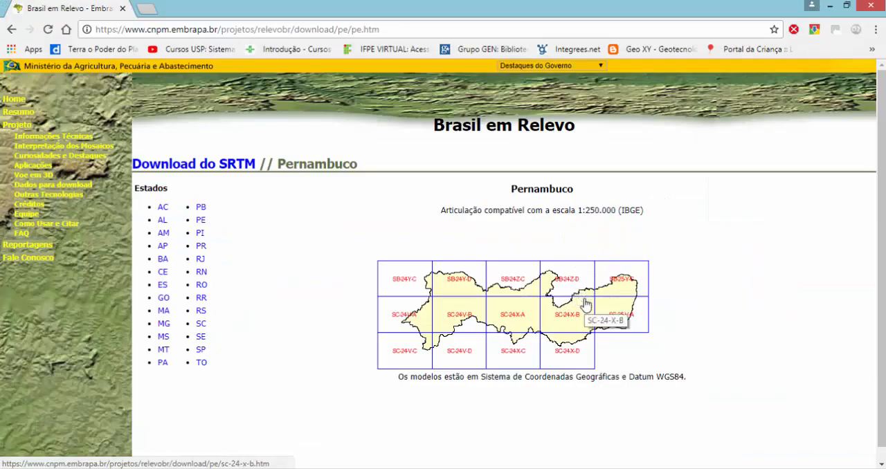
key("alt+Tab")
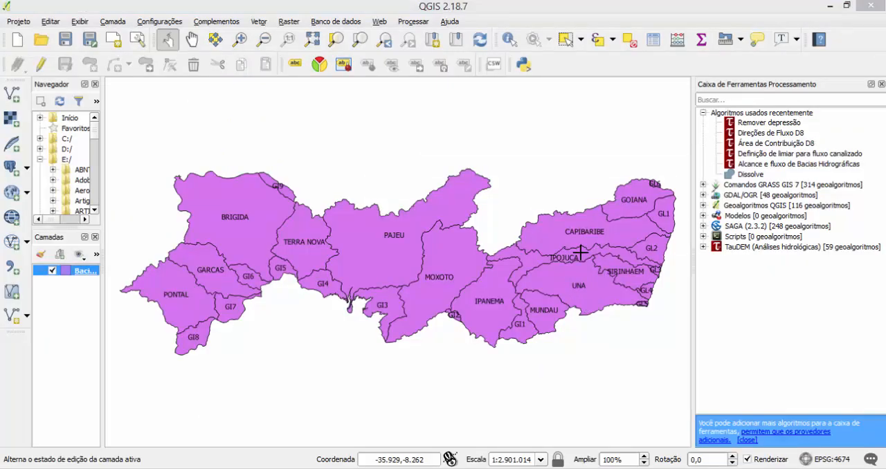
key("alt+Tab")
key("alt+Tab")
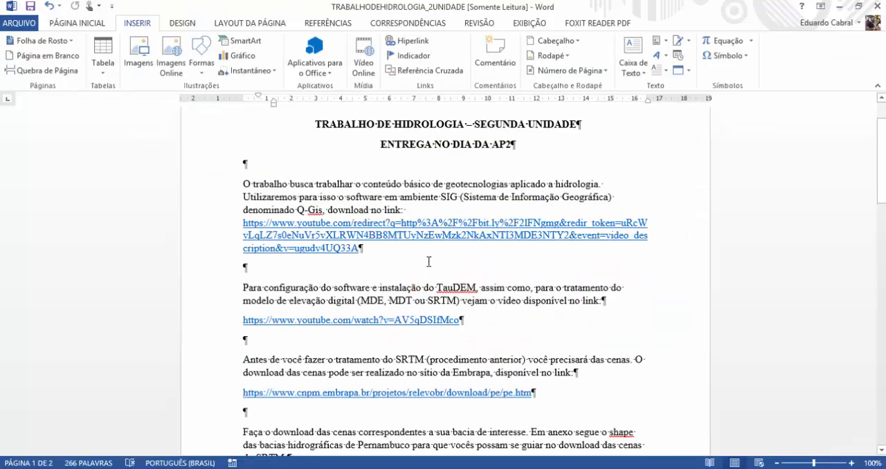
Skim the rest of the Word assignment, switch to the browser, and open the SB-25-Y-C scene page from the Embrapa Pernambuco grid.
scroll(428, 261, "down", 10)
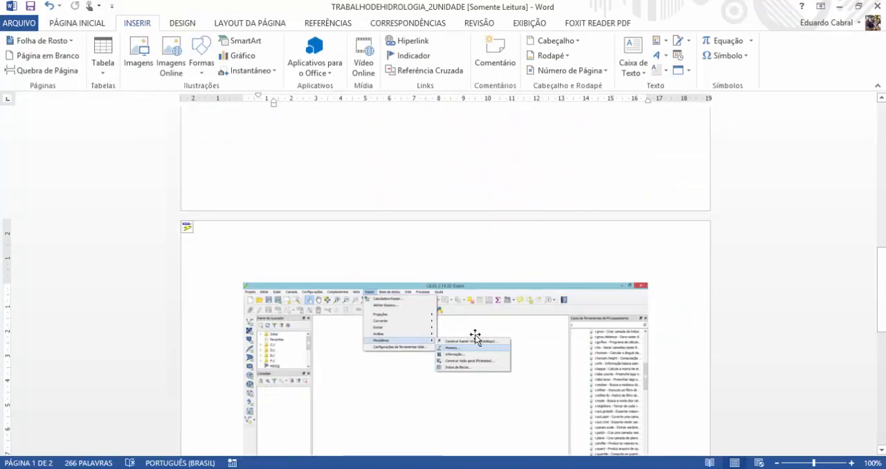
key("alt+Tab")
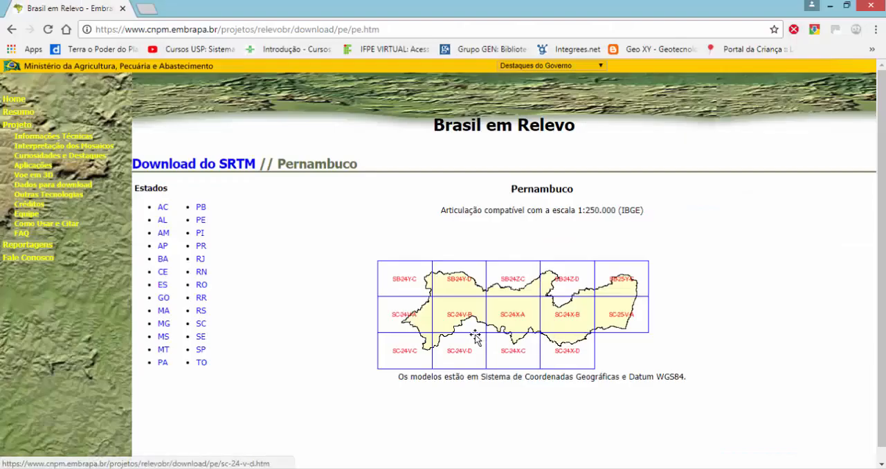
left_click(620, 278)
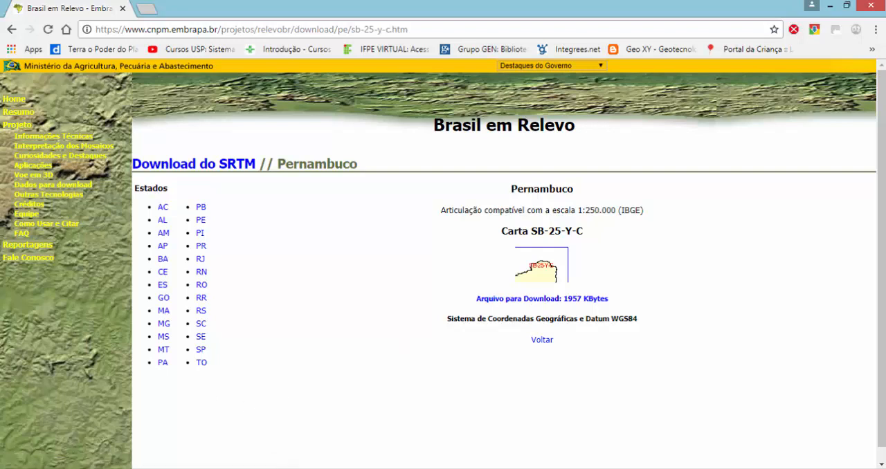
In File Explorer, extract sb-25-y-c.zip directly into its own folder, C:\Trab_Hidro\DEM, and select the extracted SB-25-Y-C.tif.
left_click(90, 468)
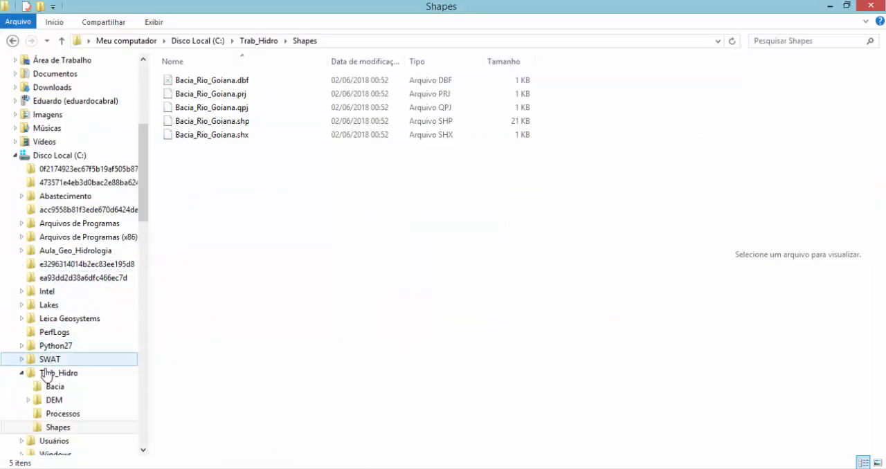
left_click(58, 400)
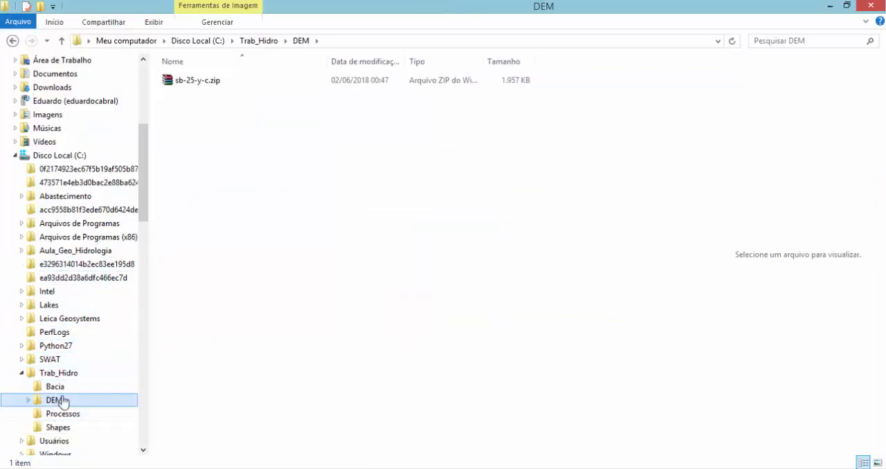
left_click(214, 83)
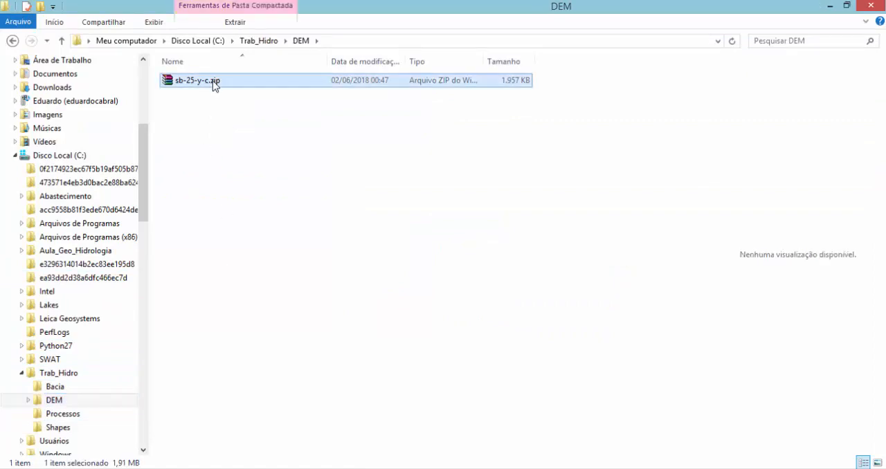
right_click(214, 83)
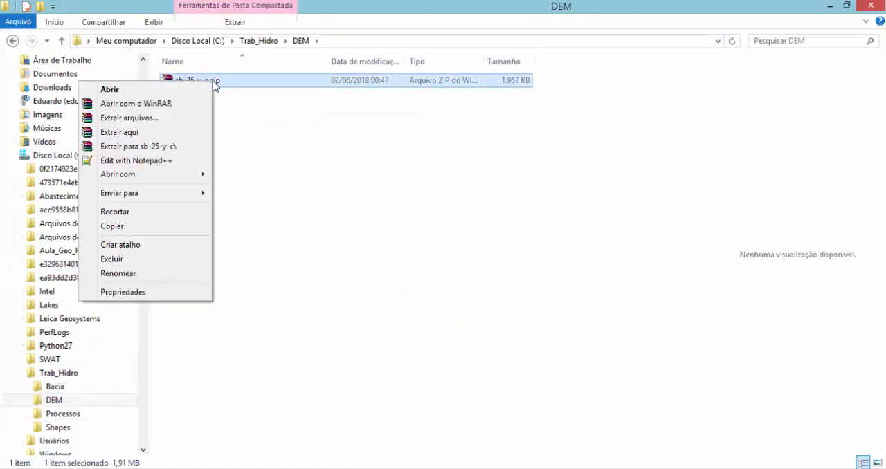
left_click(136, 133)
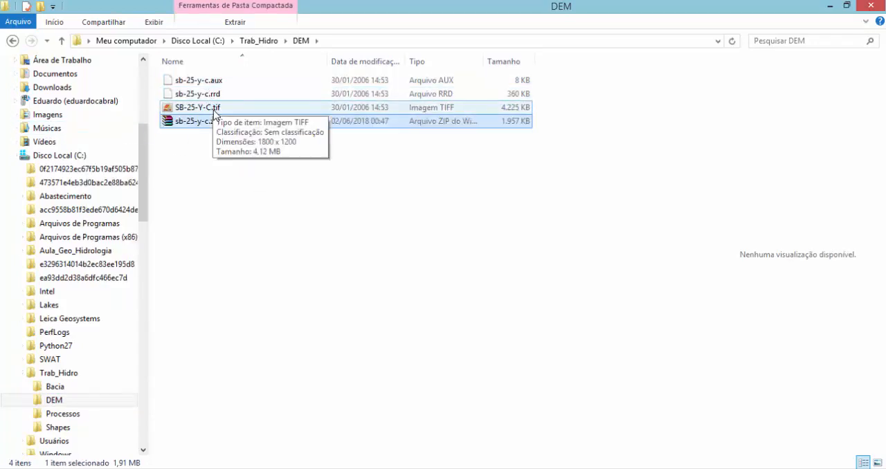
left_click(215, 111)
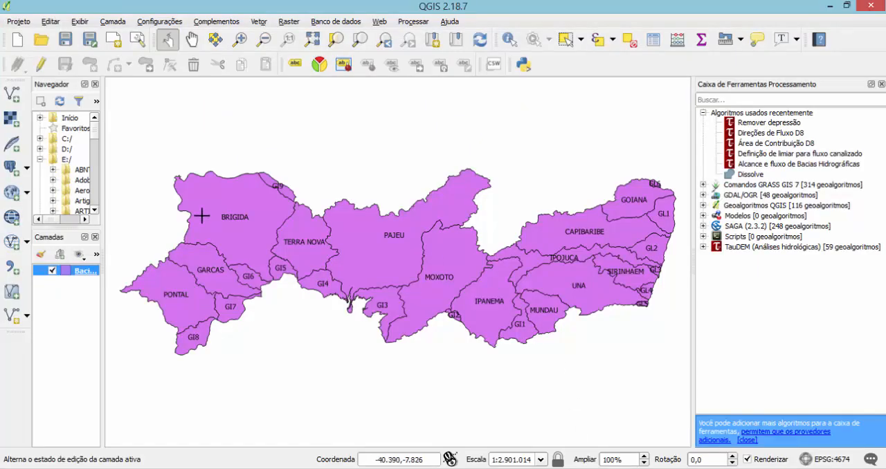
In QGIS, add SB-25-Y-C.tif from the Trab_Hidro\DEM folder on drive C: as a raster layer.
left_click(11, 119)
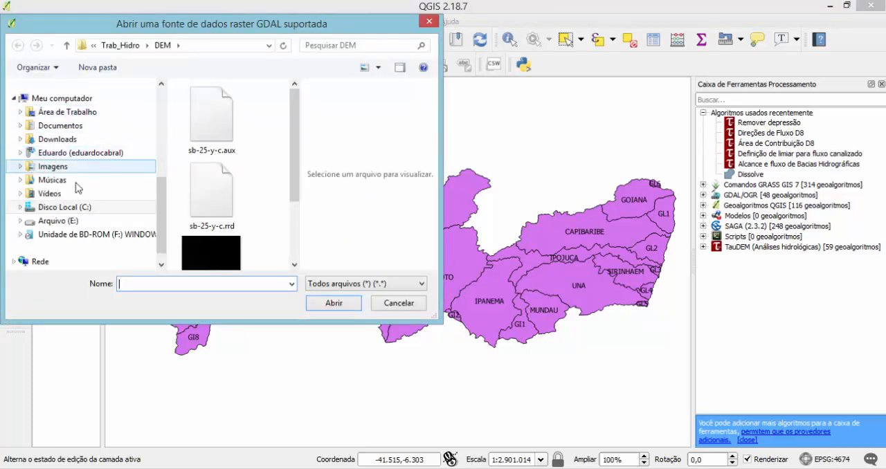
left_click(21, 209)
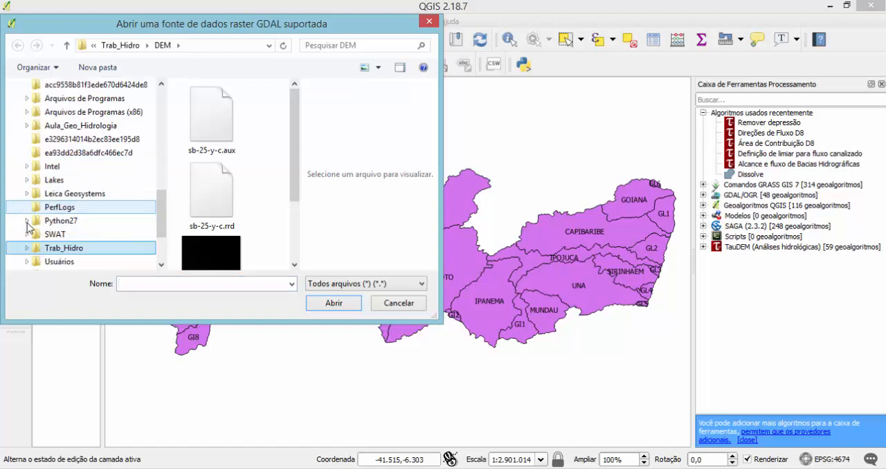
left_click(27, 248)
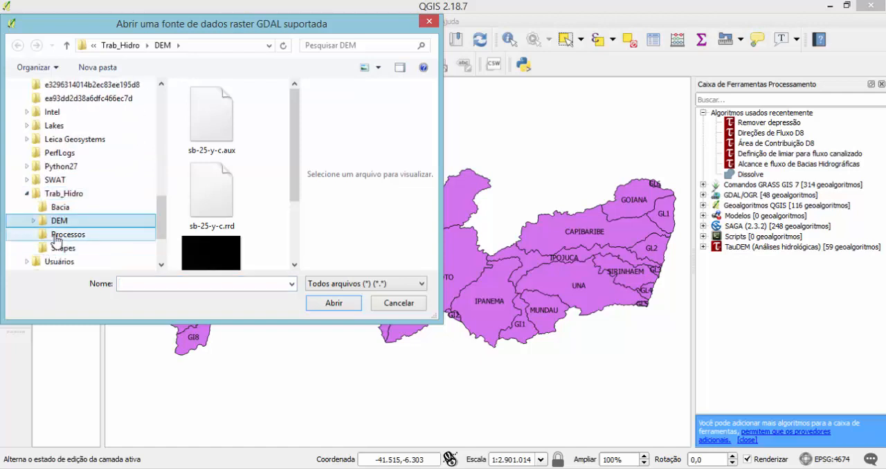
left_click_drag(296, 148, 291, 209)
left_click(225, 152)
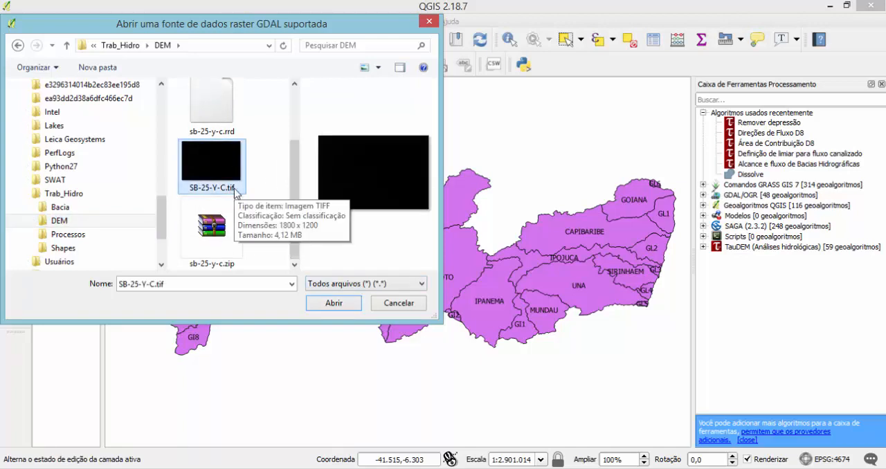
left_click(346, 305)
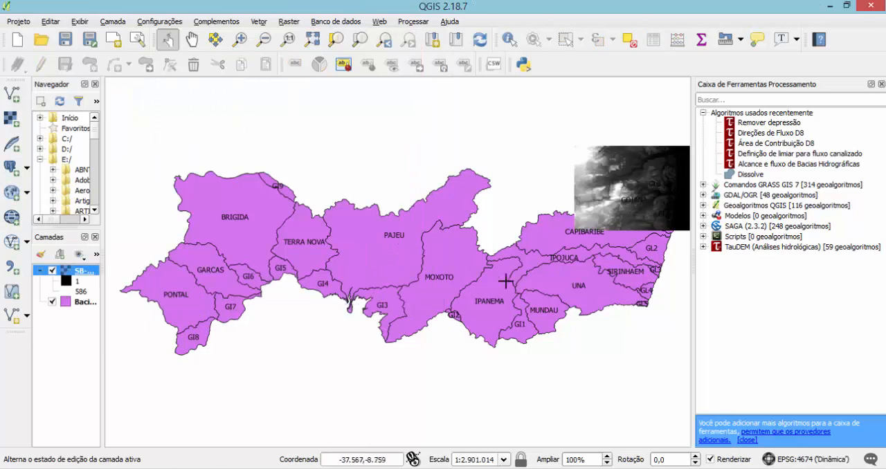
Place the Bacias_Hidro_PE_Sirgas layer above the SB-25-Y-C raster in the layer order.
left_click(313, 41)
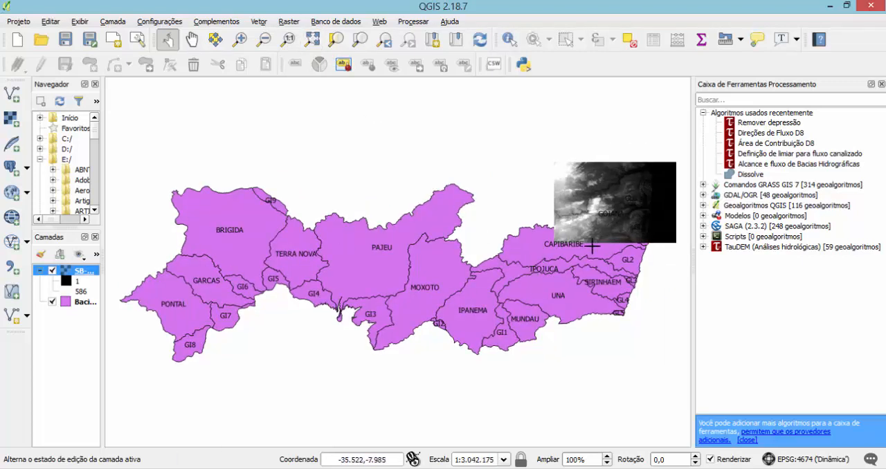
left_click(78, 302)
left_click_drag(76, 292, 77, 266)
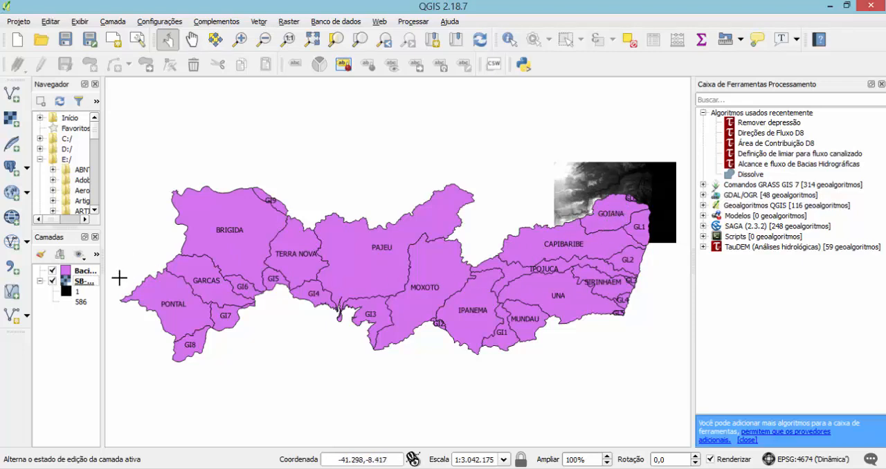
Select the GOIANA basin record in the attribute table of the Bacias_Hidro_PE_Sirgas layer.
right_click(83, 274)
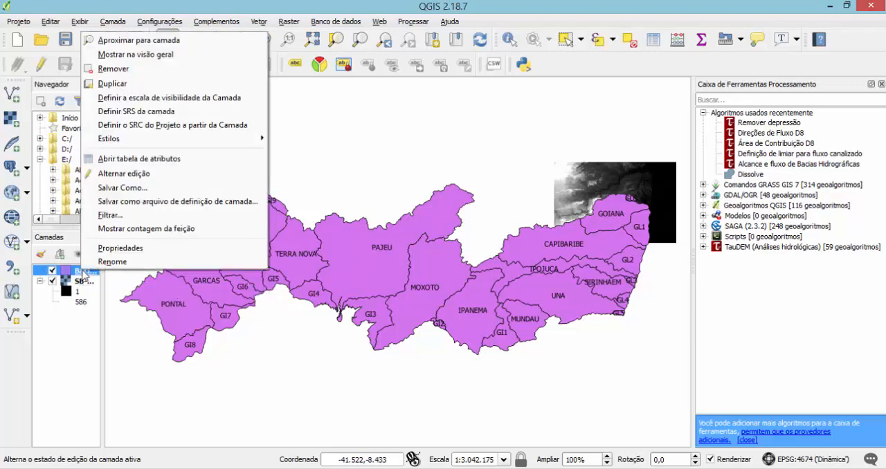
left_click(155, 160)
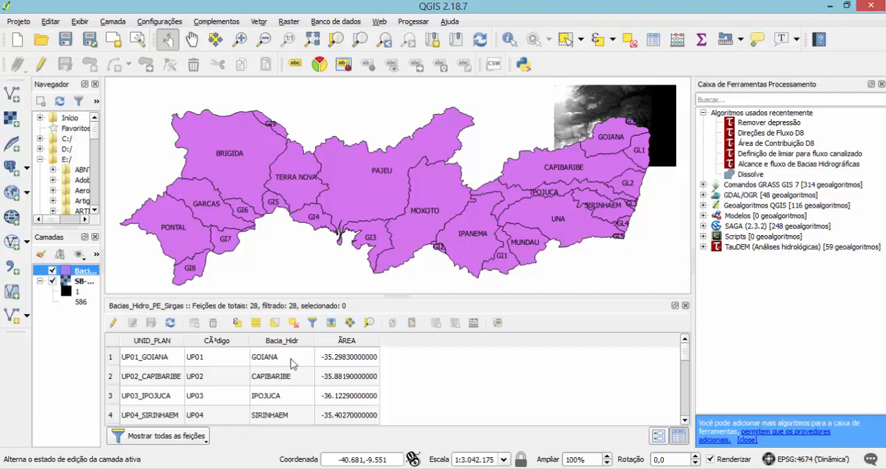
left_click(112, 360)
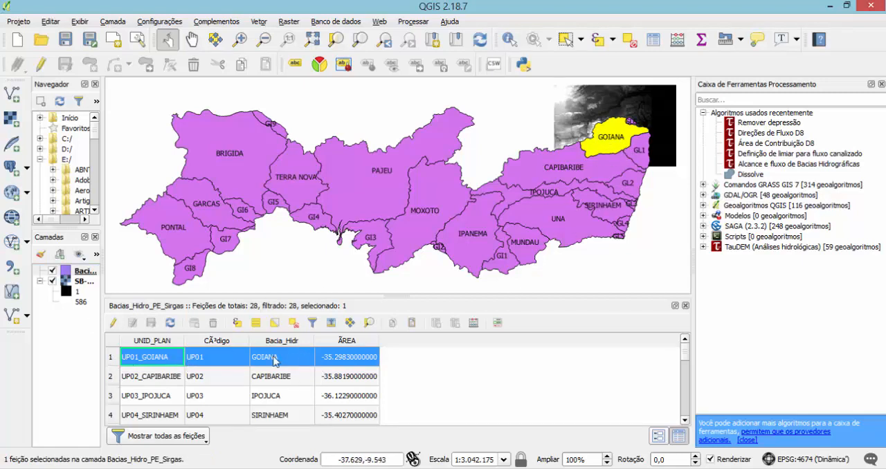
right_click(76, 274)
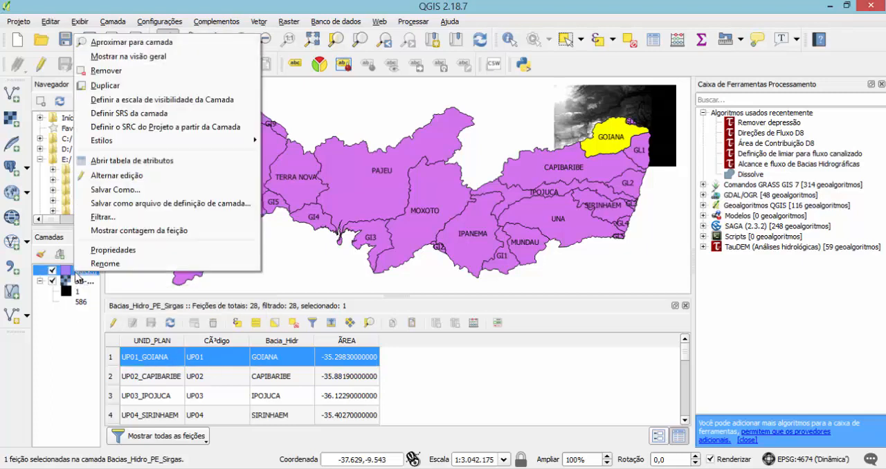
left_click(129, 190)
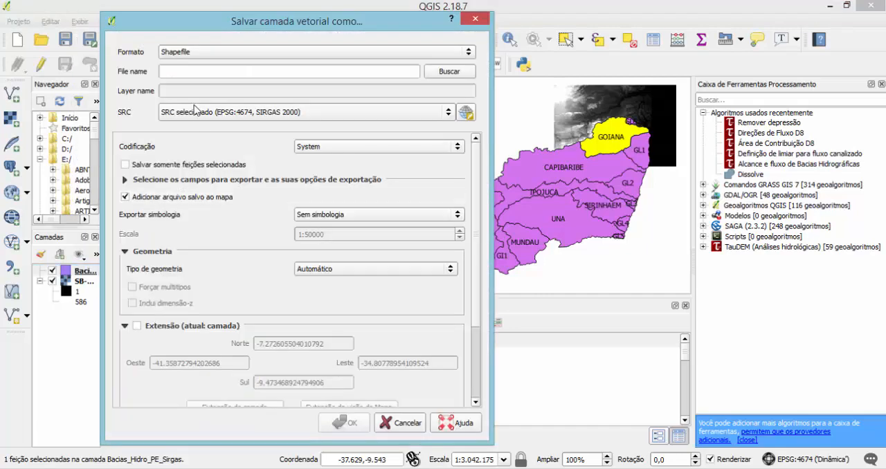
left_click(438, 74)
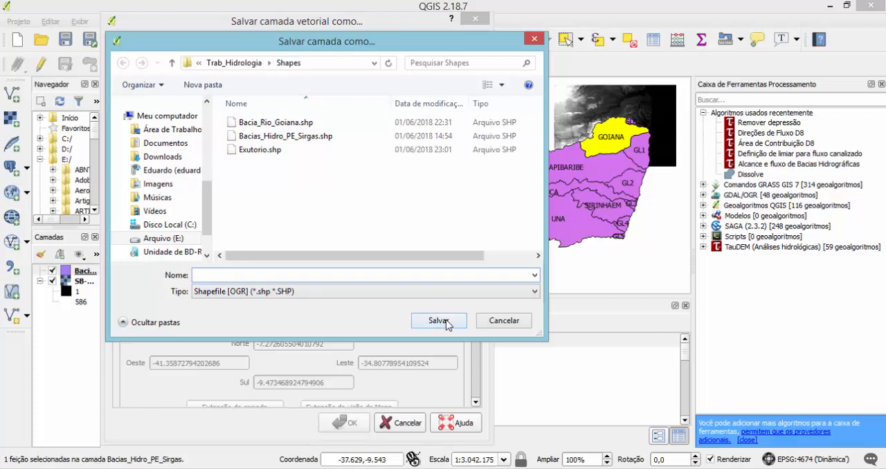
left_click(503, 321)
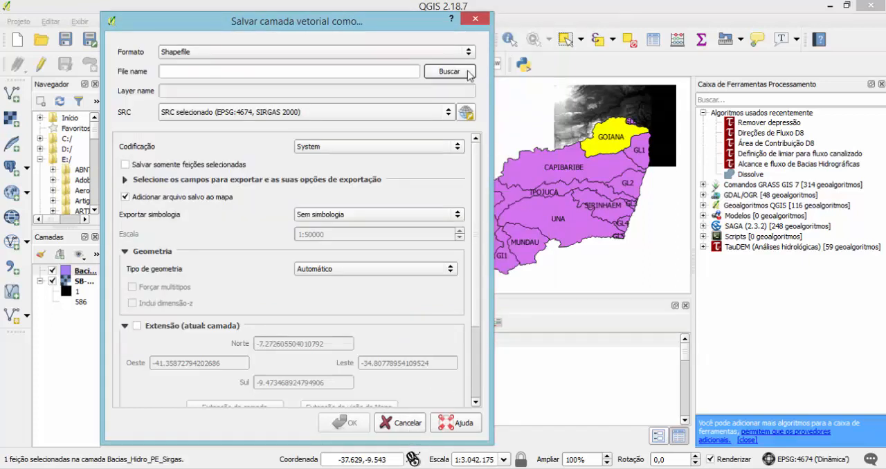
left_click(474, 19)
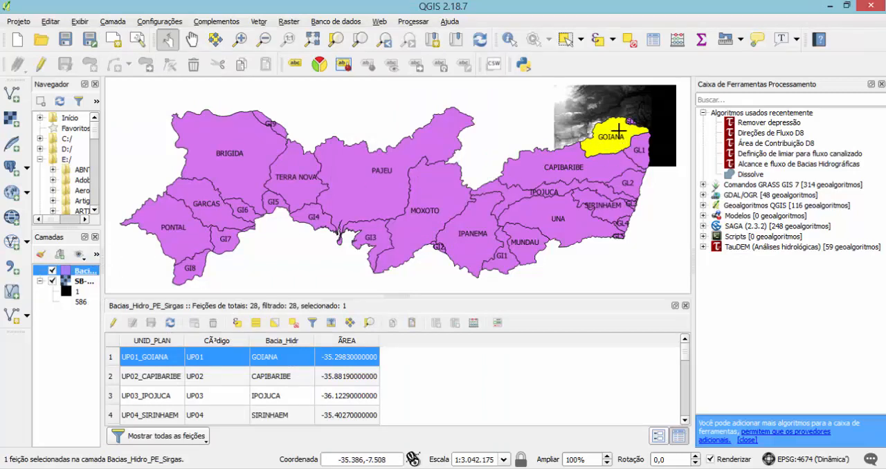
Close the attribute table and remove the Bacias_Hidro_PE_Sirgas layer from the project.
left_click(685, 305)
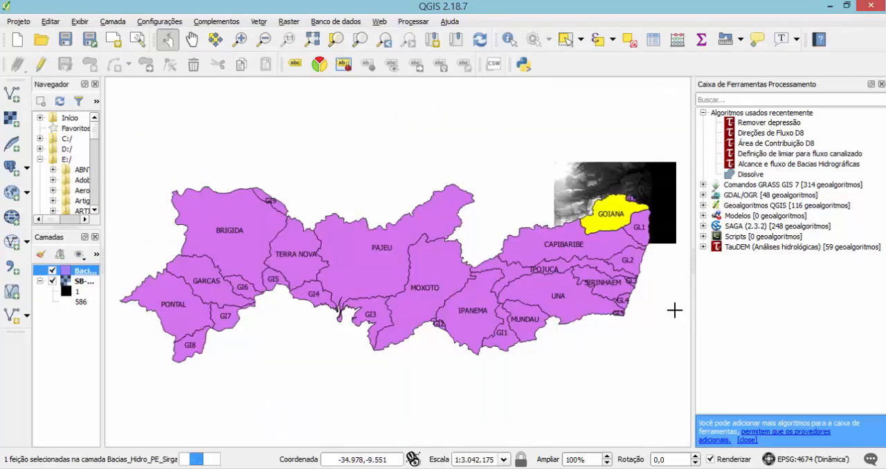
right_click(76, 274)
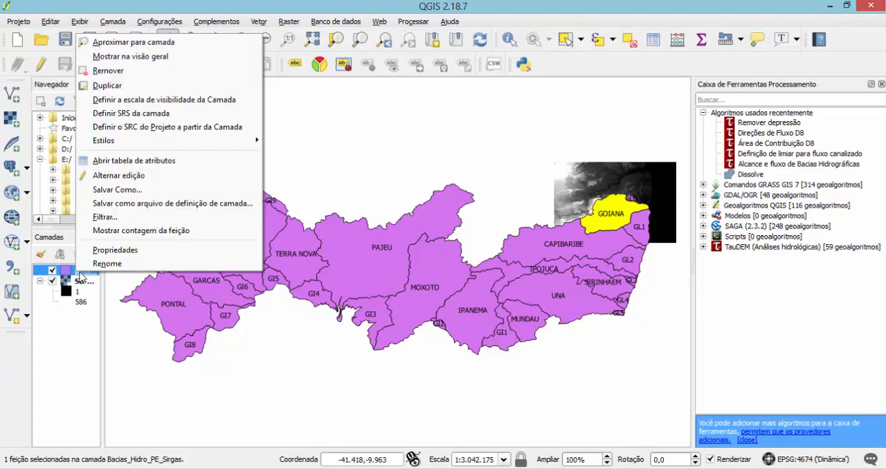
left_click(104, 71)
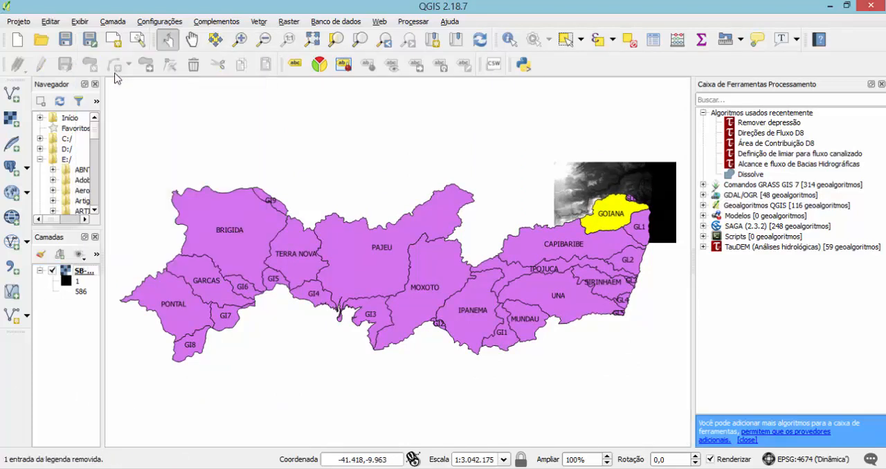
Add the Bacia_Rio_Goiana shapefile from C:/Trab_Hidro/Shapes above the SB-25-Y-C raster, and fit the map to all layers.
left_click_drag(101, 291, 153, 284)
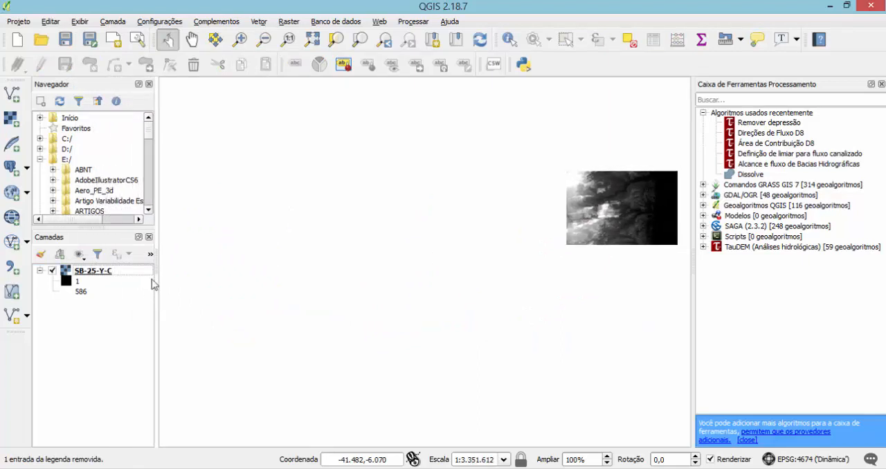
left_click(40, 139)
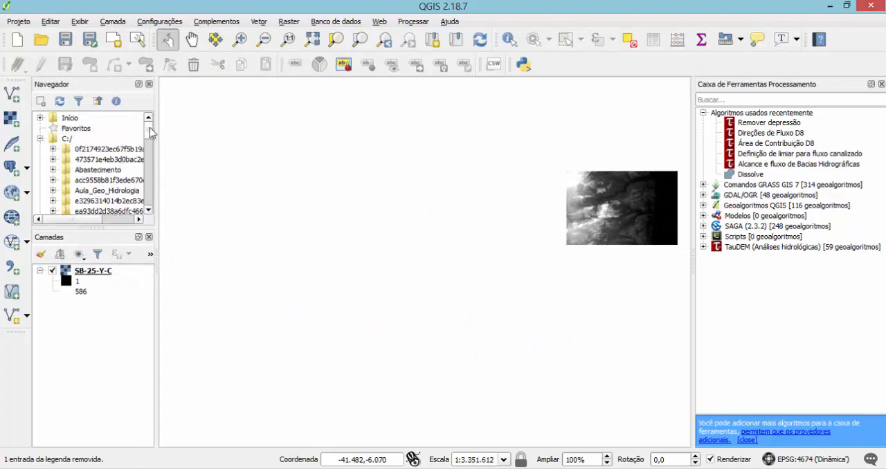
scroll(150, 137, "down", 2)
scroll(149, 137, "down", 2)
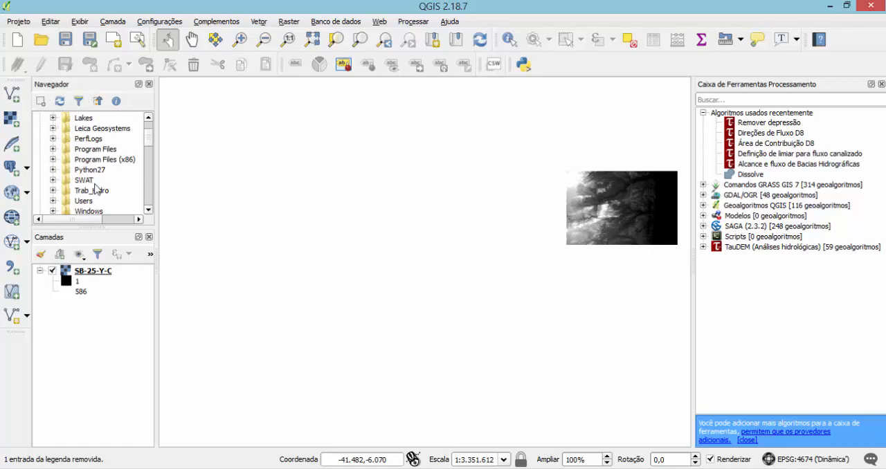
left_click(53, 191)
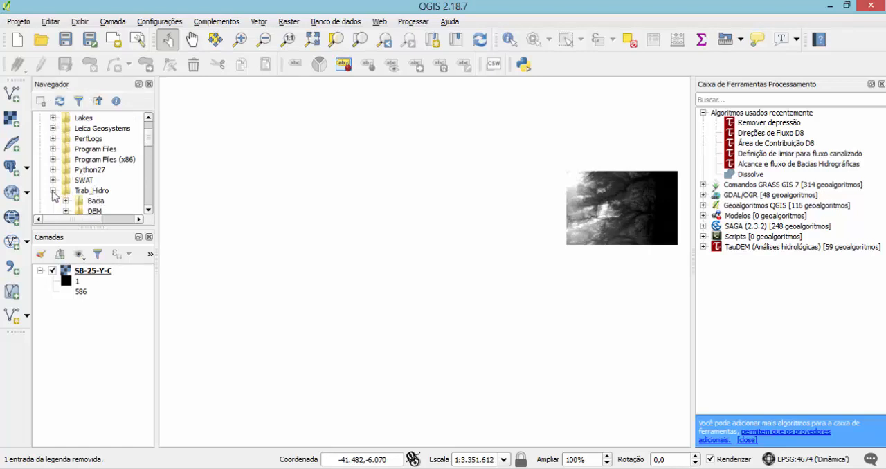
left_click(148, 210)
left_click(148, 210)
left_click(148, 210)
left_click(147, 211)
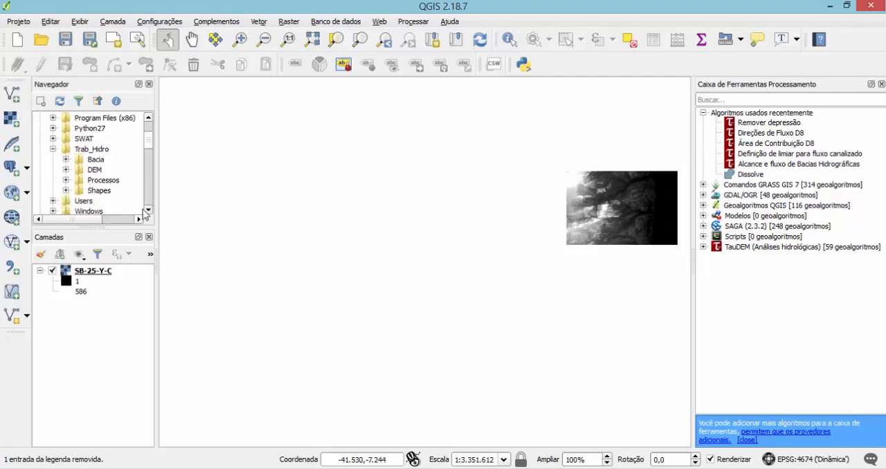
left_click(67, 191)
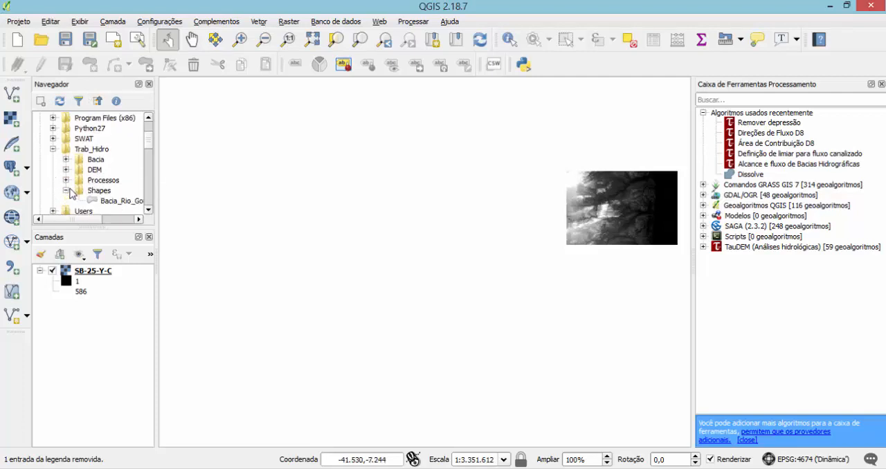
left_click(121, 201)
mouse_move(127, 202)
left_mouse_down()
mouse_move(73, 239)
mouse_move(69, 310)
left_mouse_up()
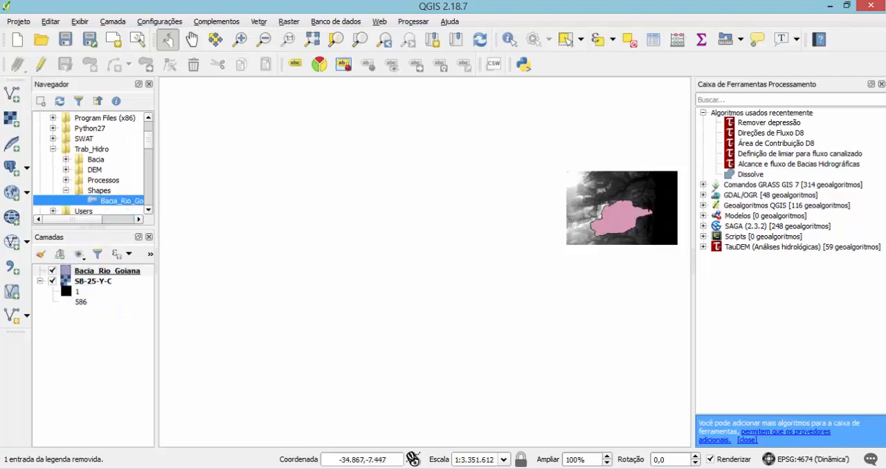
left_click(310, 40)
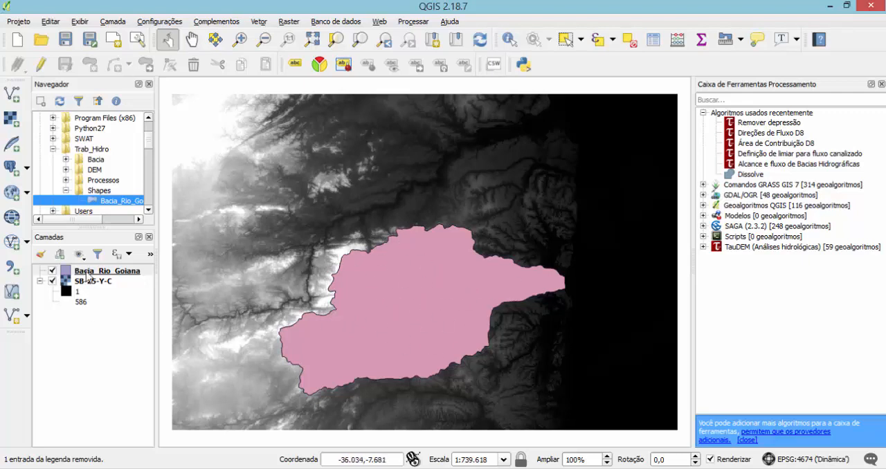
Change the symbol layer type of the Bacia_Rio_Goiana layer from simple fill to "Contorno: Linha simples".
right_click(87, 276)
left_click(112, 250)
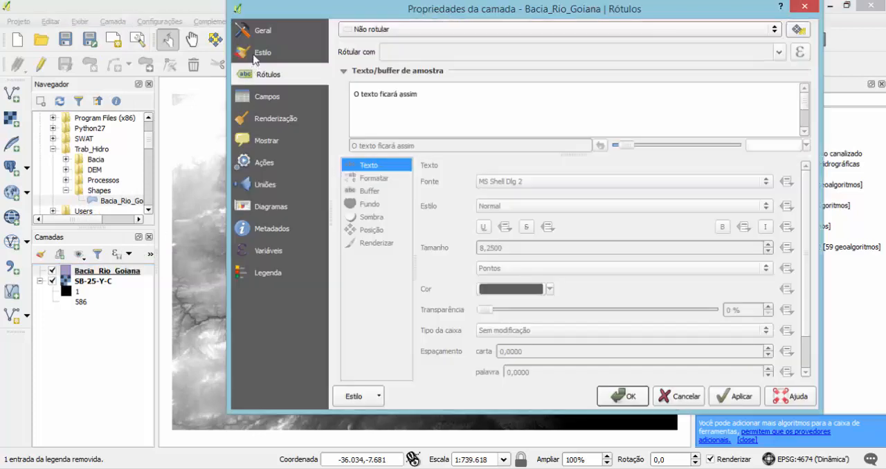
left_click(257, 55)
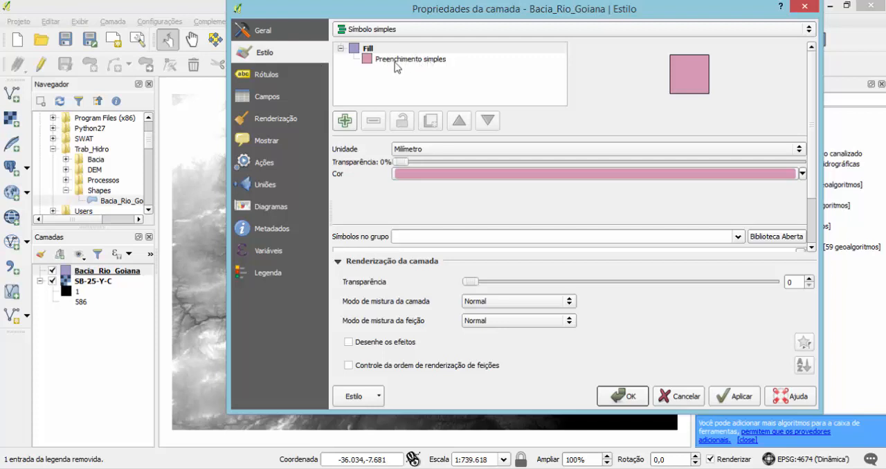
left_click(413, 61)
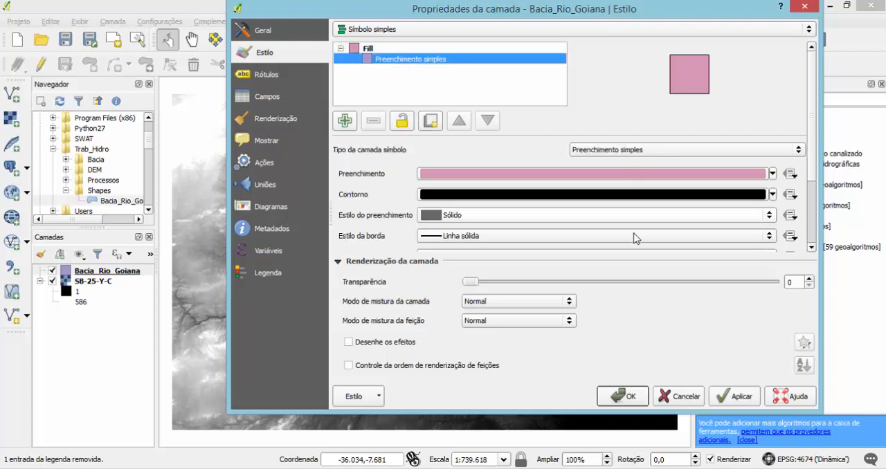
left_click(800, 150)
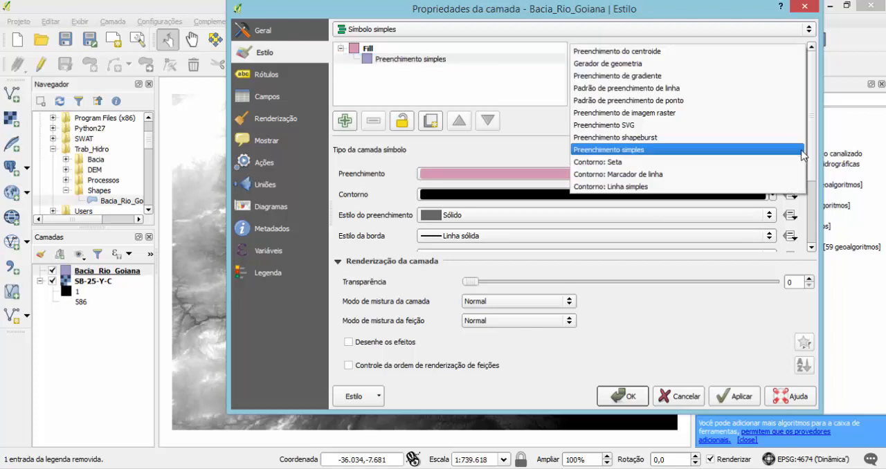
left_click(640, 188)
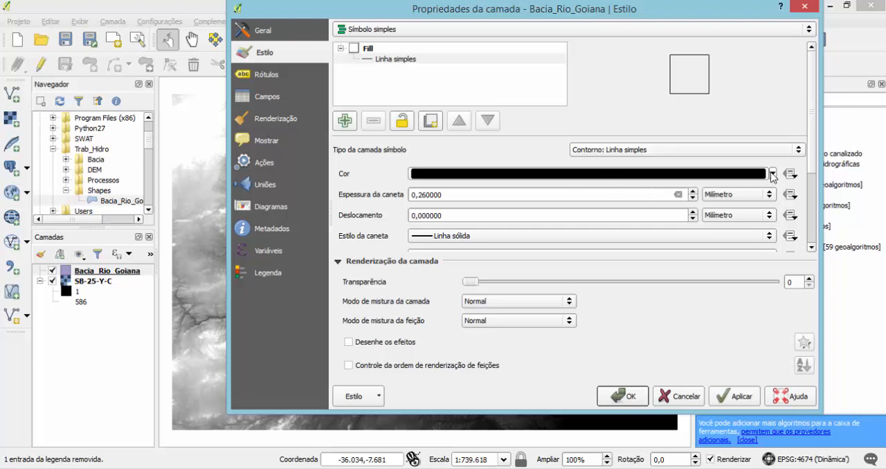
Set the basin outline colour to red and its pen width to 1 mm, and apply the style.
left_click(772, 175)
left_click(417, 333)
left_click_drag(450, 198, 382, 193)
type("1")
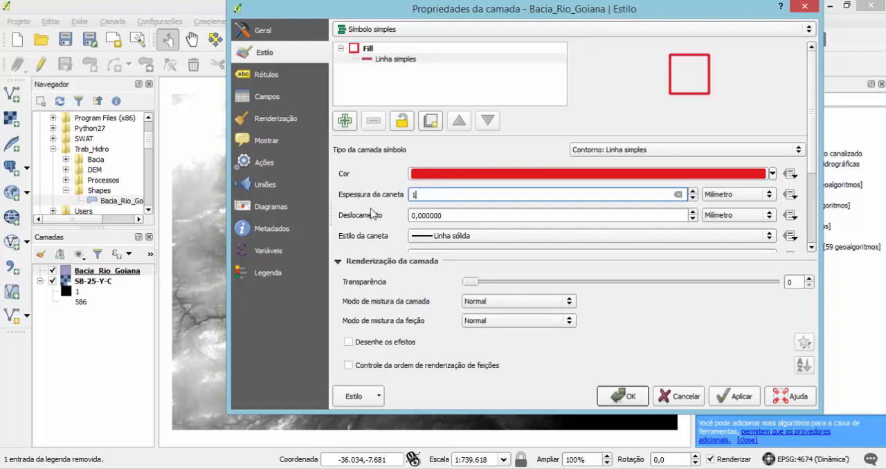
left_click(723, 394)
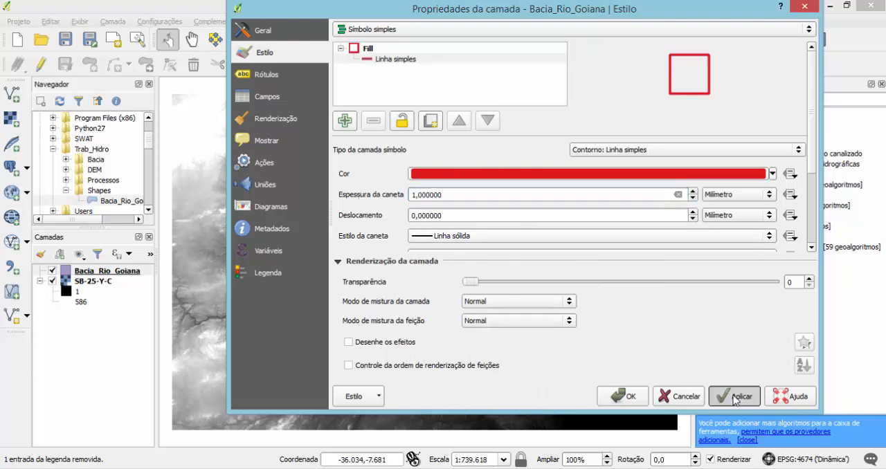
left_click(625, 397)
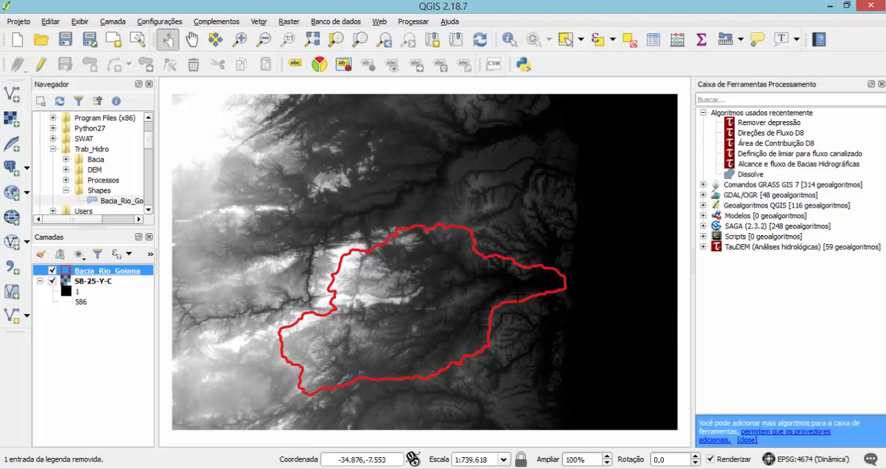
scroll(493, 289, "up", 1)
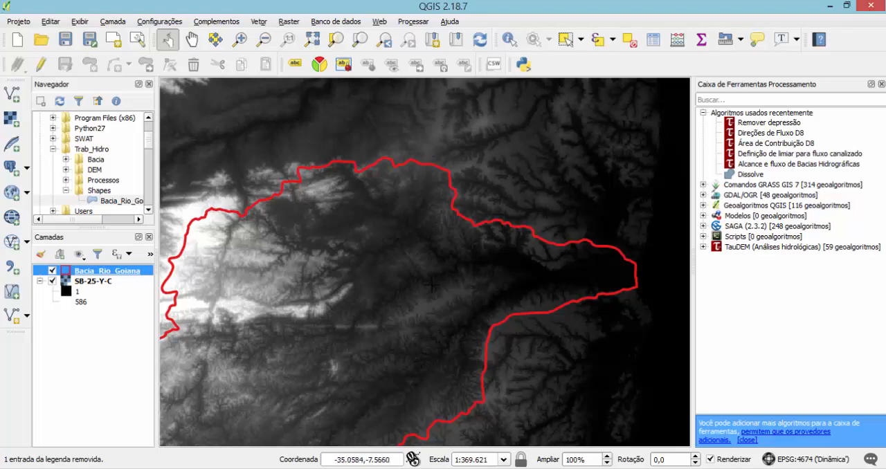
scroll(372, 291, "down", 1)
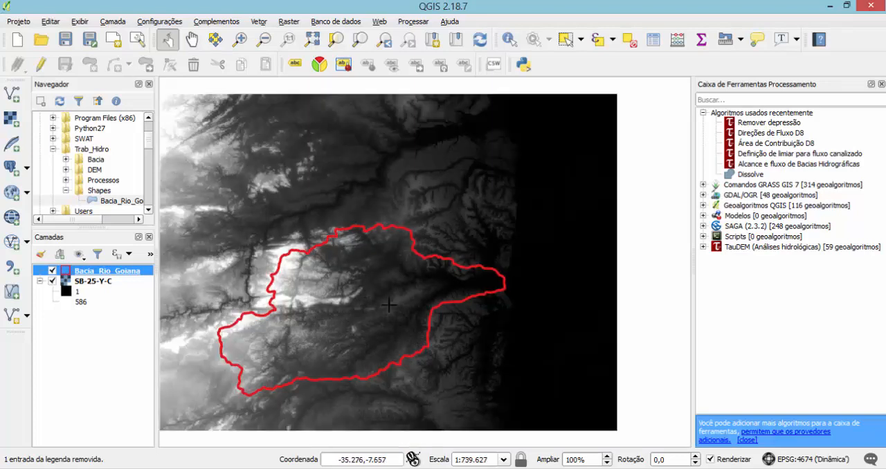
left_click(312, 40)
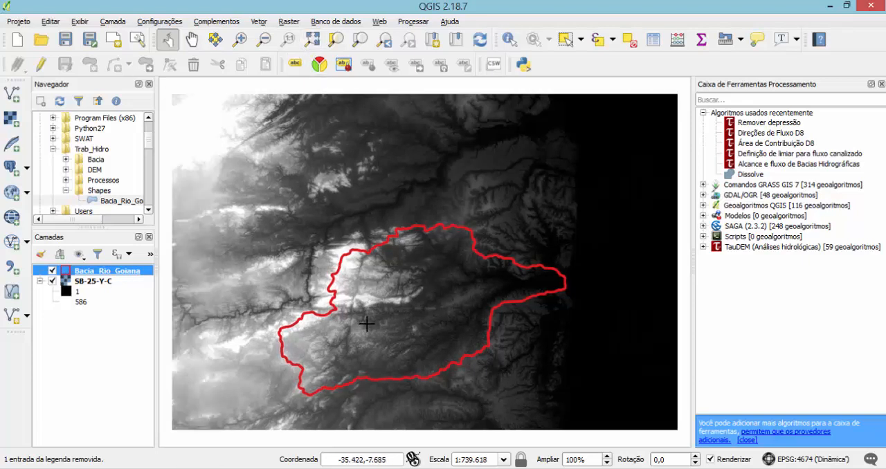
Check the coordinate reference systems of the Bacia_Rio_Goiana and SB-25-Y-C layers in their general properties.
right_click(78, 273)
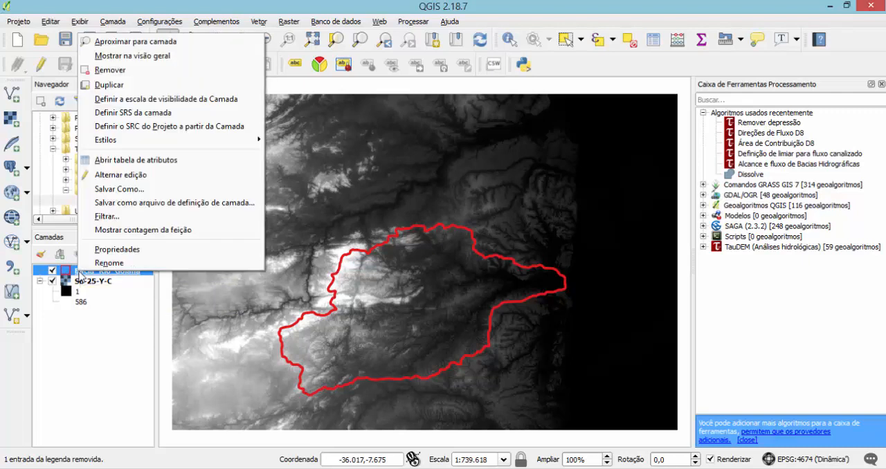
left_click(104, 245)
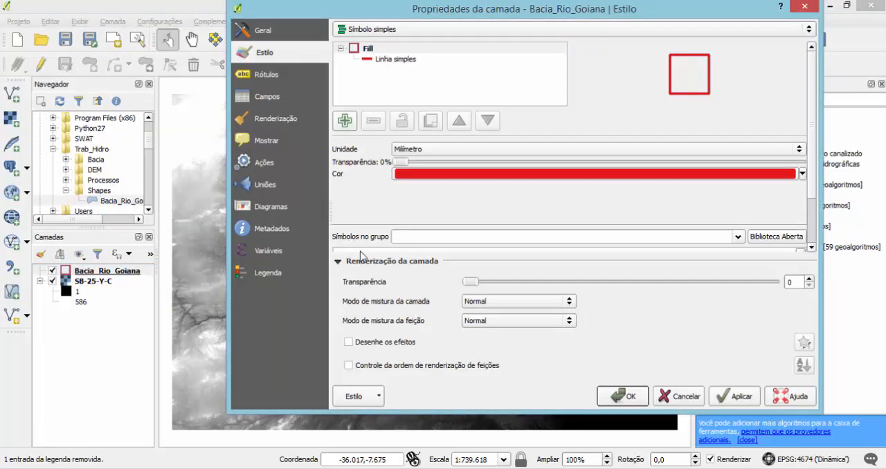
left_click(264, 32)
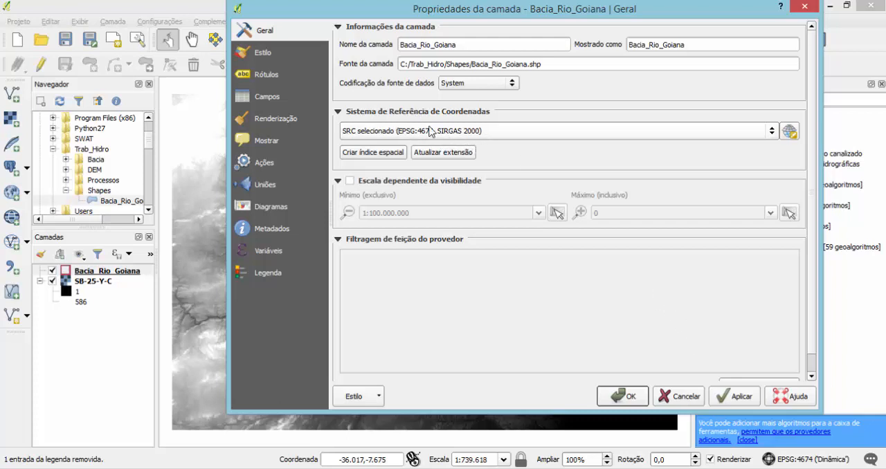
left_click(677, 400)
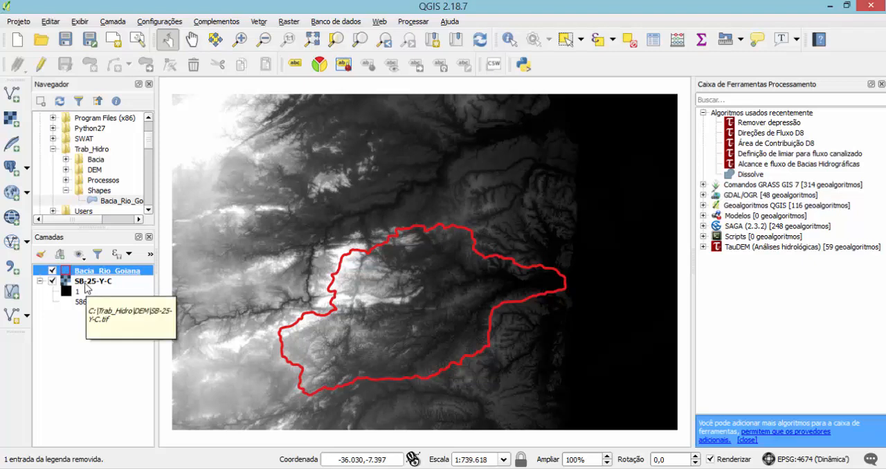
double_click(85, 284)
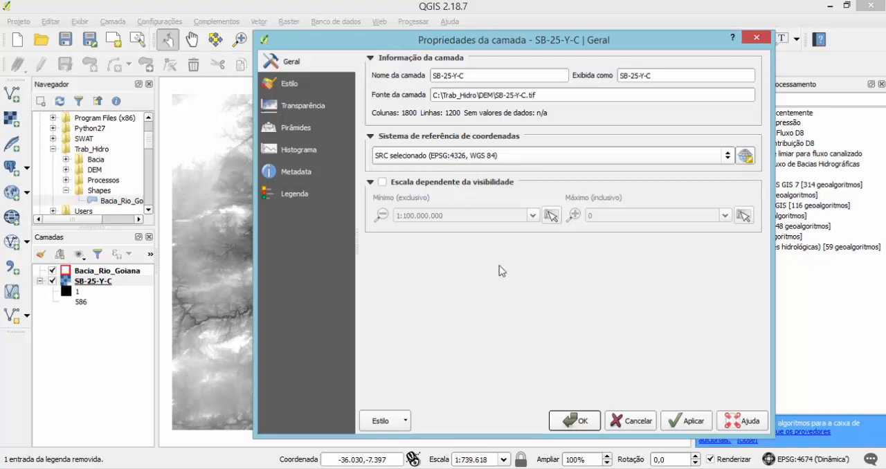
left_click(635, 423)
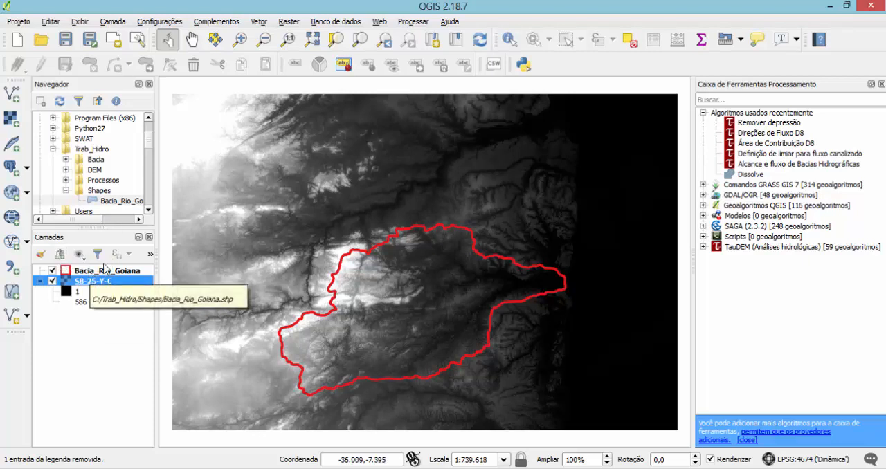
Start a raster reprojection of SB-25-Y-C with the output saved as DEM_CENA in the Trab_Hidro/DEM folder.
left_click(289, 23)
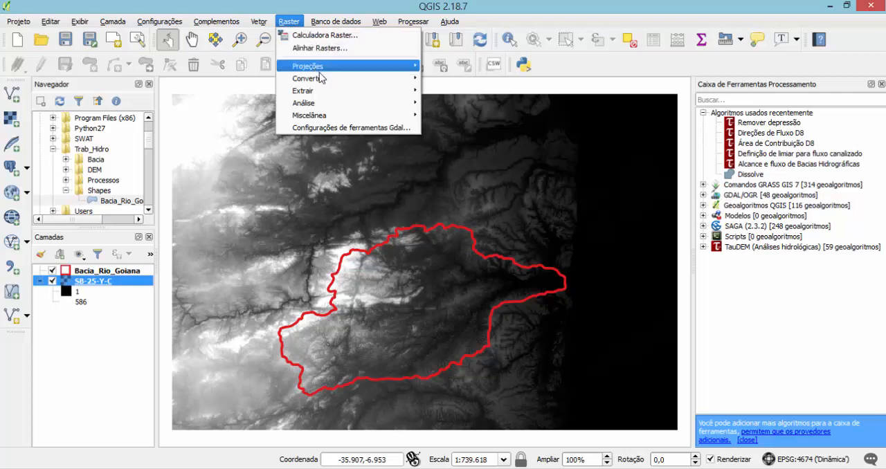
mouse_move(363, 69)
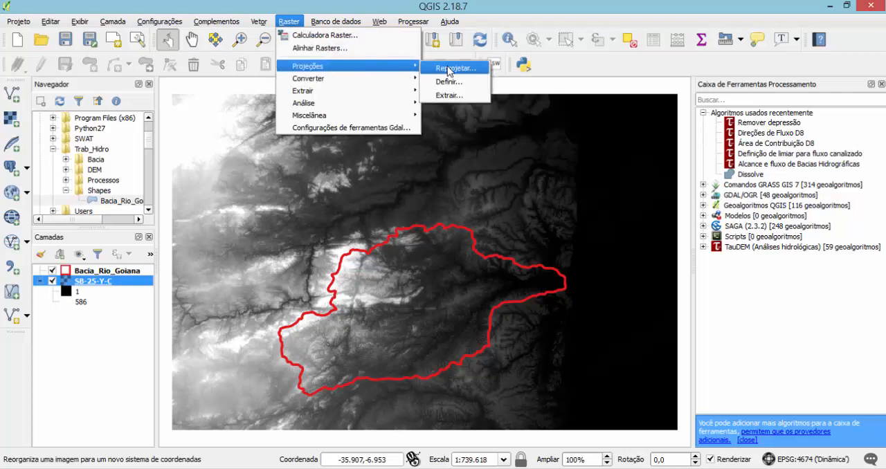
left_click(452, 68)
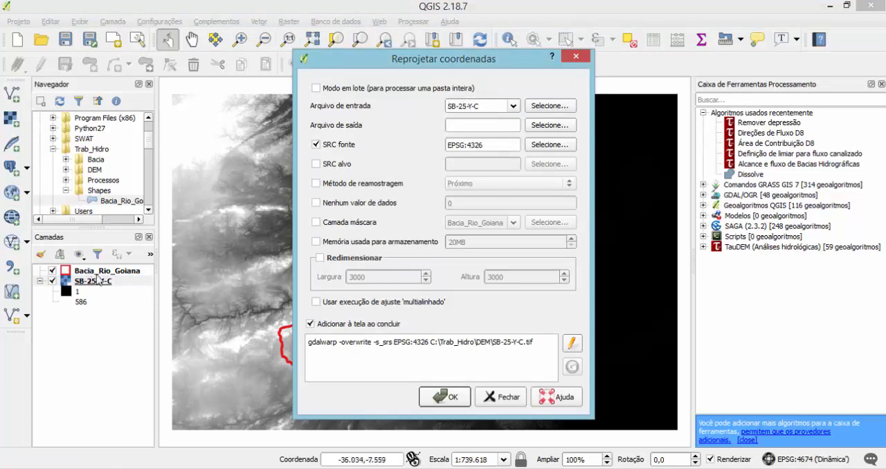
left_click(546, 126)
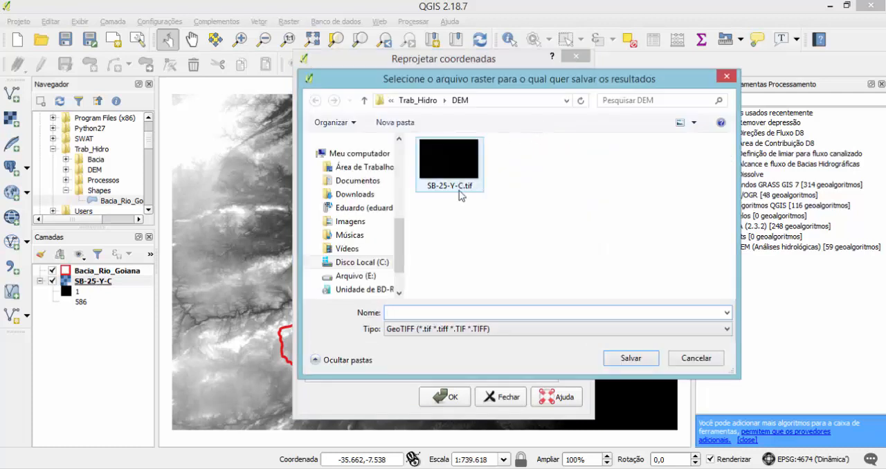
left_click(319, 262)
scroll(323, 274, "down", 3)
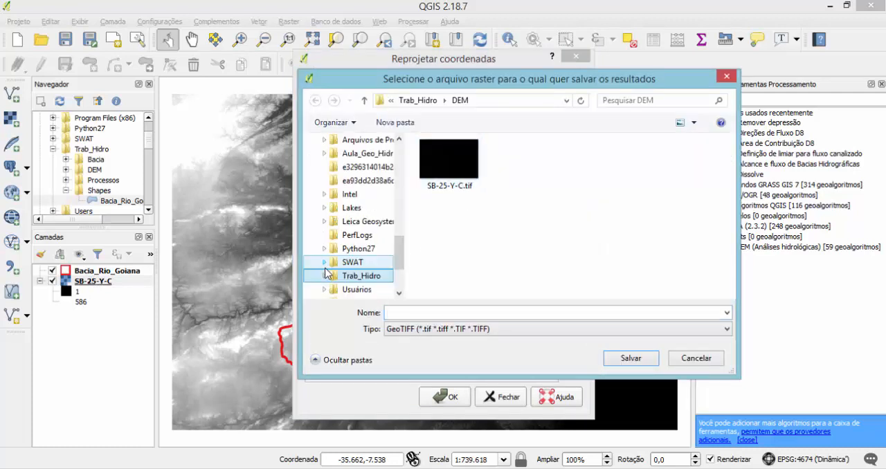
left_click(323, 276)
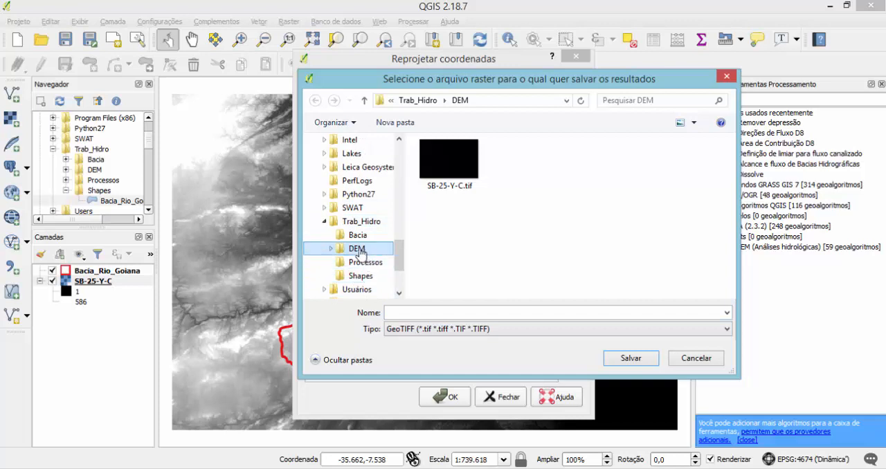
left_click(359, 250)
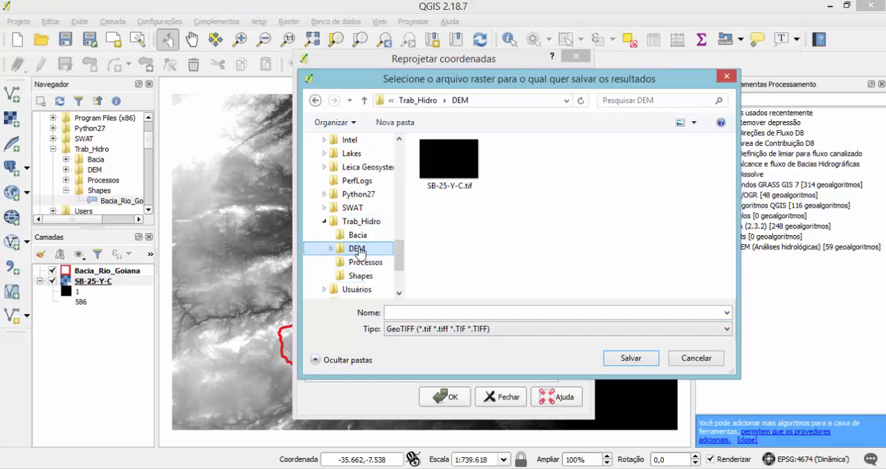
left_click(412, 313)
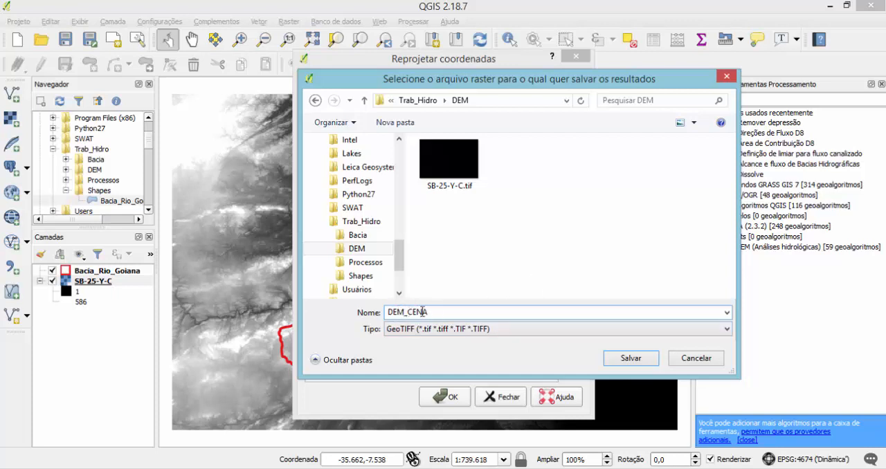
left_click(629, 359)
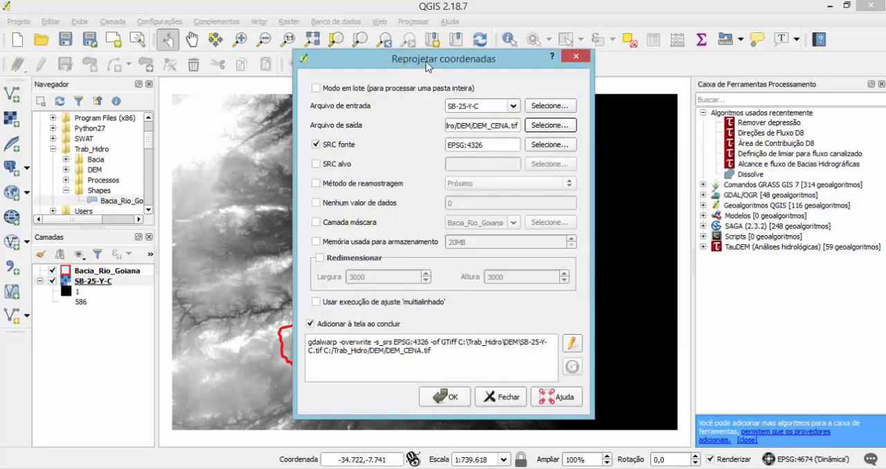
left_click(546, 146)
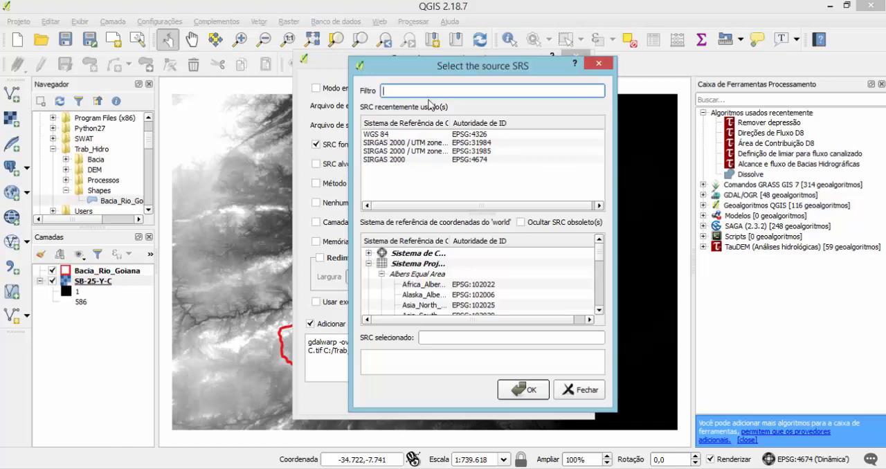
type("SIRGAS")
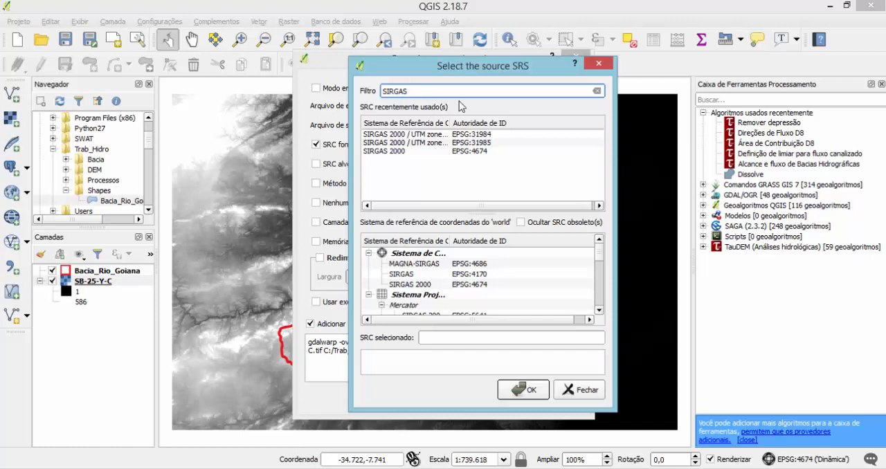
key("Escape")
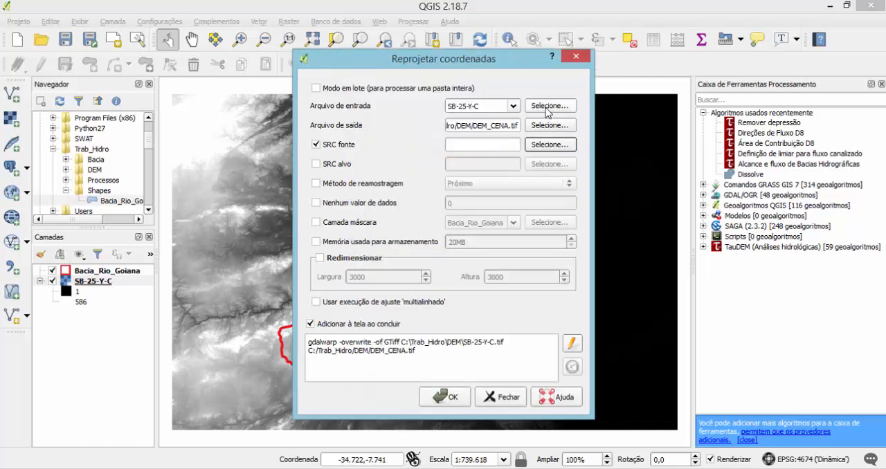
Set the source coordinate reference system of the reprojection to SIRGAS 2000 (EPSG:4674), filtering the list by 4674.
left_click(548, 145)
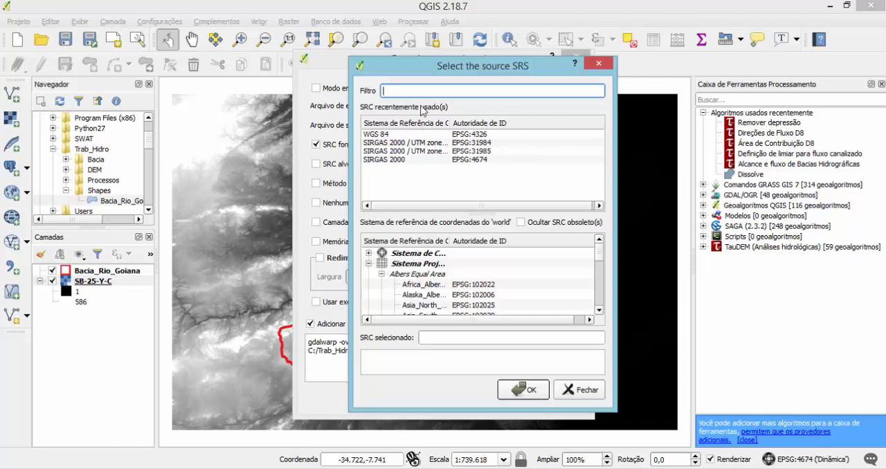
type("46")
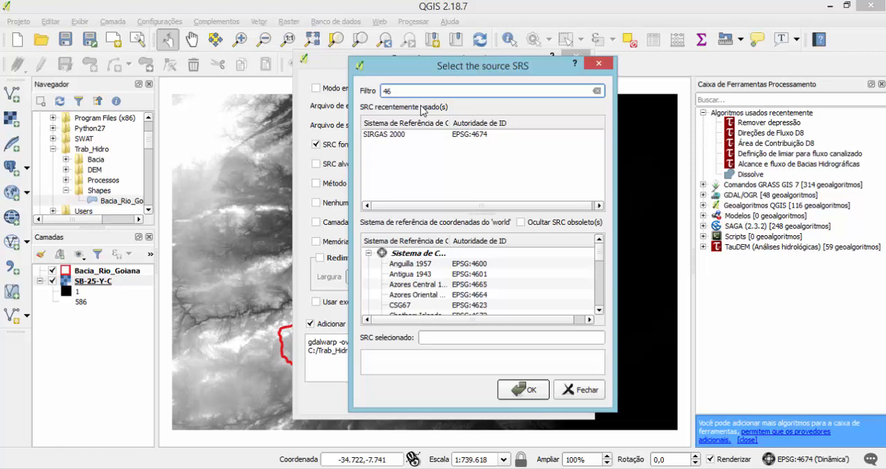
type("74")
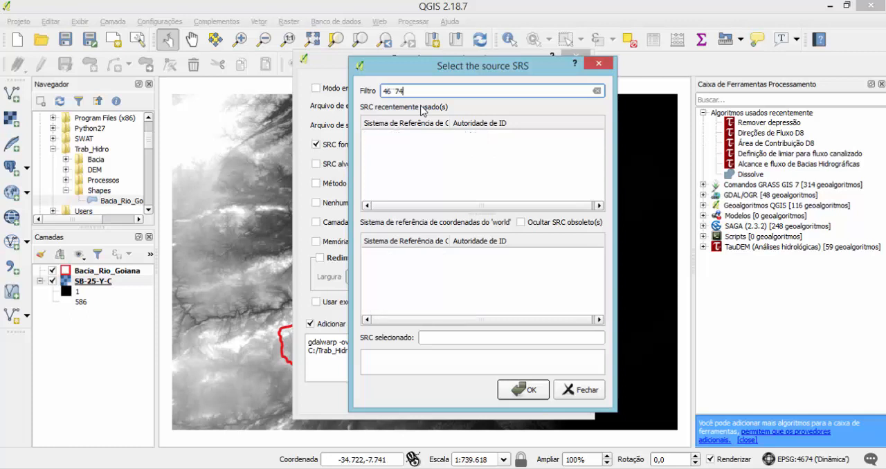
key("BackSpace")
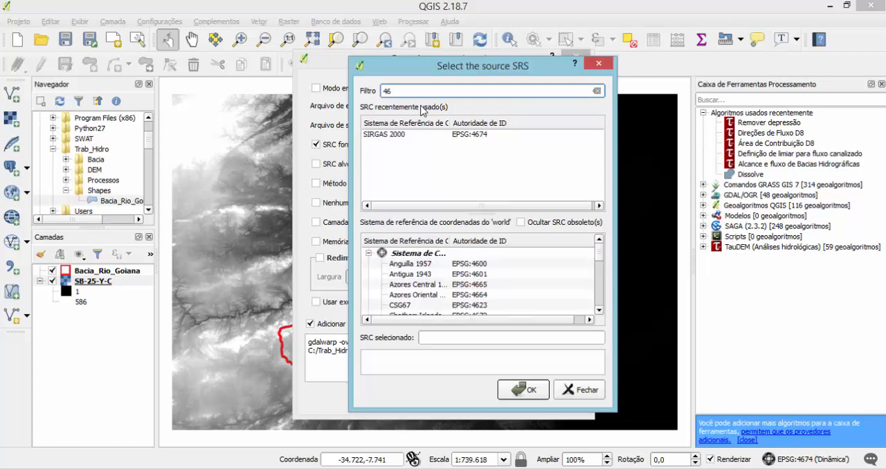
type("74")
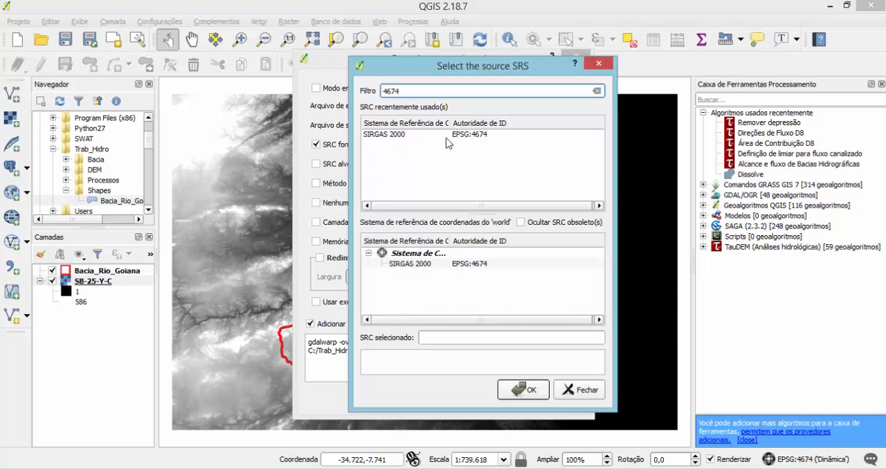
left_click(394, 137)
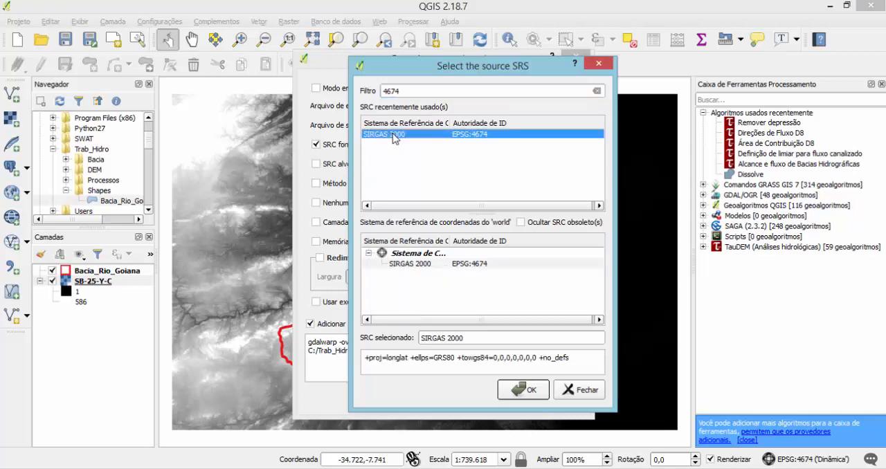
left_click(523, 390)
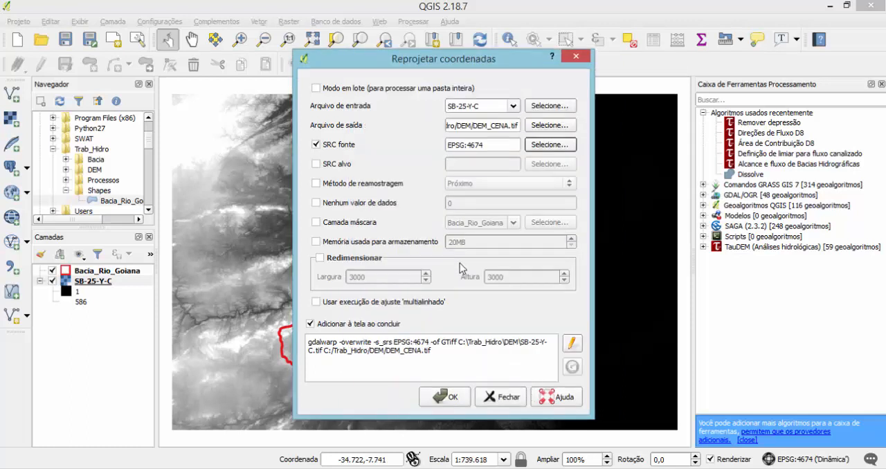
Run the raster reprojection, adding DEM_CENA to the map, and close the reprojection dialog.
left_click(452, 400)
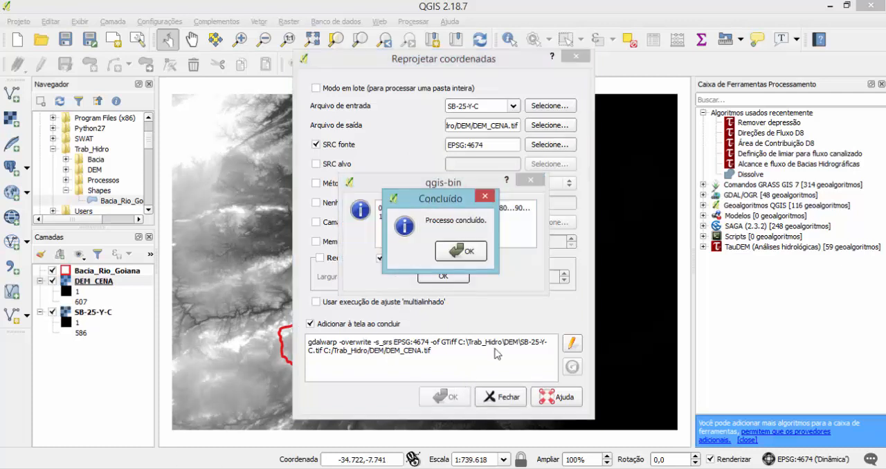
left_click(462, 250)
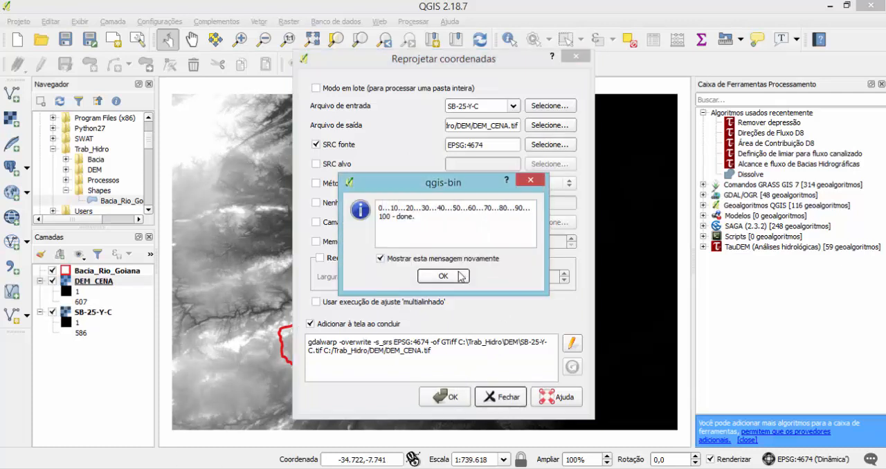
left_click(461, 276)
left_click(451, 395)
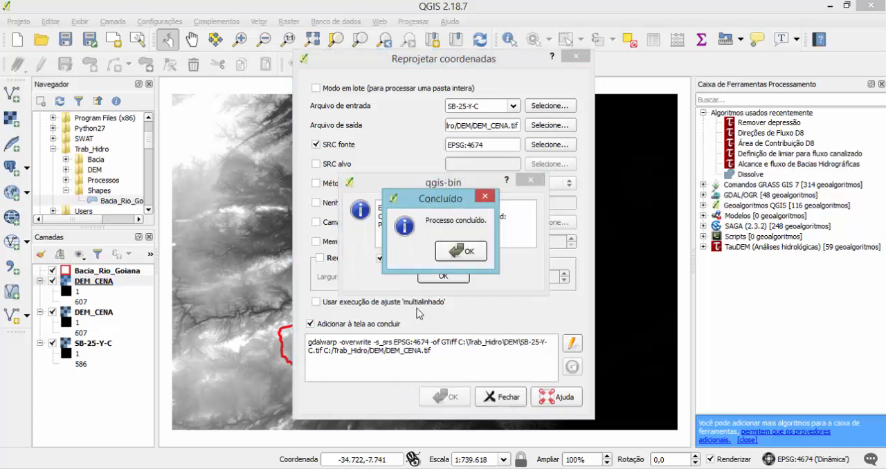
left_click(451, 256)
left_click(504, 397)
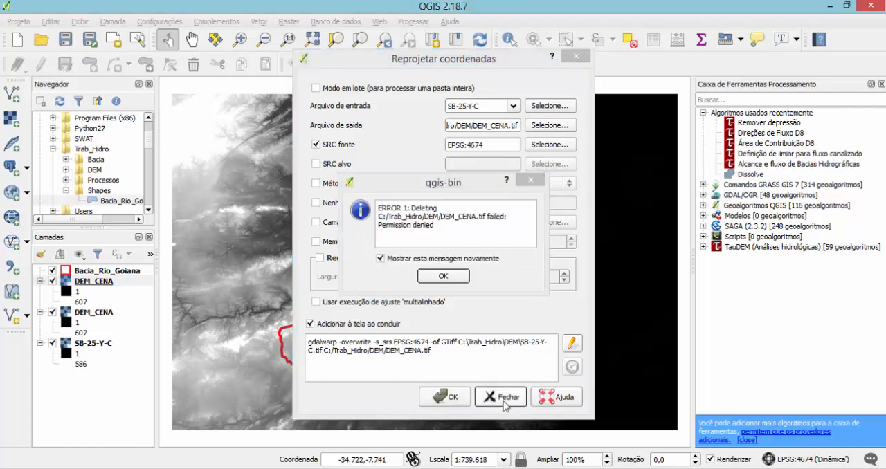
Remove the duplicate DEM_CENA layer and the original SB-25-Y-C layer from the project.
right_click(97, 315)
left_click(111, 173)
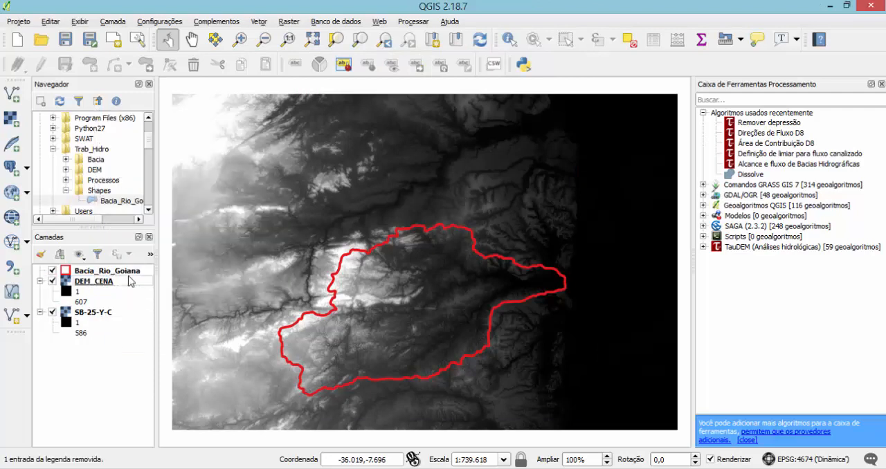
right_click(88, 314)
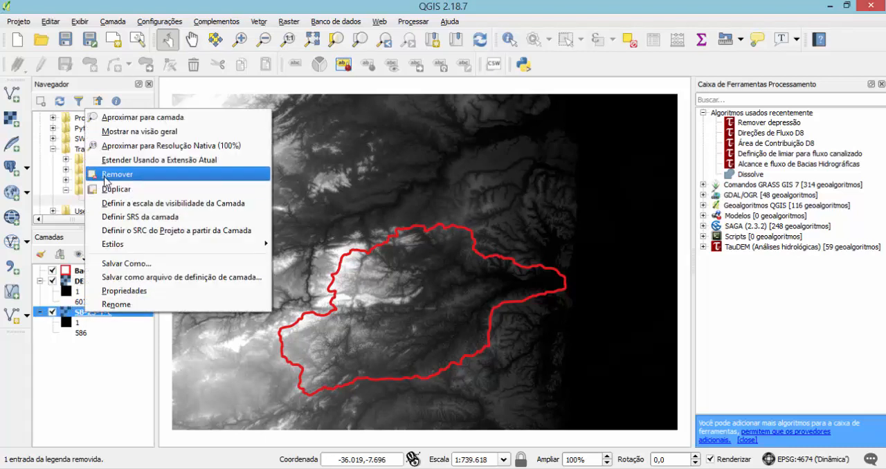
left_click(111, 175)
Check the coordinate reference systems of the DEM_CENA and Bacia_Rio_Goiana layers in their general properties.
left_click(90, 284)
double_click(90, 282)
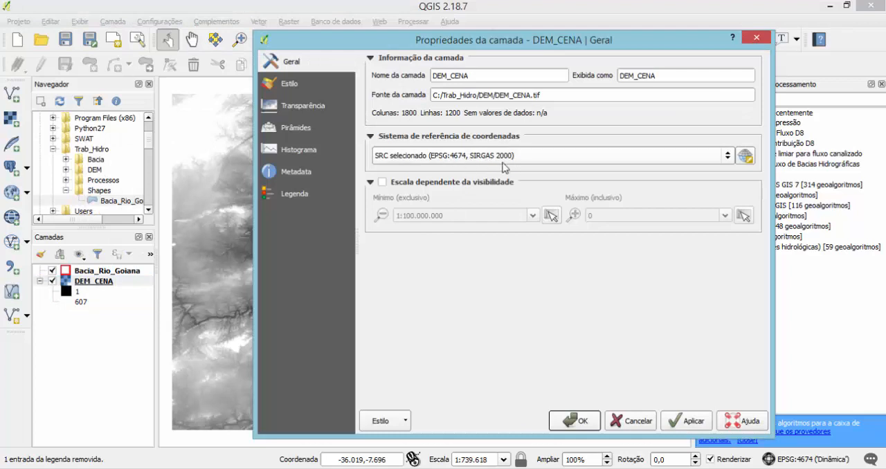
left_click(630, 421)
left_click(141, 272)
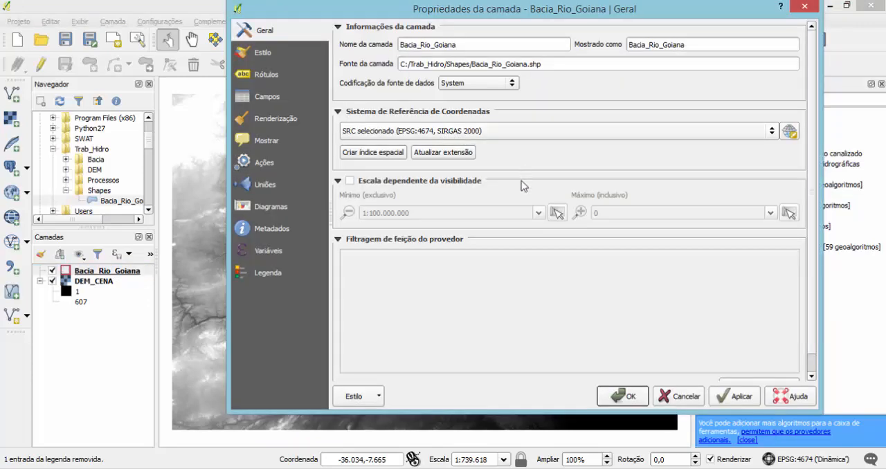
left_click(674, 397)
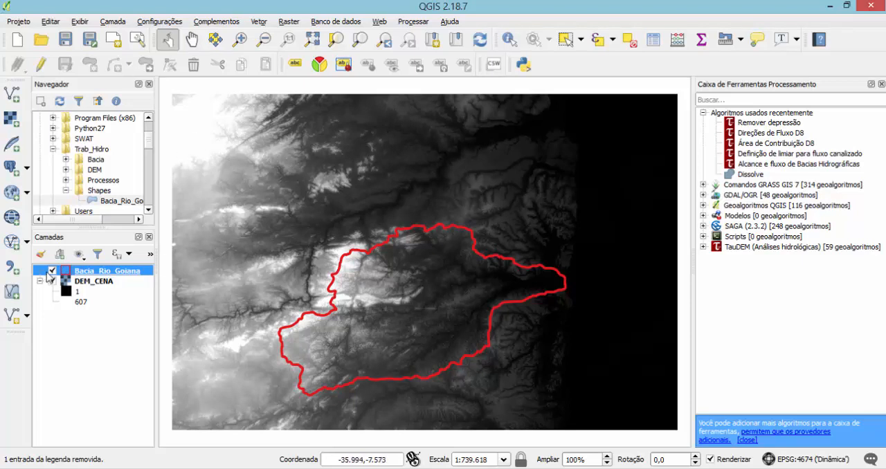
Toggle the Bacia_Rio_Goiana layer's visibility to compare the basin outline with the DEM, and leave the layer hidden.
left_click(52, 271)
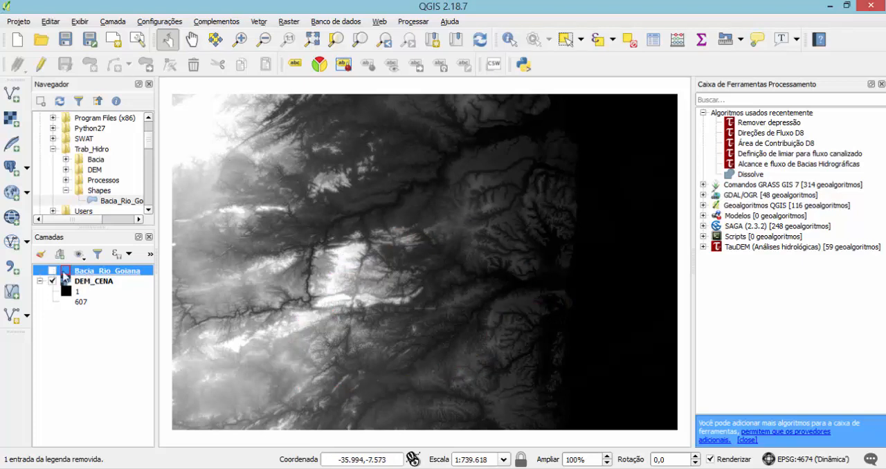
left_click(52, 270)
left_click(52, 271)
left_click(51, 270)
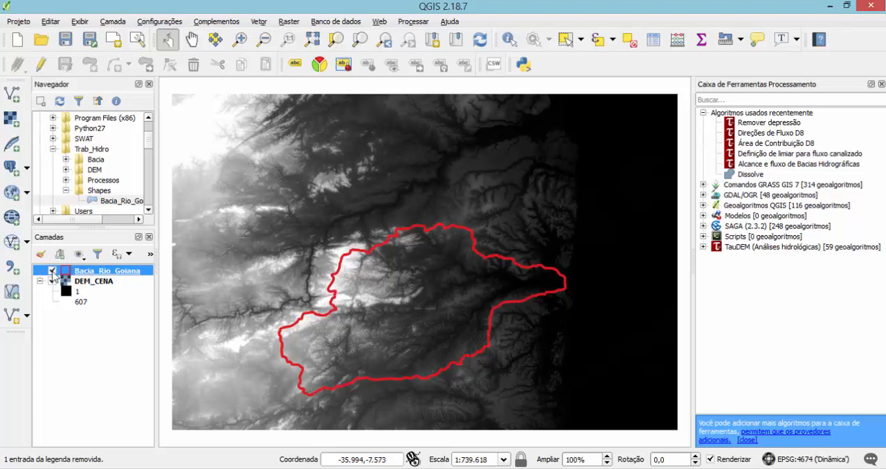
left_click(52, 270)
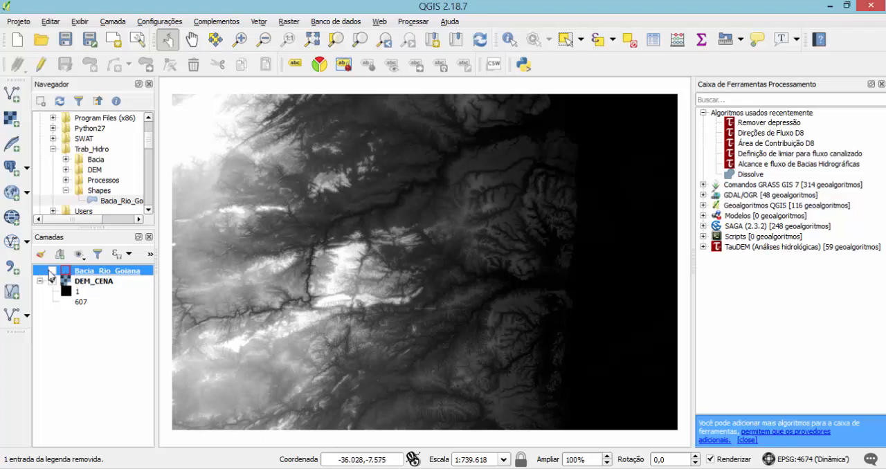
left_click(52, 270)
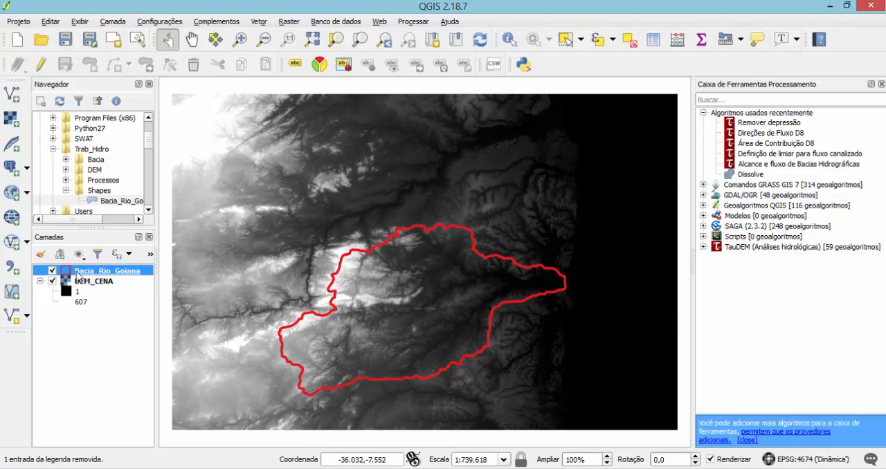
left_click(52, 271)
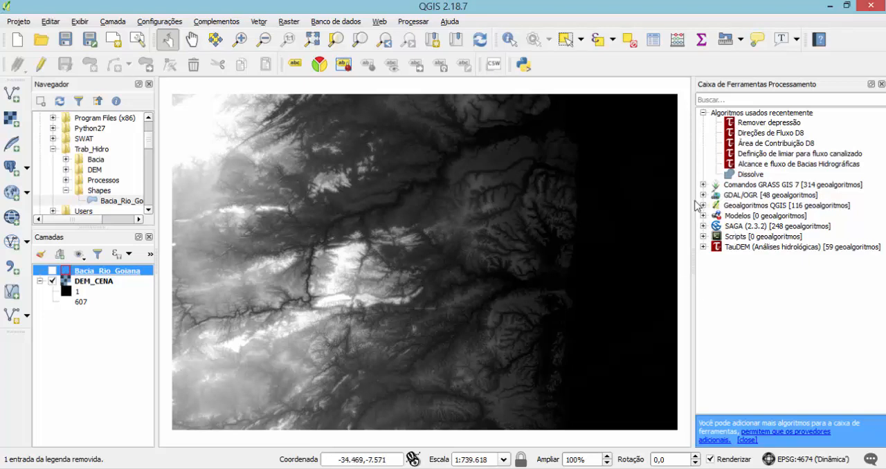
Open the Remover depressão tool from TauDEM's Basic Grid Analysis tools for the DEM_CENA elevation grid.
left_click(704, 247)
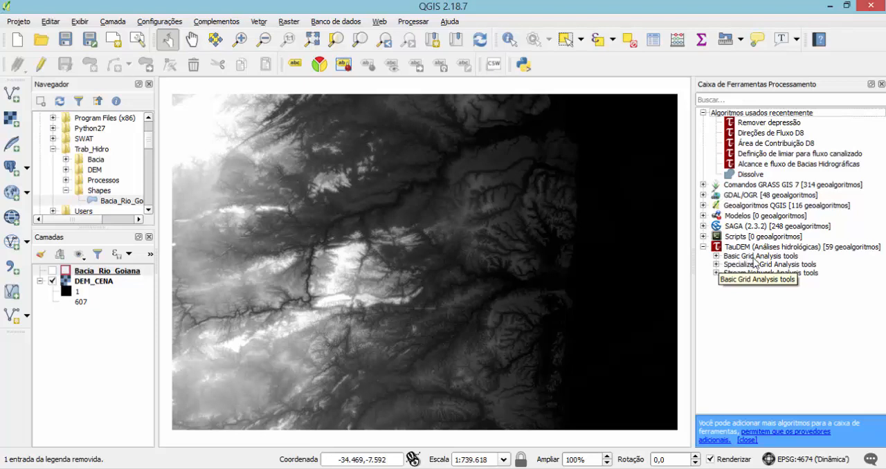
left_click(716, 256)
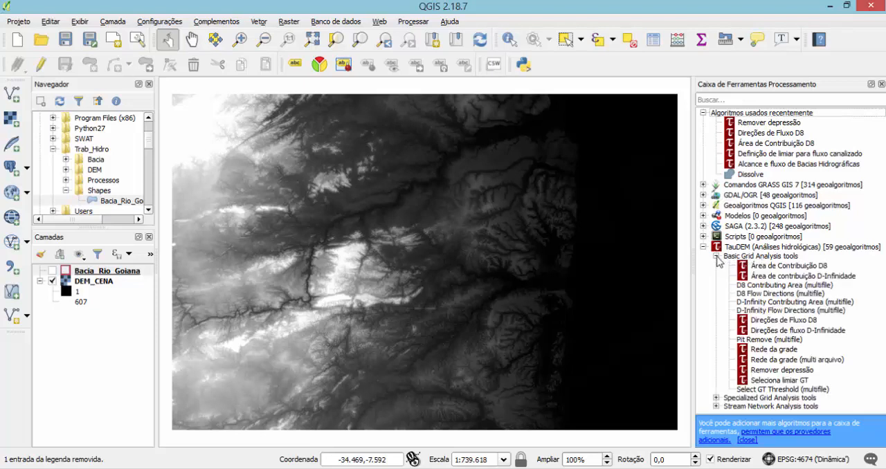
left_click(774, 374)
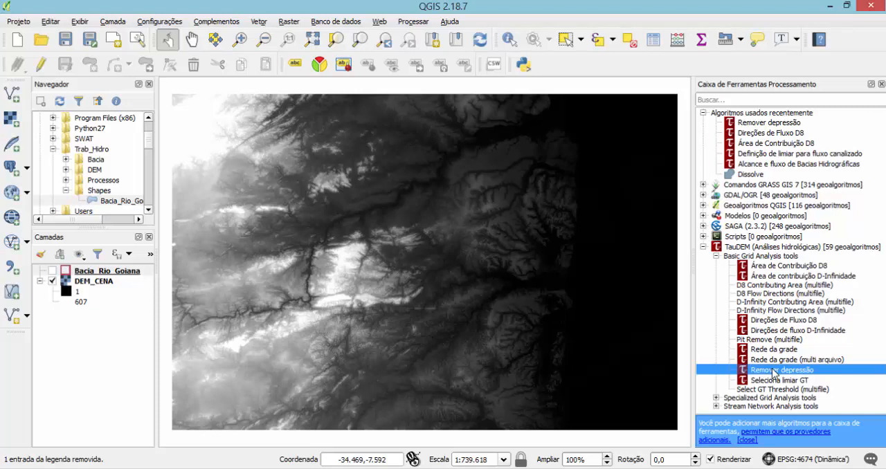
double_click(774, 372)
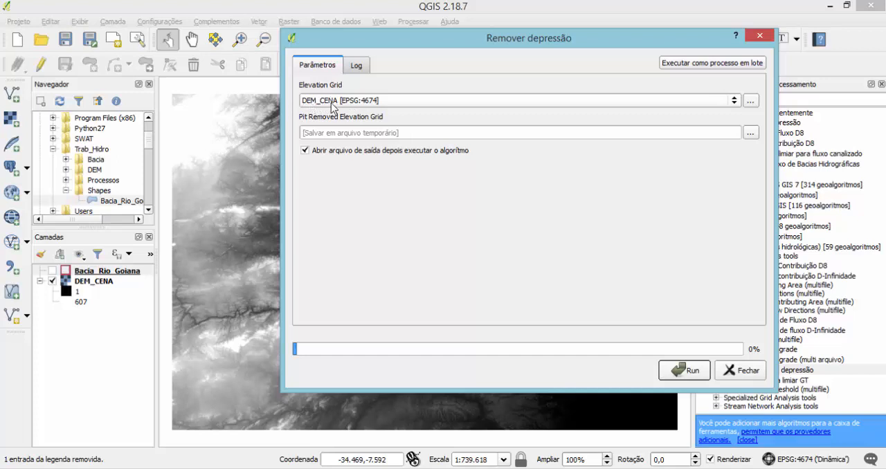
Run the pit removal without opening its output, saving the corrected grid as DEM1 in the Trab_Hidro/Processos folder.
left_click(751, 135)
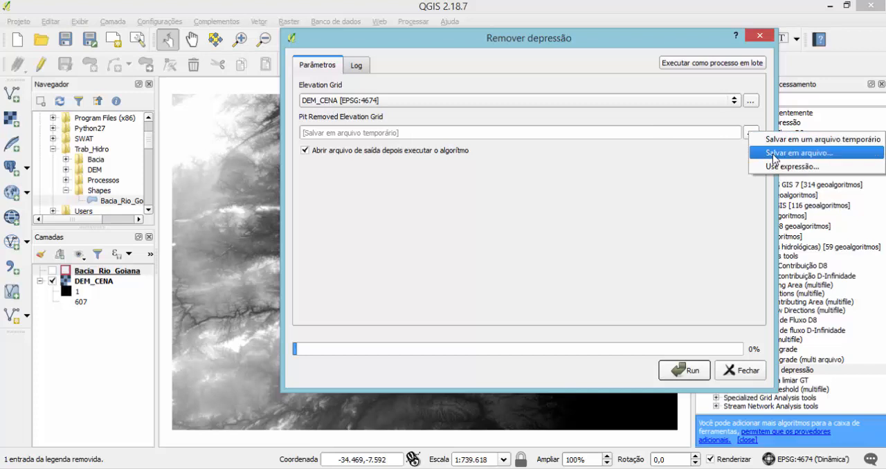
left_click(768, 150)
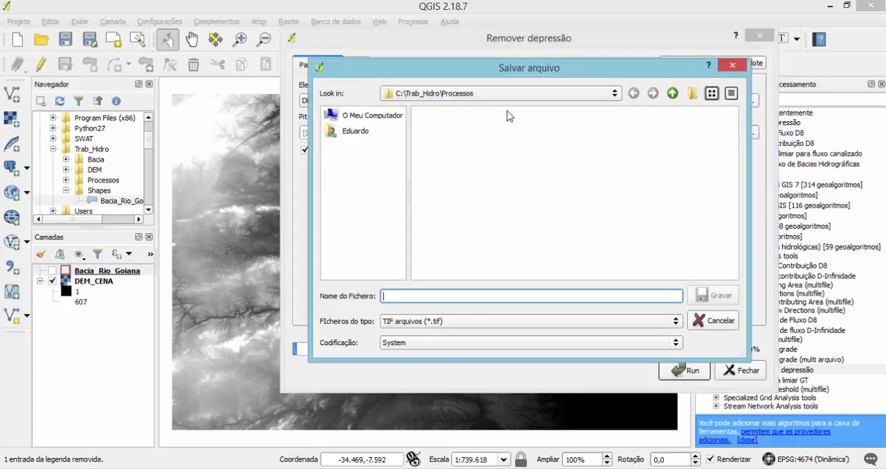
left_click(464, 95)
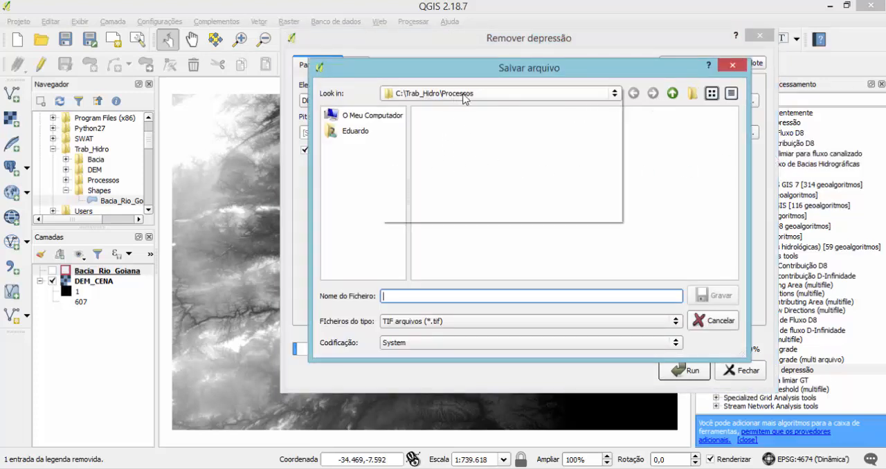
left_click(450, 106)
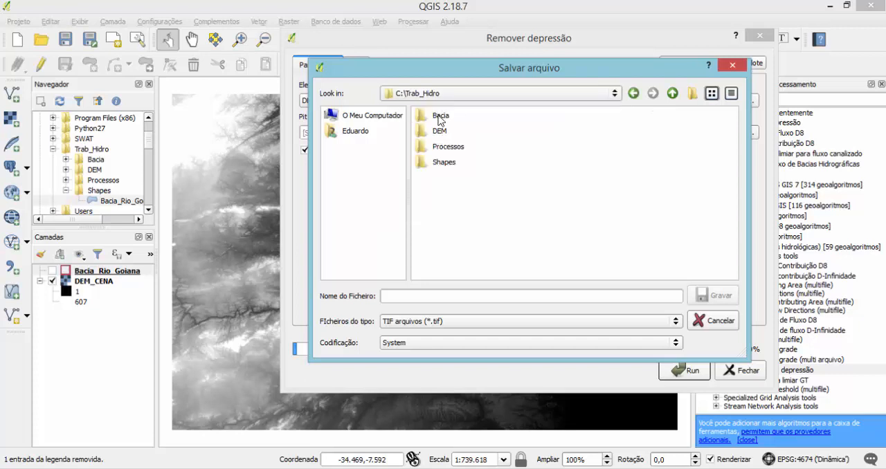
double_click(445, 147)
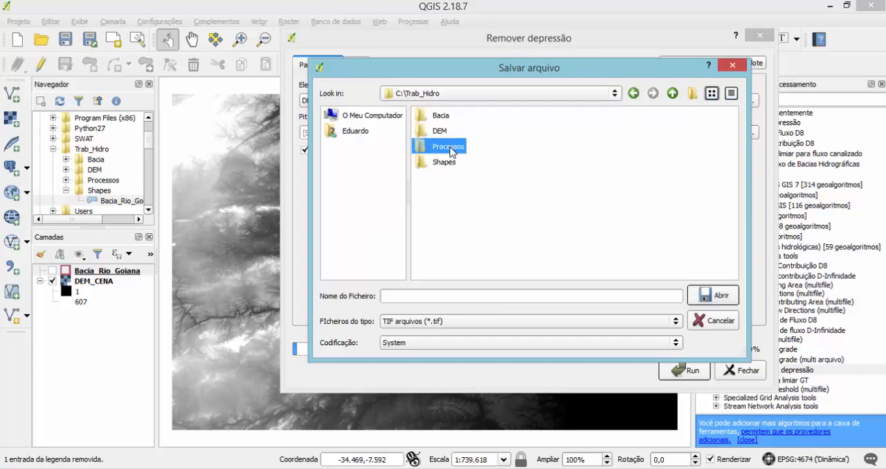
left_click(457, 294)
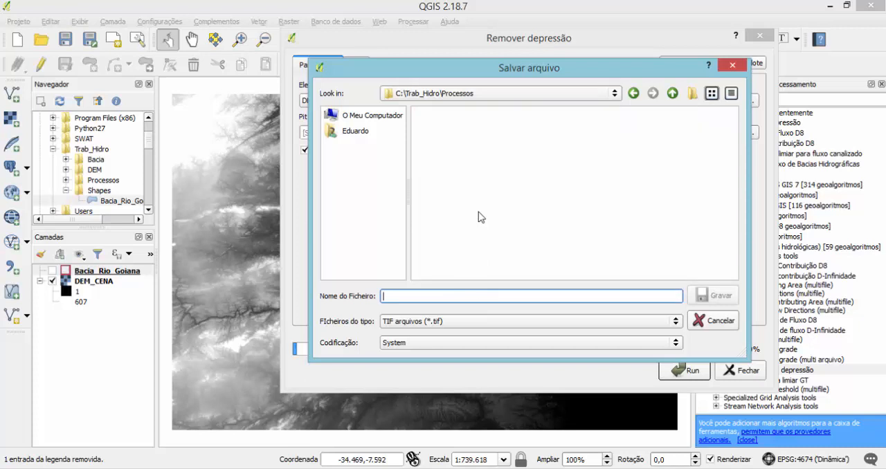
type("DEM1")
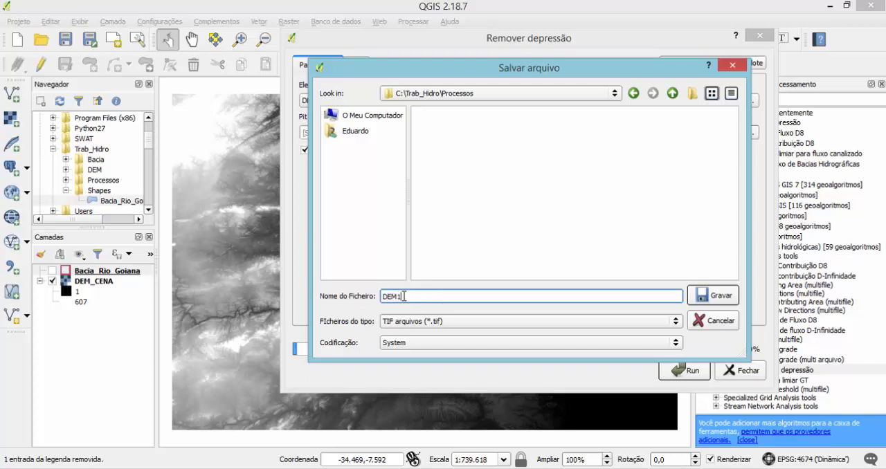
left_click(711, 296)
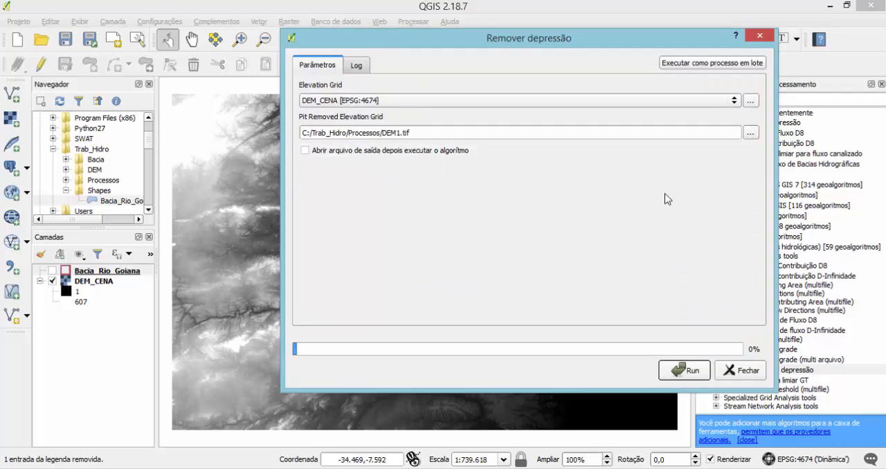
left_click(688, 371)
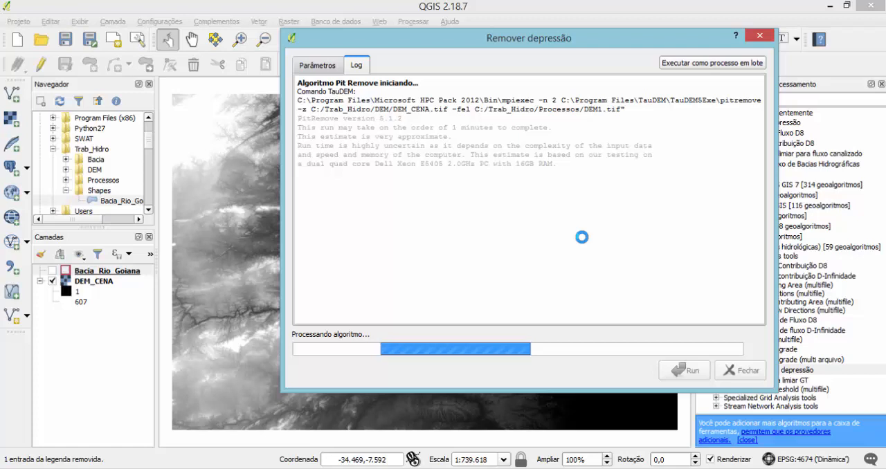
left_click(744, 371)
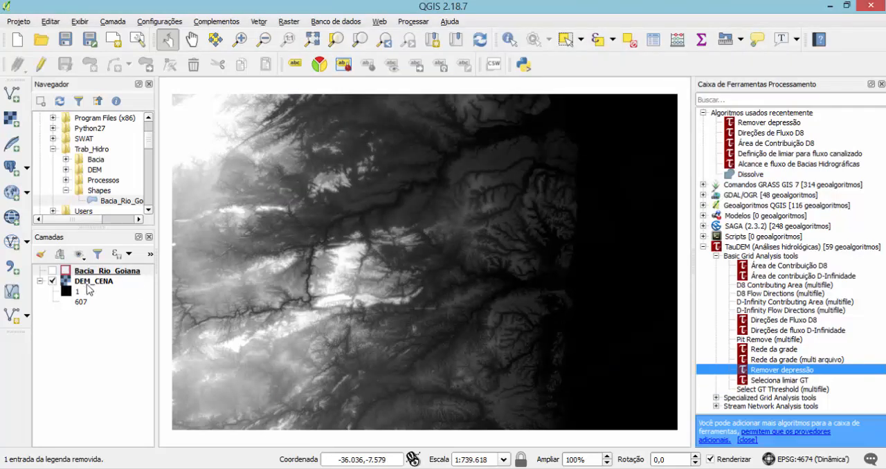
Remove the DEM_CENA layer and load DEM1.tif from the Trab_Hidro/Processos folder in its place.
right_click(85, 282)
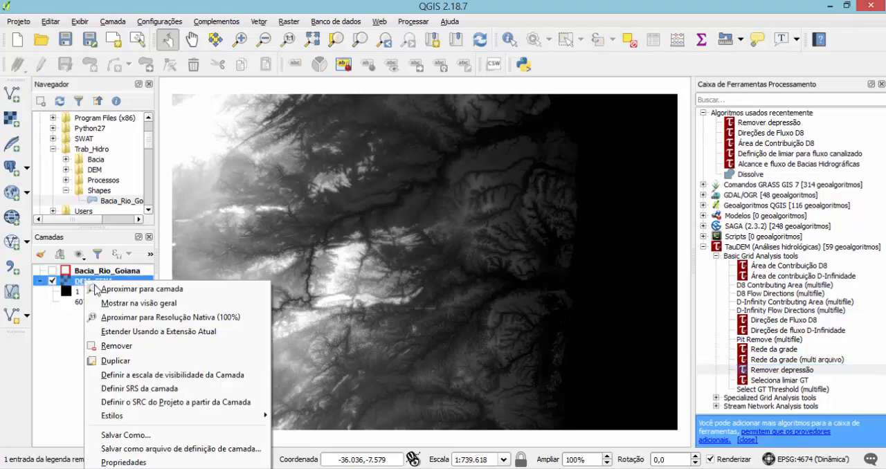
left_click(115, 346)
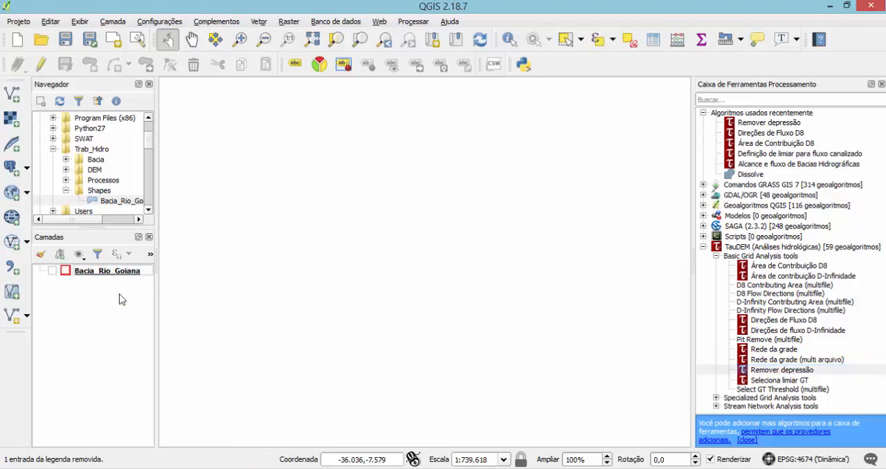
left_click(66, 179)
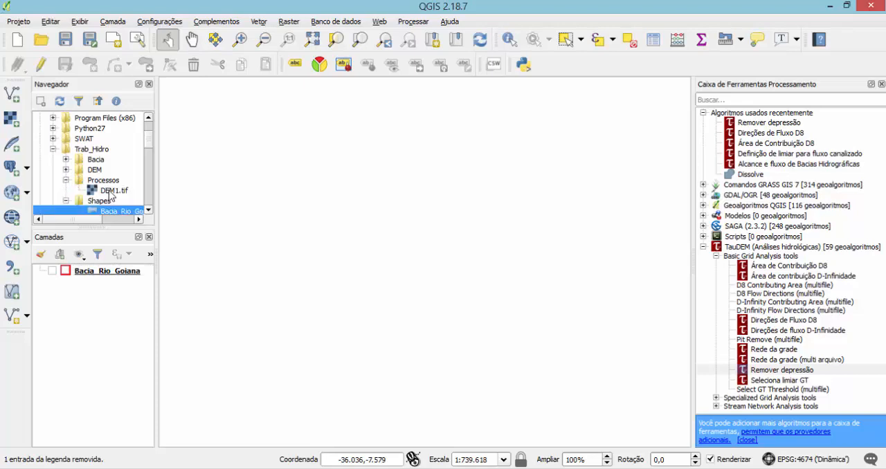
left_click_drag(109, 196, 98, 289)
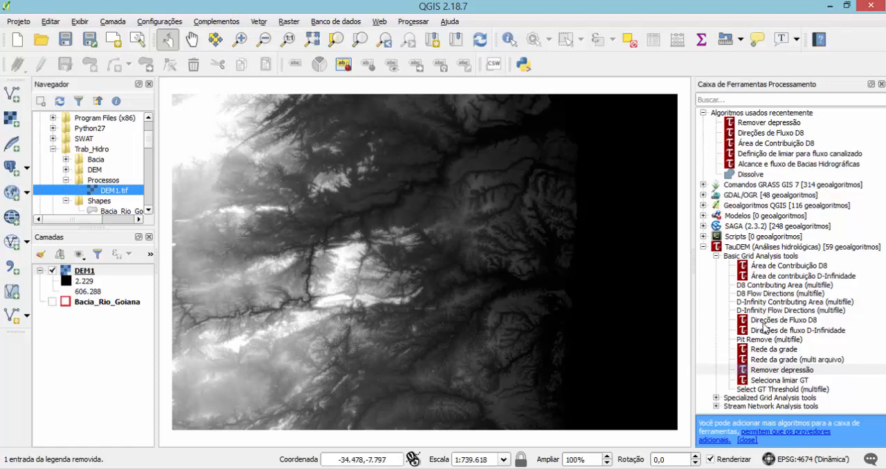
Open TauDEM's Direções de Fluxo D8 tool for DEM1 and set the flow direction grid to save as DIR_FLU in Trab_Hidro/Processos.
left_click(765, 322)
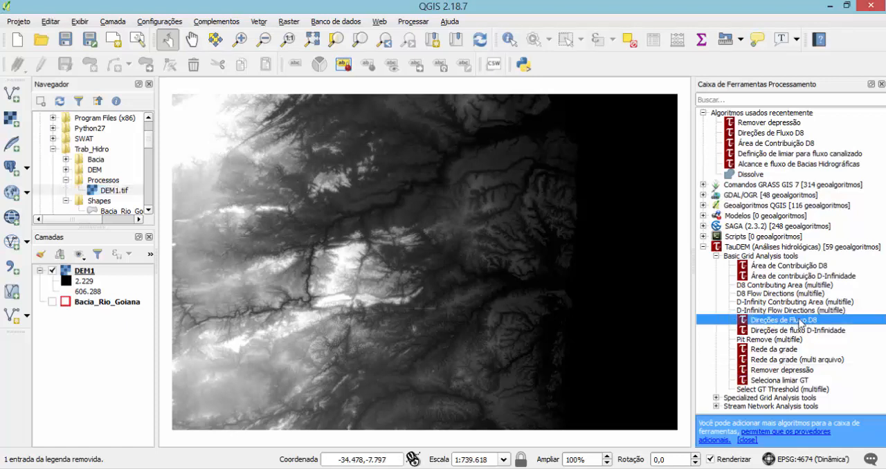
double_click(777, 325)
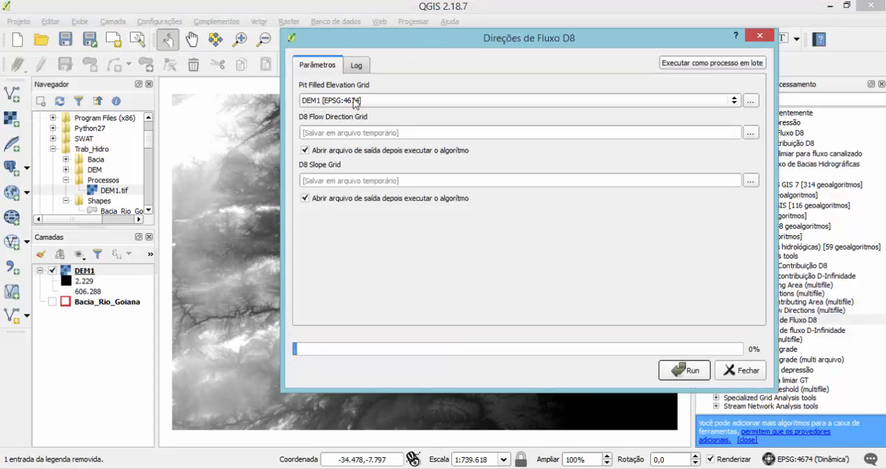
left_click(753, 133)
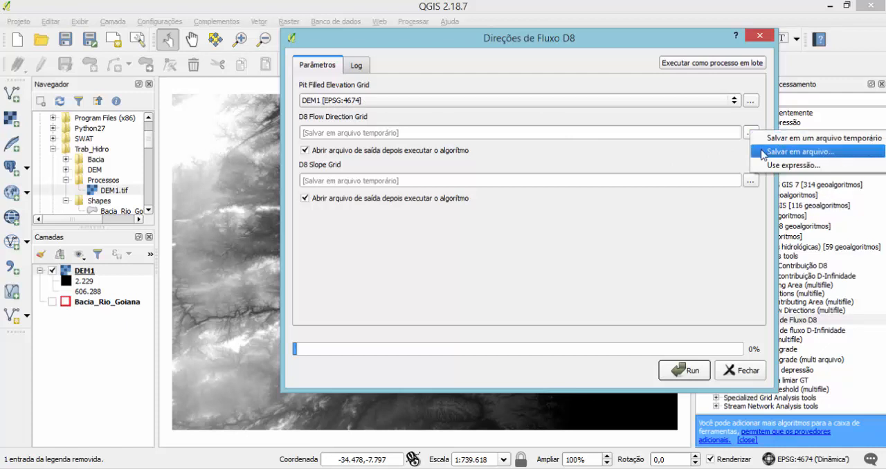
left_click(762, 154)
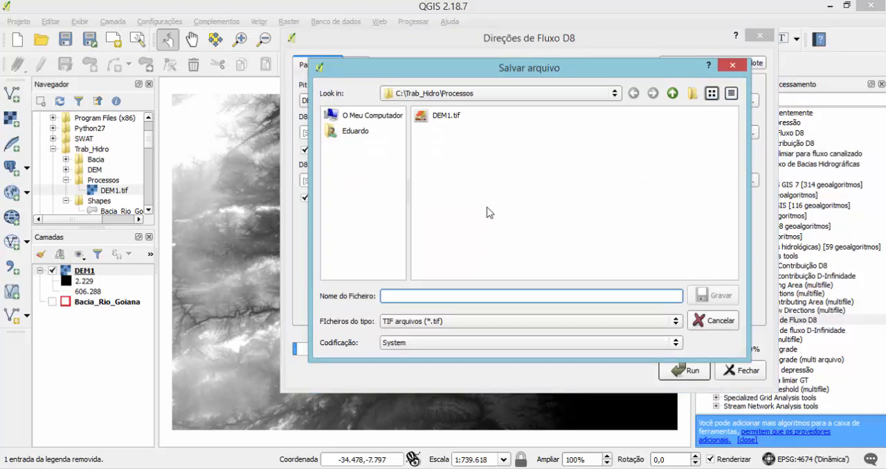
type("DIR_FLU")
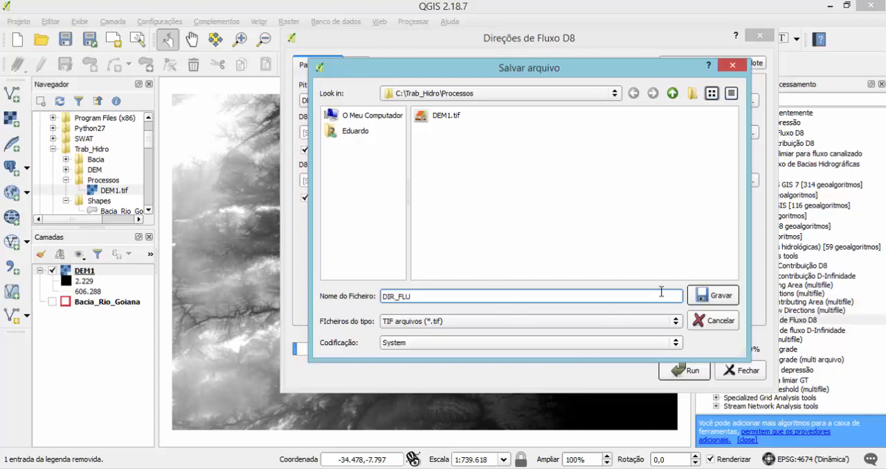
left_click(706, 297)
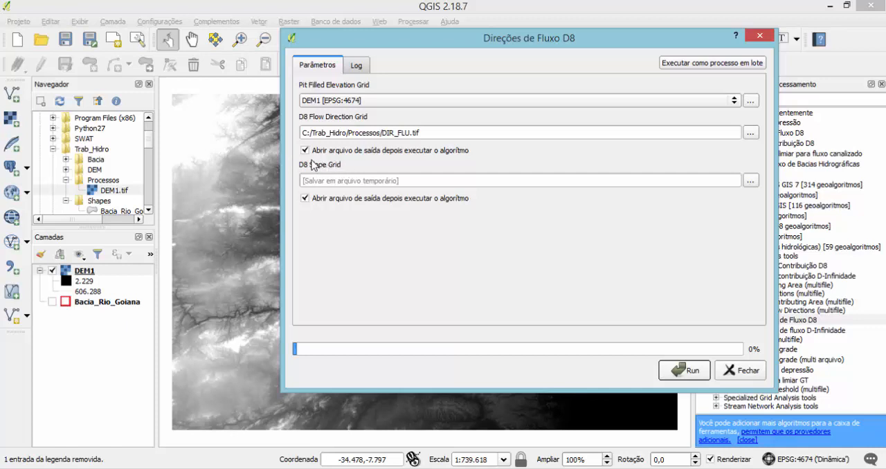
Turn off opening of both output files and set the D8 slope grid to save as DECLIV in Trab_Hidro/Processos.
left_click(305, 150)
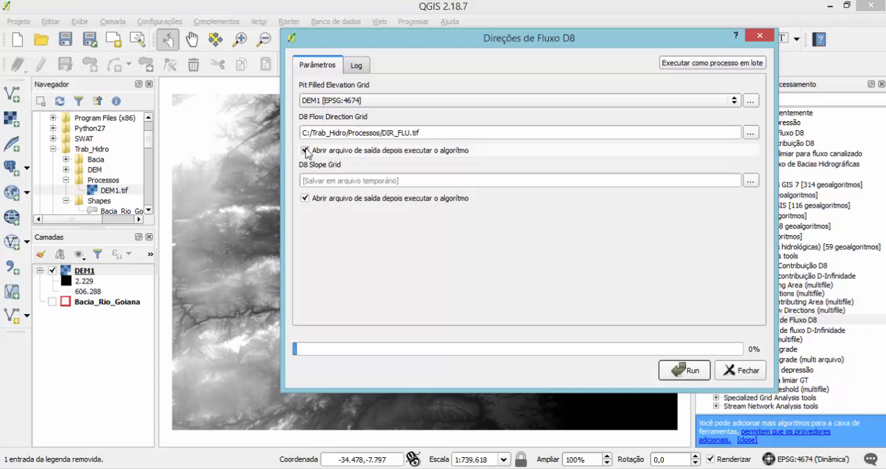
left_click(306, 199)
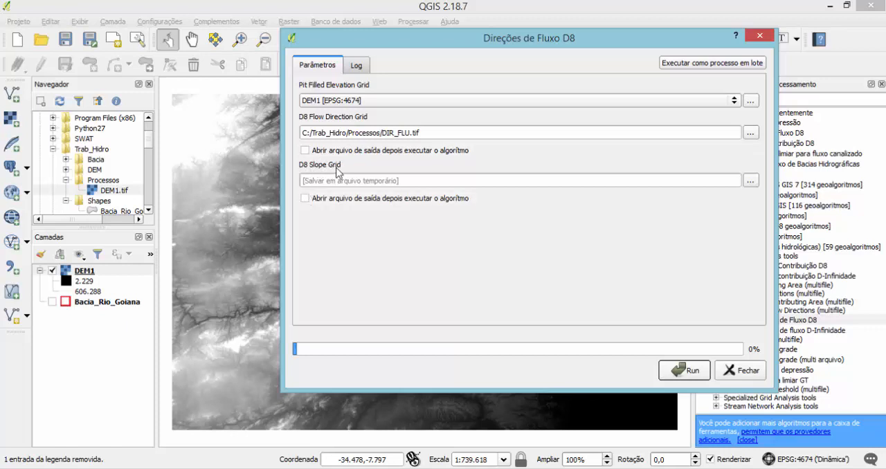
left_click(750, 182)
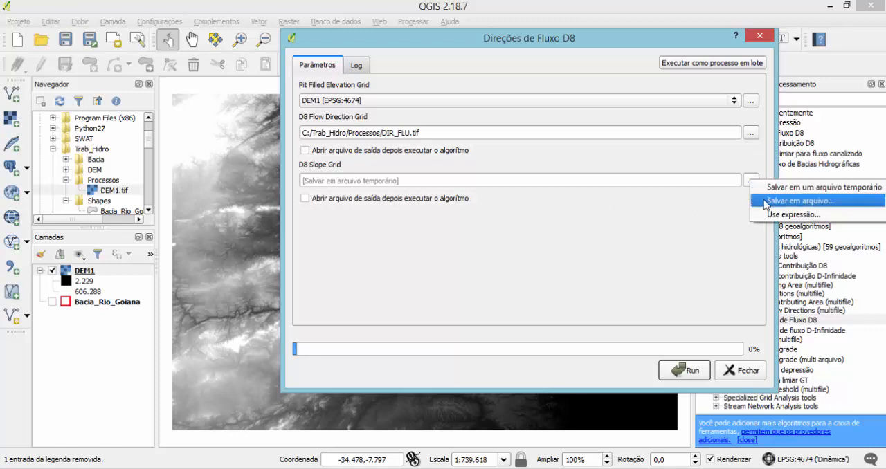
left_click(762, 200)
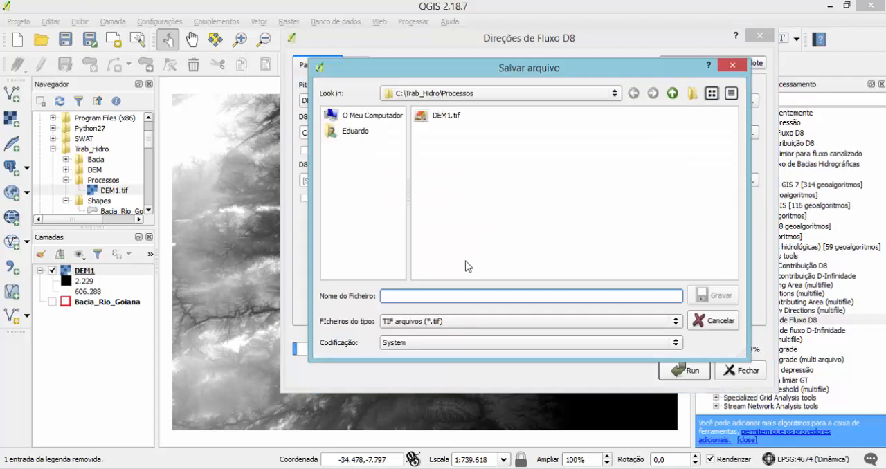
type("DECLIV")
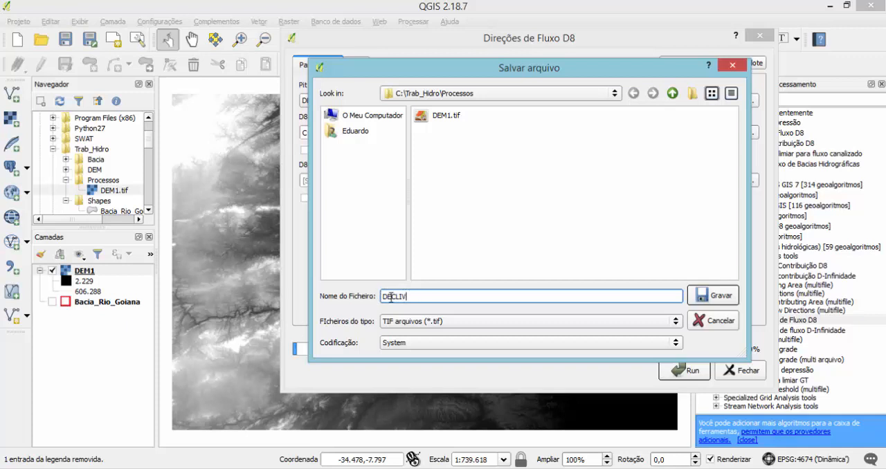
left_click(707, 298)
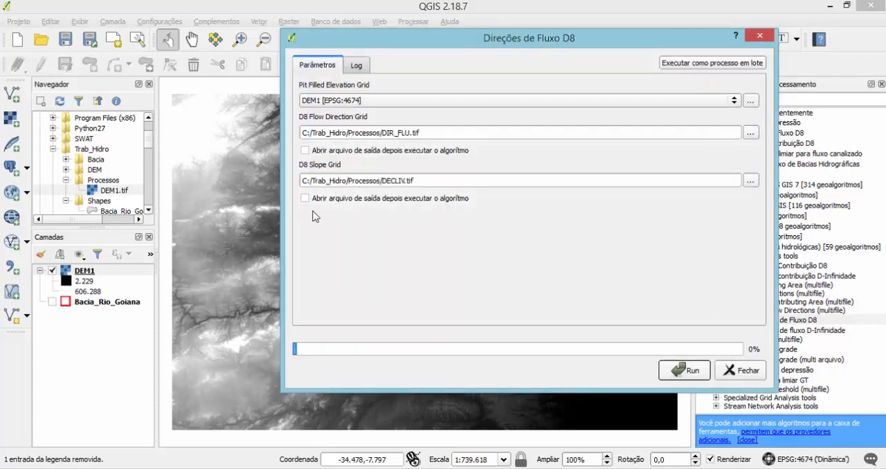
Run the D8 flow direction calculation and close the tool's dialog once it finishes.
left_click(685, 371)
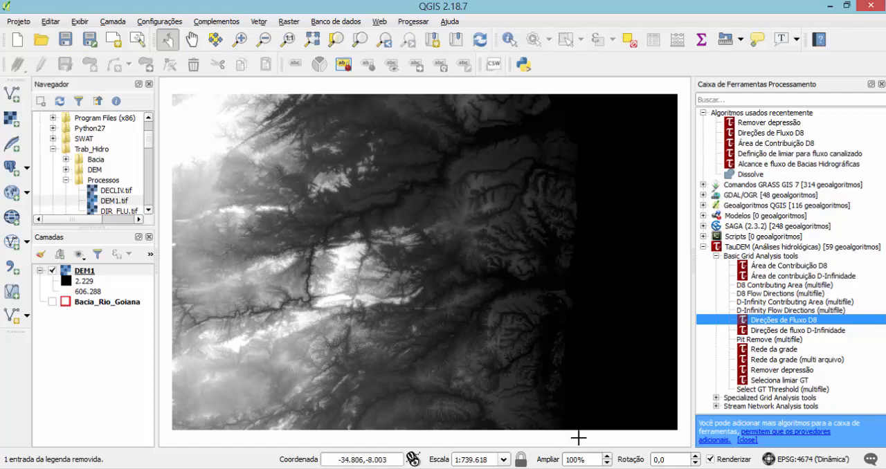
mouse_move(576, 468)
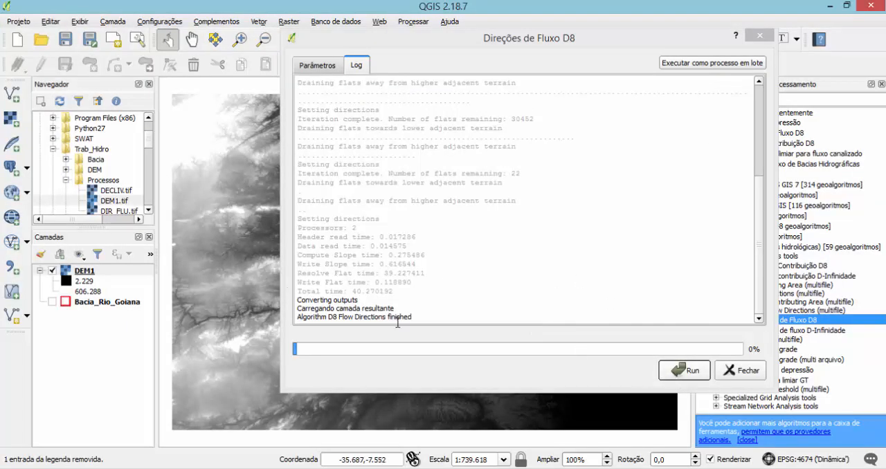
left_click(739, 371)
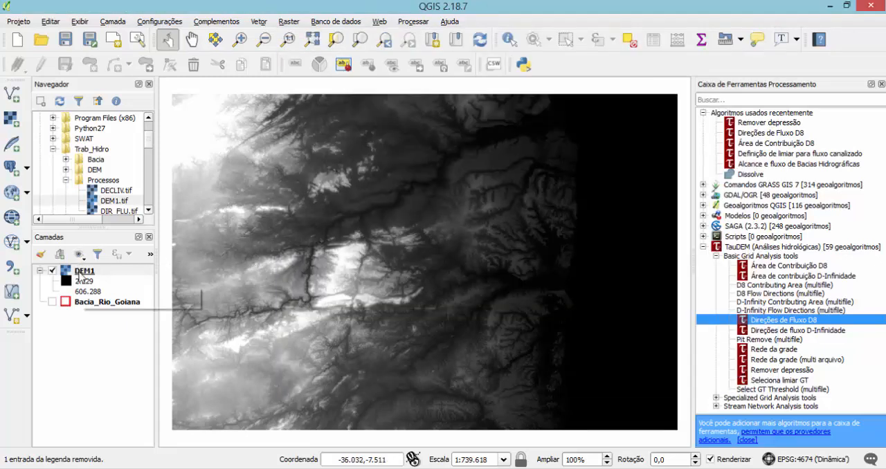
Load DIR_FLU.tif and DECLIV.tif from the Trab_Hidro/Processos folder into the project.
left_click(147, 209)
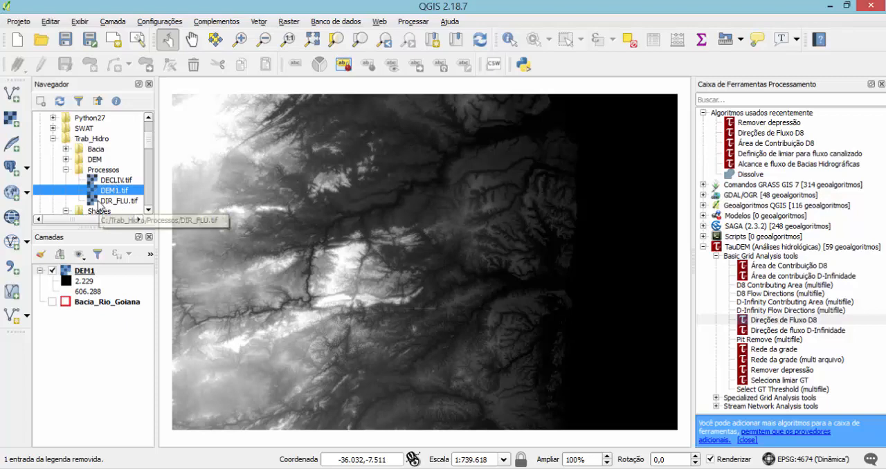
left_click_drag(99, 208, 83, 293)
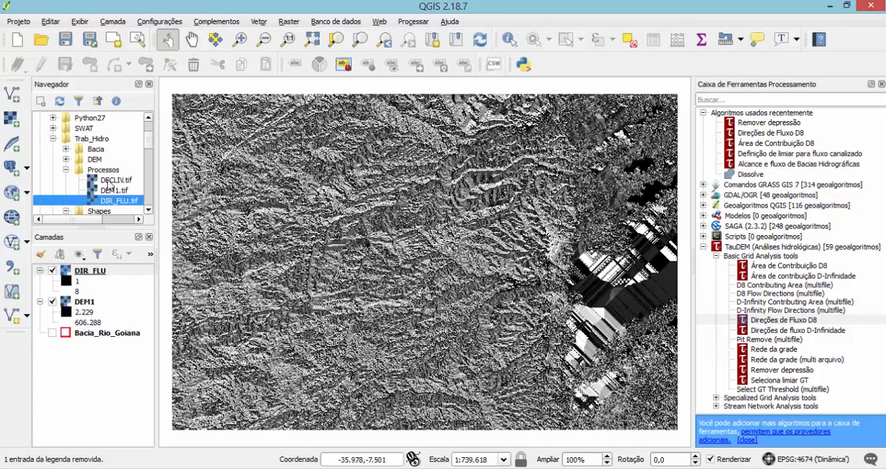
left_click_drag(110, 181, 100, 308)
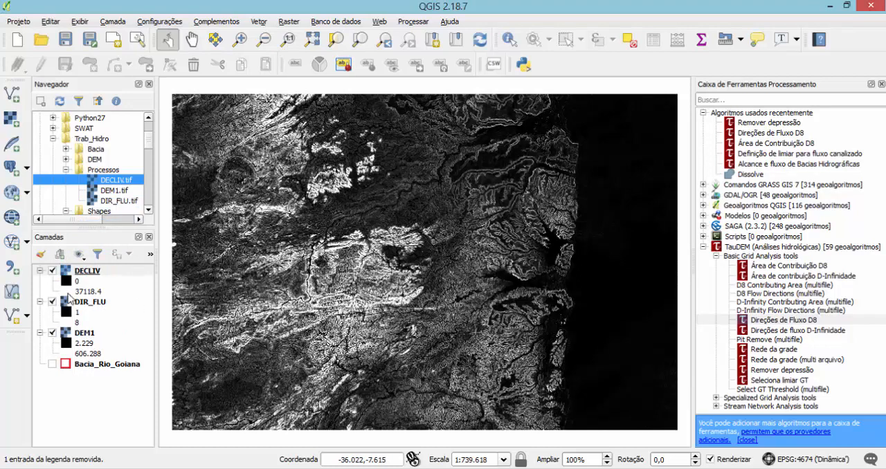
Hide and re-show the DECLIV and DIR_FLU layers to compare the rasters, and collapse the legends of DECLIV, DIR_FLU and DEM1.
left_click(52, 271)
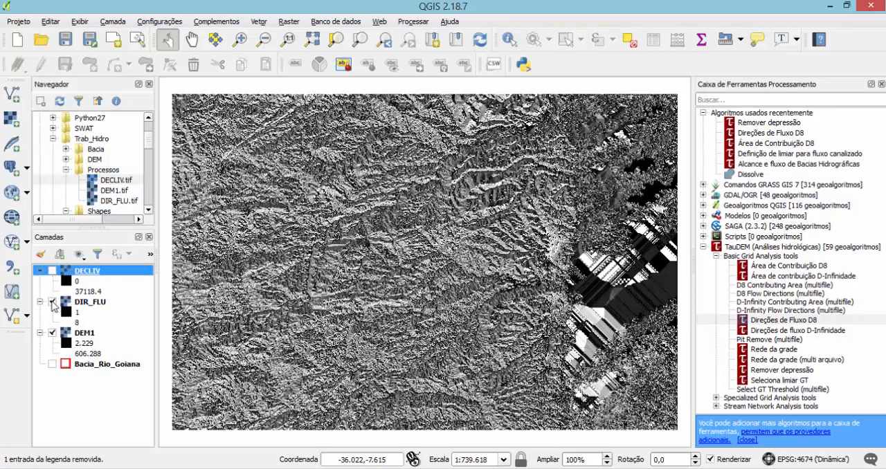
left_click(53, 302)
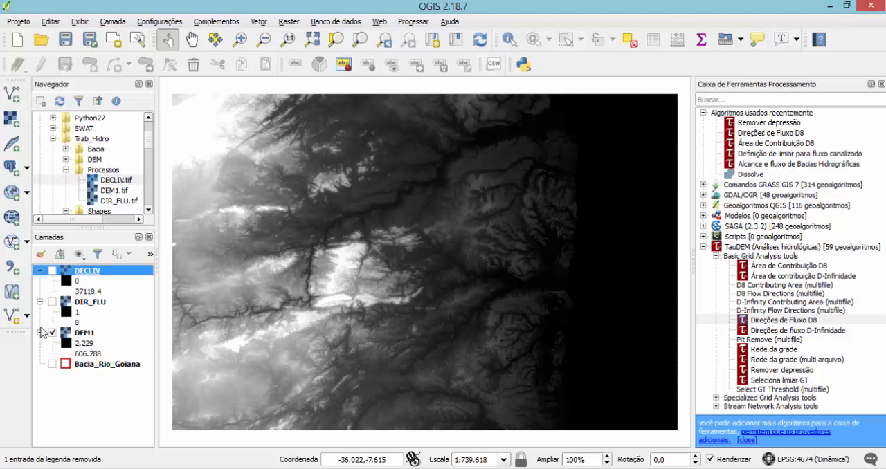
left_click(40, 333)
left_click(41, 302)
left_click(40, 271)
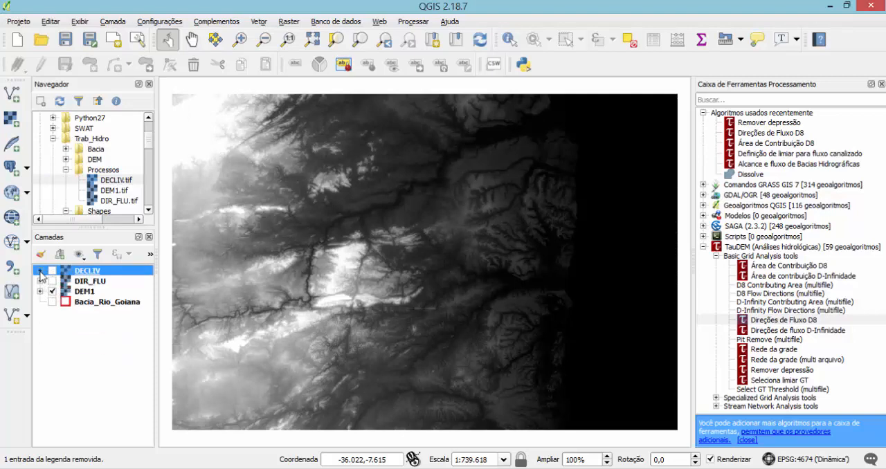
left_click(52, 281)
left_click(52, 271)
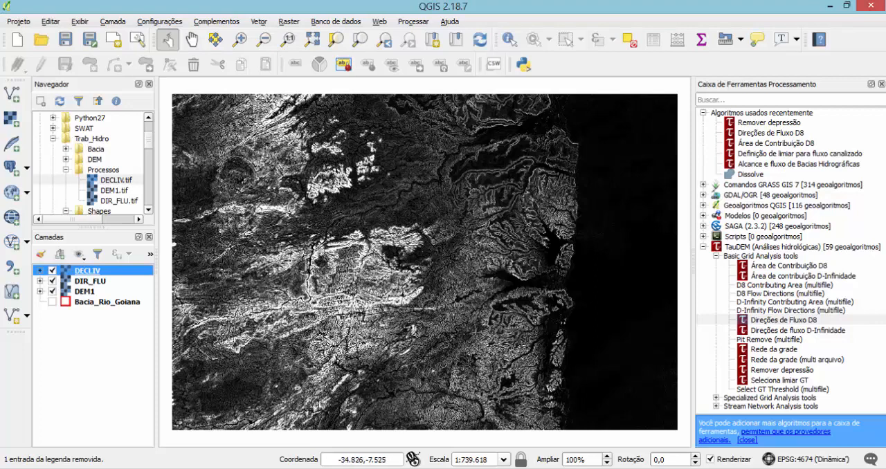
Open TauDEM's Área de Contribuição D8 tool and choose DIR_FLU as the D8 flow direction grid.
left_click(773, 270)
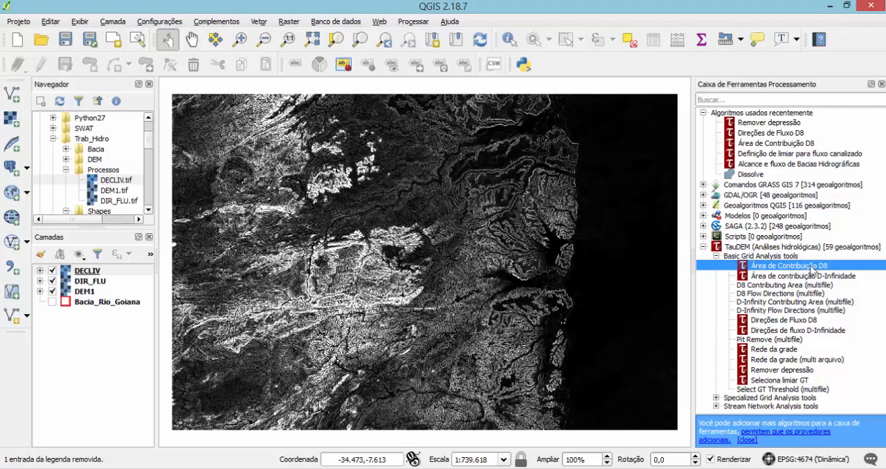
double_click(790, 269)
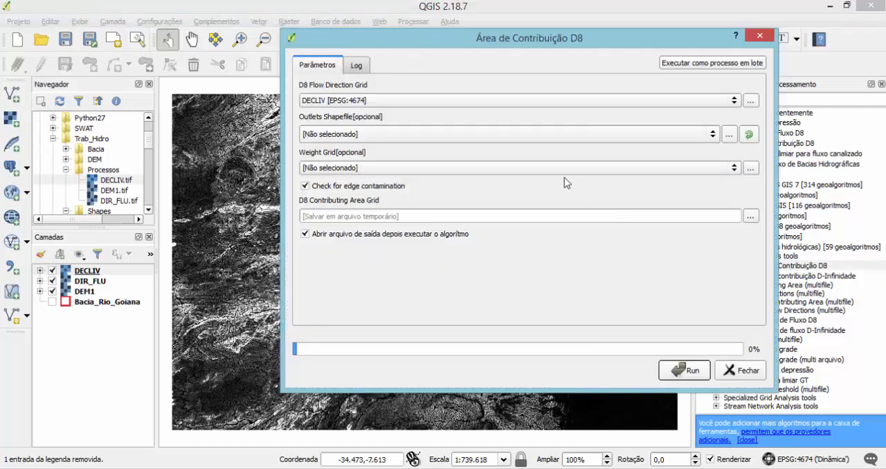
left_click(350, 101)
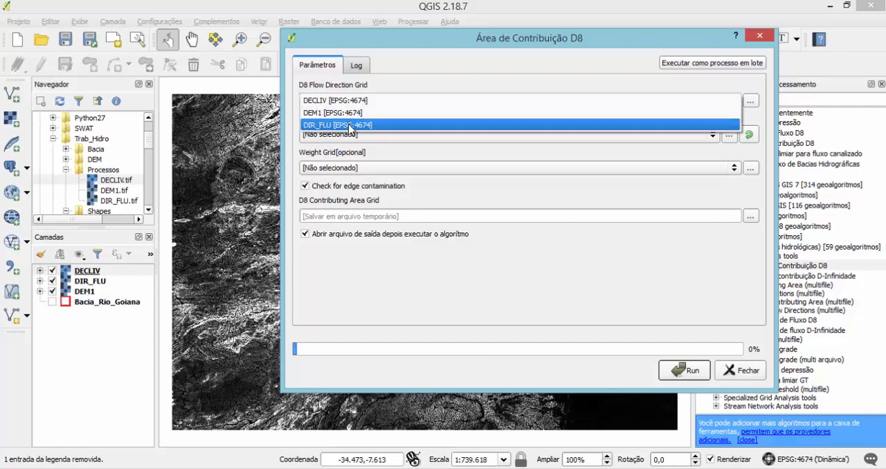
left_click(351, 126)
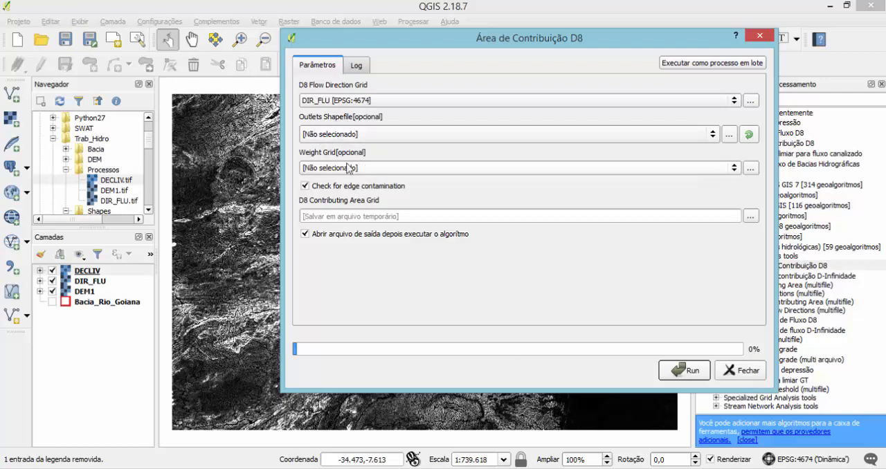
Set the D8 contributing area grid to save as AREA_CONT_1 in the Trab_Hidro/Processos folder.
left_click(752, 219)
left_click(779, 238)
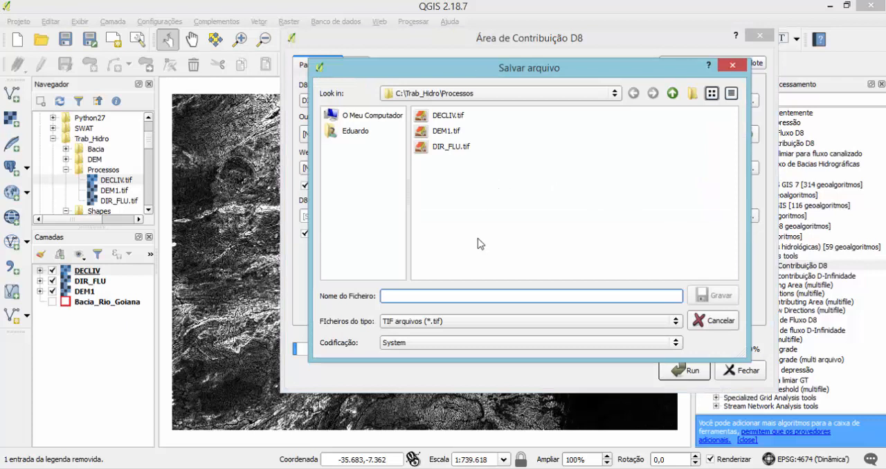
type("a")
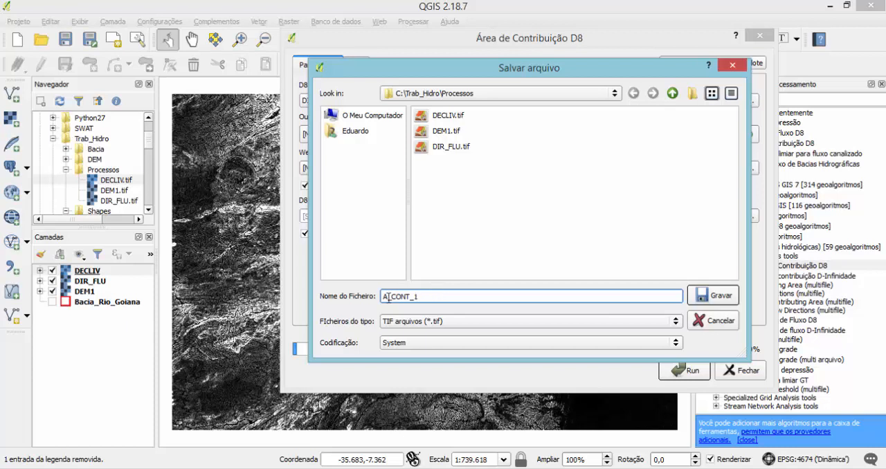
type("REA")
left_click(703, 296)
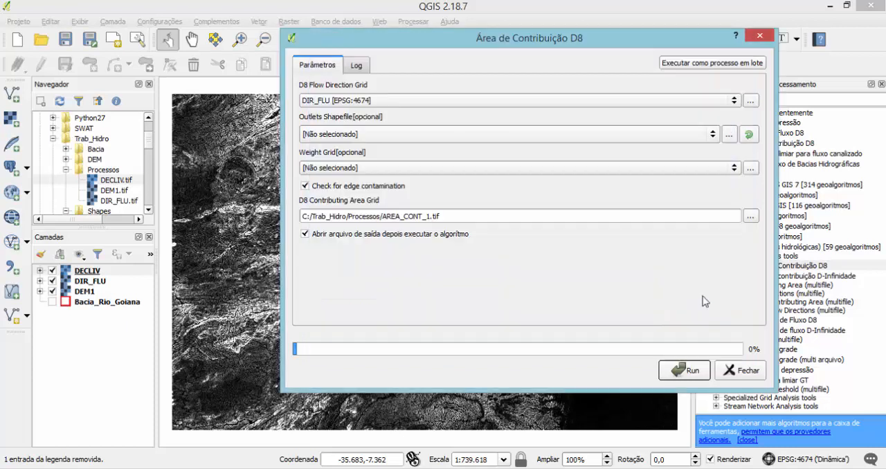
Run the D8 contributing area calculation without opening its output, and close the tool's dialog once it finishes.
left_click(305, 235)
left_click(685, 371)
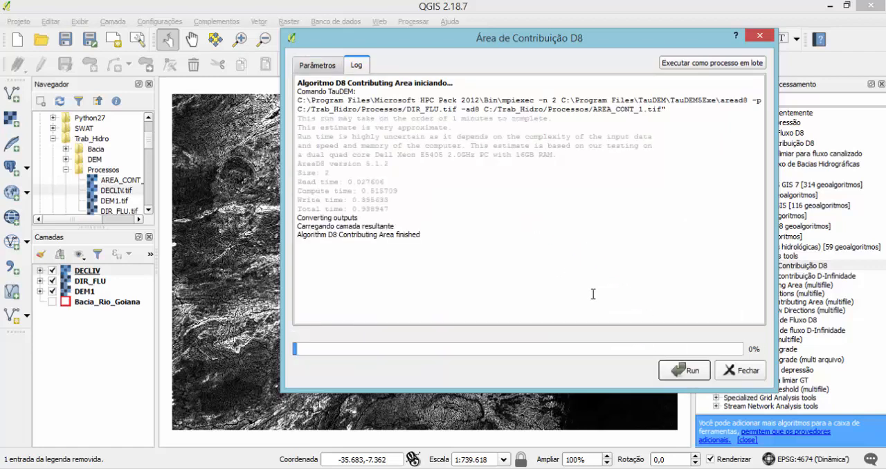
left_click(739, 371)
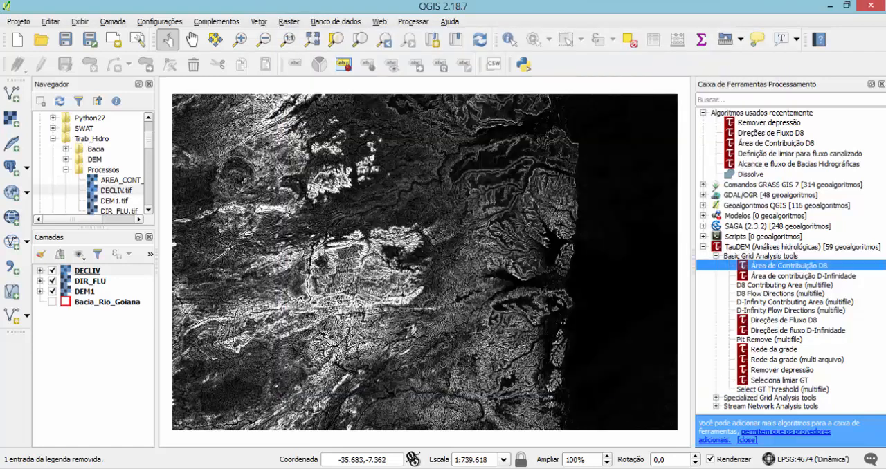
Load the AREA_CONT_1 raster from Trab_Hidro/Processos and show the Bacia_Rio_Goiana outline as the topmost layer.
left_click(148, 210)
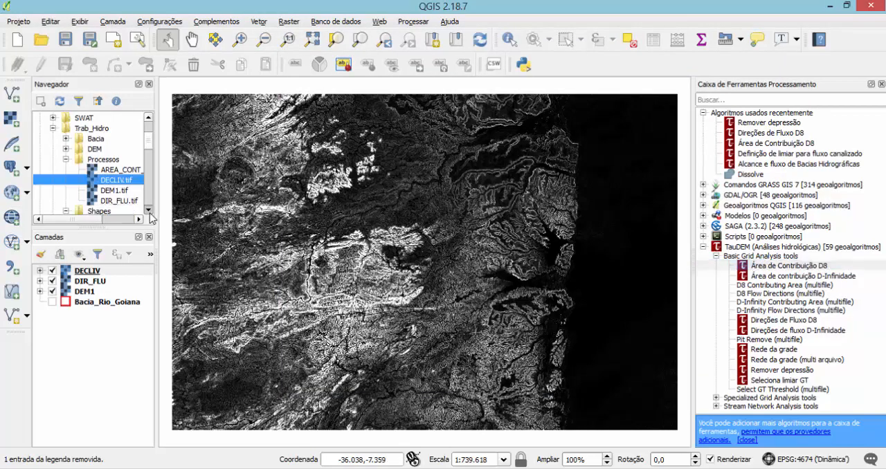
left_click_drag(115, 169, 83, 269)
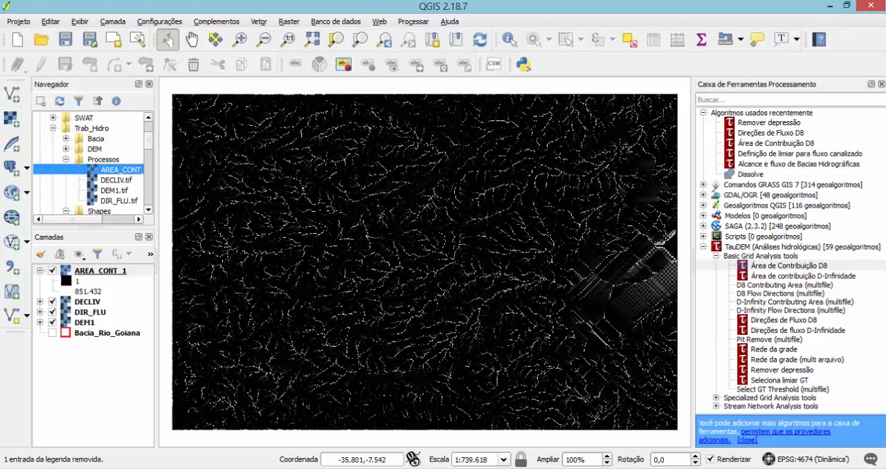
left_click_drag(79, 337, 81, 276)
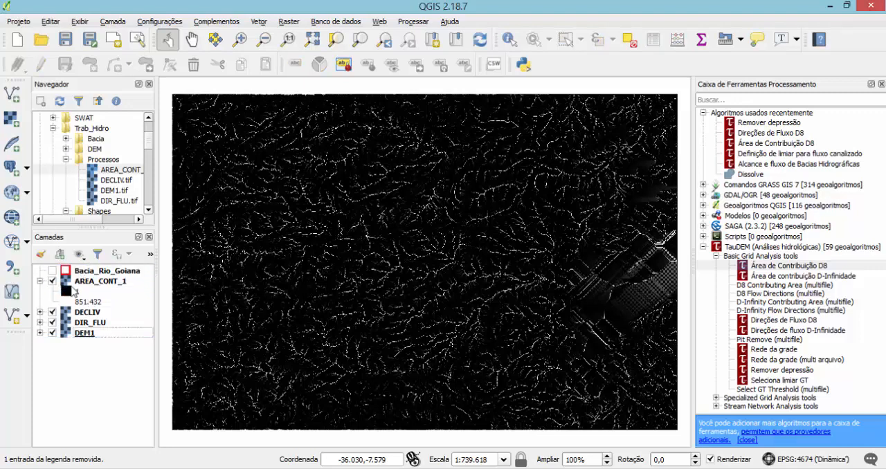
left_click(53, 270)
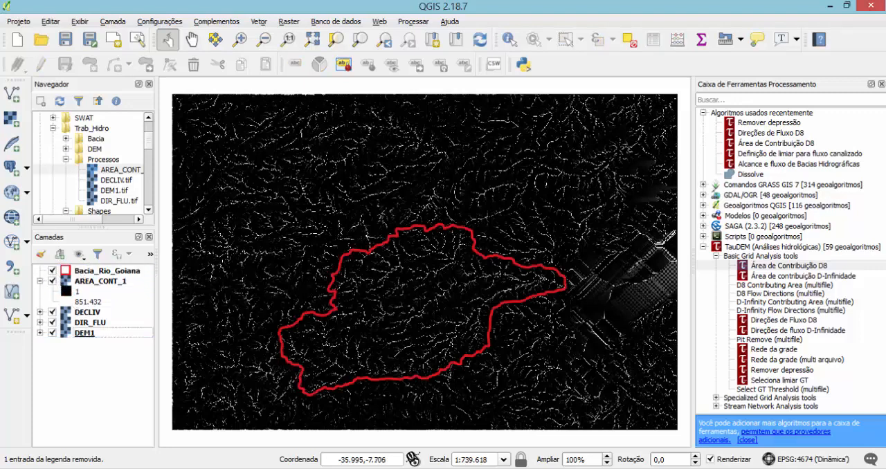
Examine the AREA_CONT_1 drainage pattern up close inside and around the basin outline, then return to the full extent.
scroll(422, 315, "up", 1)
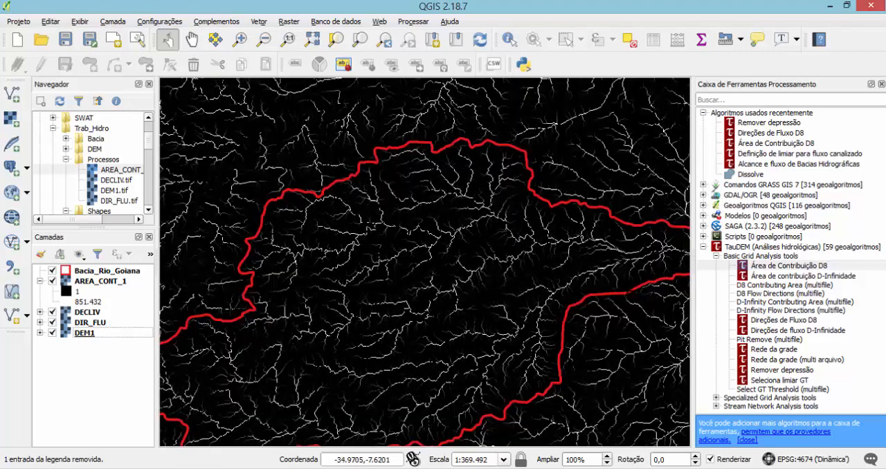
left_click_drag(628, 291, 469, 314)
left_click_drag(547, 331, 505, 331)
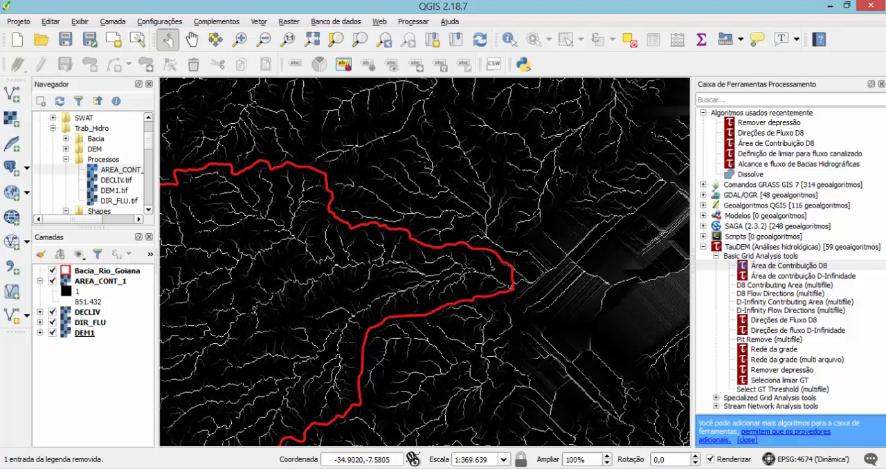
left_click_drag(363, 316, 618, 239)
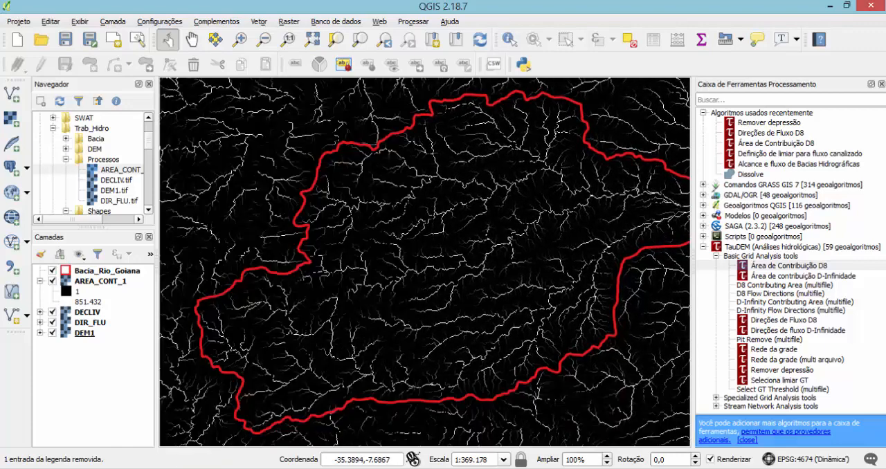
left_click_drag(443, 273, 602, 249)
left_click_drag(476, 288, 310, 264)
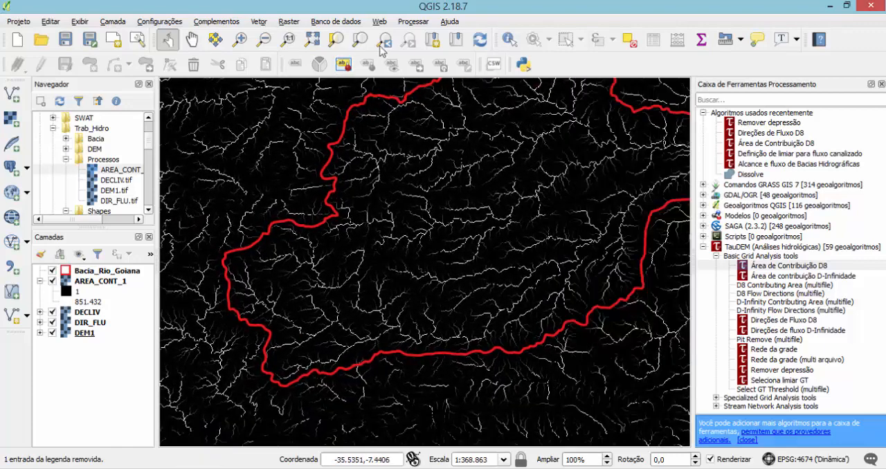
left_click(312, 40)
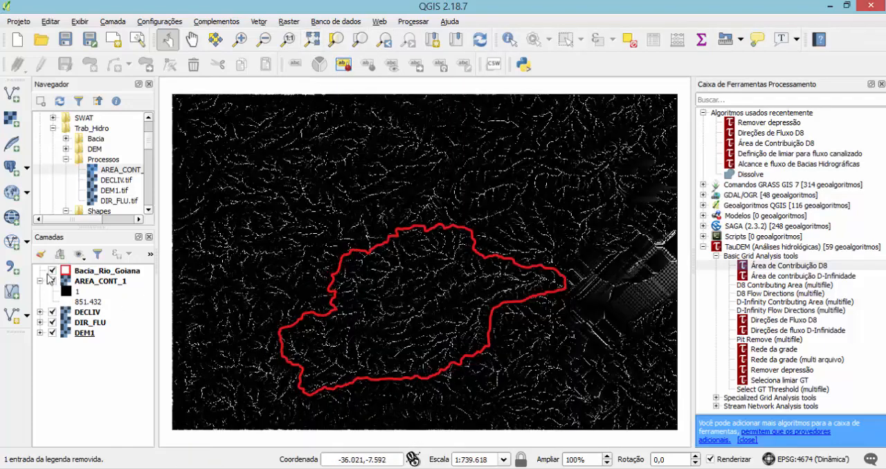
Toggle the Bacia_Rio_Goiana outline off and on to compare it with the contributing area's drainage pattern, and inspect the basin up close.
left_click(52, 271)
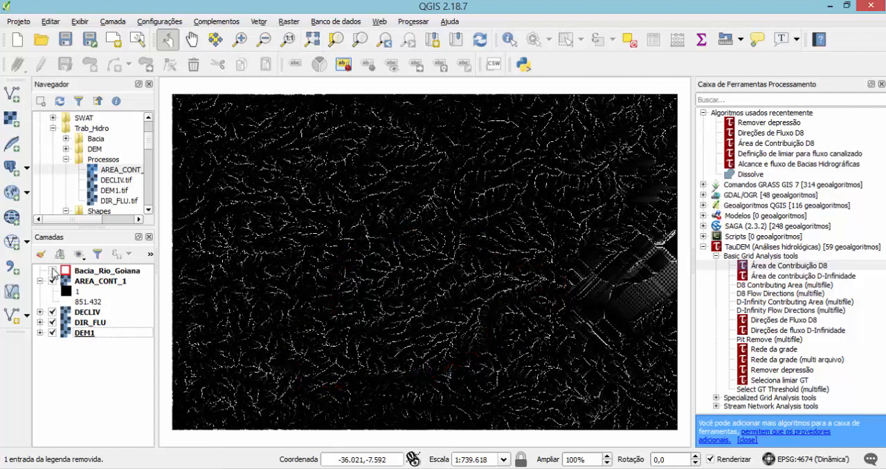
left_click(53, 272)
left_click(52, 272)
left_click(52, 272)
left_click(53, 271)
left_click(53, 271)
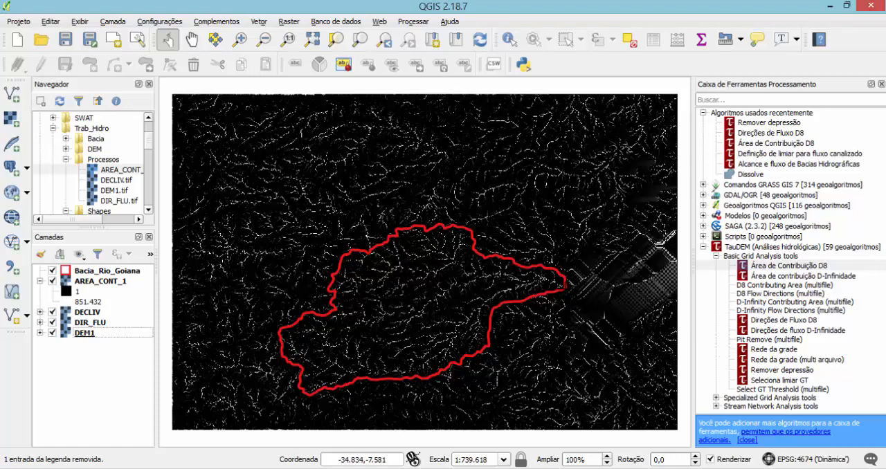
scroll(564, 285, "up", 2)
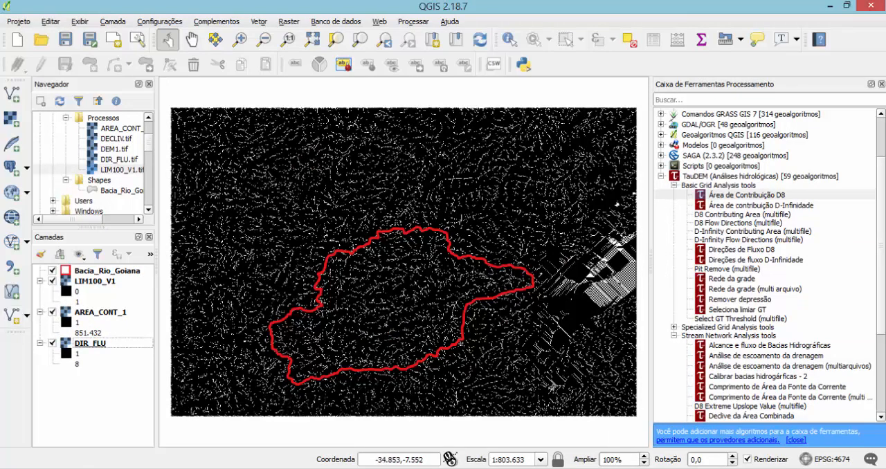
Start a new point shapefile layer and set its coordinate reference system to EPSG:4674 - SIRGAS 2000.
left_click(26, 317)
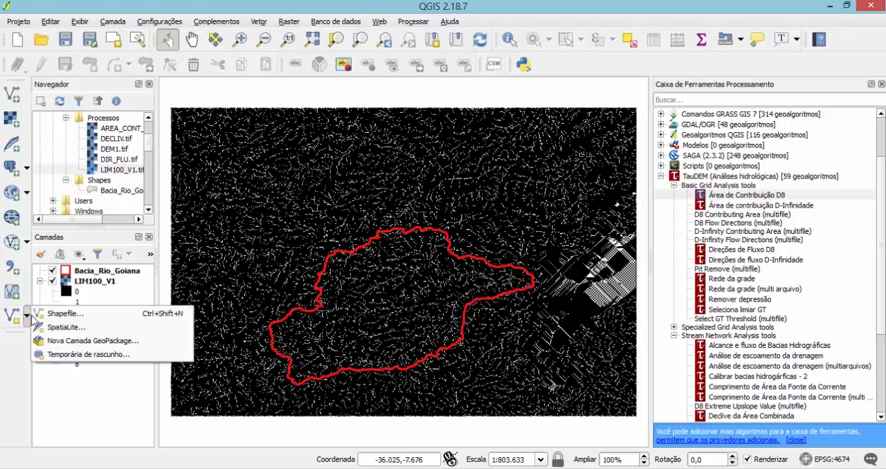
left_click(52, 319)
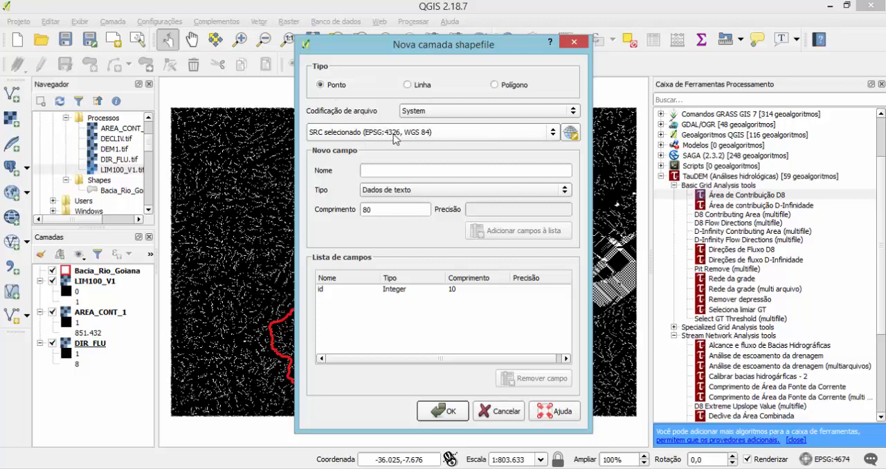
left_click(546, 136)
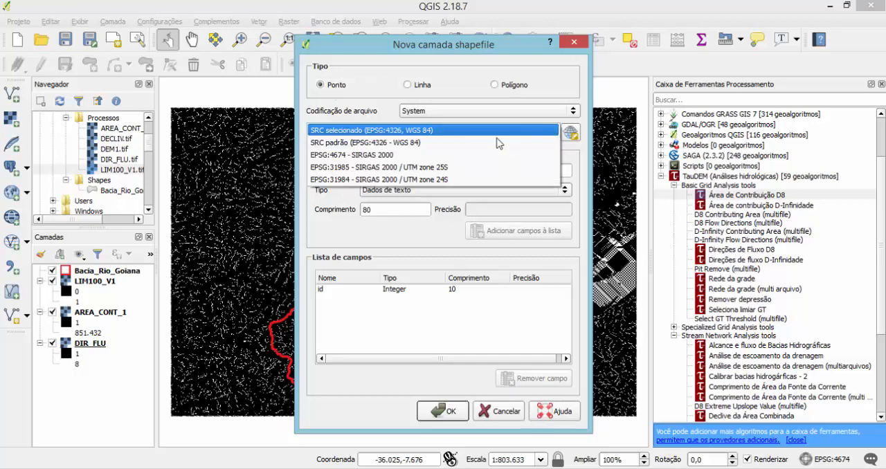
left_click(390, 156)
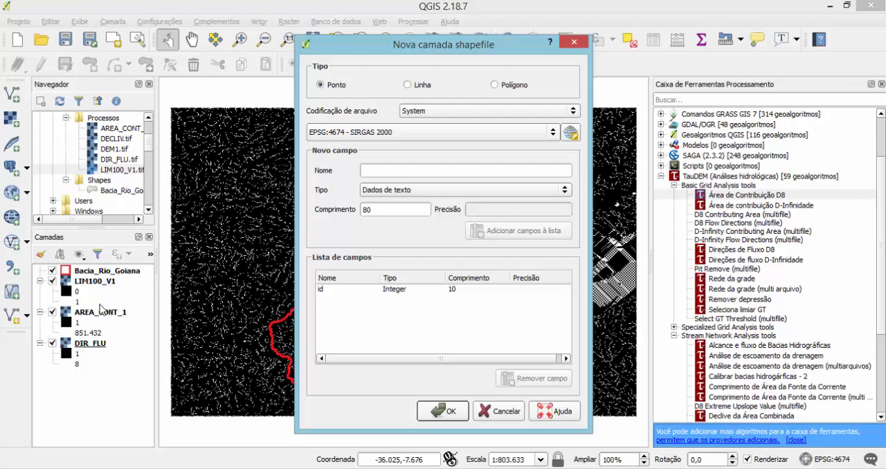
Fill in a new attribute field definition named Exutorio with the type Número decimal.
left_click(382, 196)
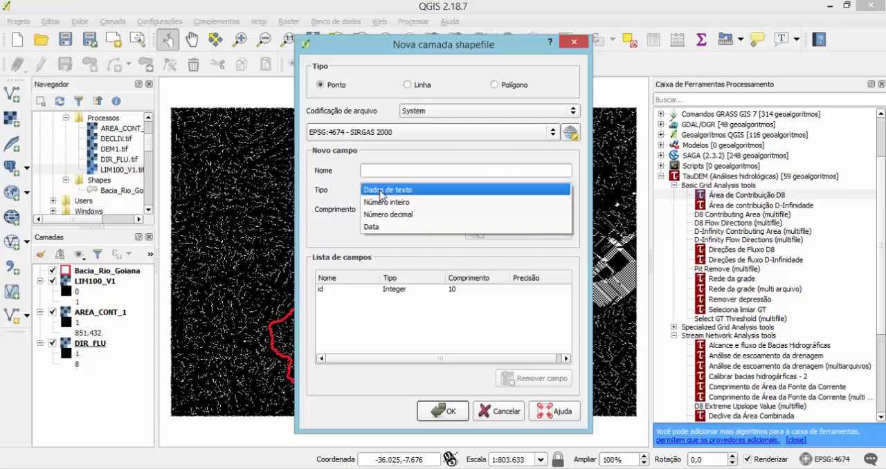
left_click(388, 214)
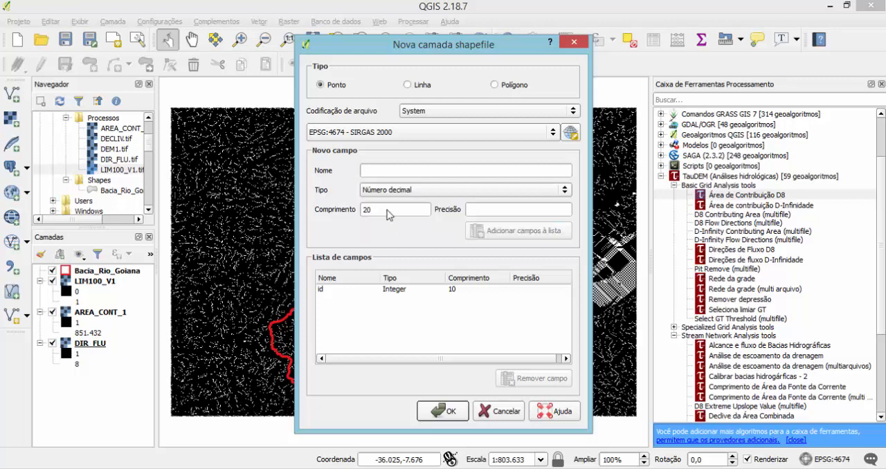
left_click(399, 175)
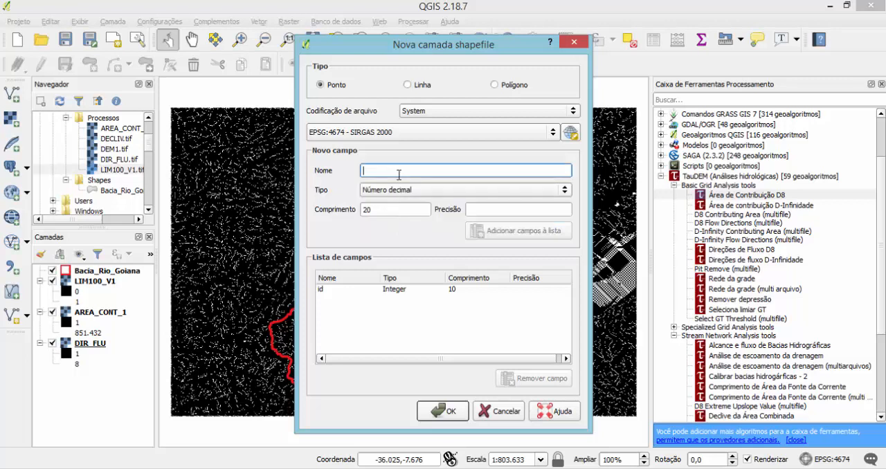
type("Exutorio")
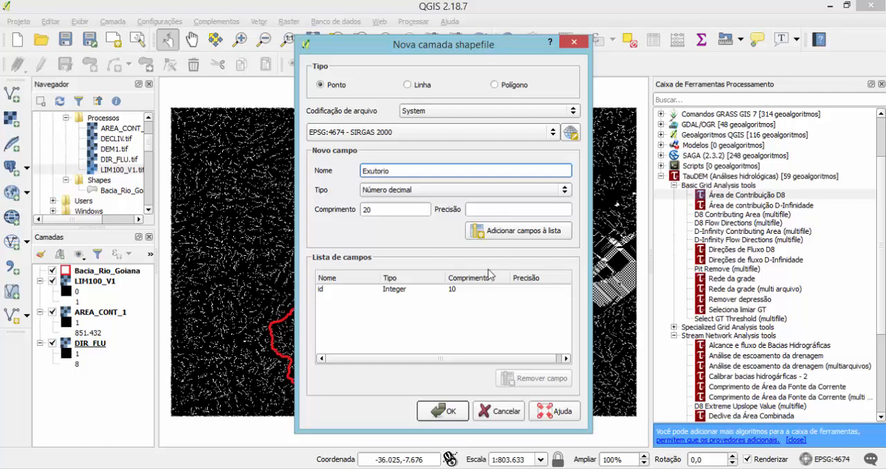
Create the new shapefile layer and save it as Exutorio in the Trab_Hidro/Shapes folder.
left_click(450, 412)
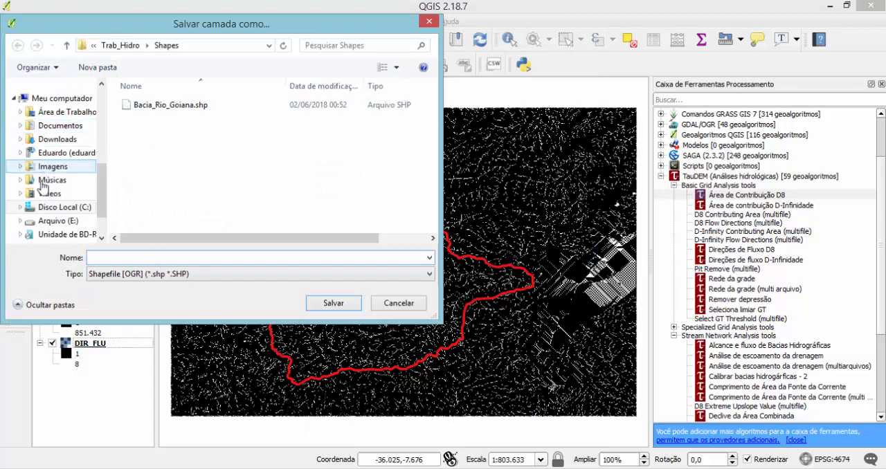
left_click(21, 207)
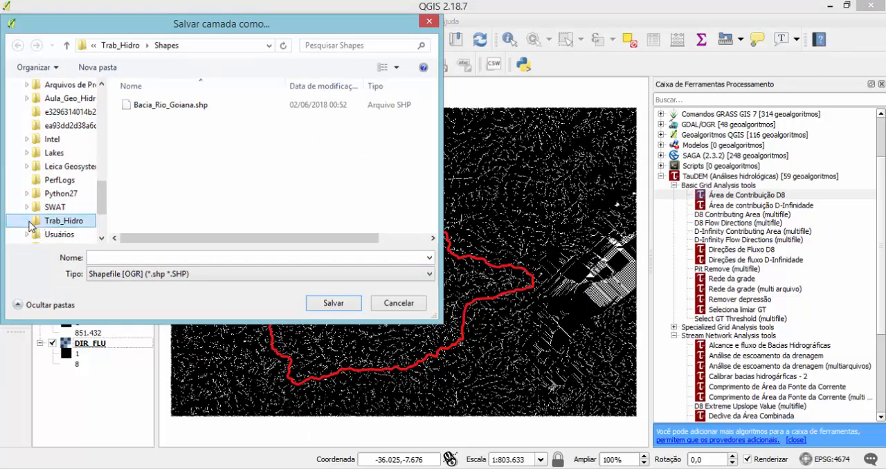
left_click(27, 221)
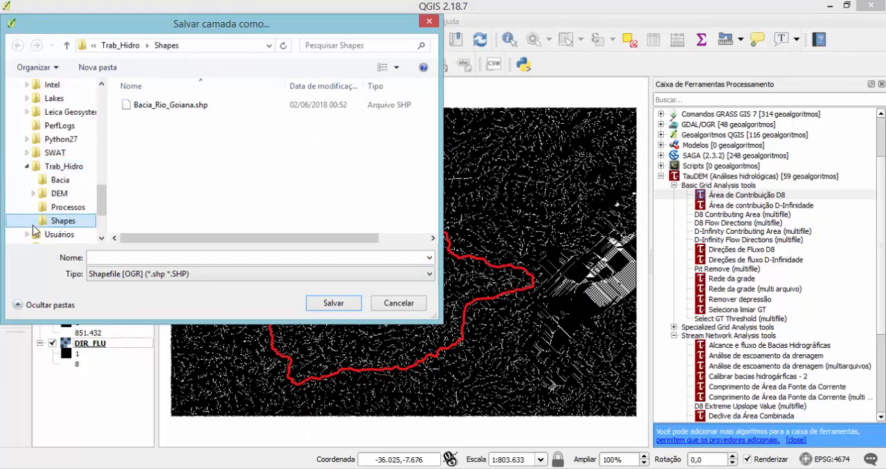
left_click(127, 257)
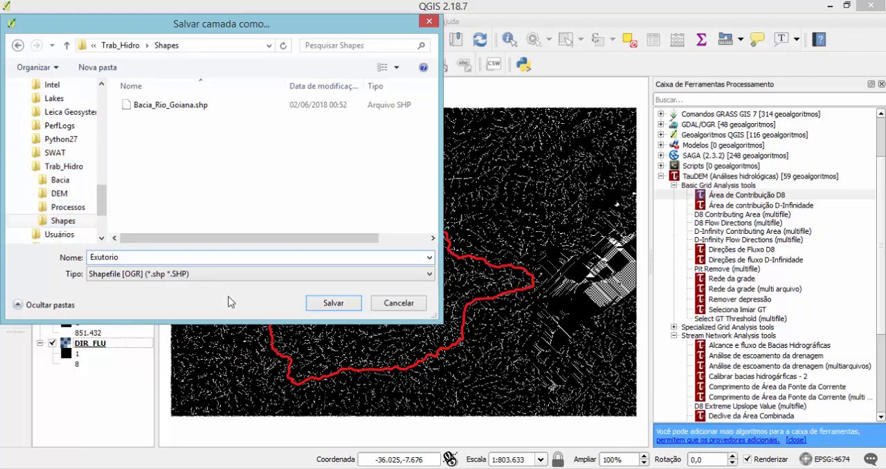
left_click(333, 303)
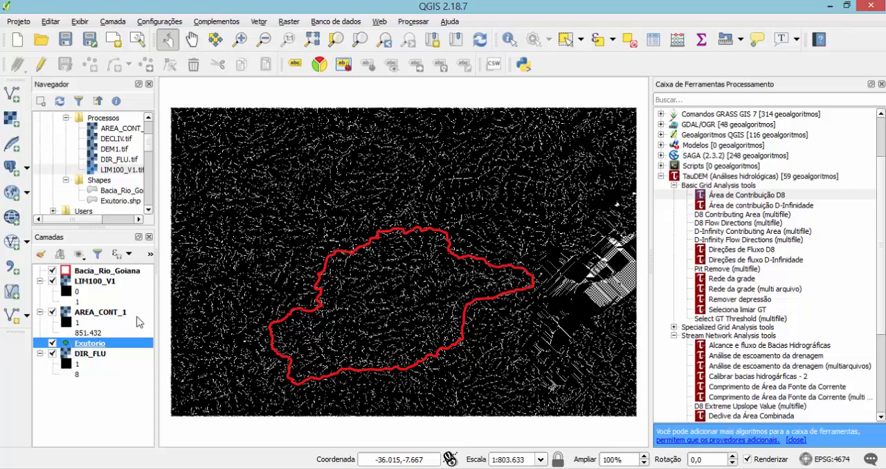
Add an outlet point with id 0 to Exutorio where the channel crosses the basin's eastern boundary, save the edits and end editing.
left_click(38, 64)
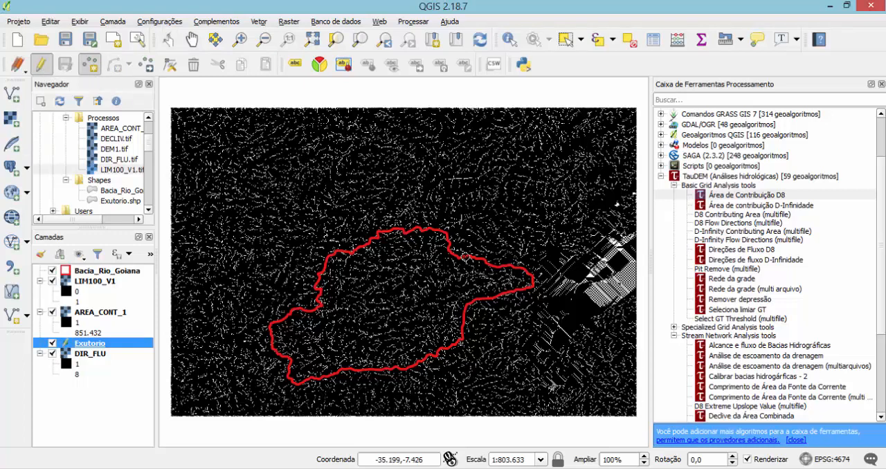
scroll(562, 289, "up", 3)
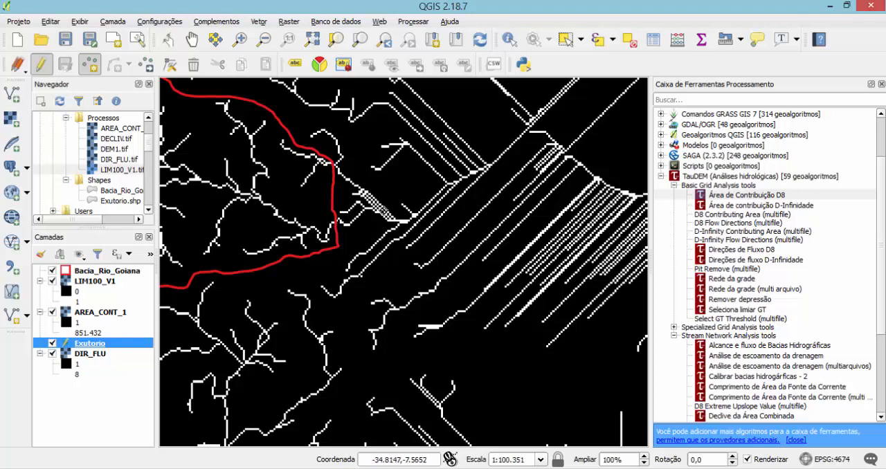
left_click(335, 222)
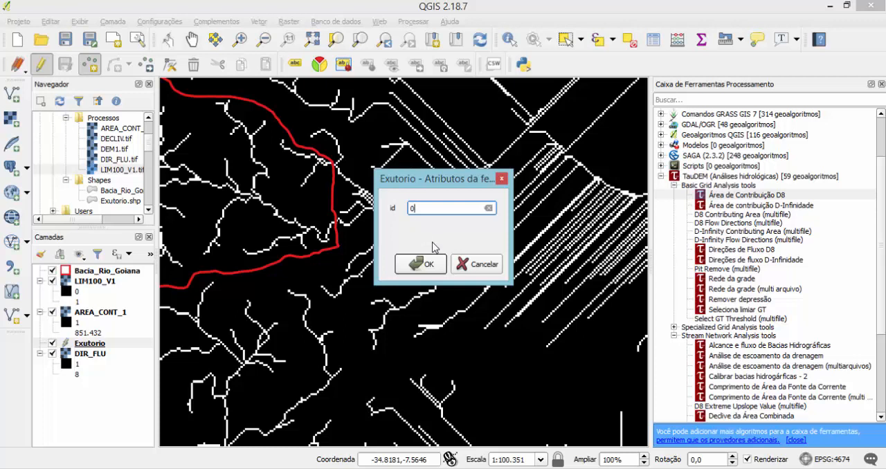
left_click(423, 265)
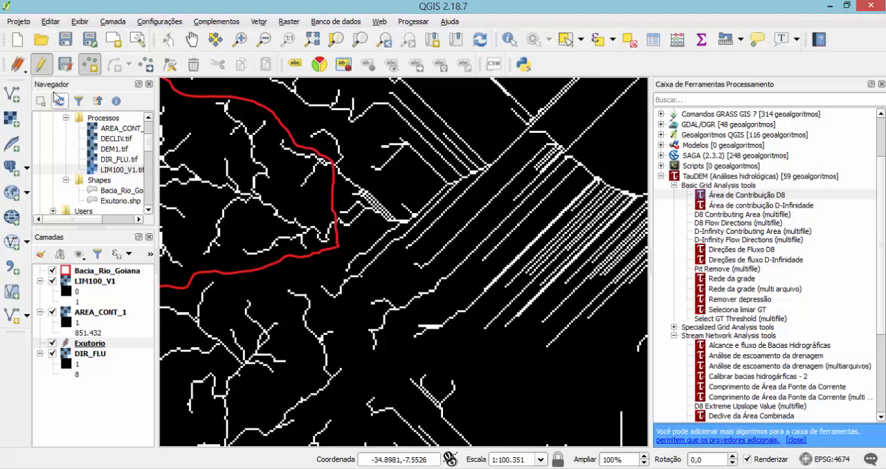
left_click(67, 63)
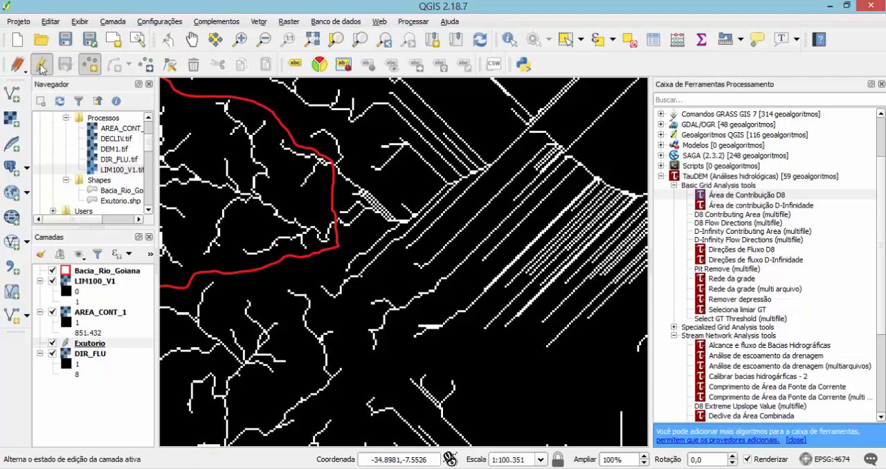
left_click(43, 65)
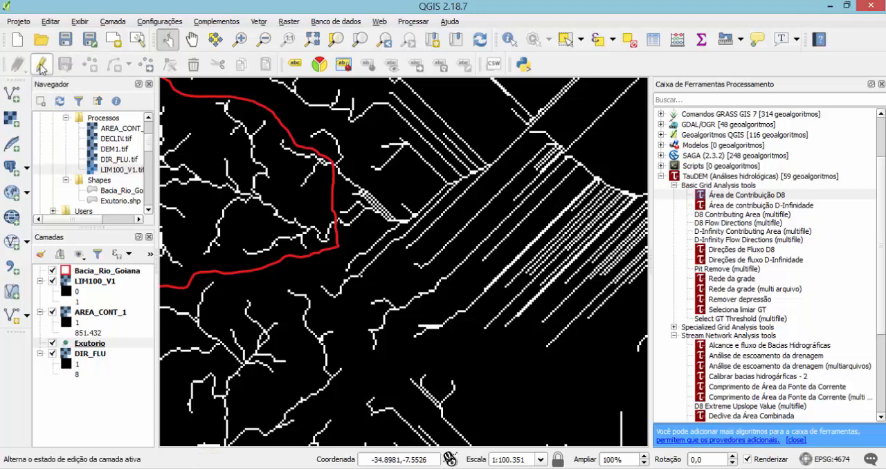
Check the Exutorio layer's attribute table for the new outlet point, and close the table.
right_click(87, 348)
left_click(136, 237)
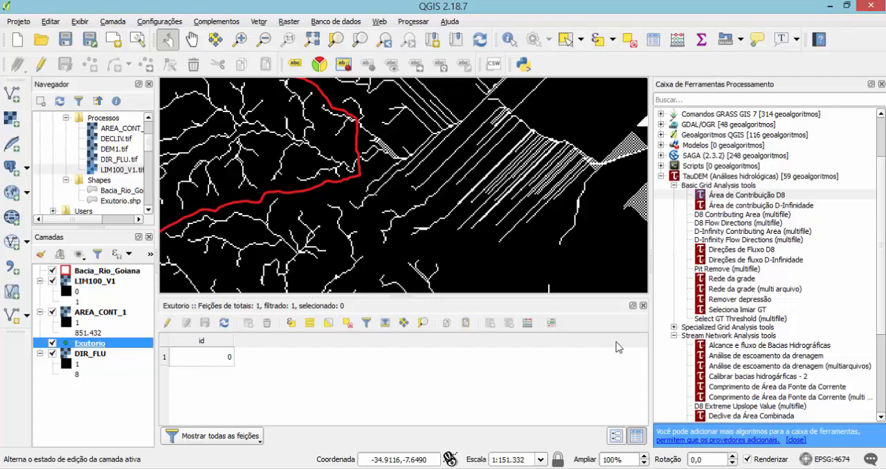
left_click(643, 305)
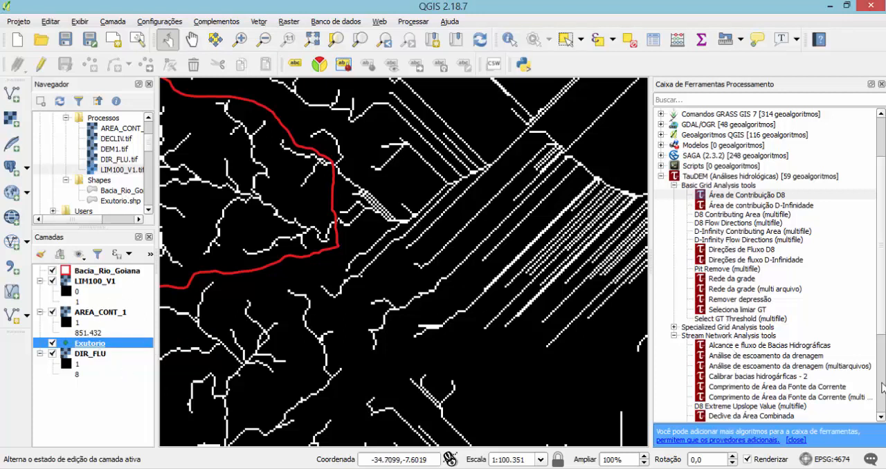
Open Definição de limiar para fluxo canalizado from TauDEM's Stream Network Analysis tools and select its threshold value for editing.
scroll(881, 380, "down", 4)
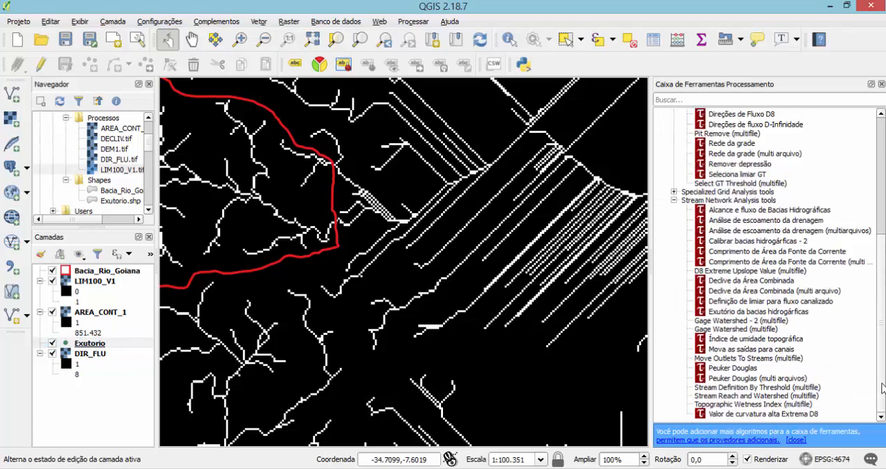
left_click(674, 200)
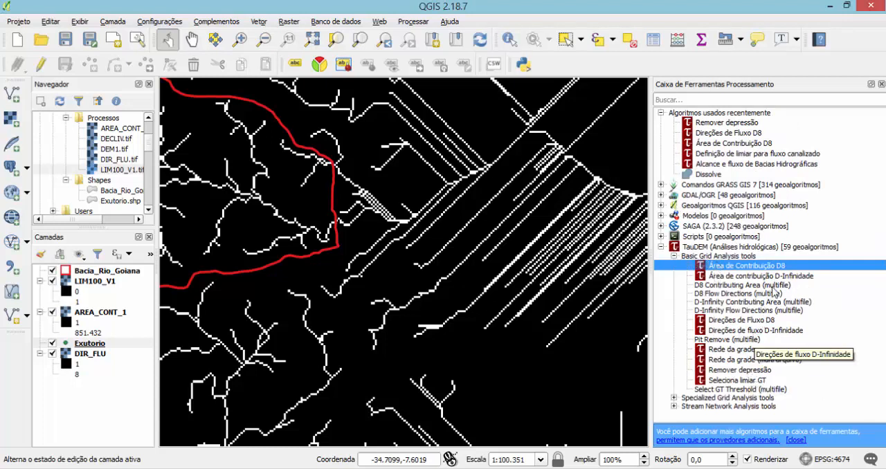
left_click(674, 256)
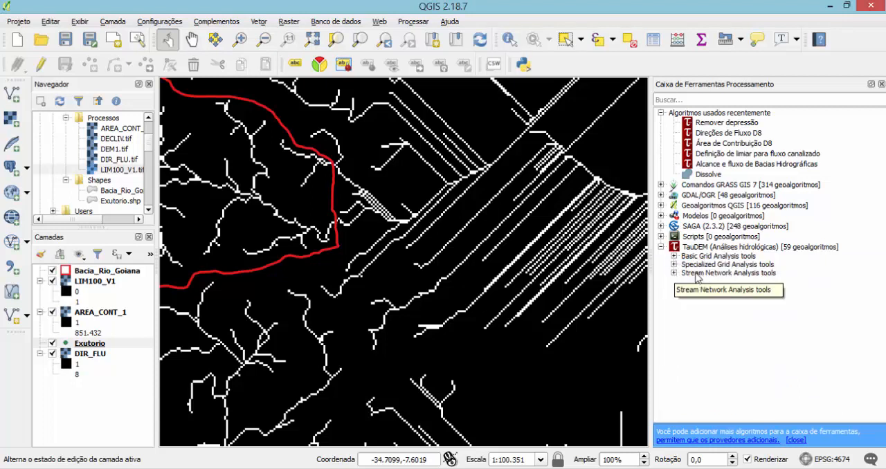
left_click(674, 273)
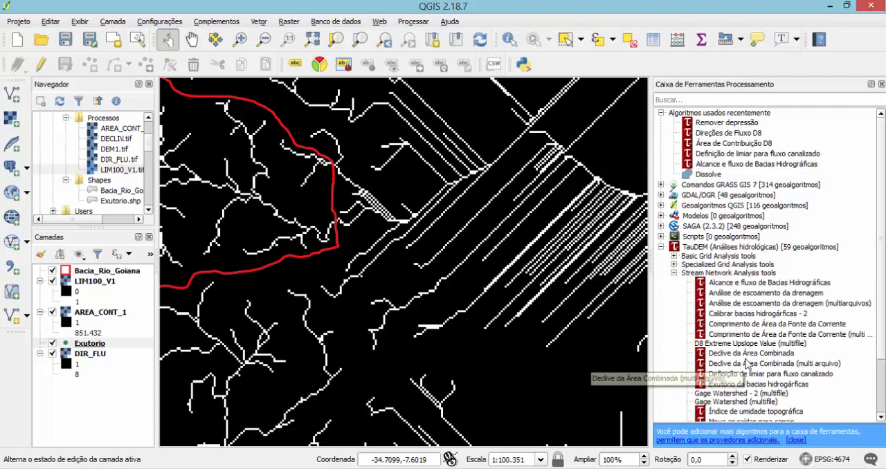
scroll(747, 364, "down", 2)
scroll(748, 363, "down", 1)
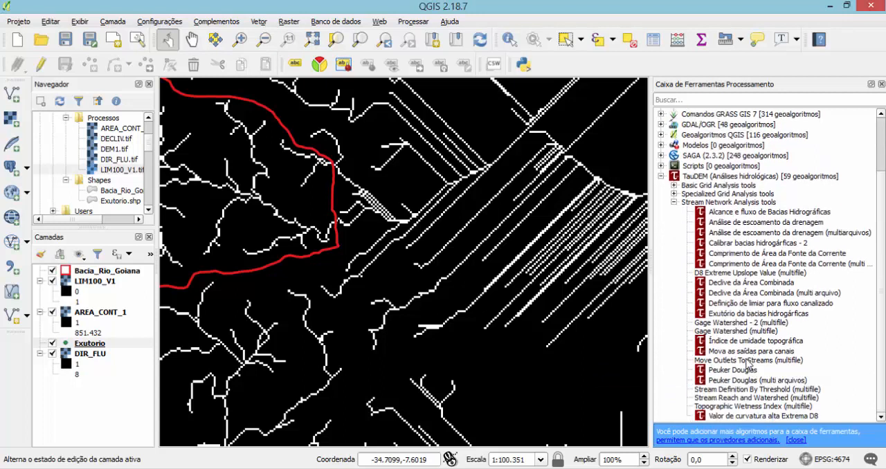
left_click(761, 305)
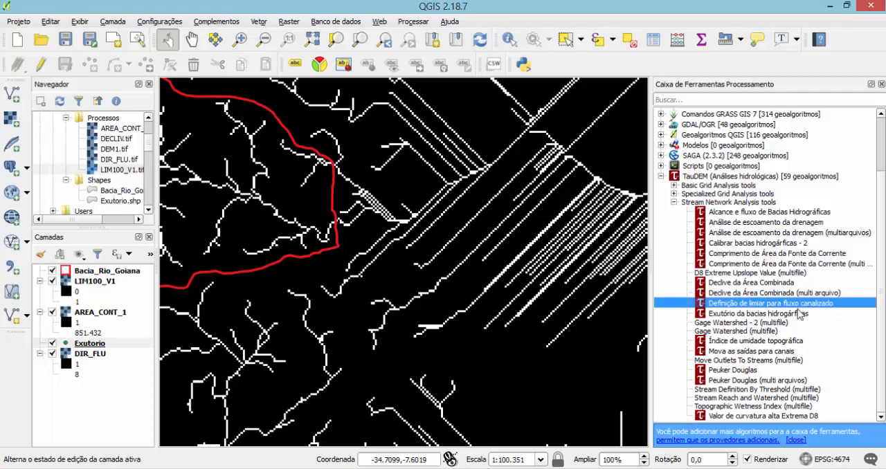
double_click(752, 308)
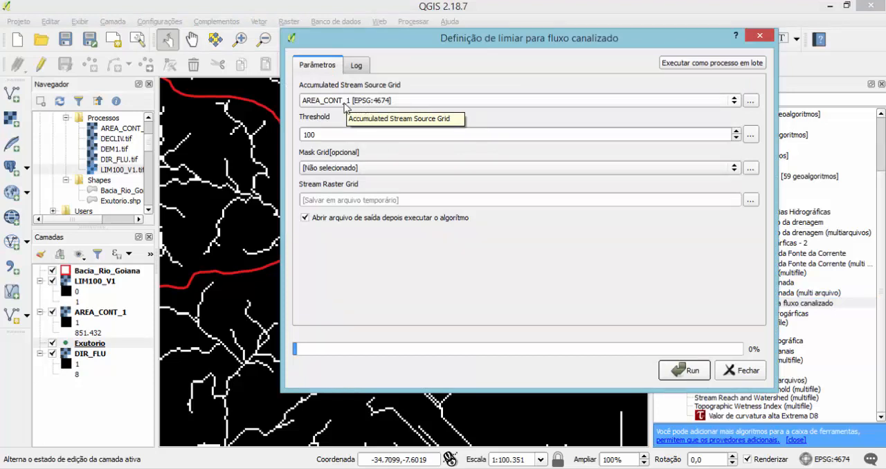
left_click_drag(319, 133, 299, 132)
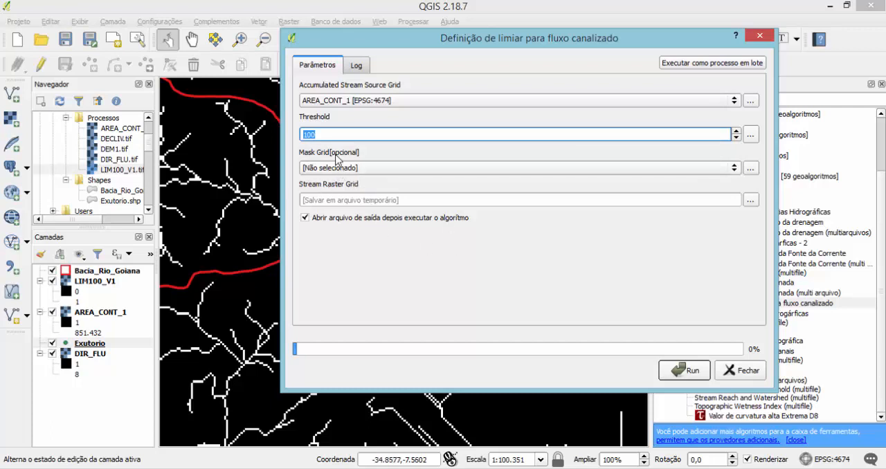
left_click(751, 201)
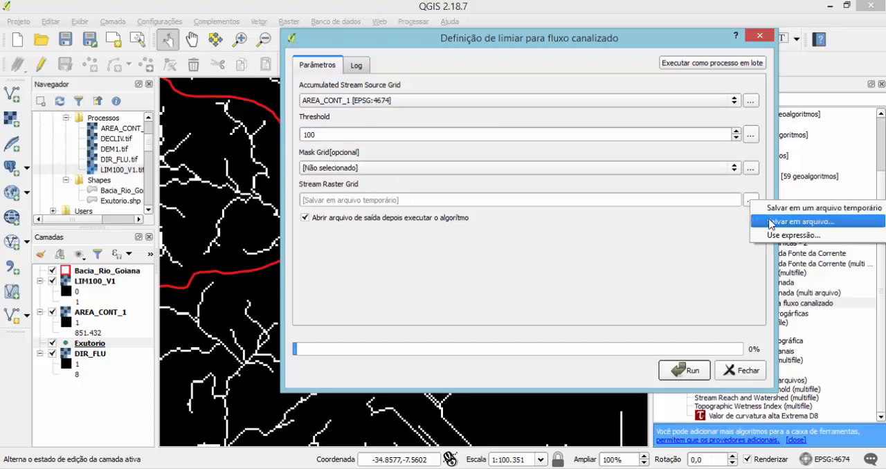
left_click(771, 222)
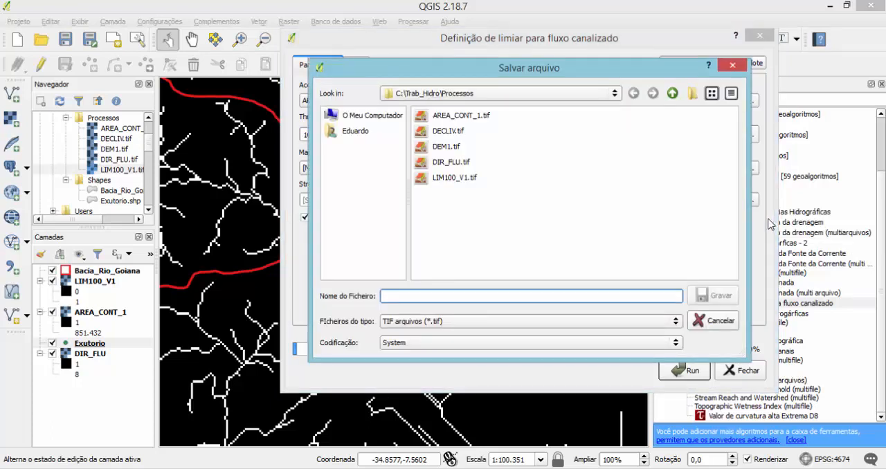
left_click(454, 178)
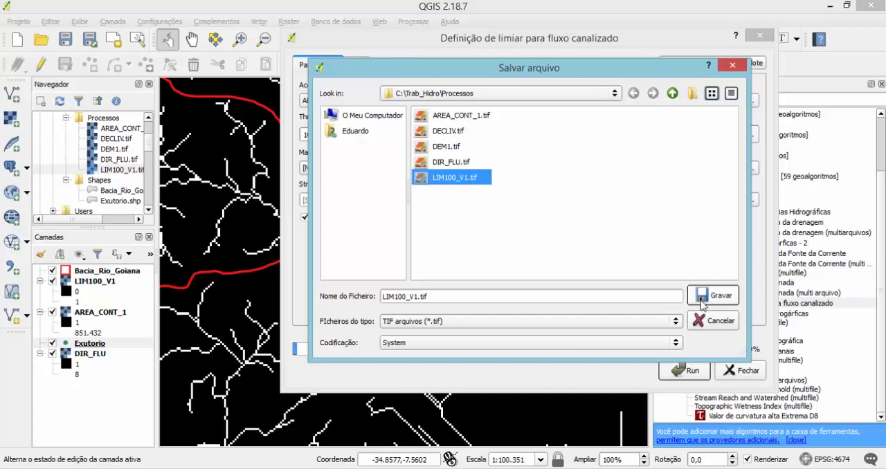
left_click(735, 66)
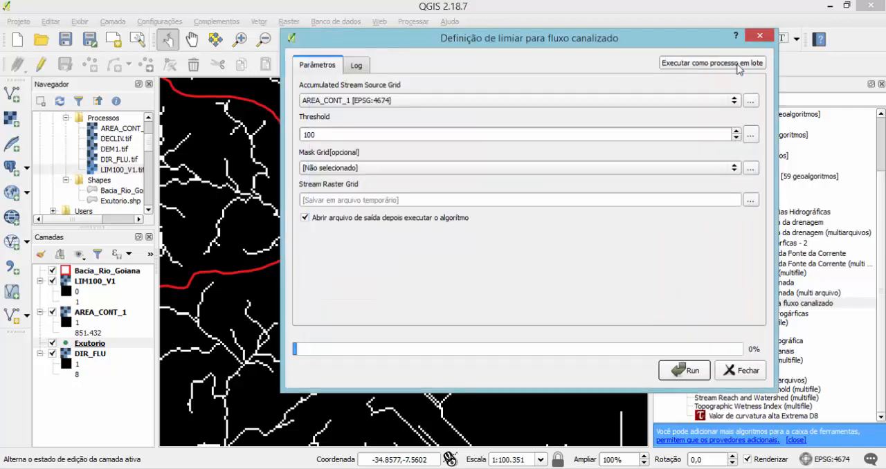
left_click(741, 370)
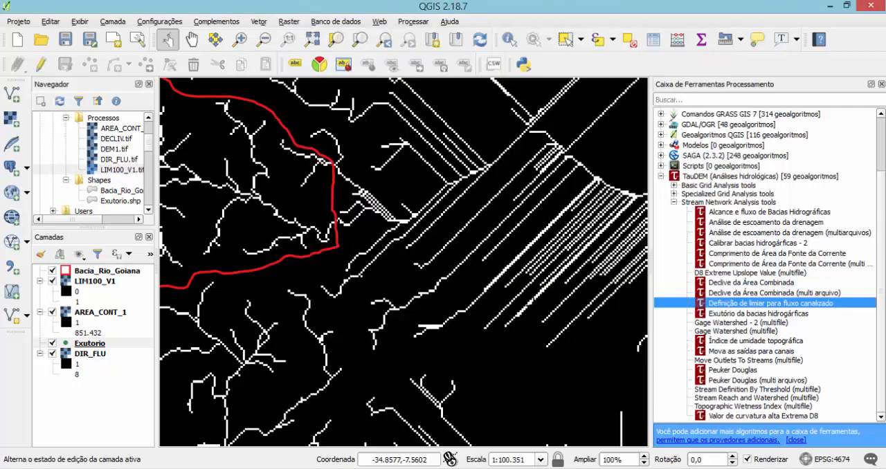
Hide the Bacia_Rio_Goiana layer and show the full extent of the stream raster.
left_click(53, 279)
left_click(53, 278)
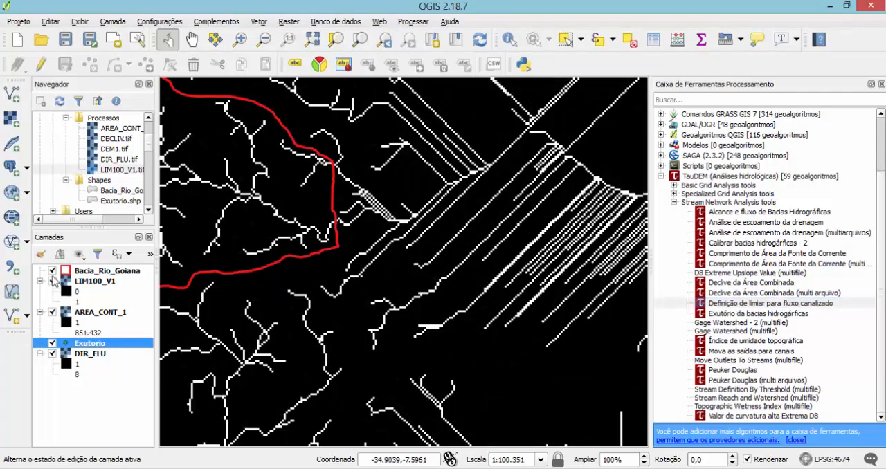
left_click(52, 271)
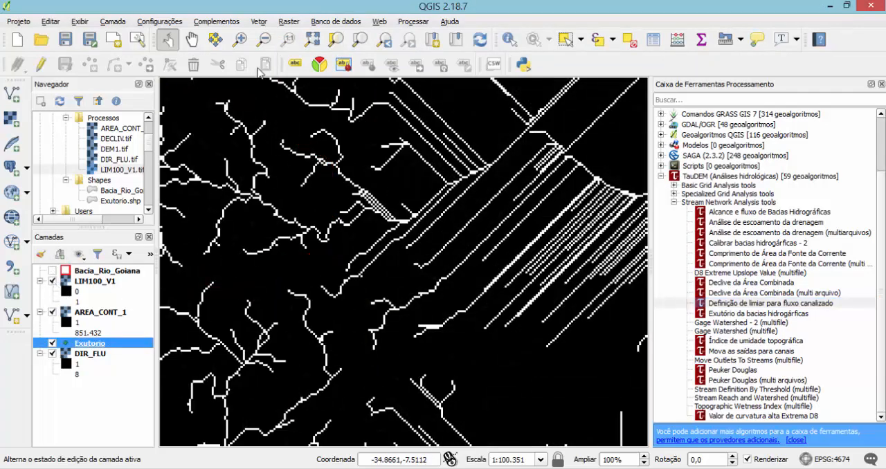
left_click(313, 39)
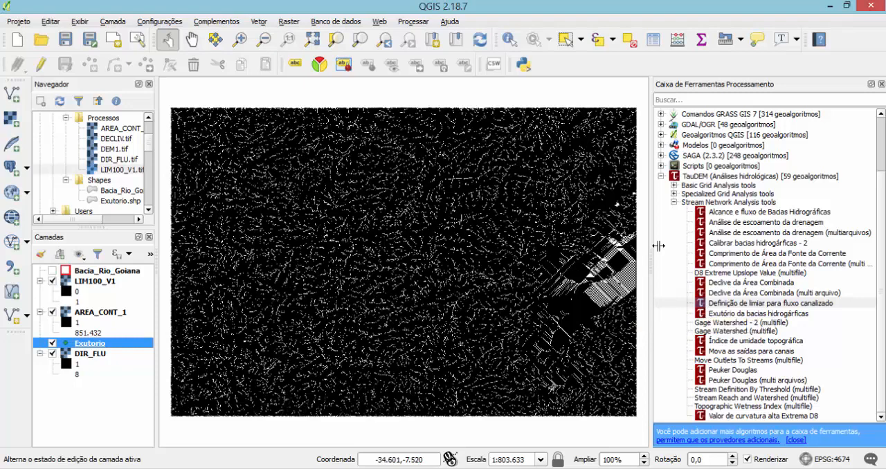
Open Área de Contribuição D8 from TauDEM's Basic Grid Analysis tools, with DIR_FLU as flow direction grid and Exutorio as outlets shapefile.
left_click(673, 185)
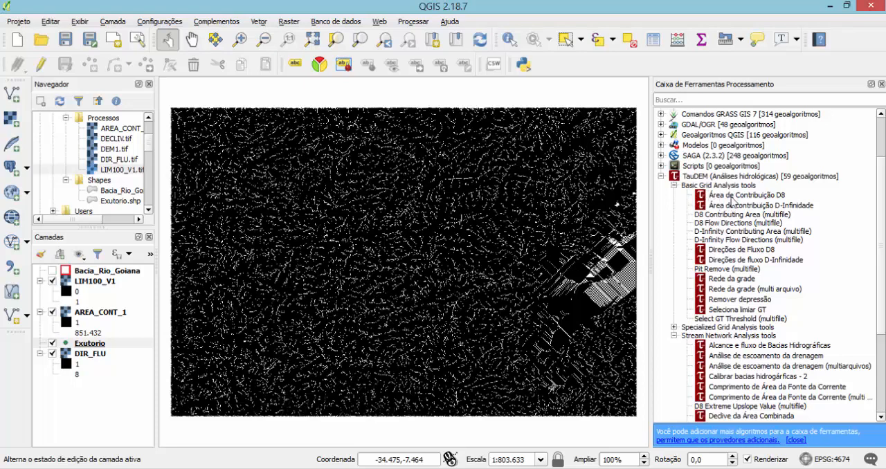
double_click(731, 196)
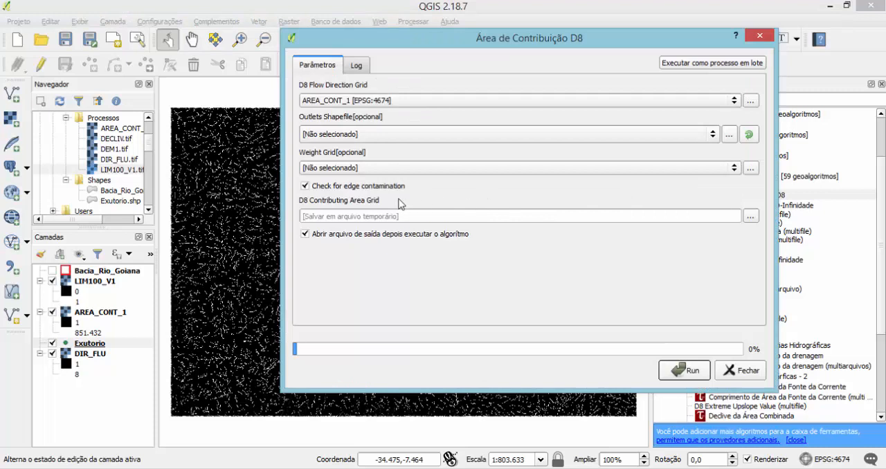
left_click(361, 102)
left_click(355, 113)
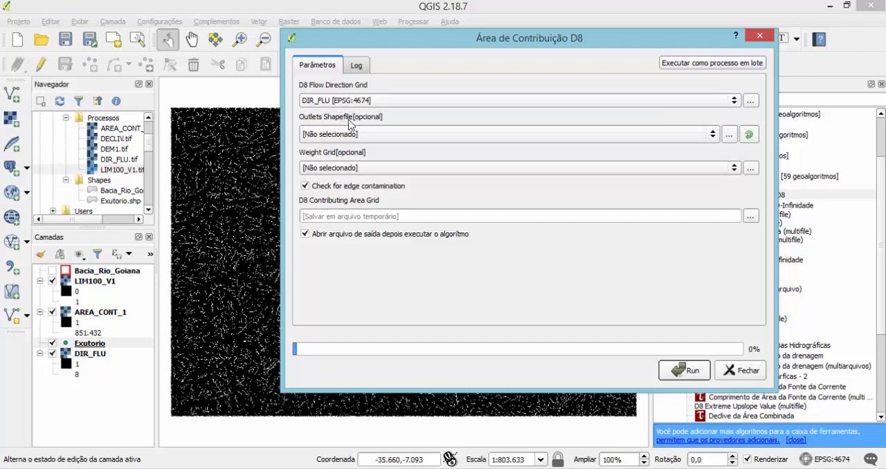
left_click(340, 136)
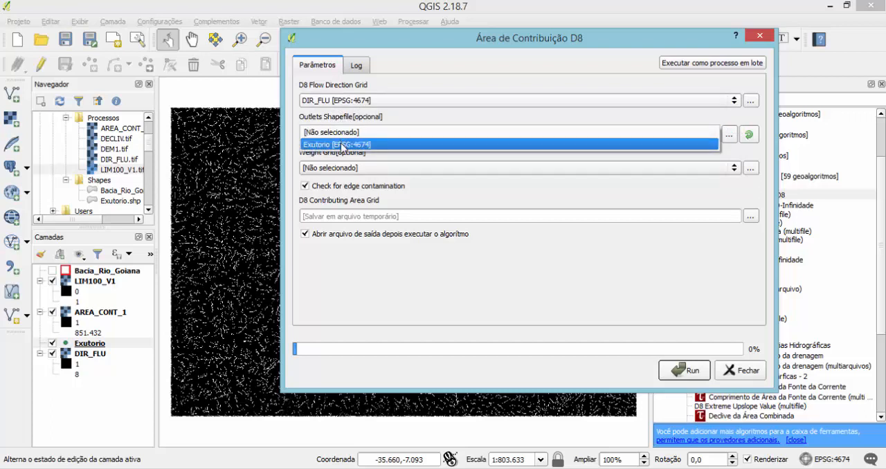
left_click(340, 144)
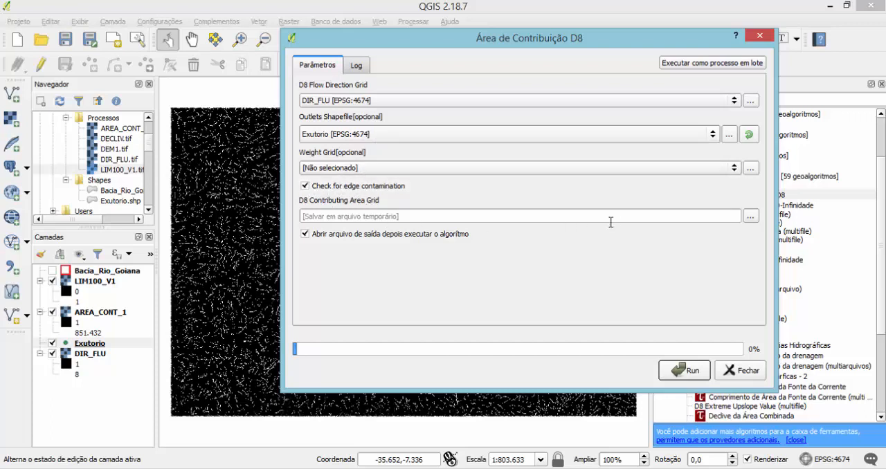
Set the D8 contributing area output to a file named Area_Cont_2 in the Trab_Hidro/Processos folder.
left_click(754, 218)
left_click(761, 236)
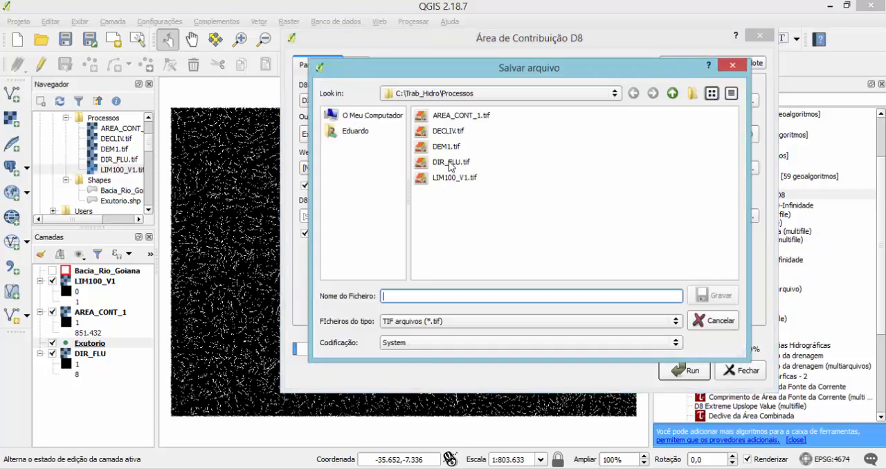
left_click(453, 119)
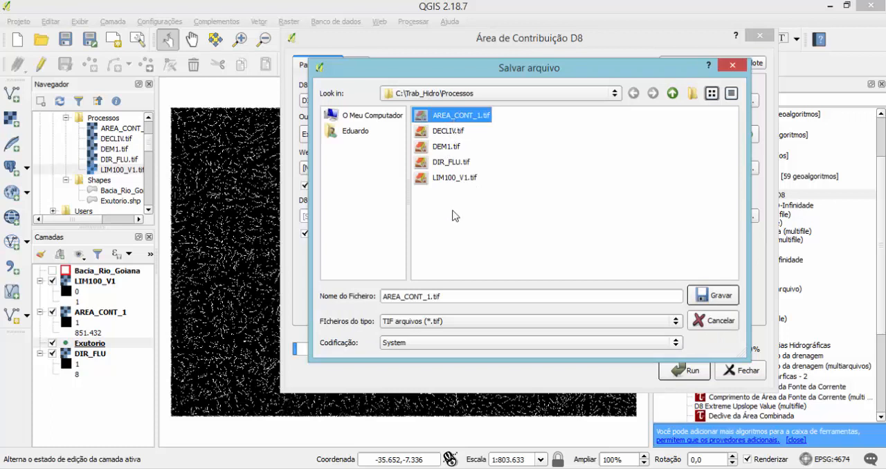
left_click_drag(444, 296, 368, 295)
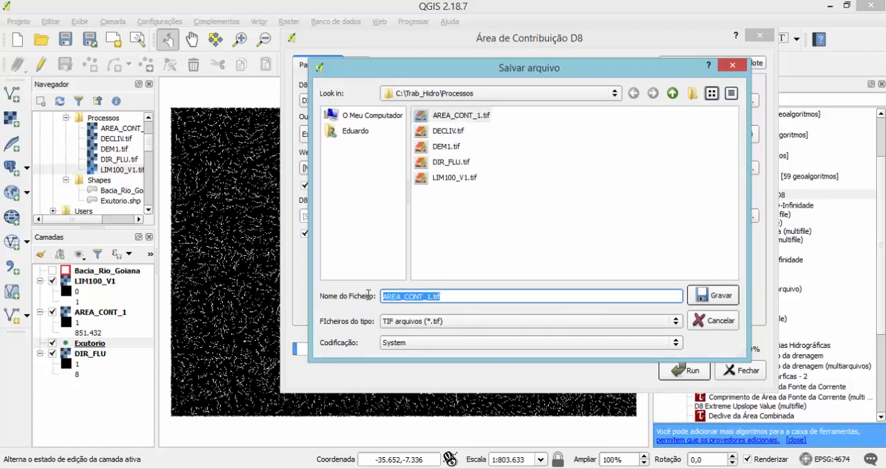
type("Area_Cont")
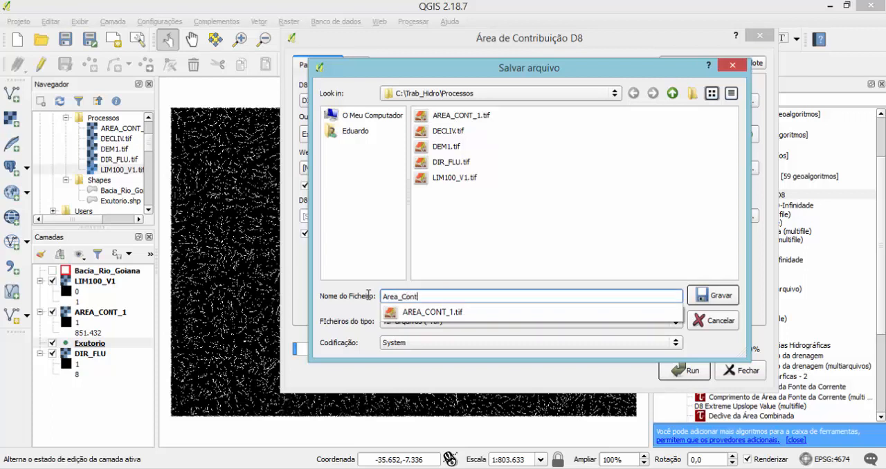
type("_2")
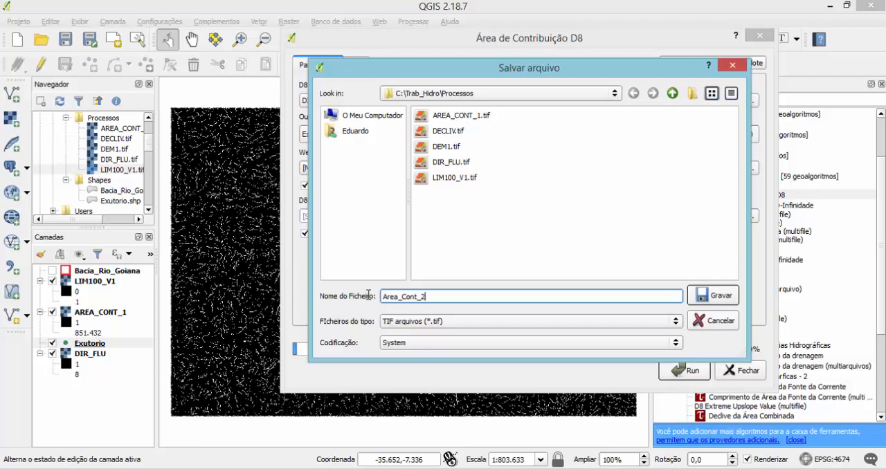
left_click(710, 297)
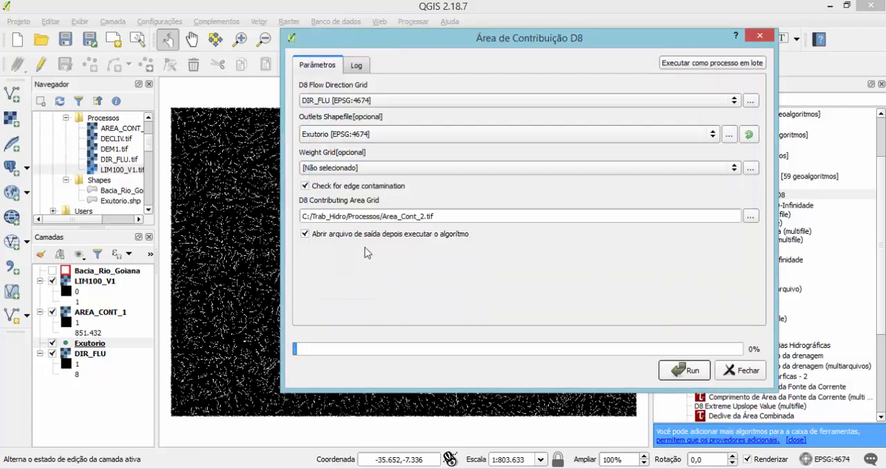
Turn off opening the output file after execution, run the D8 contributing area calculation, and close the tool.
left_click(305, 234)
left_click(685, 370)
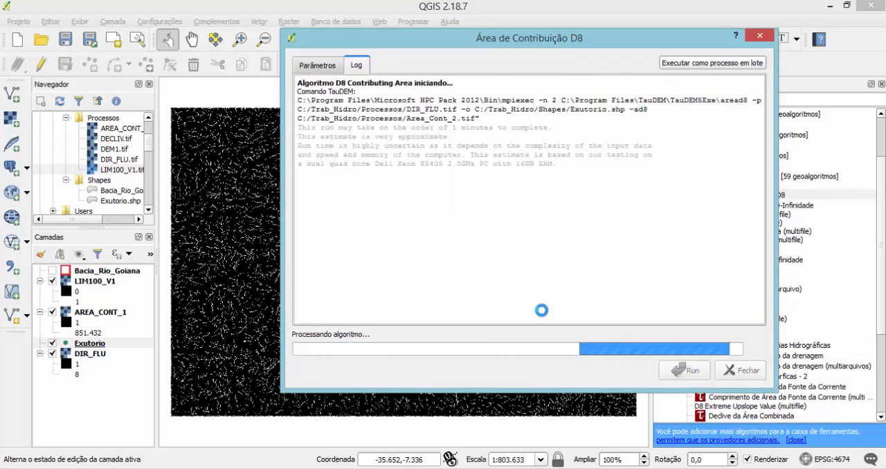
left_click(732, 371)
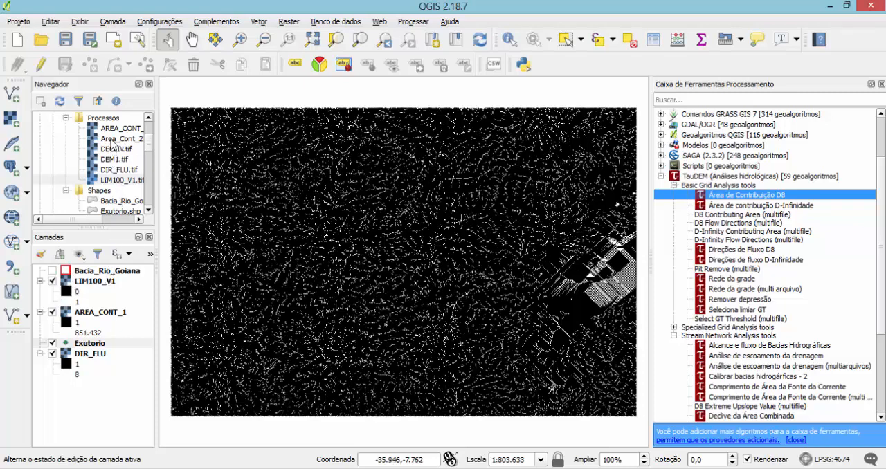
Add the Area_Cont_2 raster from the Processos folder to the project and place it directly above LIM100_V1 in the layer order.
left_click_drag(114, 138, 102, 296)
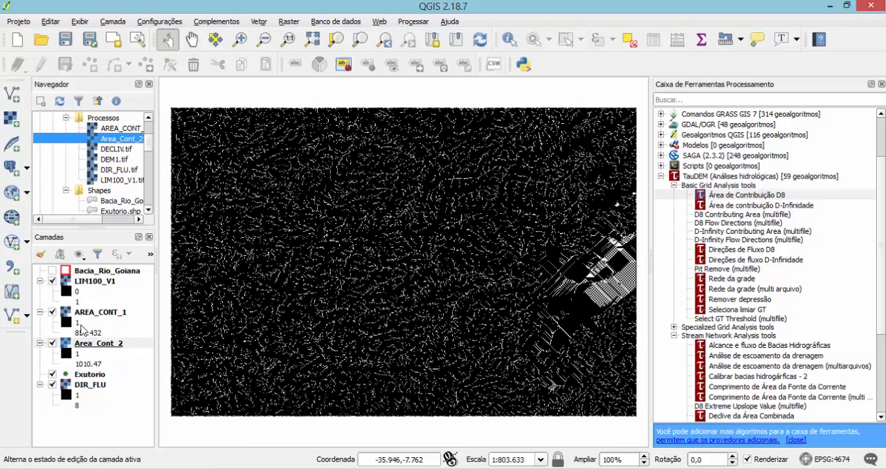
left_click_drag(88, 343, 83, 280)
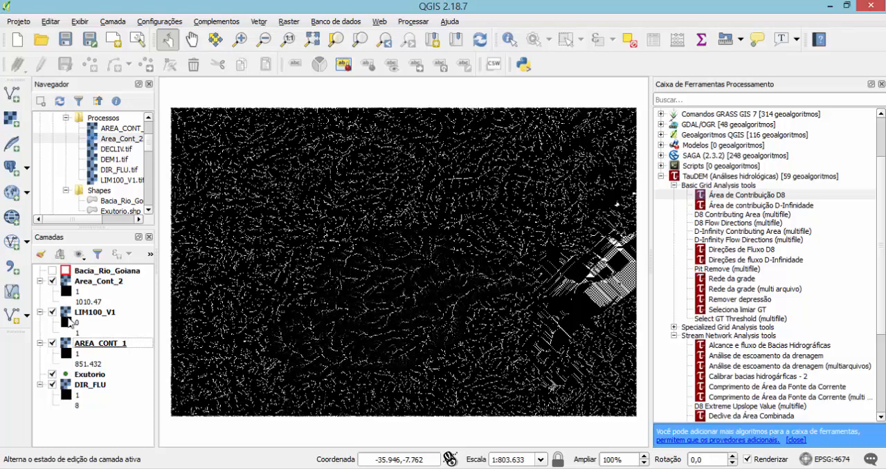
double_click(55, 282)
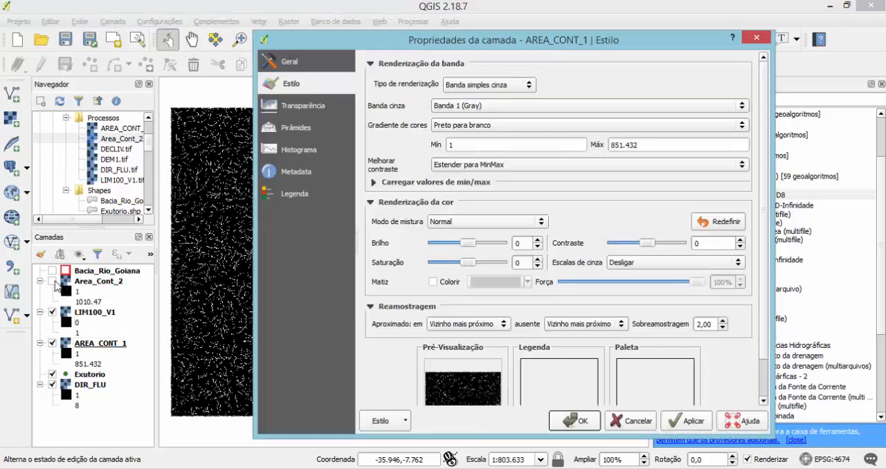
left_click(755, 38)
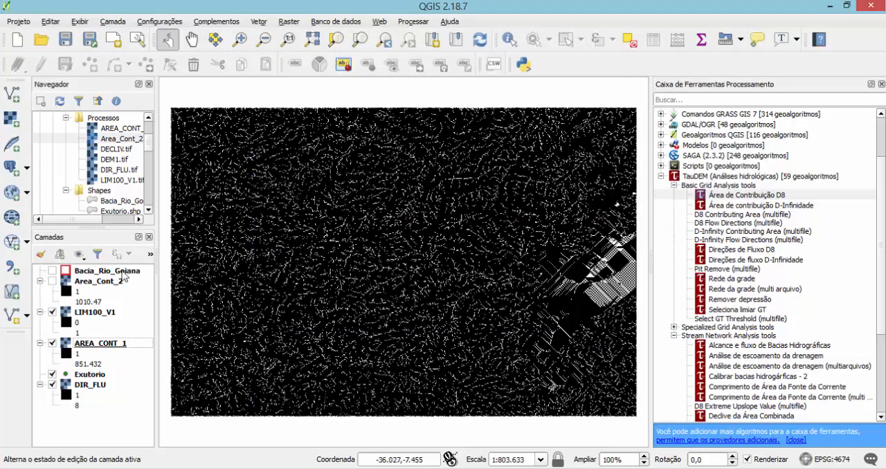
left_click(52, 282)
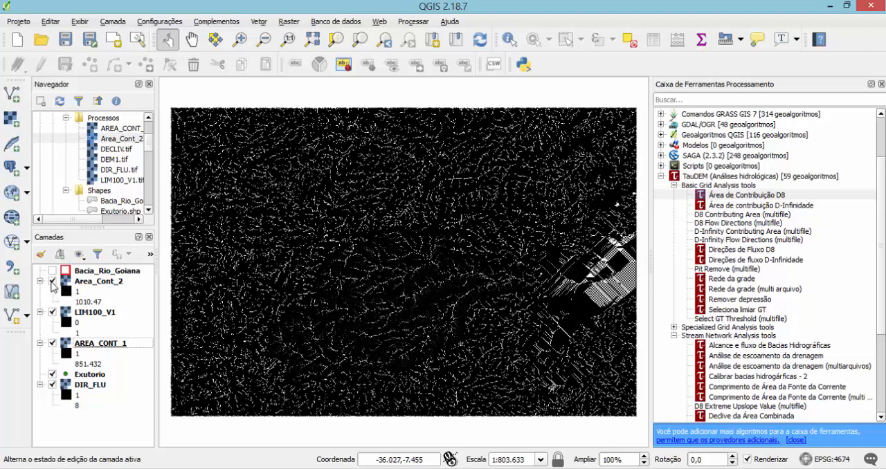
Hide LIM100_V1, AREA_CONT_1, Exutorio and DIR_FLU to inspect Area_Cont_2 alone, and hide Area_Cont_2 as well.
left_click(53, 313)
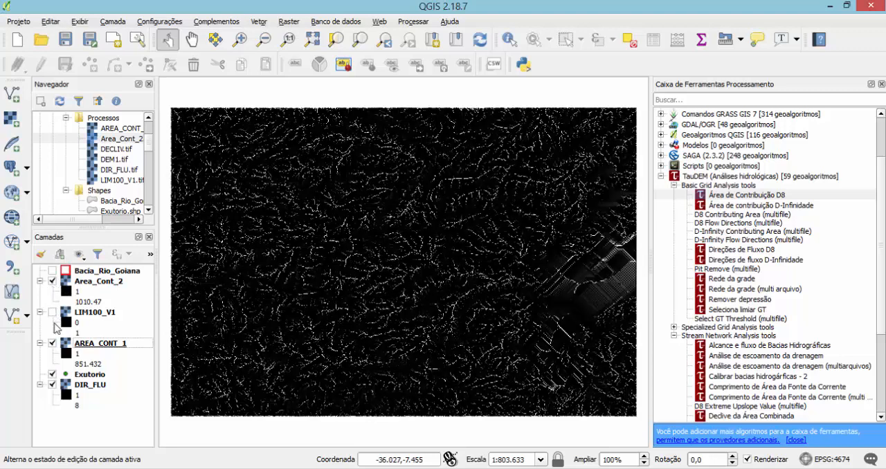
left_click(53, 344)
left_click(52, 375)
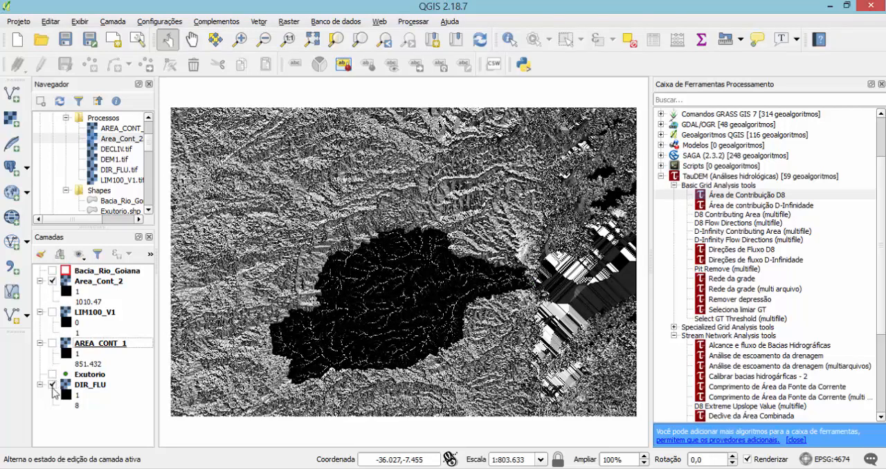
left_click(53, 384)
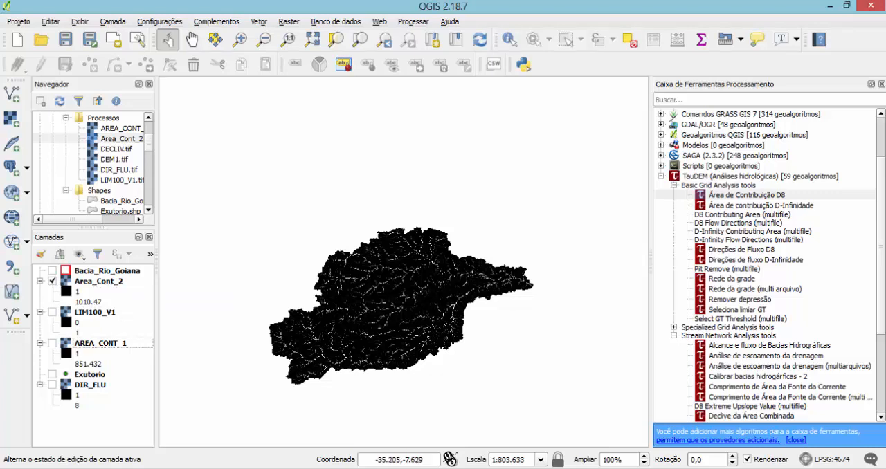
left_click(52, 281)
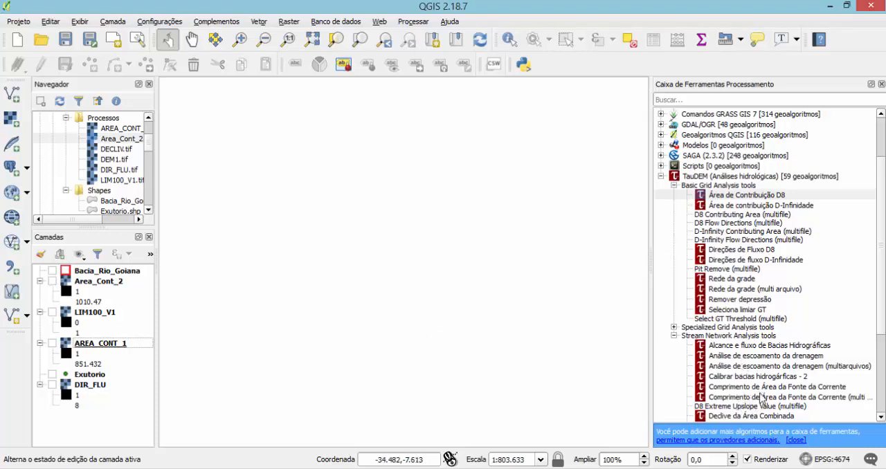
Start the TauDEM stream definition by threshold tool (Definição de limiar para fluxo canalizado) with Area_Cont_2 as the accumulated stream source grid.
left_click(881, 417)
left_click(880, 417)
left_click(881, 417)
left_click(881, 417)
left_click(880, 417)
left_click(881, 417)
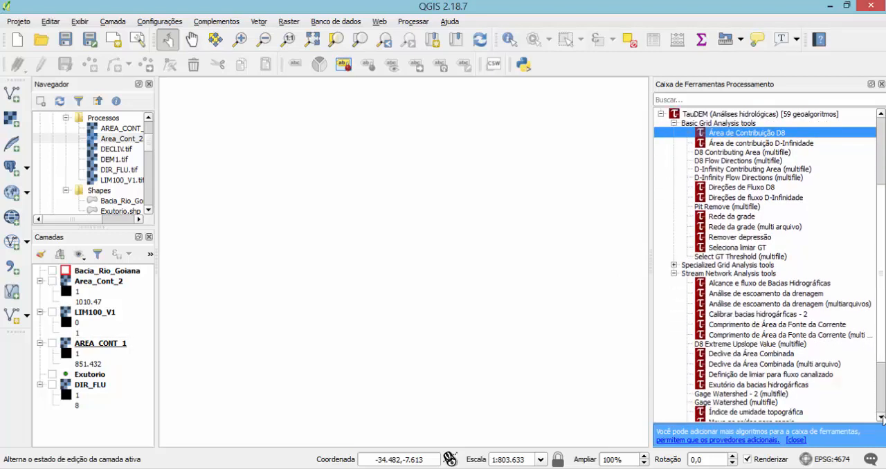
left_click(881, 417)
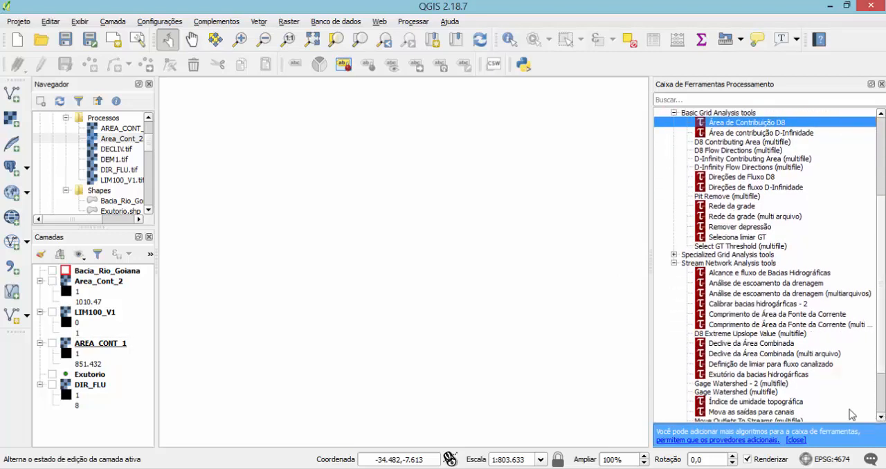
left_click(759, 365)
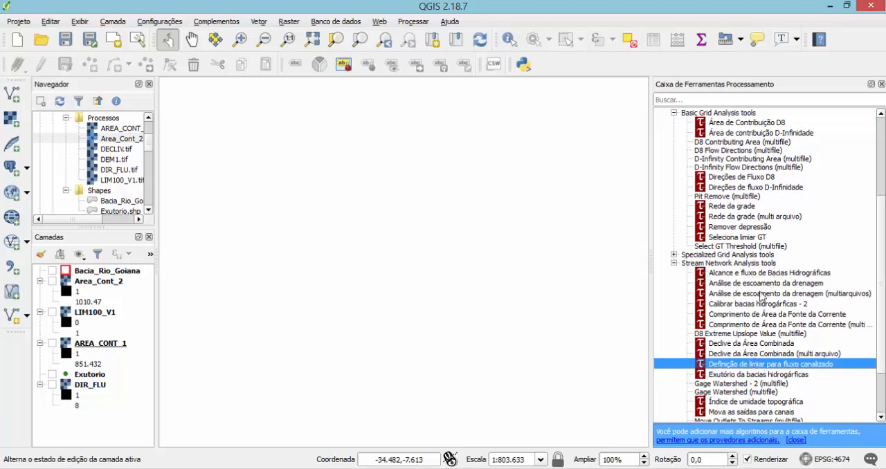
double_click(739, 368)
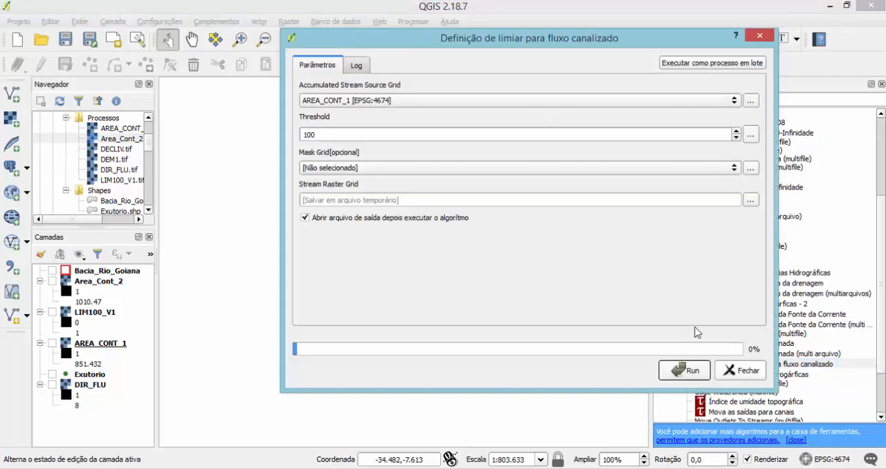
left_click(330, 104)
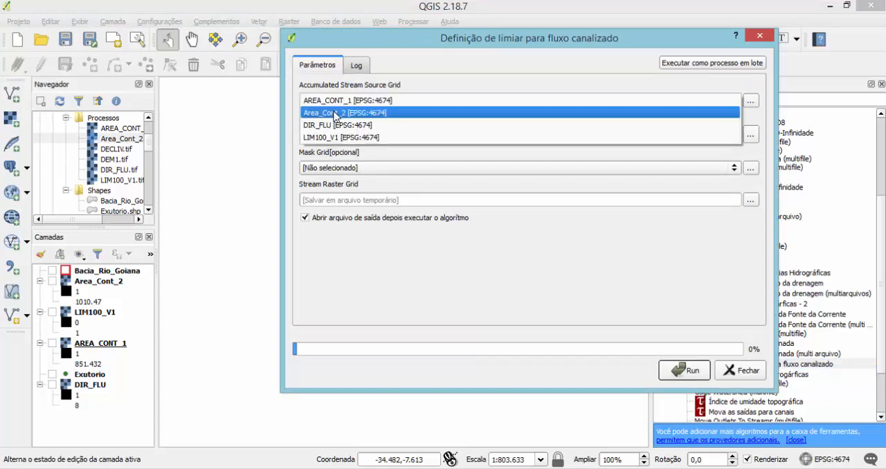
left_click(335, 112)
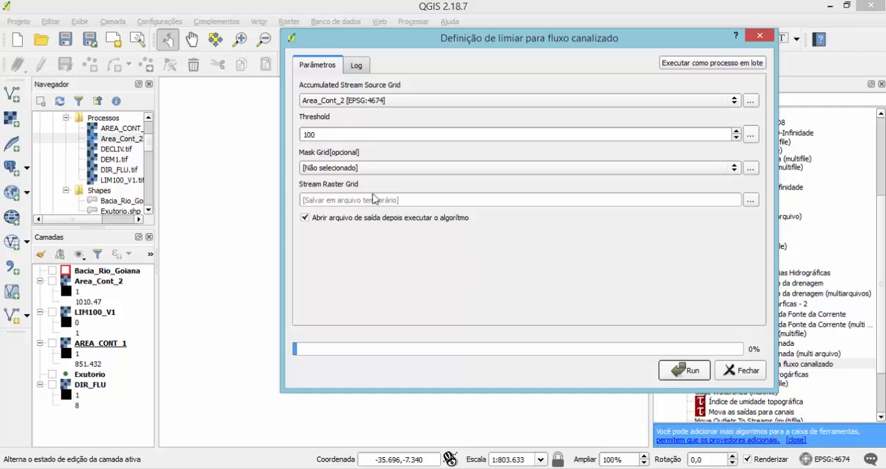
Set the stream raster grid output to a file named LIM100_V2.tif in the Trab_Hidro/Processos folder.
left_click(752, 200)
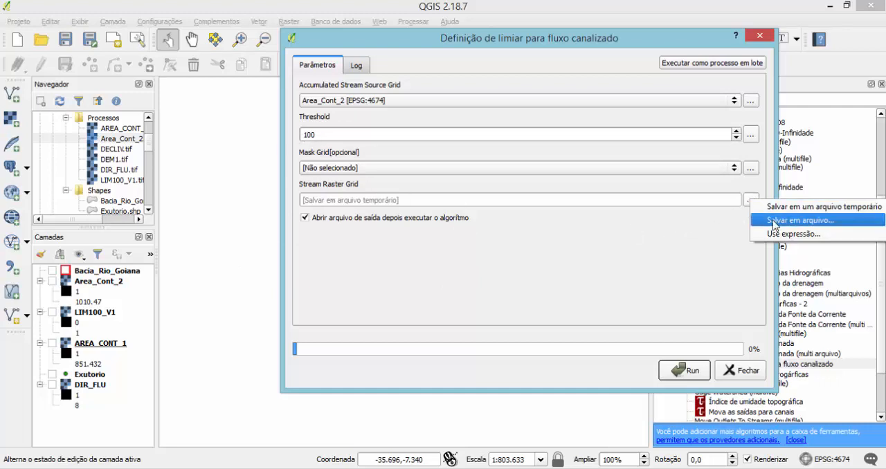
left_click(773, 220)
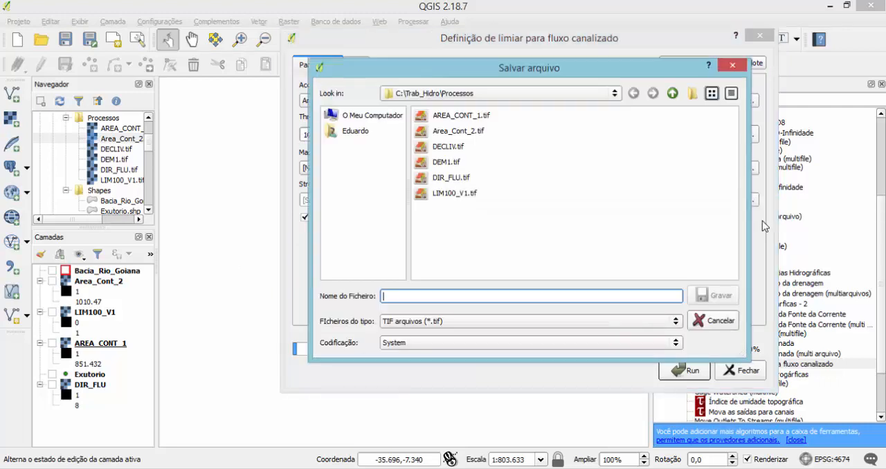
left_click(445, 199)
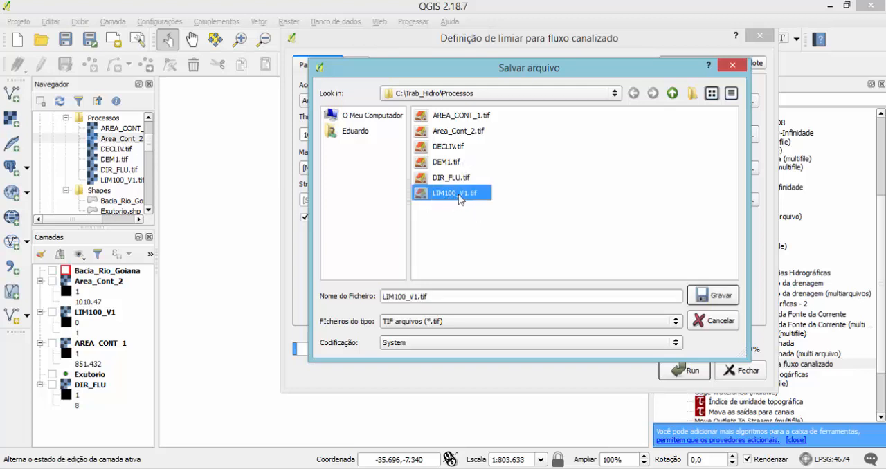
left_click(417, 296)
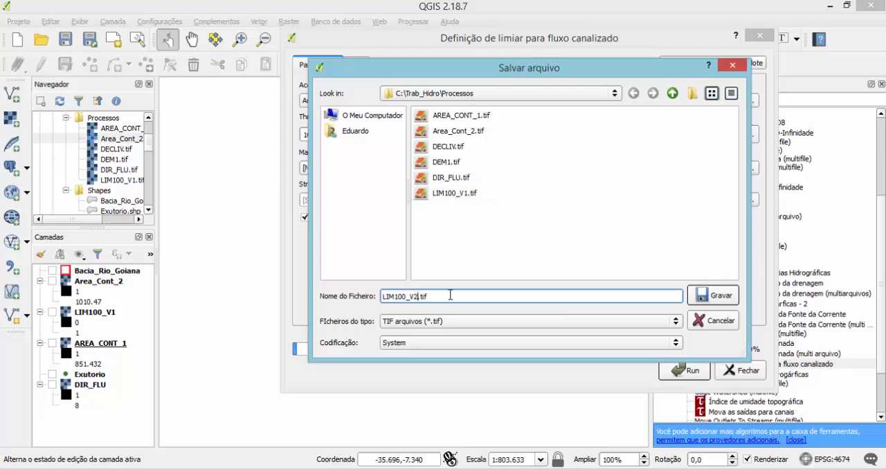
left_click(710, 297)
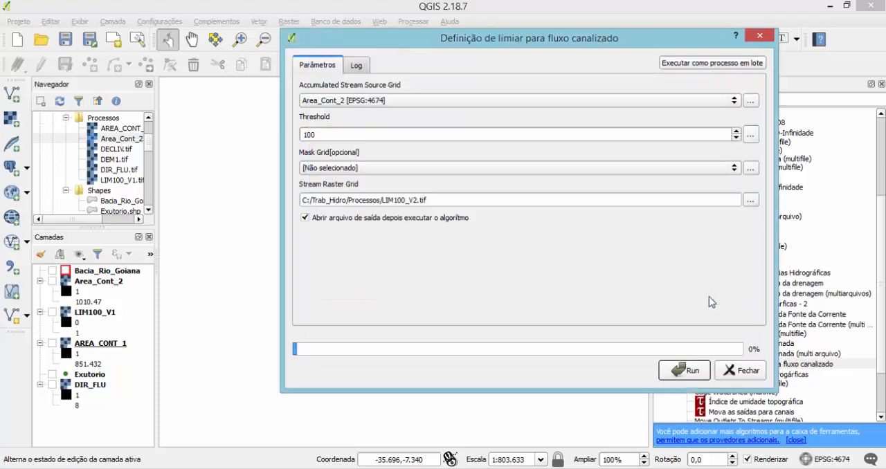
Turn off opening the output file after execution, run the stream definition with the threshold of 100, and close the tool.
left_click(308, 218)
left_click(692, 373)
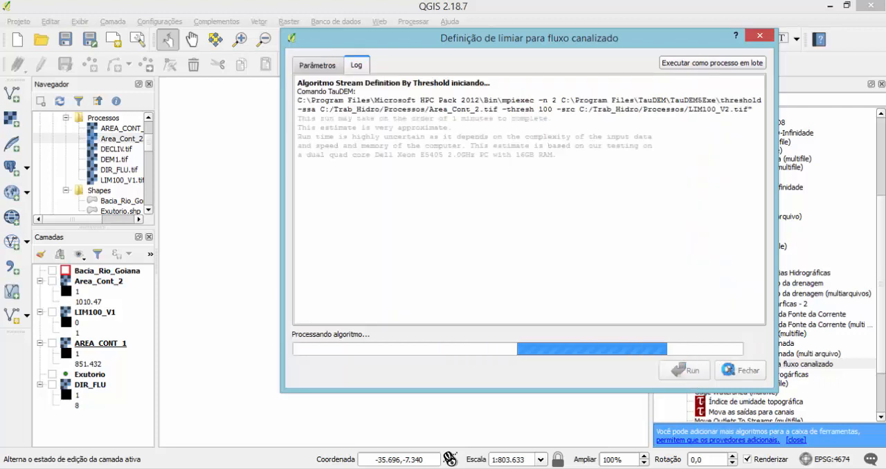
left_click(738, 371)
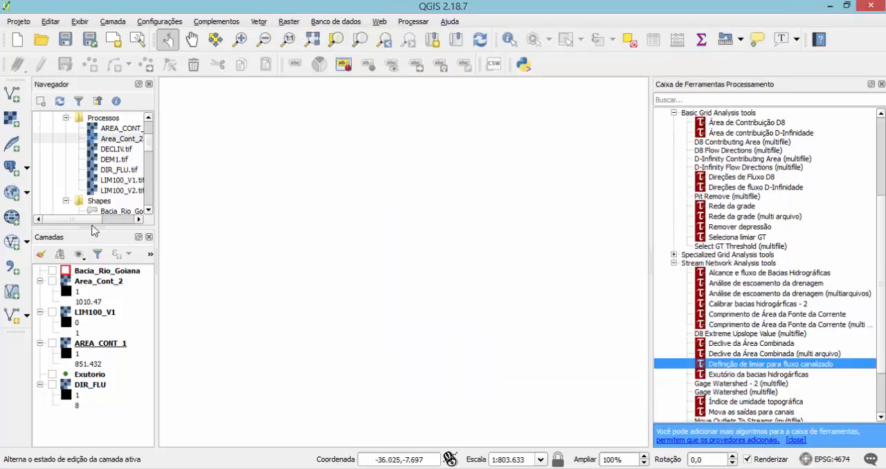
Add the LIM100_V2 raster from the Processos folder to the project and place it directly above Area_Cont_2 in the layer order.
left_click(109, 191)
left_click_drag(110, 194, 84, 278)
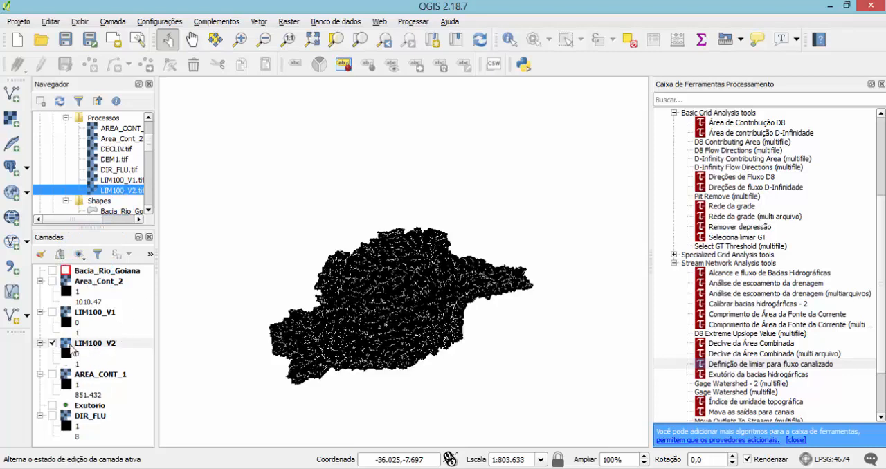
left_click_drag(72, 350, 78, 285)
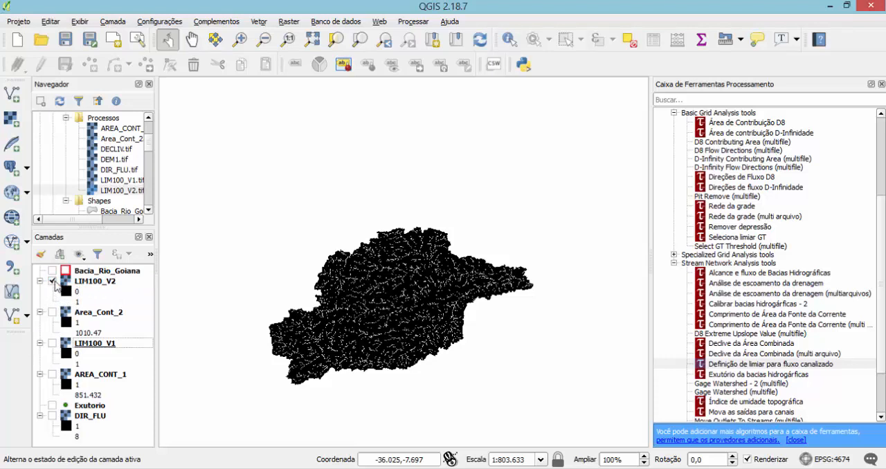
Show Area_Cont_2 beneath LIM100_V2 and switch LIM100_V2 off and on to compare the stream raster with the contributing area.
left_click(52, 281)
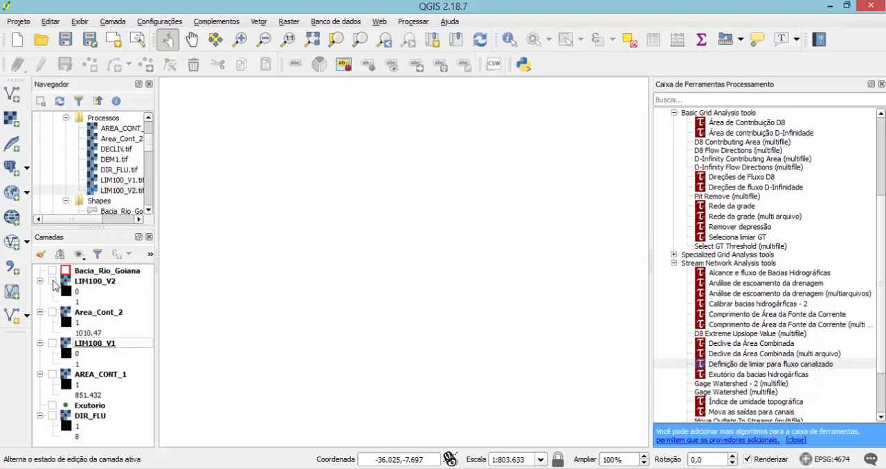
left_click(52, 281)
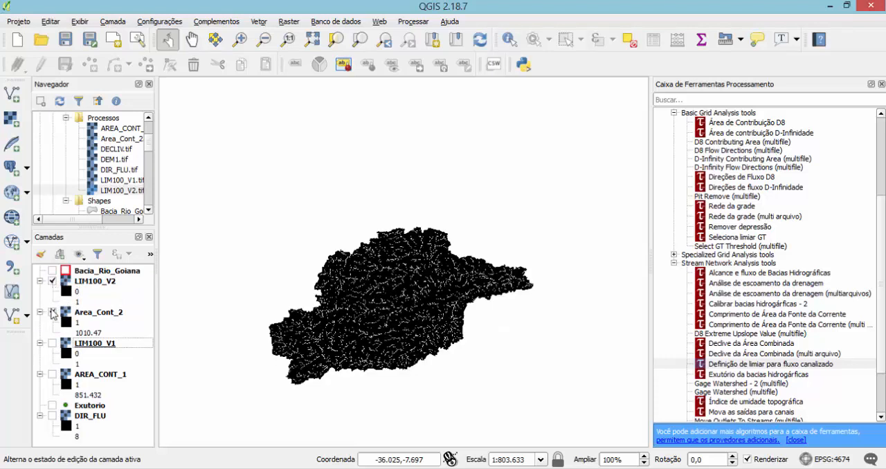
left_click(52, 312)
scroll(447, 301, "up", 1)
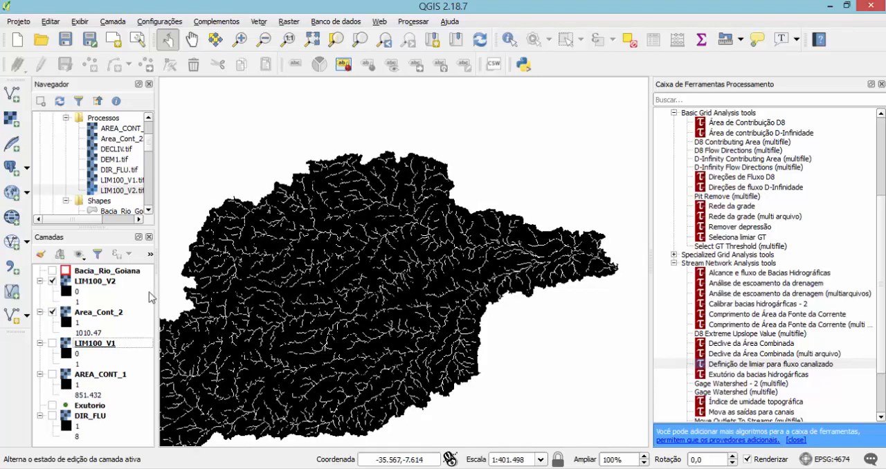
left_click(56, 281)
left_click(53, 281)
left_click(748, 275)
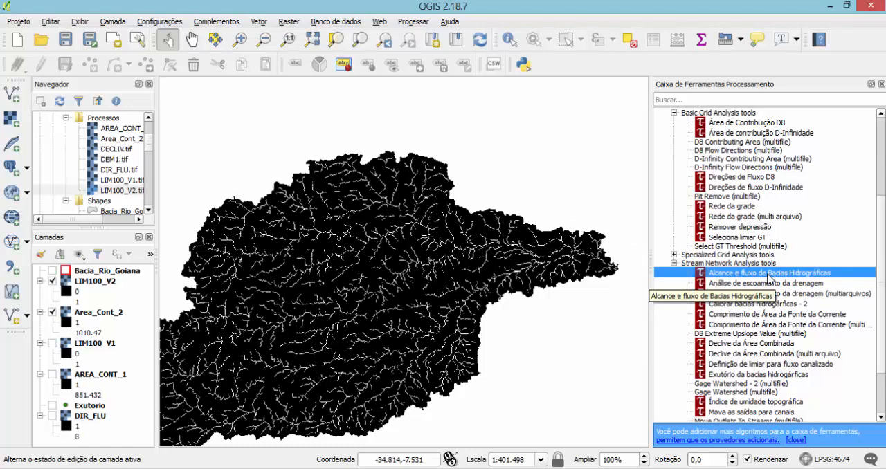
double_click(768, 276)
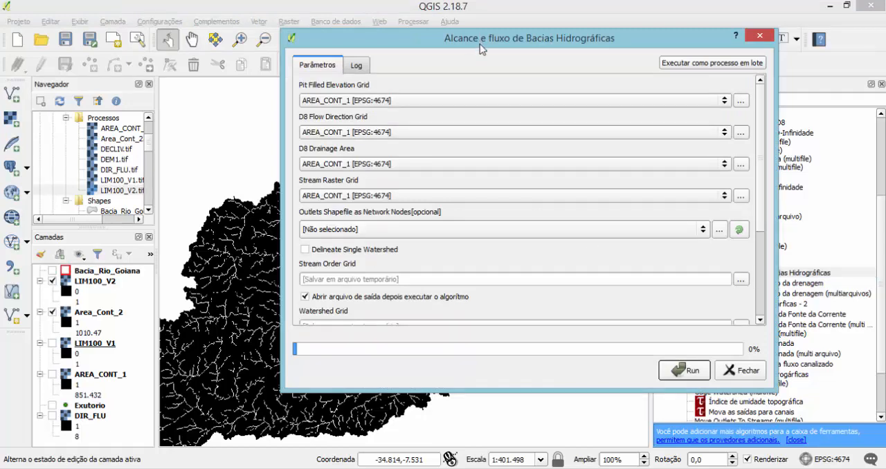
left_click_drag(482, 46, 361, 38)
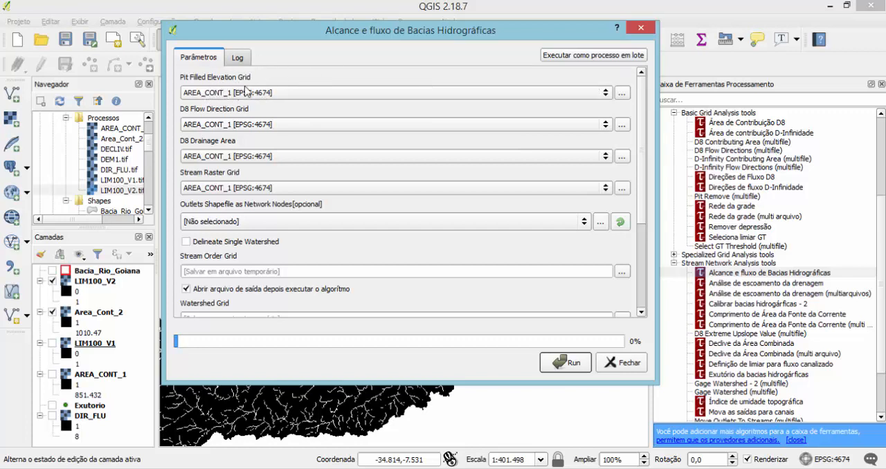
left_click(233, 97)
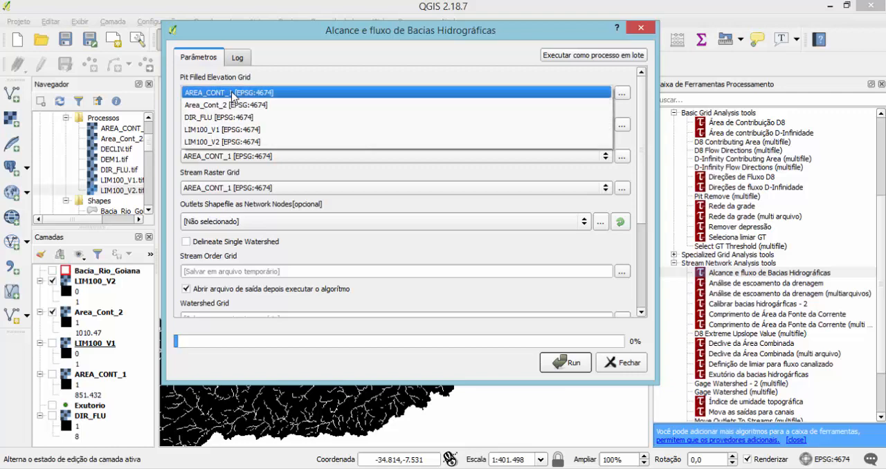
left_click(387, 69)
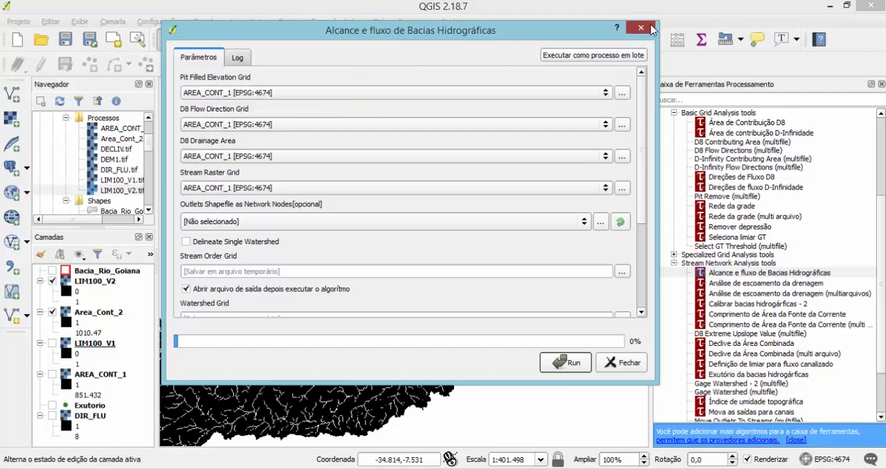
left_click(641, 28)
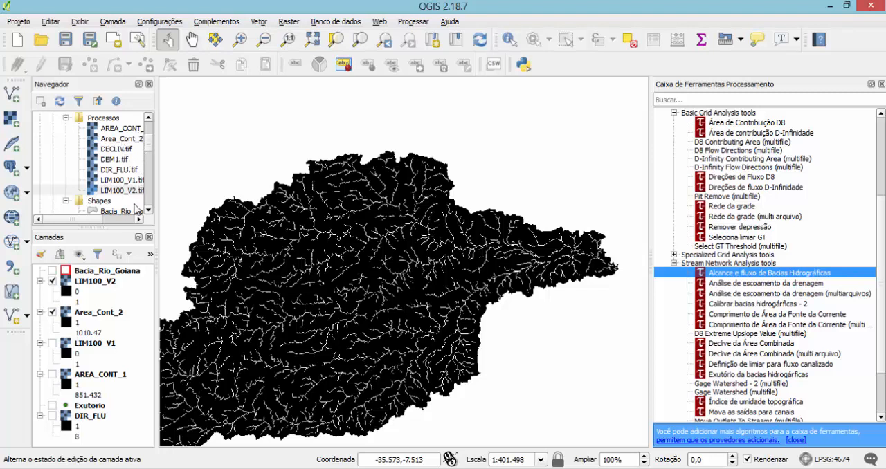
Widen the browser and layer panels and add the DEM1.tif raster from the Processos folder to the project below Area_Cont_2.
left_click_drag(156, 196, 181, 198)
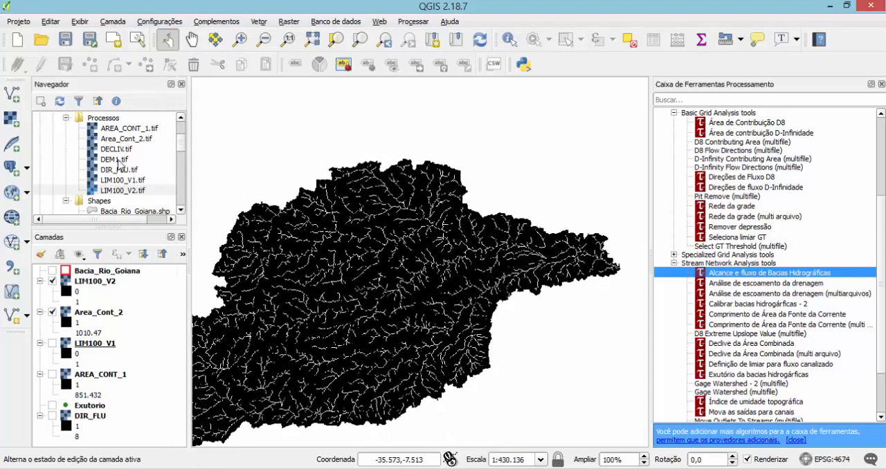
left_click_drag(117, 160, 98, 435)
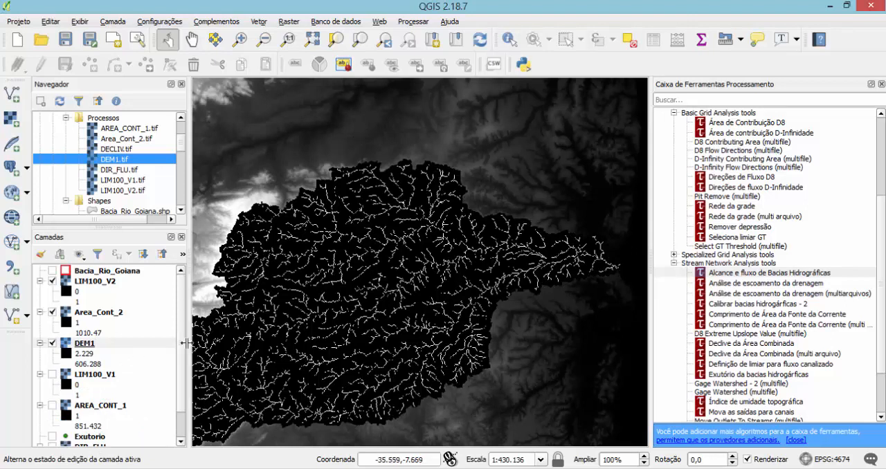
scroll(183, 427, "down", 1)
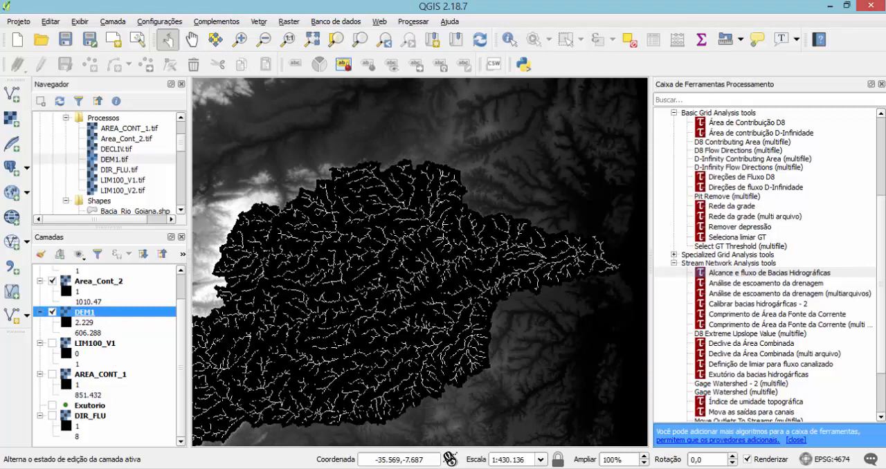
Start the Alcance e fluxo de Bacias Hidrográficas tool with DEM1 as the pit filled elevation grid and DIR_FLU as the D8 flow direction grid.
left_click(737, 274)
double_click(738, 274)
left_click(234, 97)
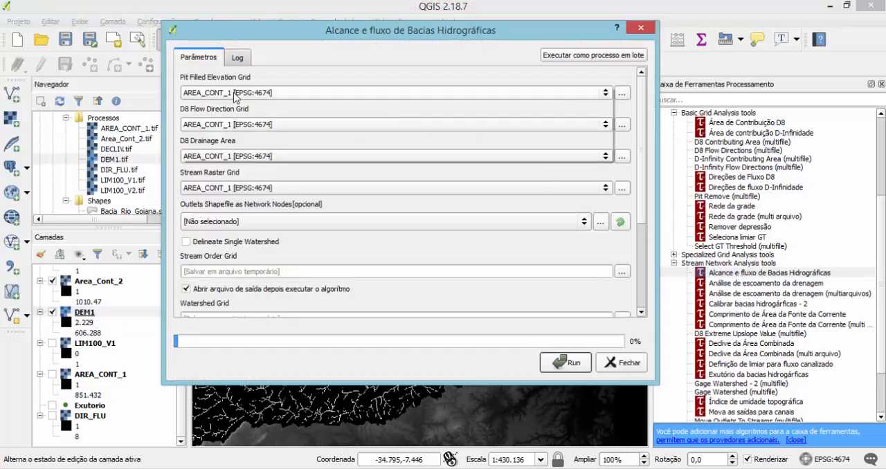
left_click(217, 117)
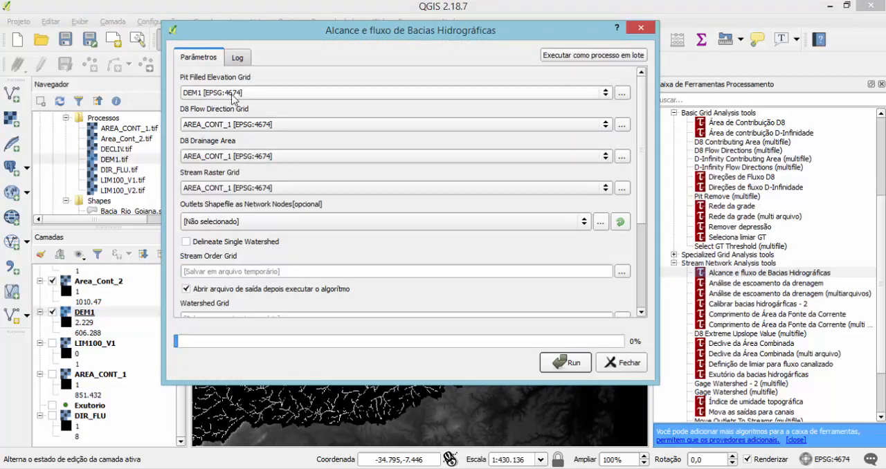
left_click(240, 127)
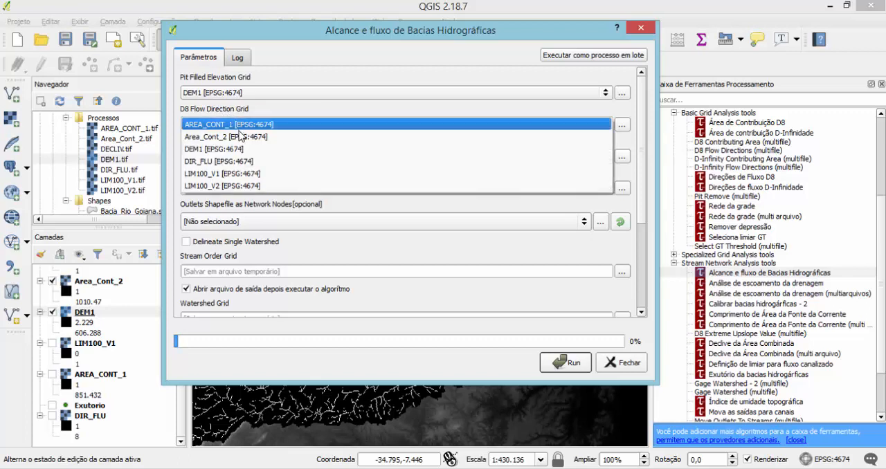
left_click(234, 165)
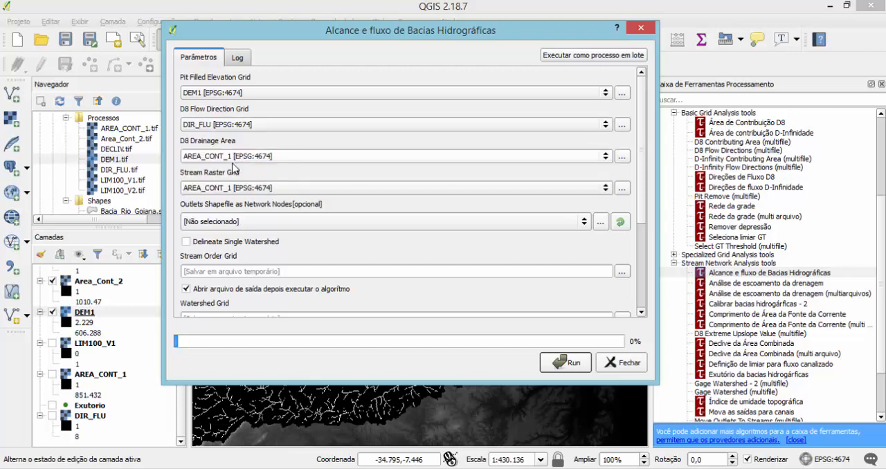
Use Area_Cont_2 as the D8 drainage area and LIM100_V2 as the stream raster grid, and enable delineation of a single watershed.
left_click(210, 153)
left_click(217, 169)
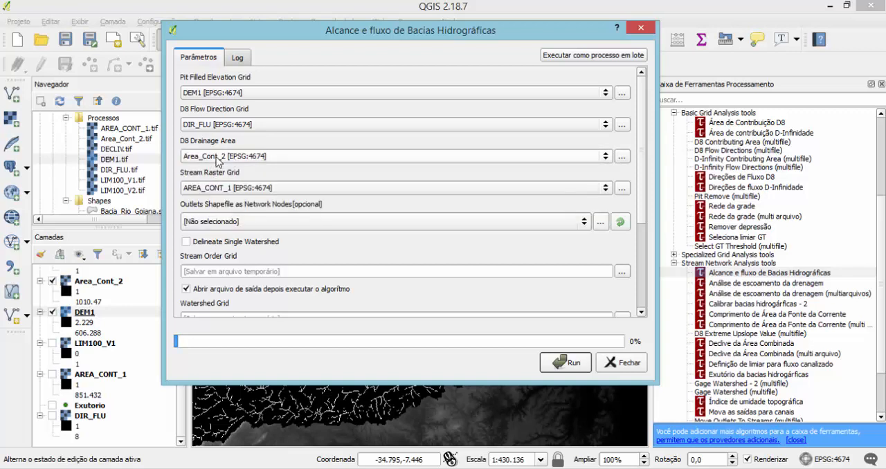
left_click(209, 189)
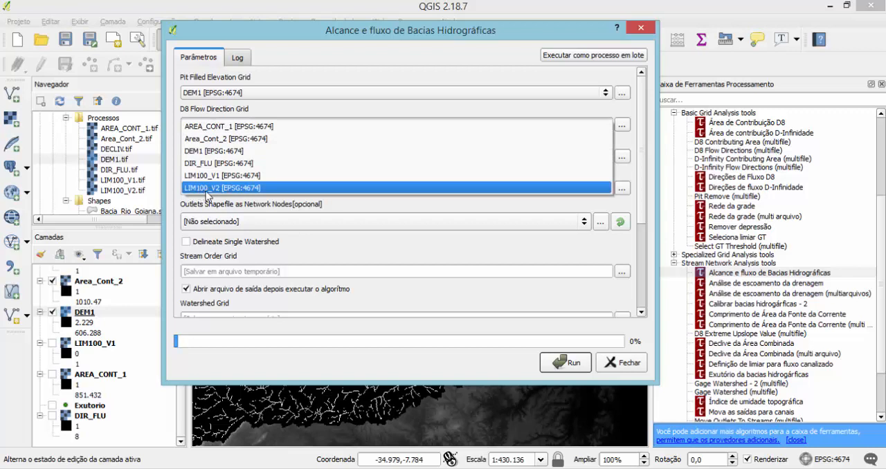
left_click(214, 188)
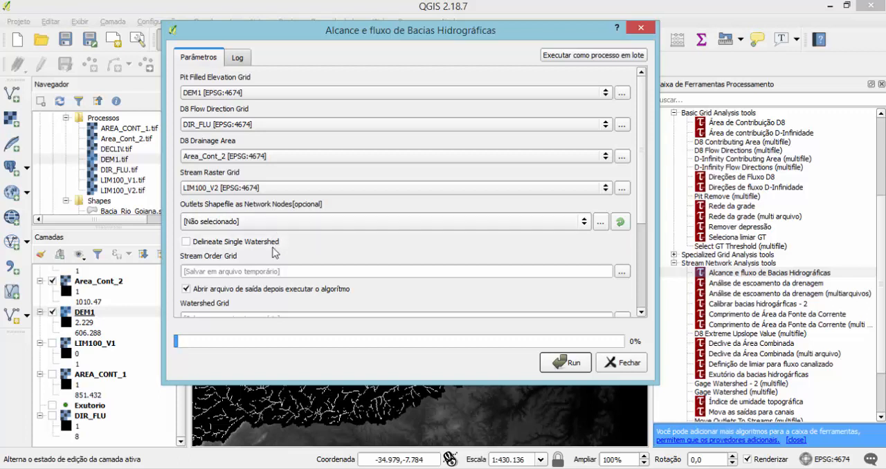
left_click(186, 241)
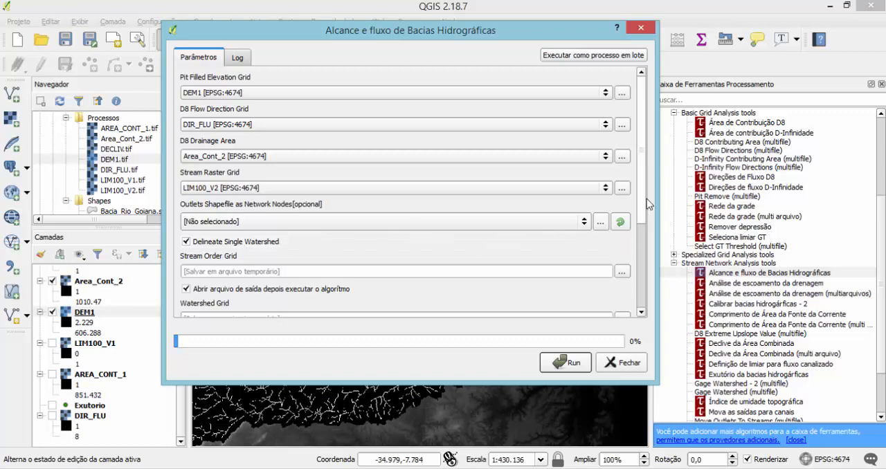
Save the stream order grid as Ordem_corpos_hid in the C:\Trab_Hidro\Bacia folder, without opening it after the run.
left_click_drag(643, 205, 644, 281)
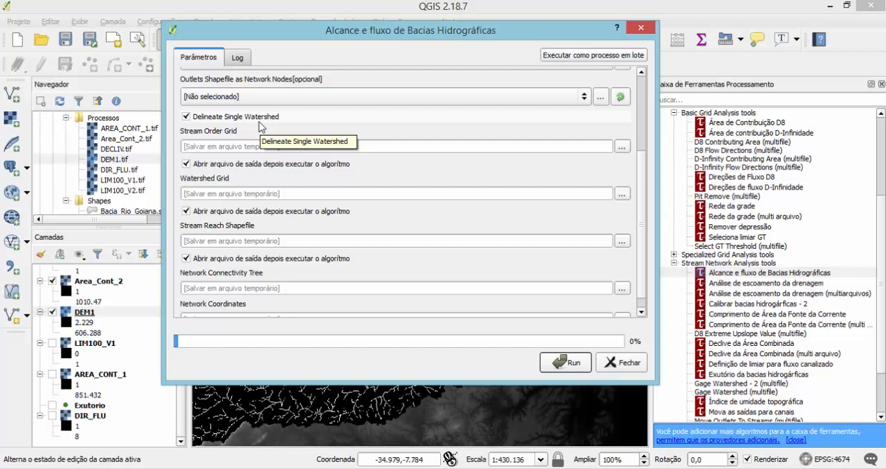
left_click(622, 149)
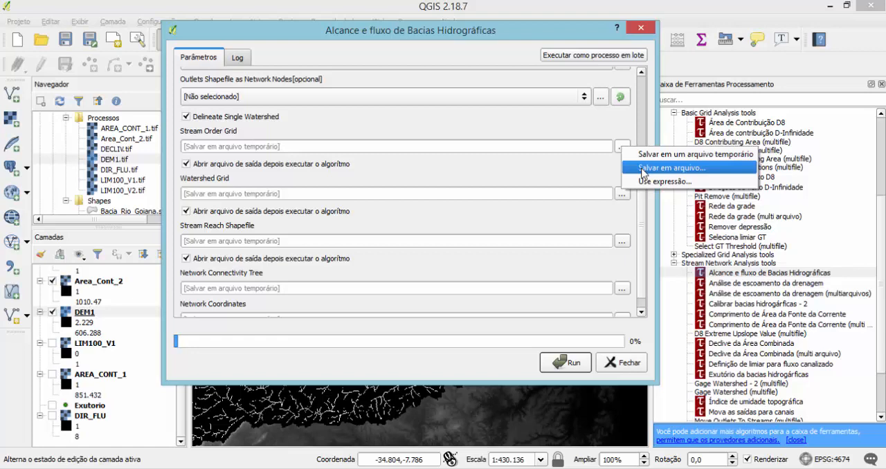
left_click(643, 171)
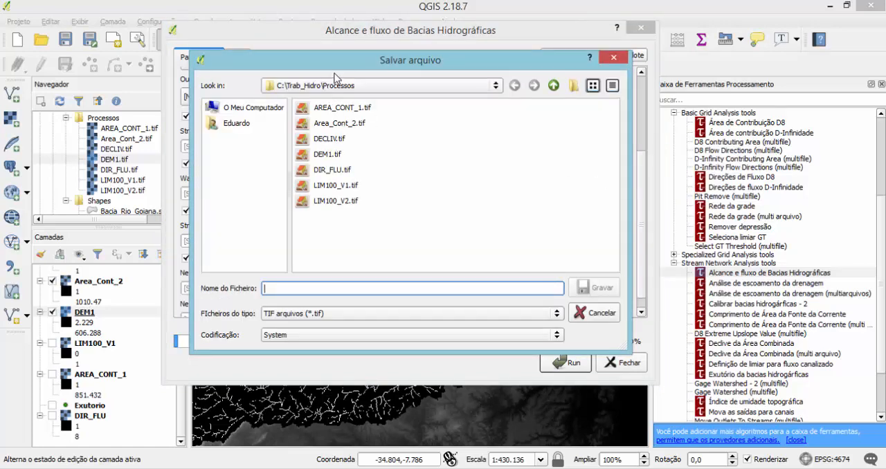
left_click_drag(342, 63, 478, 64)
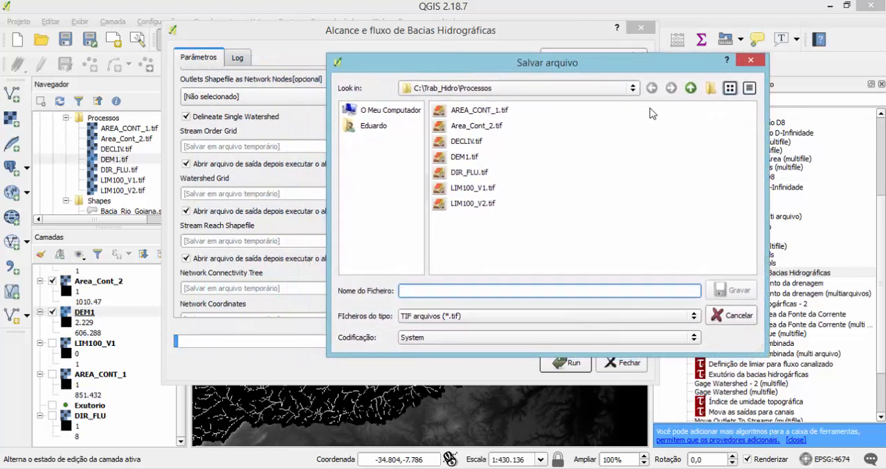
left_click(689, 90)
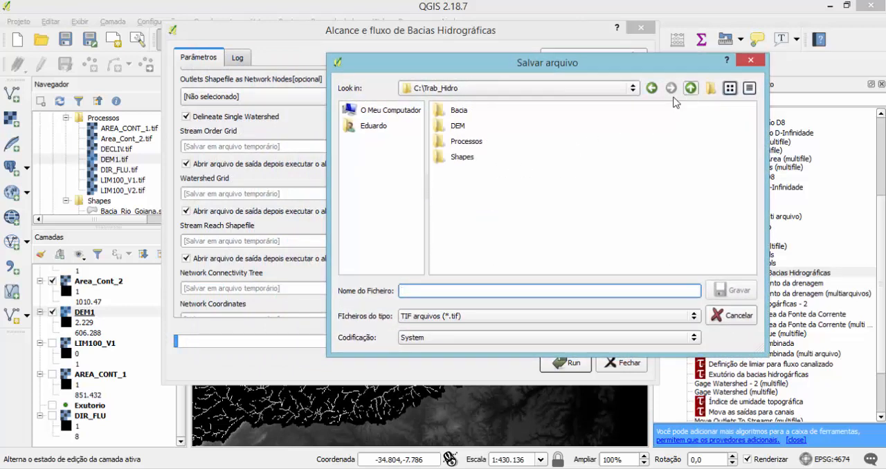
double_click(459, 112)
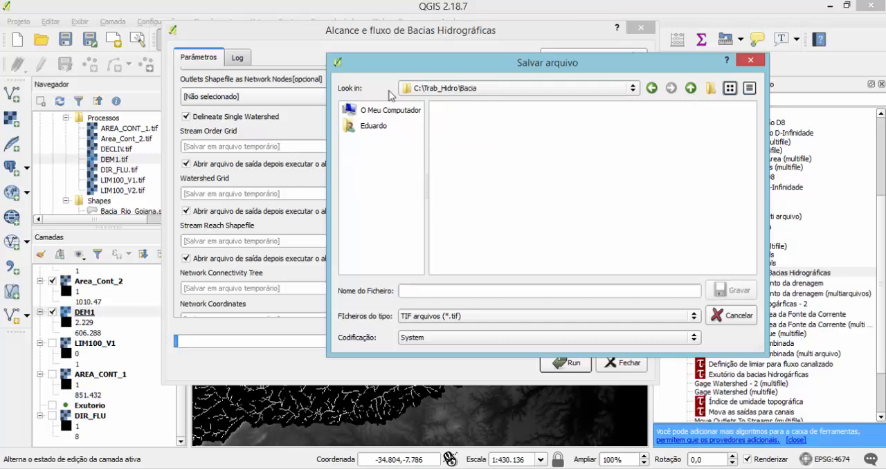
left_click_drag(413, 69, 458, 66)
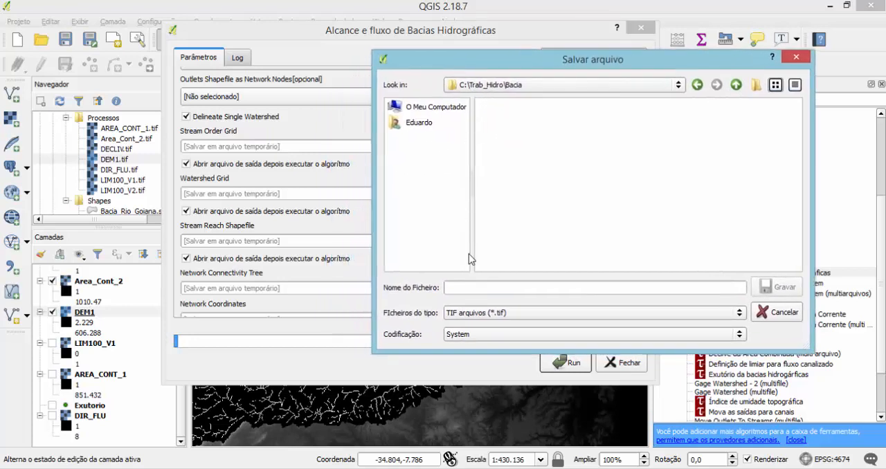
left_click(474, 288)
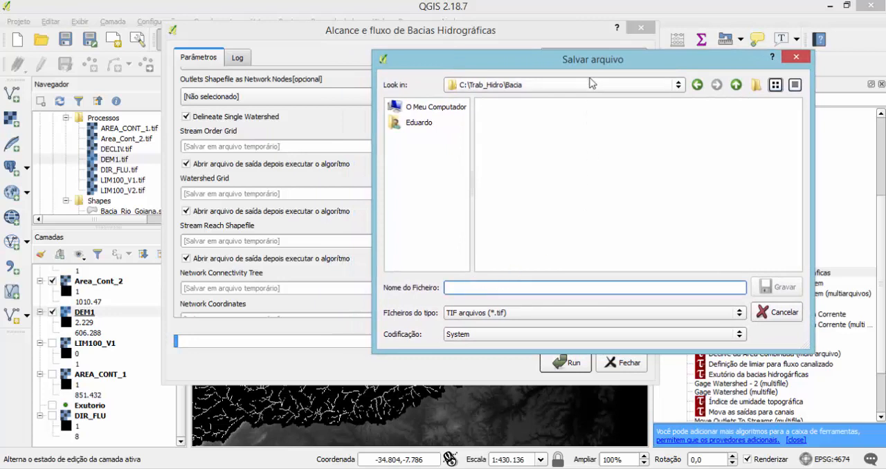
type("Ordem_corpos_hid")
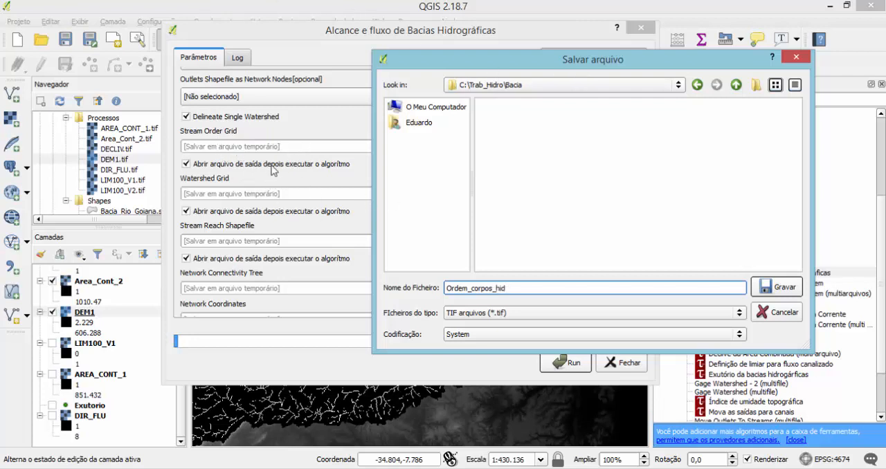
left_click(775, 289)
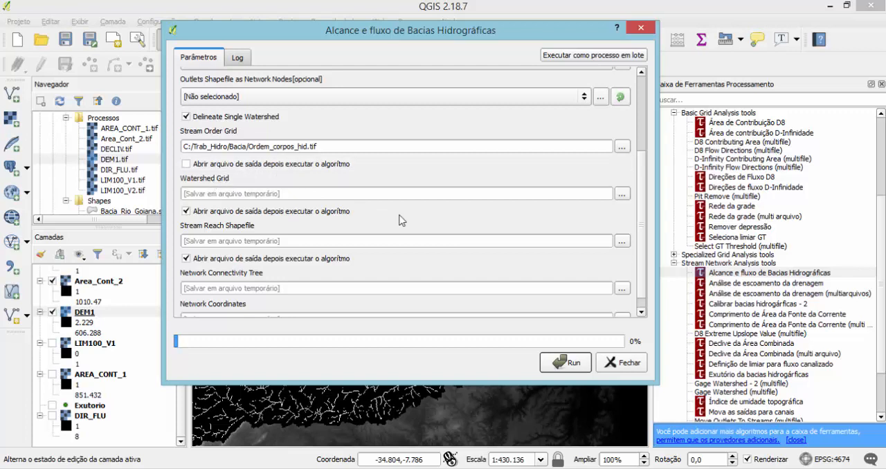
Save the watershed grid as Subbacias in the Bacia folder and disable opening it after the run.
left_click(621, 195)
left_click(642, 216)
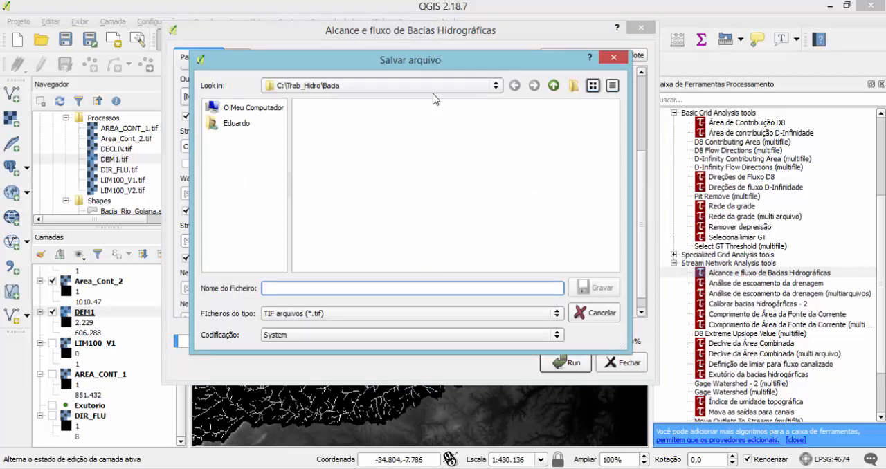
left_click_drag(446, 64, 551, 61)
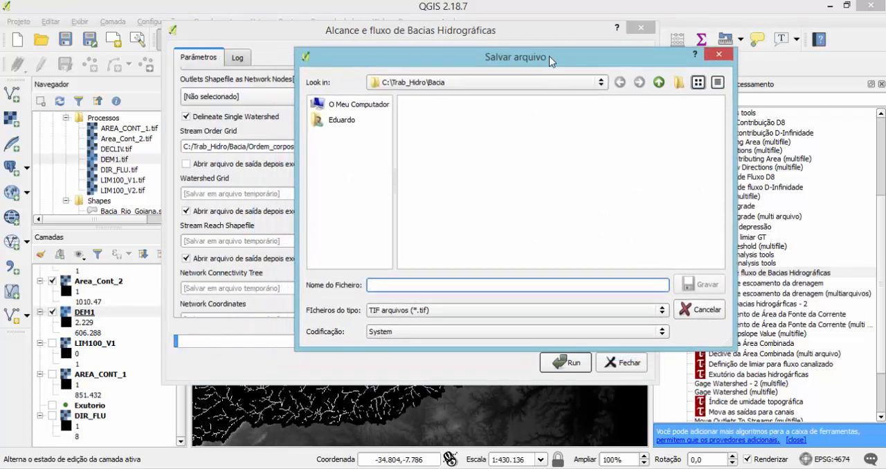
type("Subbacias")
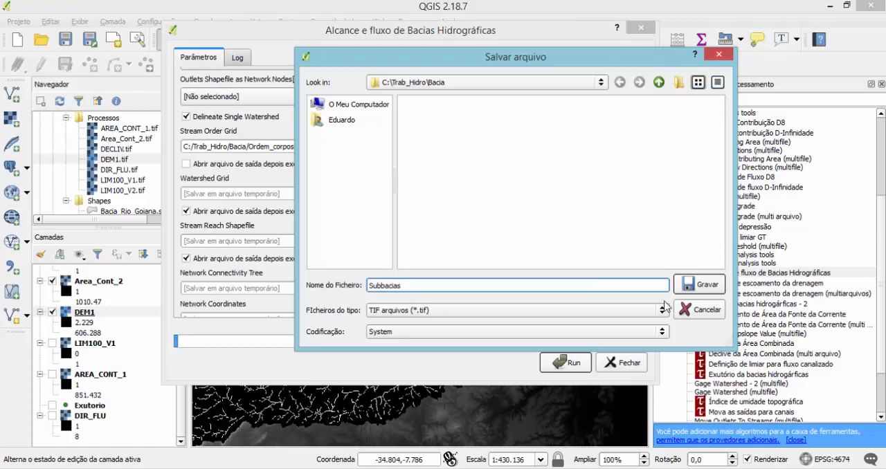
left_click(698, 285)
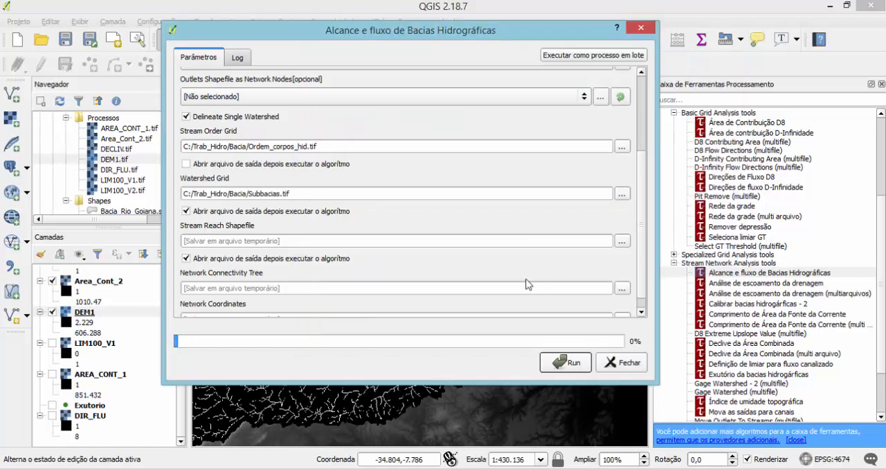
left_click(191, 212)
Save the stream reach shapefile as Rios in the Bacia folder and disable opening it after the run.
left_click(622, 241)
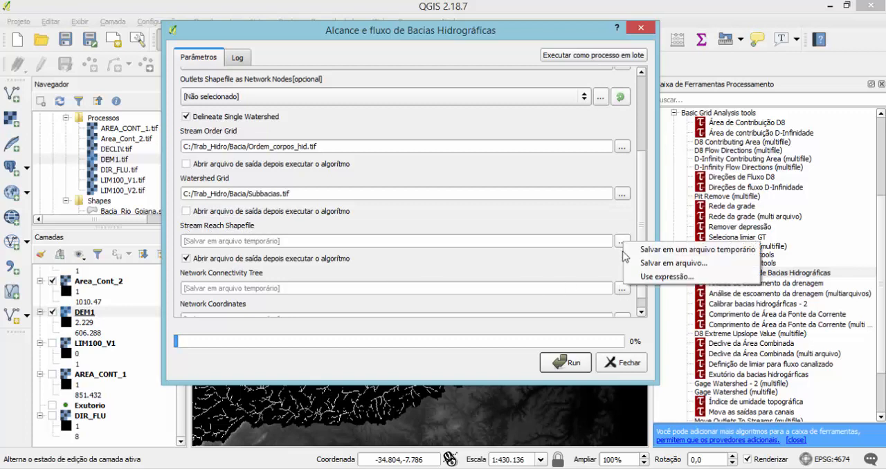
left_click(654, 262)
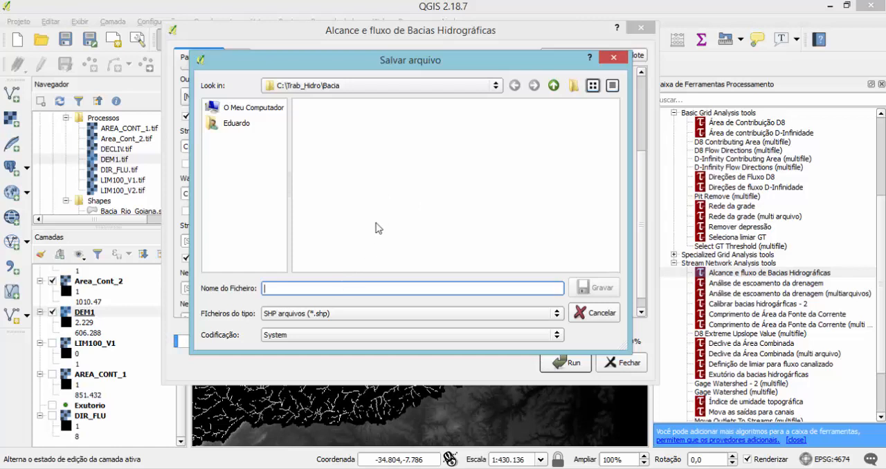
left_click_drag(374, 60, 477, 28)
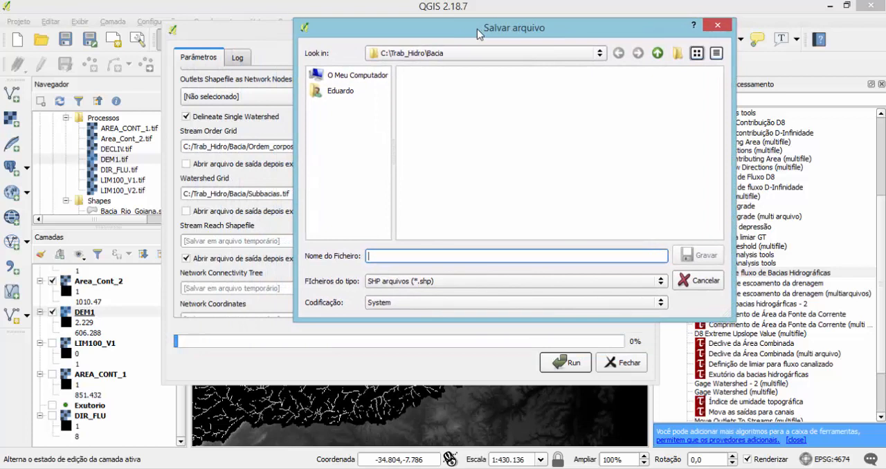
type("Rios")
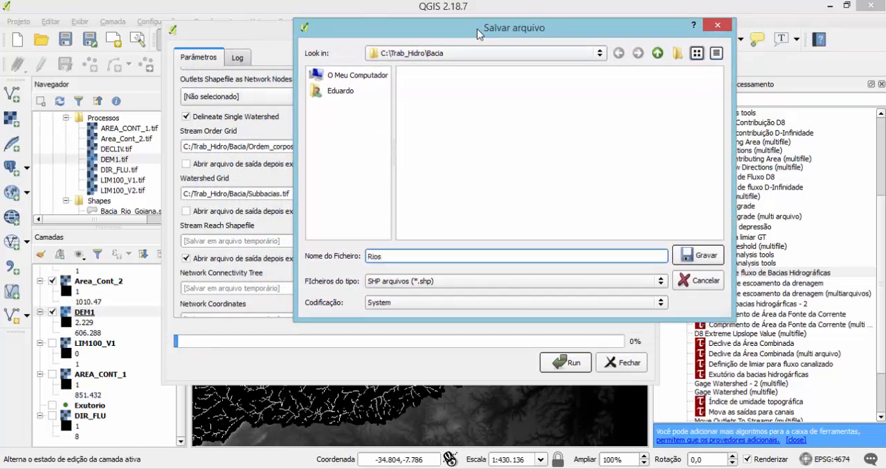
left_click(699, 255)
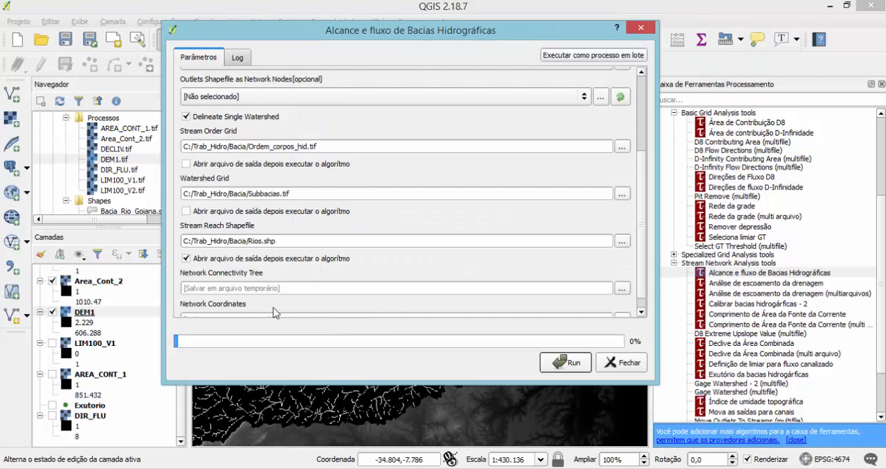
left_click(193, 259)
Save the network connectivity tree as Network.txt in the Bacia folder.
scroll(645, 239, "down", 1)
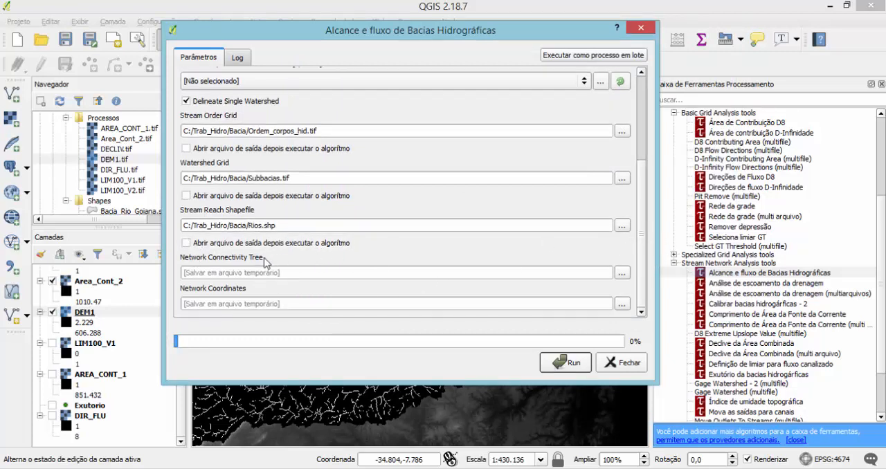
left_click(622, 272)
left_click(654, 289)
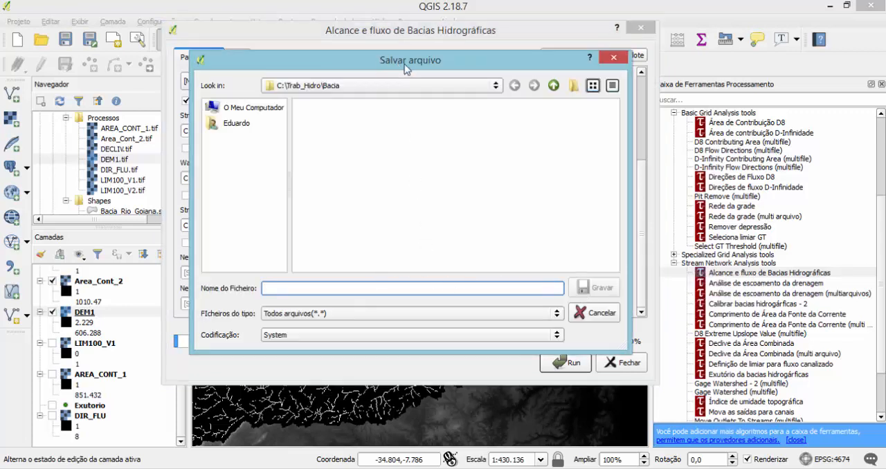
left_click_drag(392, 60, 456, 63)
type("Network.txt")
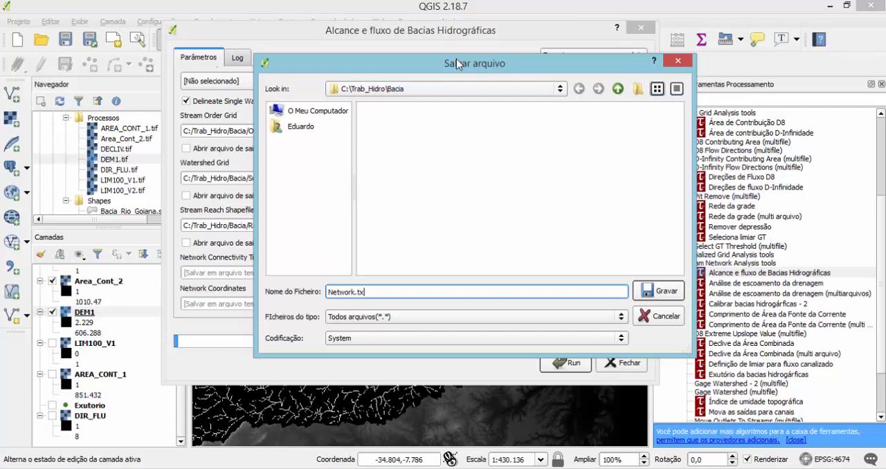
left_click(649, 294)
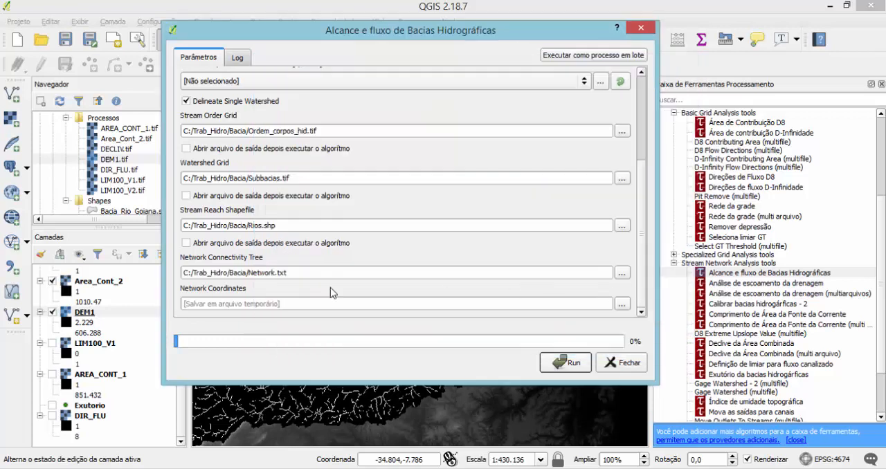
Save the network coordinates as coordenadas in the Bacia folder, then run the watershed tool and close its dialog.
left_click(621, 305)
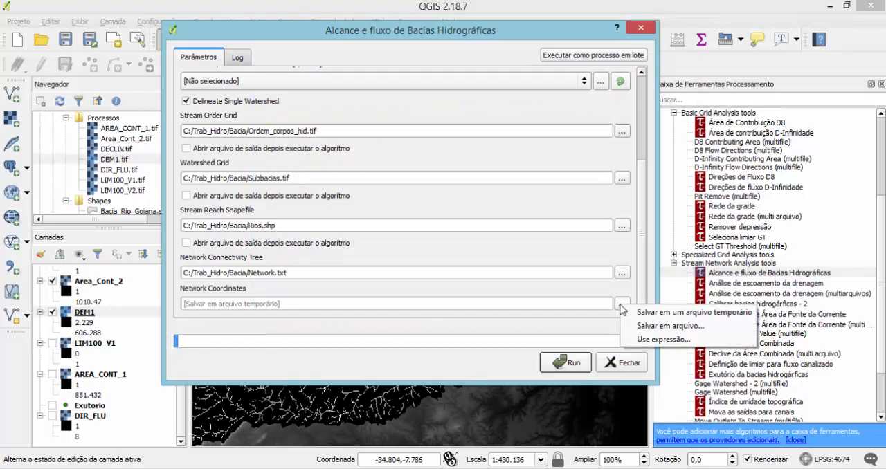
left_click(650, 326)
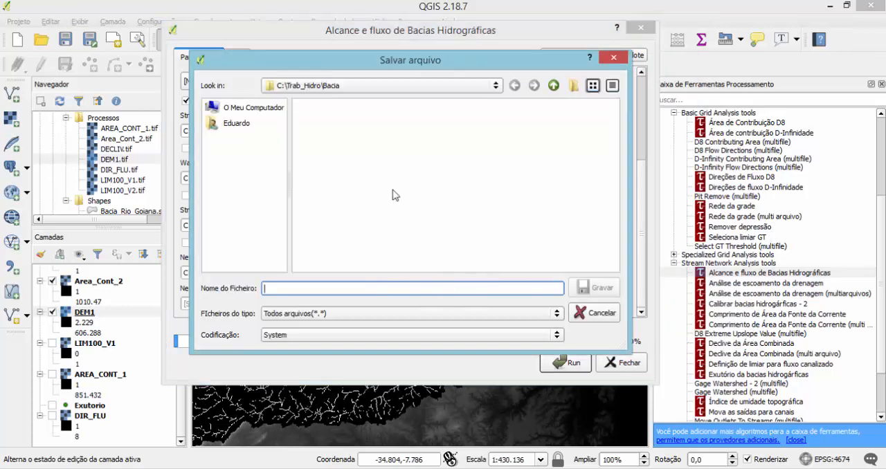
type("coorde")
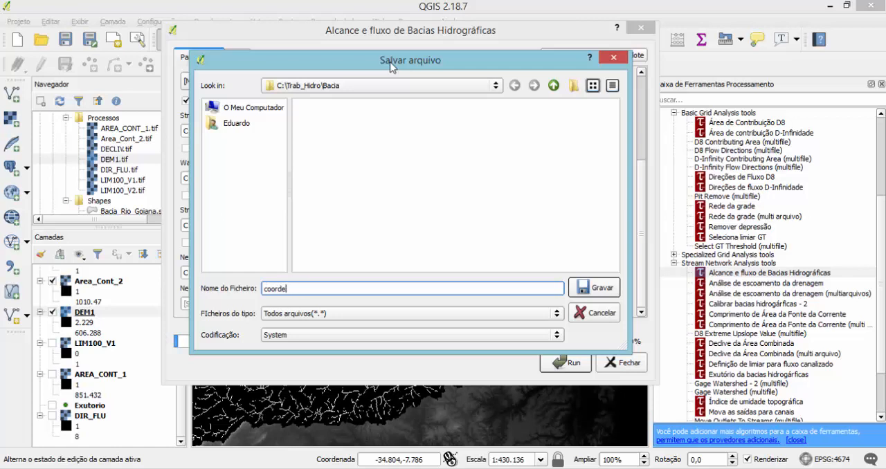
type("nadas")
left_click(595, 292)
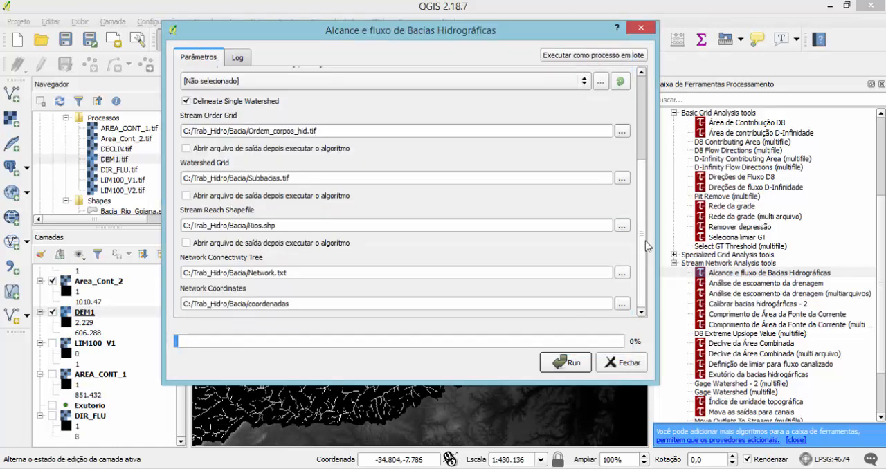
left_click(572, 363)
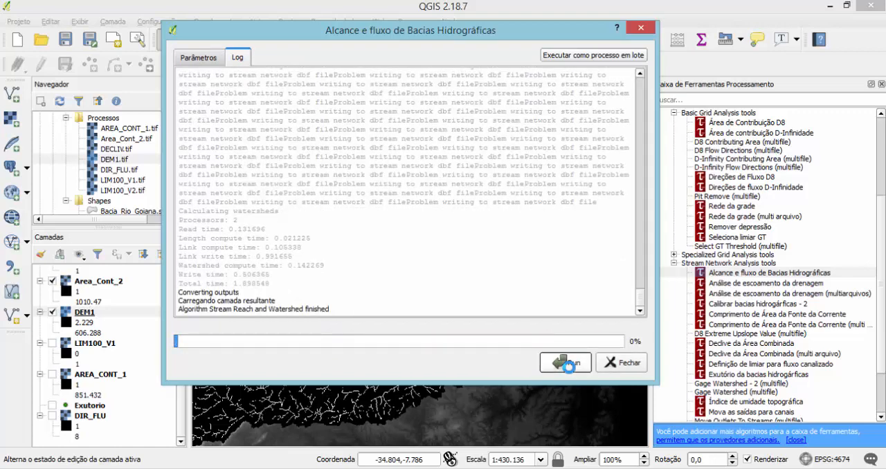
left_click(619, 363)
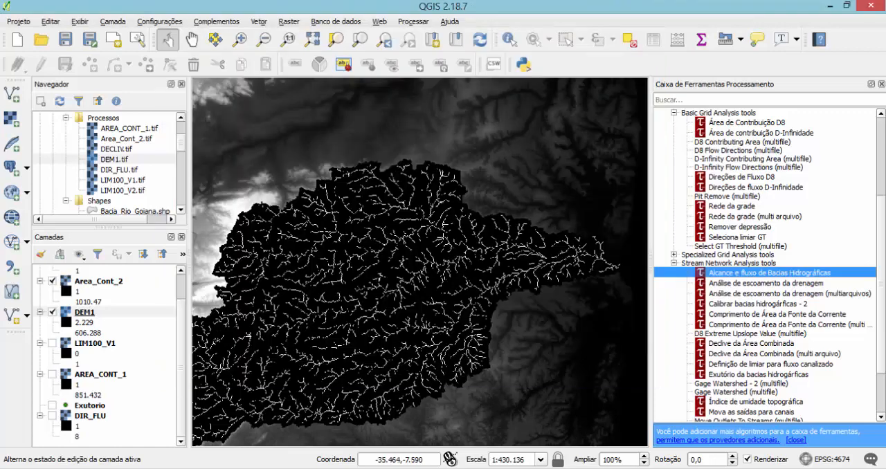
Collapse the legends of the Area_Cont_2, DEM1, LIM100_V1, AREA_CONT_1 and DIR_FLU layers.
left_click(313, 39)
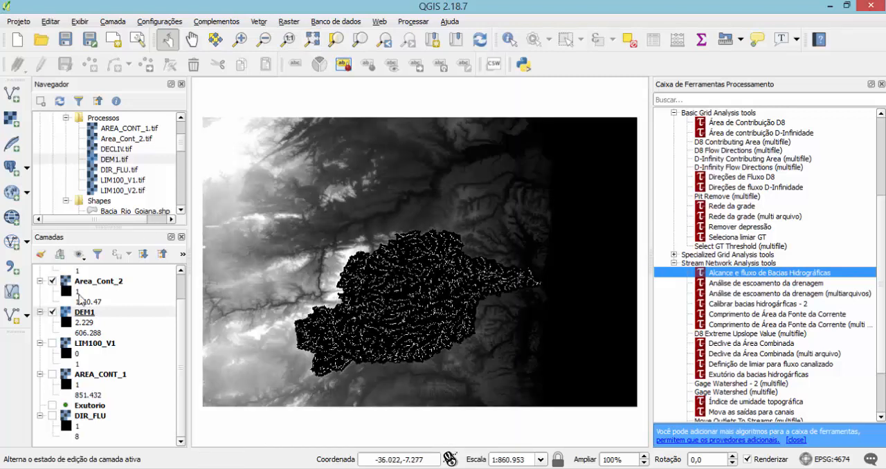
left_click(40, 281)
left_click(40, 302)
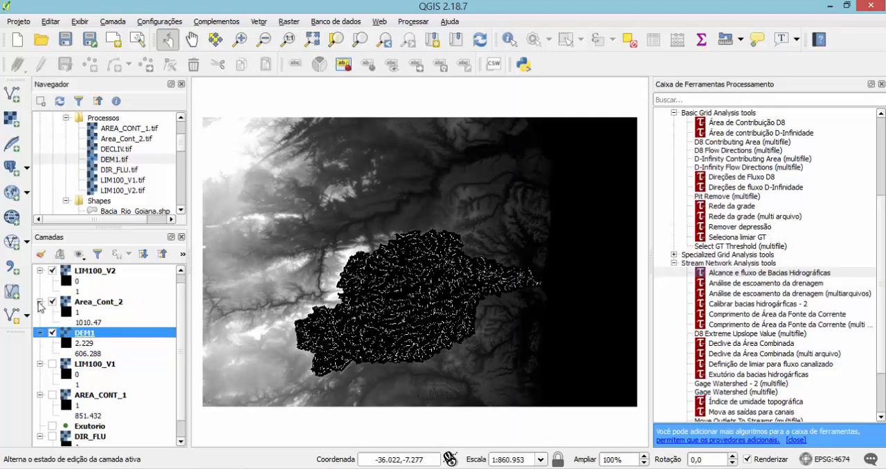
left_click(40, 302)
left_click(40, 312)
left_click(40, 333)
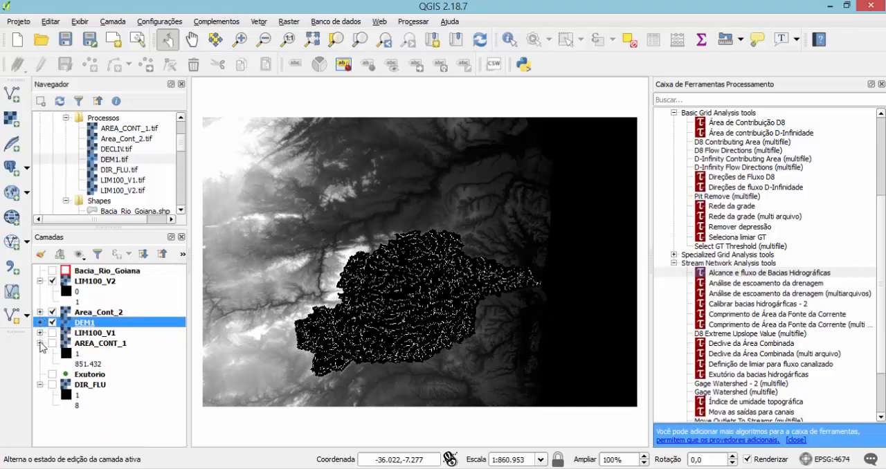
left_click(40, 344)
left_click(40, 364)
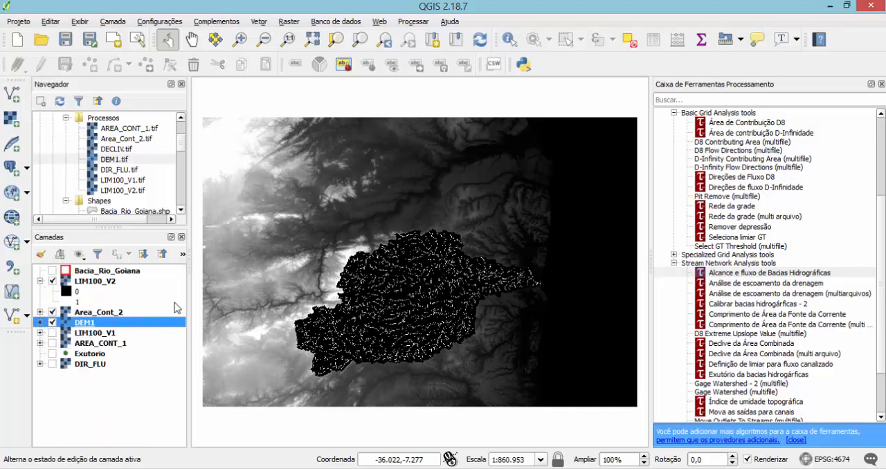
Hide the LIM100_V2, DEM1 and Area_Cont_2 layers to leave the map empty.
left_click(53, 281)
left_click(61, 313)
left_click(52, 322)
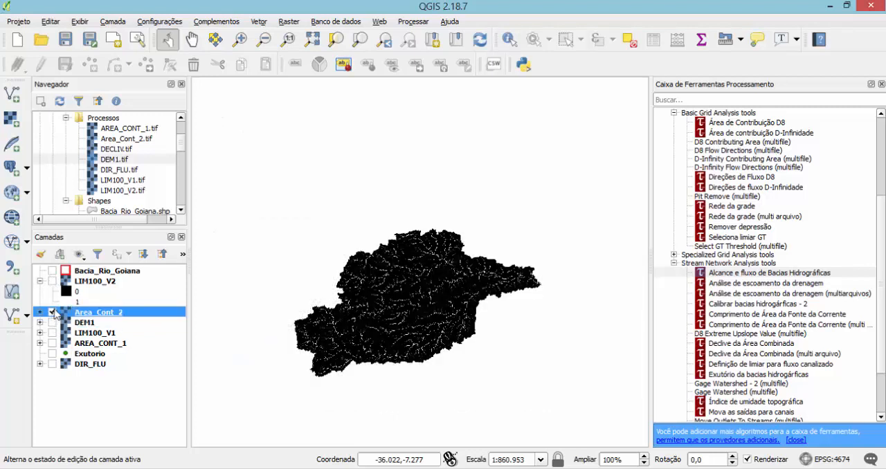
left_click(52, 312)
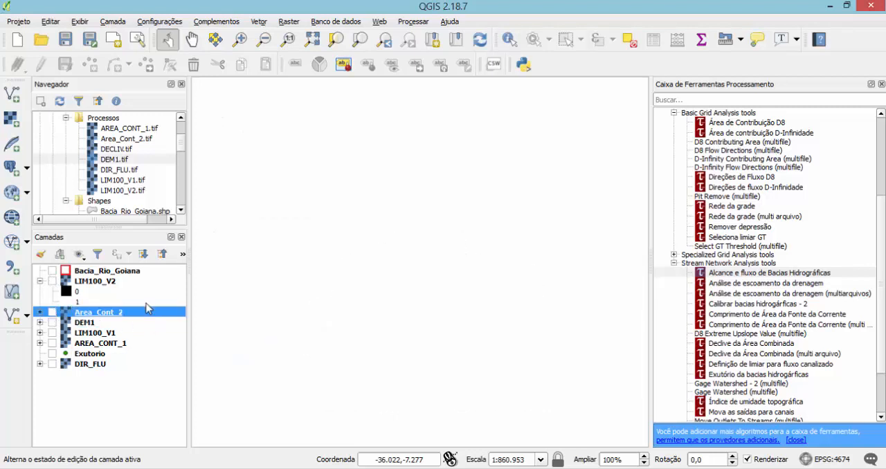
Remove every layer except Exutorio from the project.
left_click(94, 272)
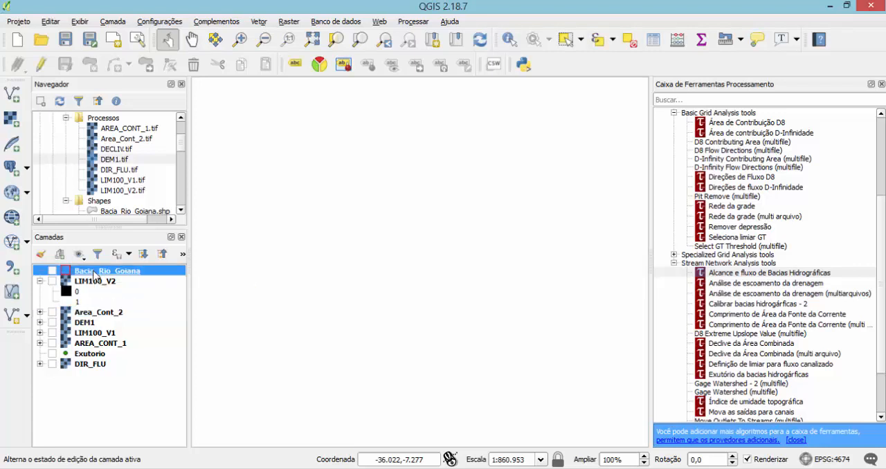
left_click(97, 366, "shift")
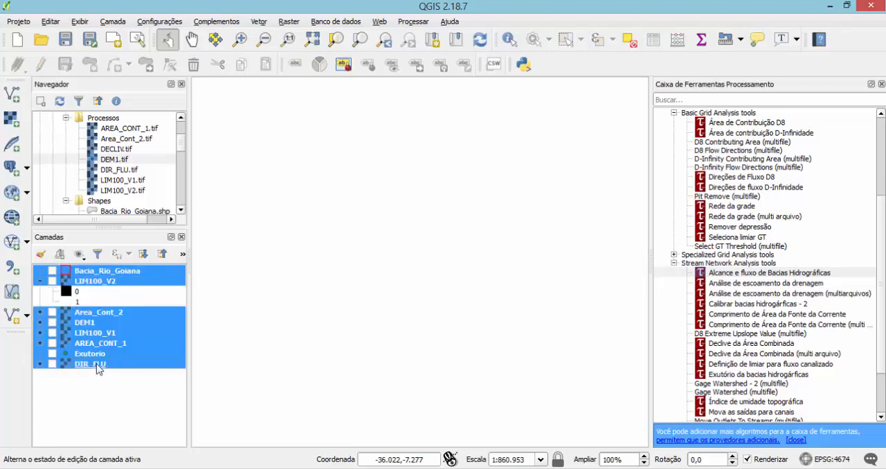
left_click(97, 355, "ctrl")
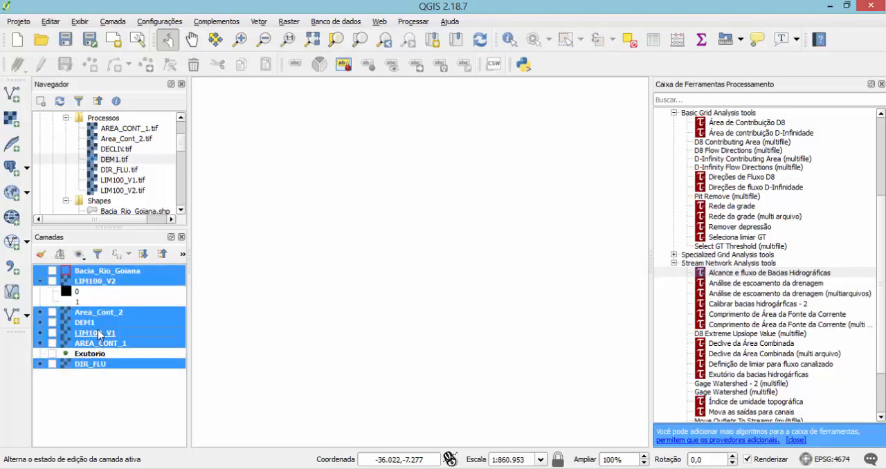
right_click(98, 334)
left_click(118, 192)
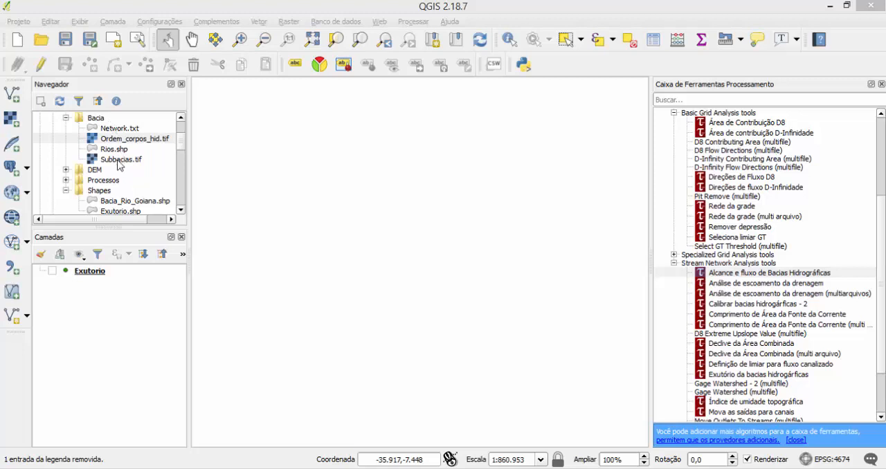
Add the Subbacias.tif and Ordem_corpos_hid.tif rasters from the Bacia folder to the map, with Ordem_corpos_hid above Subbacias.
left_click_drag(119, 162, 100, 294)
scroll(453, 292, "up", 1)
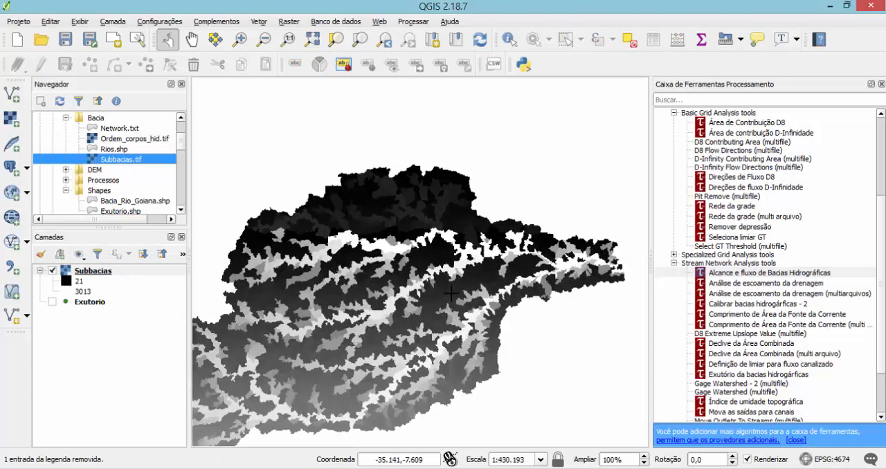
left_click_drag(362, 276, 460, 259)
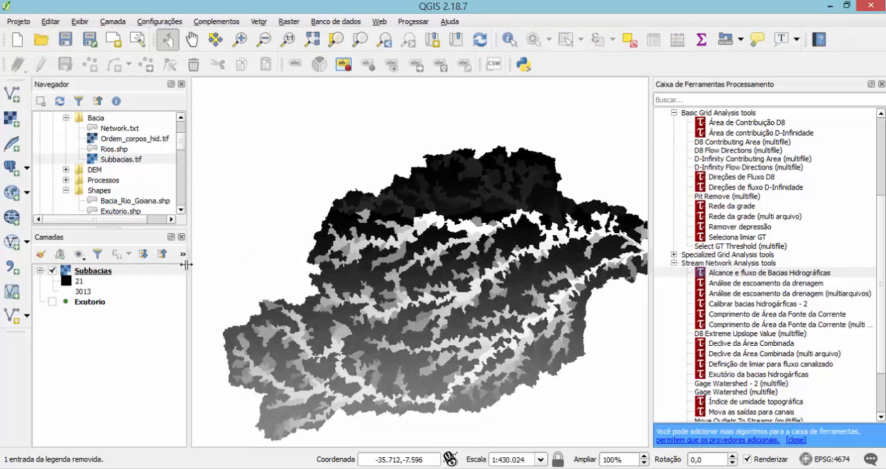
left_click_drag(111, 139, 83, 270)
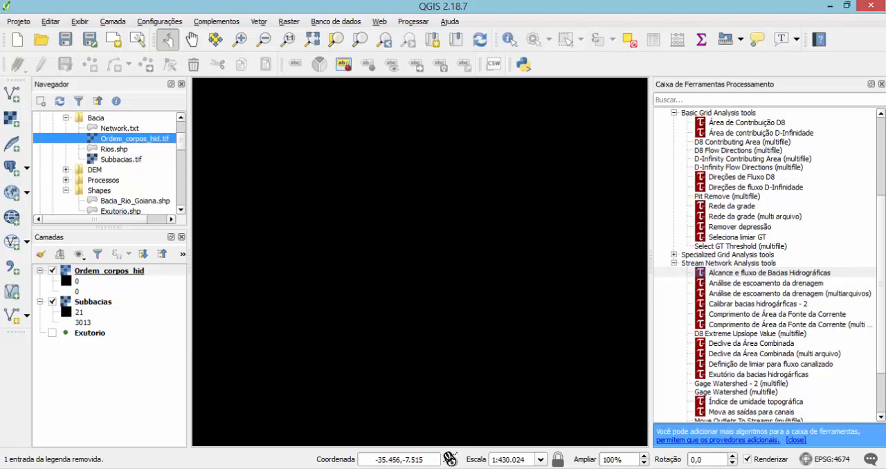
Stretch the Ordem_corpos_hid layer's grayscale rendering to its Mín / Máx values loaded with Real (mais lento) precision, and inspect the drainage network.
double_click(110, 272)
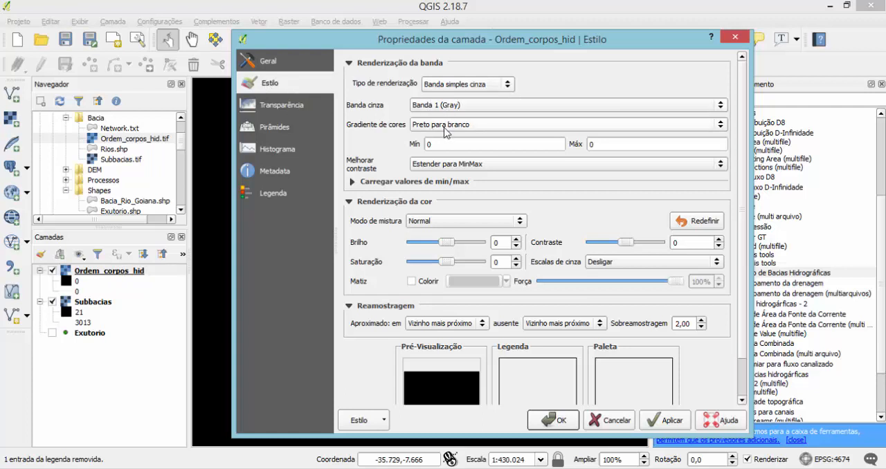
left_click(351, 181)
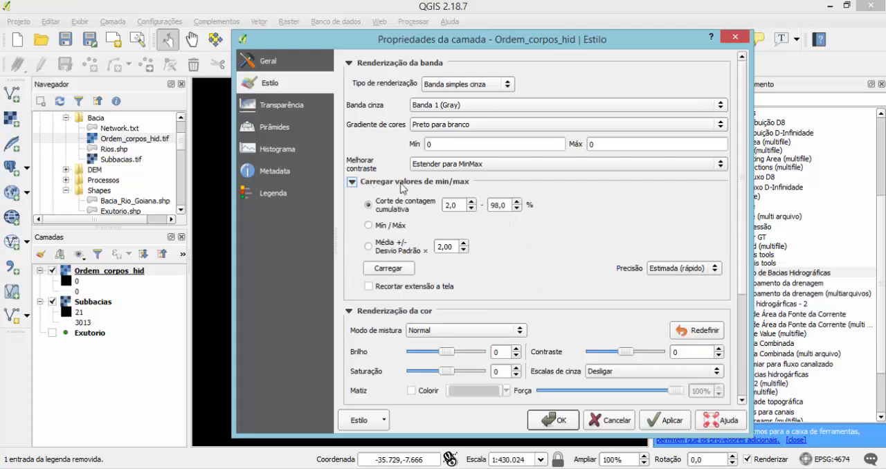
left_click(378, 229)
left_click(681, 270)
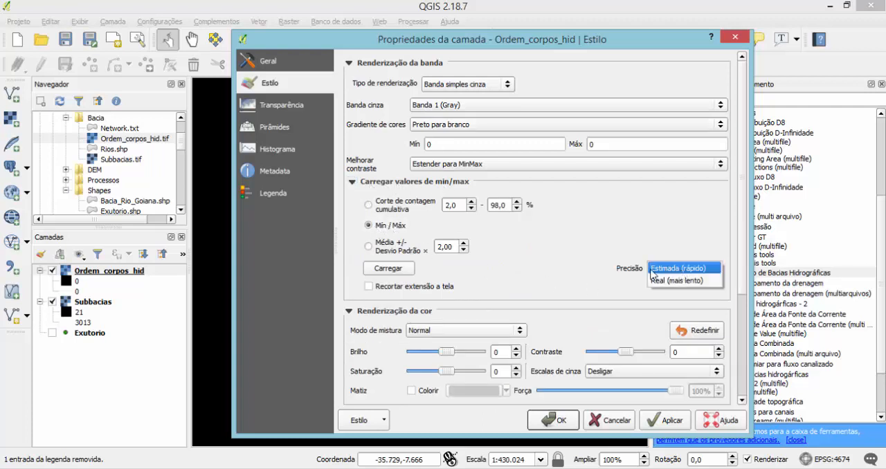
left_click(673, 280)
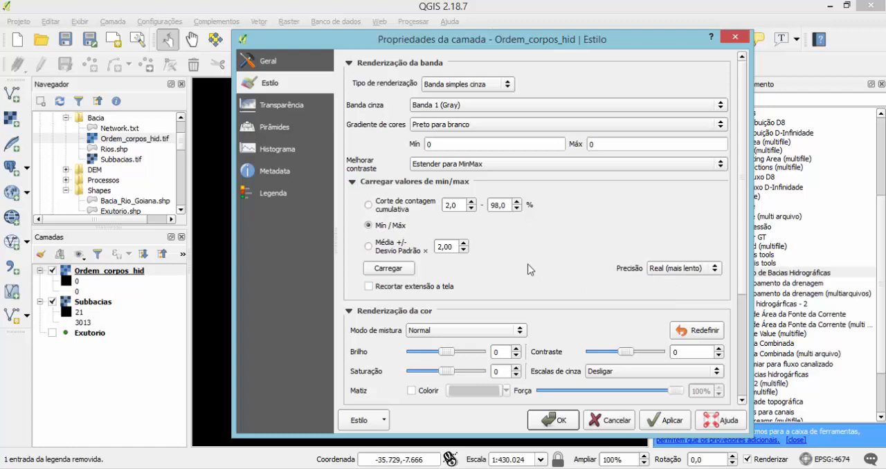
left_click(390, 269)
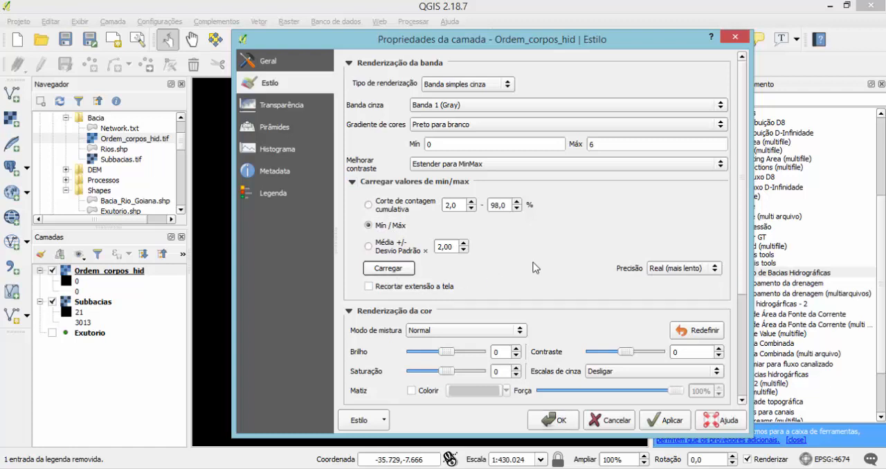
scroll(540, 267, "down", 2)
left_click(575, 425)
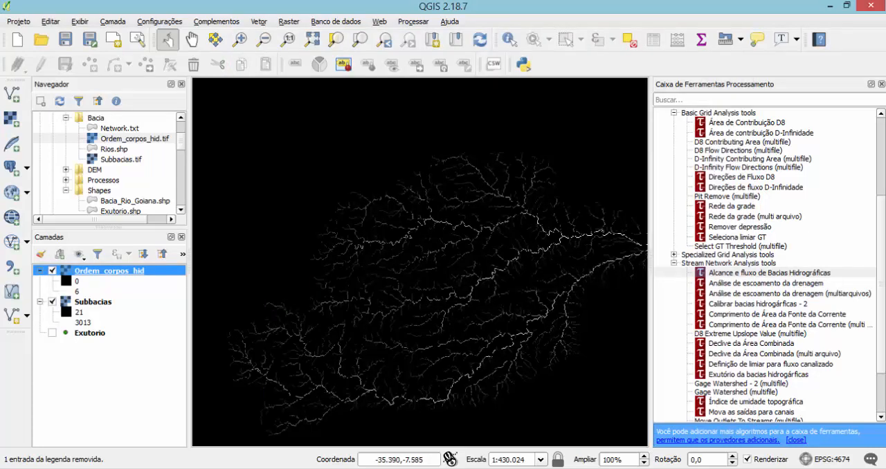
scroll(562, 240, "up", 2)
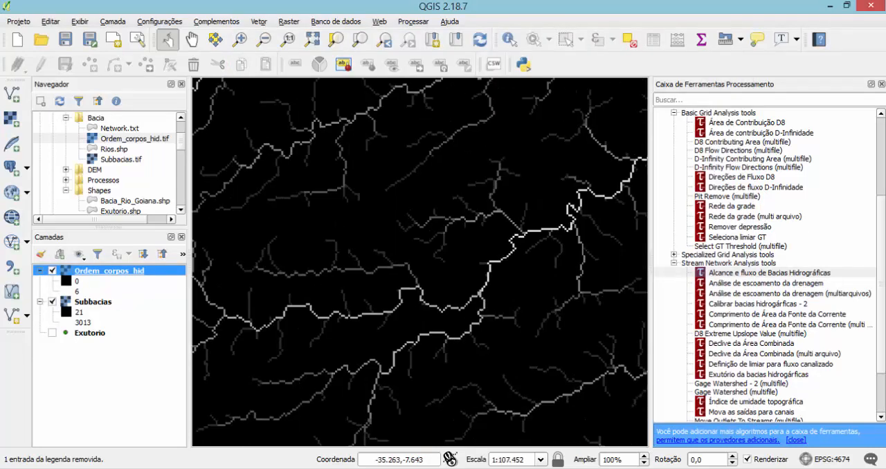
scroll(419, 263, "down", 3)
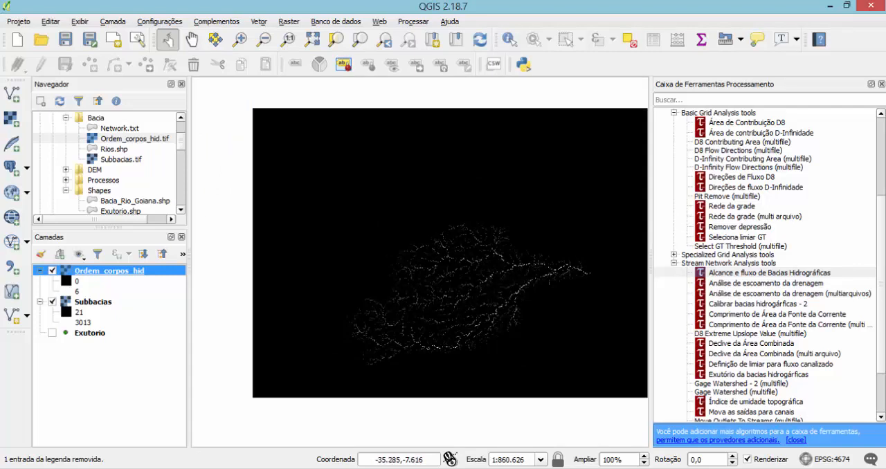
Switch the Ordem_corpos_hid rendering to Banda simples falsa-cor, with Mín / Máx limits and Real (mais lento) precision.
double_click(104, 277)
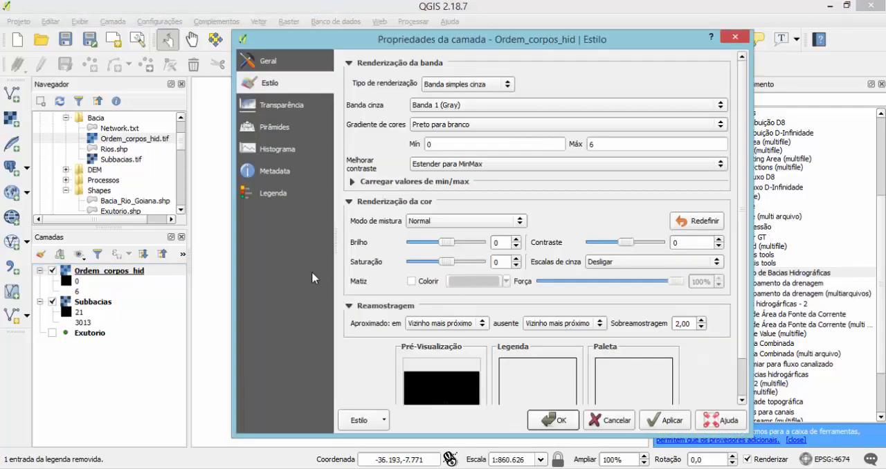
left_click(462, 84)
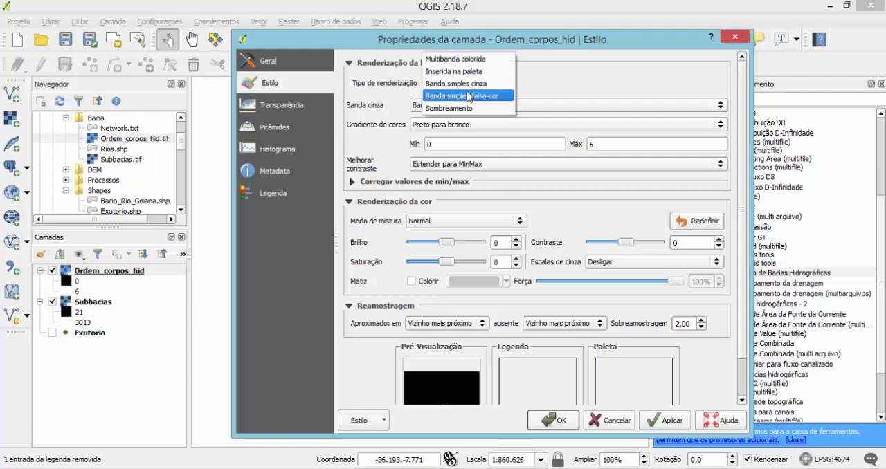
left_click(460, 95)
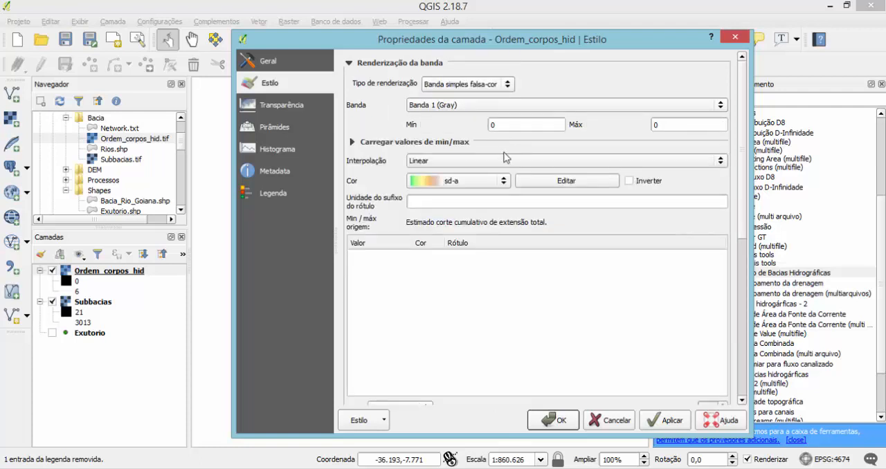
left_click(352, 142)
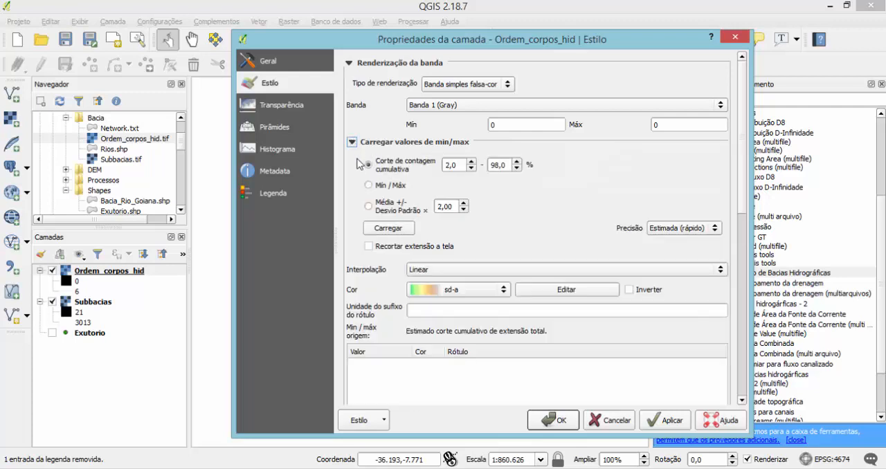
left_click(385, 185)
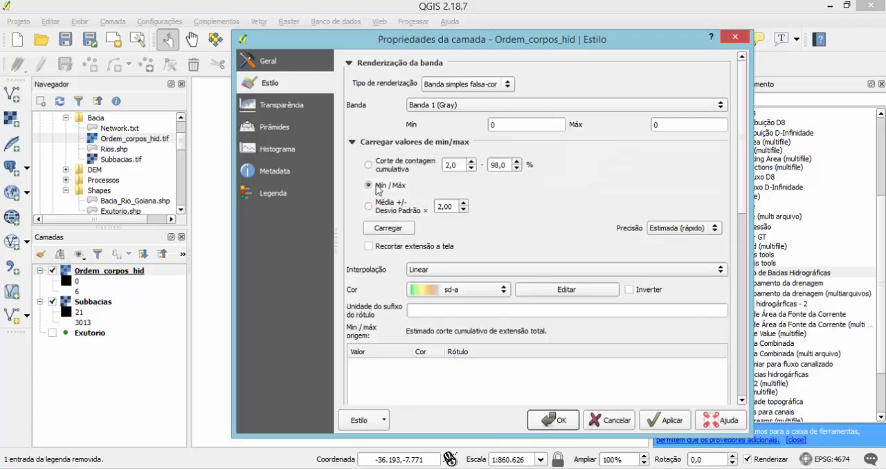
left_click(669, 231)
left_click(668, 241)
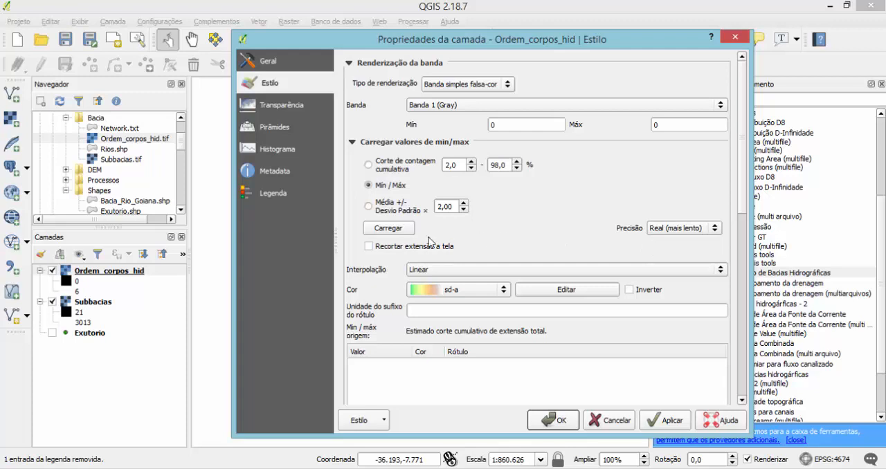
Classify Ordem_corpos_hid in Intervalo igual mode with 7 classes, loading the raster's minimum and maximum values.
scroll(701, 310, "down", 6)
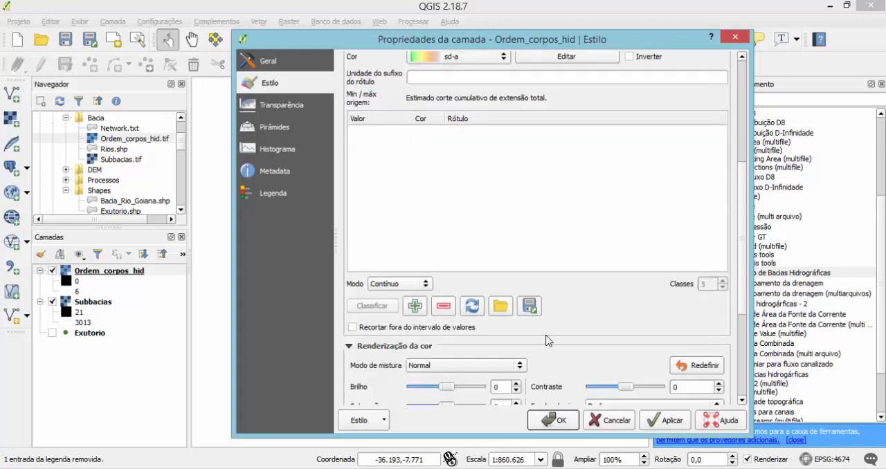
left_click(419, 283)
left_click(415, 295)
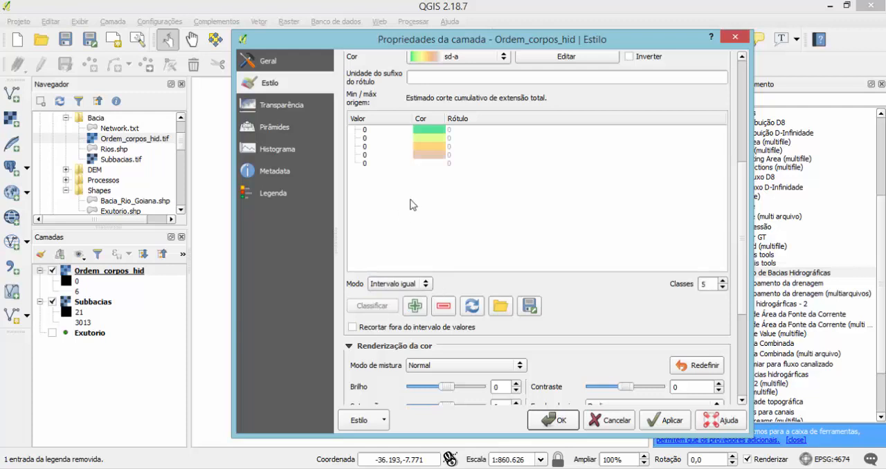
left_click(723, 281)
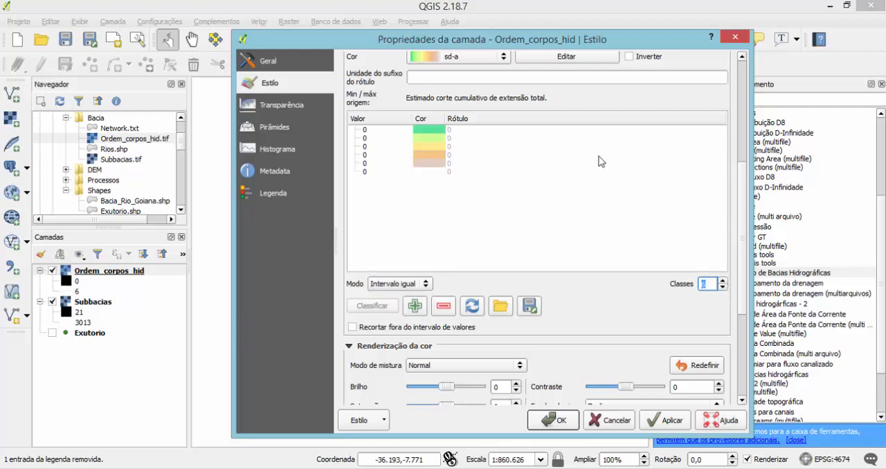
scroll(389, 104, "up", 3)
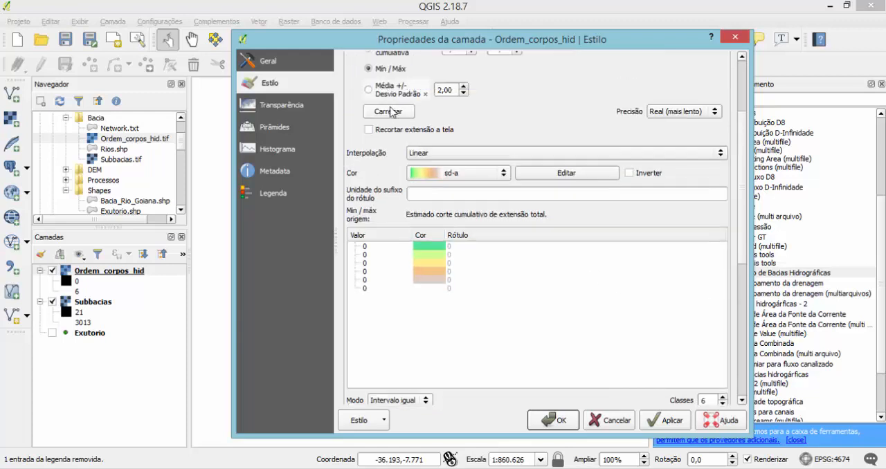
left_click(390, 112)
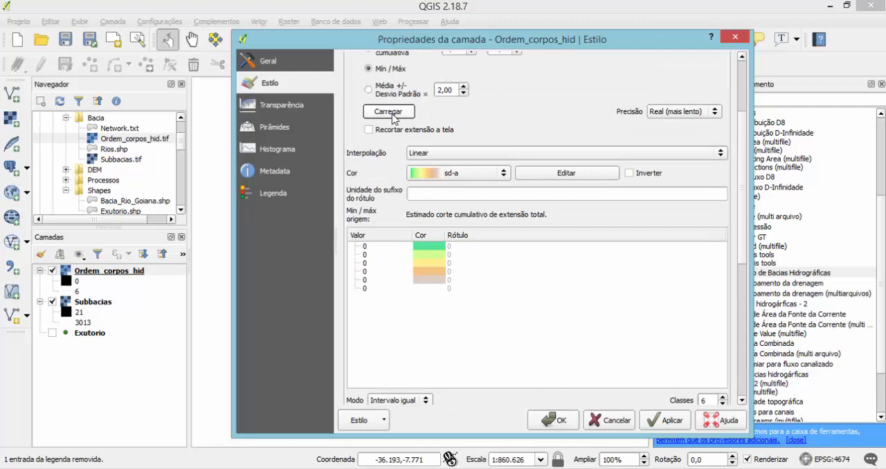
left_click(723, 398)
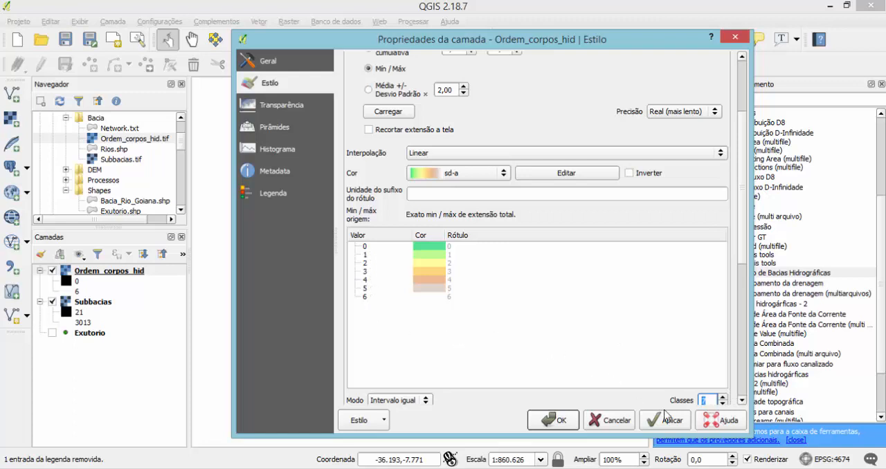
Set the class 0 colour to white (RGB 255, 255, 255), apply the Ordem_corpos_hid style and inspect the coloured streams.
double_click(429, 247)
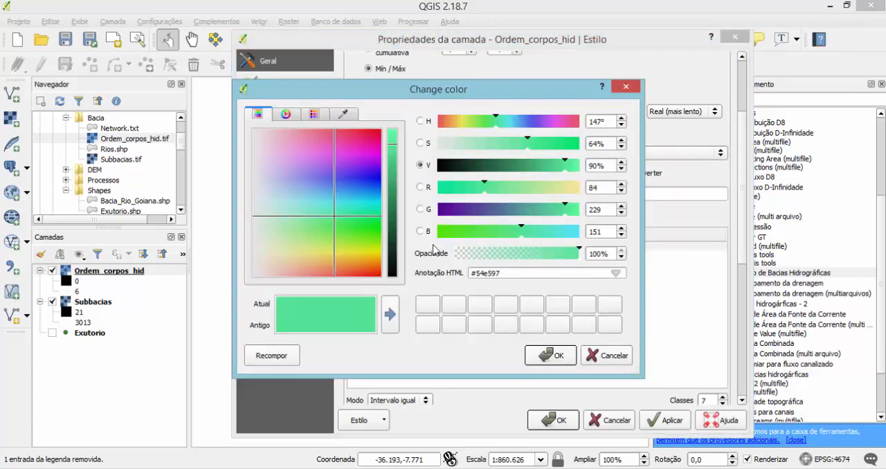
double_click(599, 186)
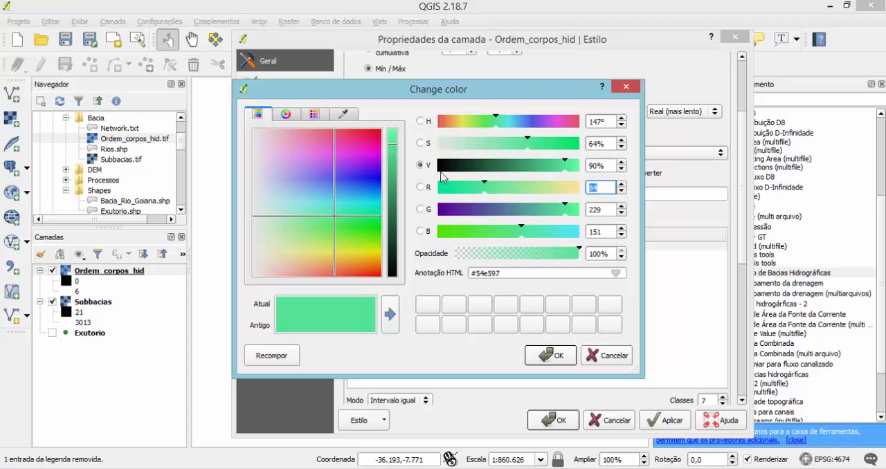
type("2")
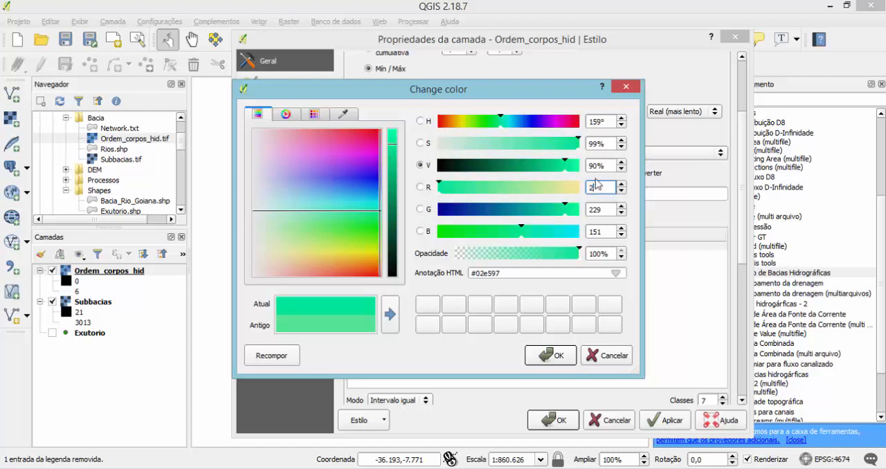
type("55")
key("Tab")
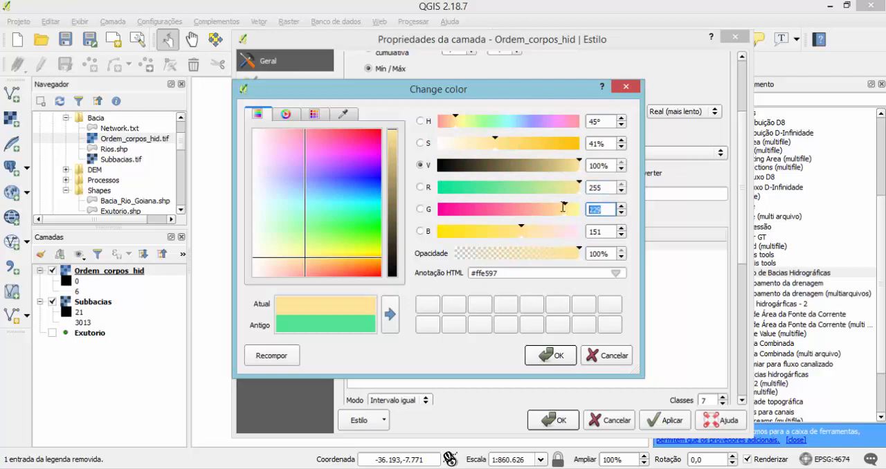
type("255")
key("Tab")
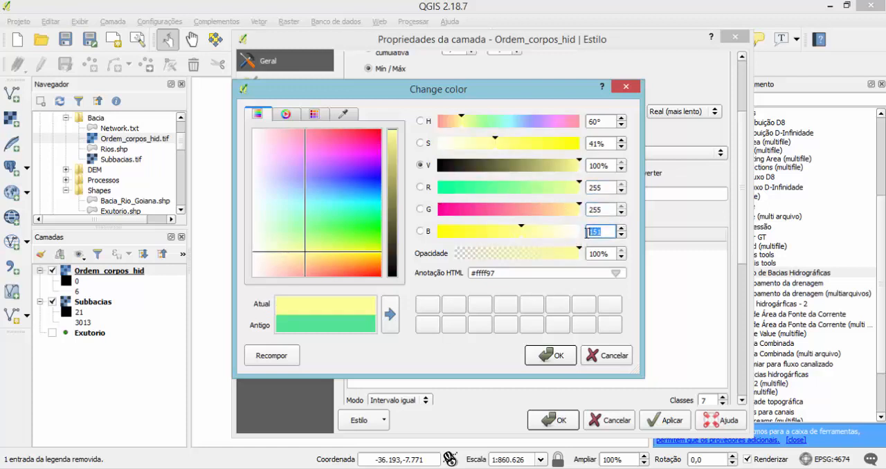
type("255")
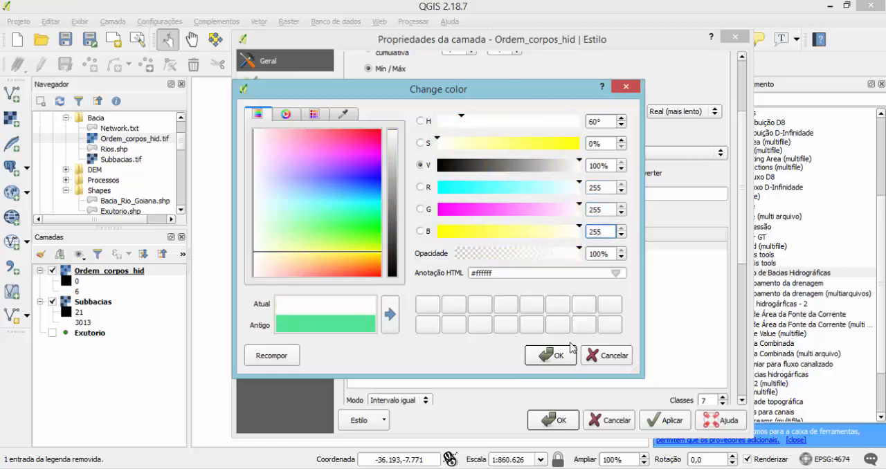
left_click(550, 355)
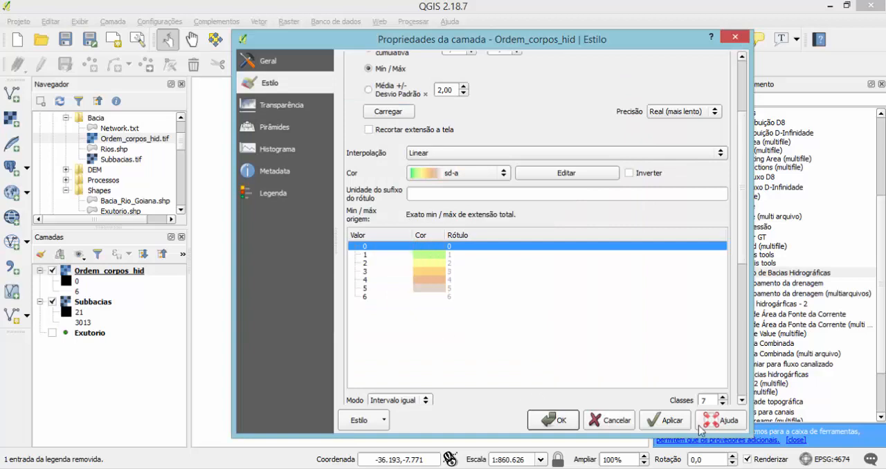
left_click(672, 420)
scroll(467, 329, "up", 2)
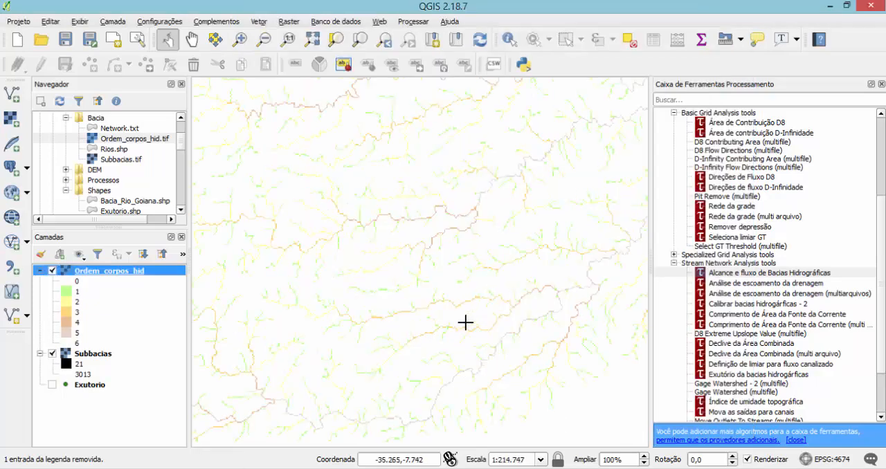
scroll(465, 322, "down", 1)
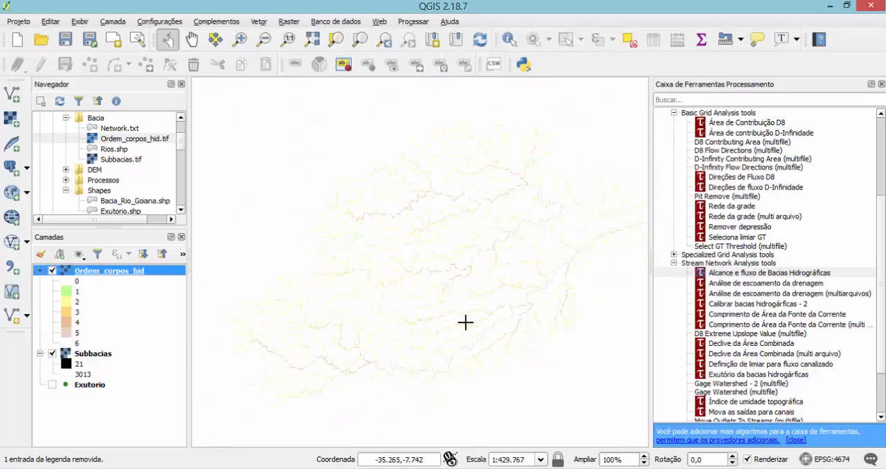
In the Ordem_corpos_hid style, set the class 1 colour to dark green (RGB 0, 127, 0).
double_click(80, 274)
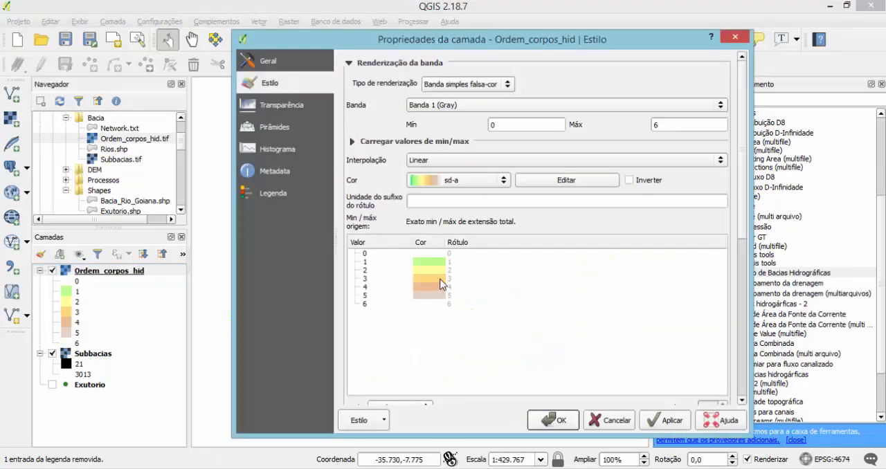
double_click(436, 262)
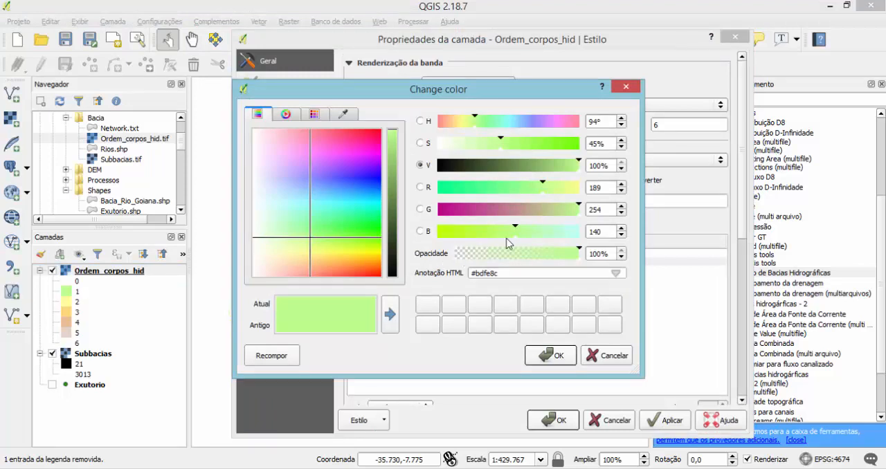
double_click(602, 188)
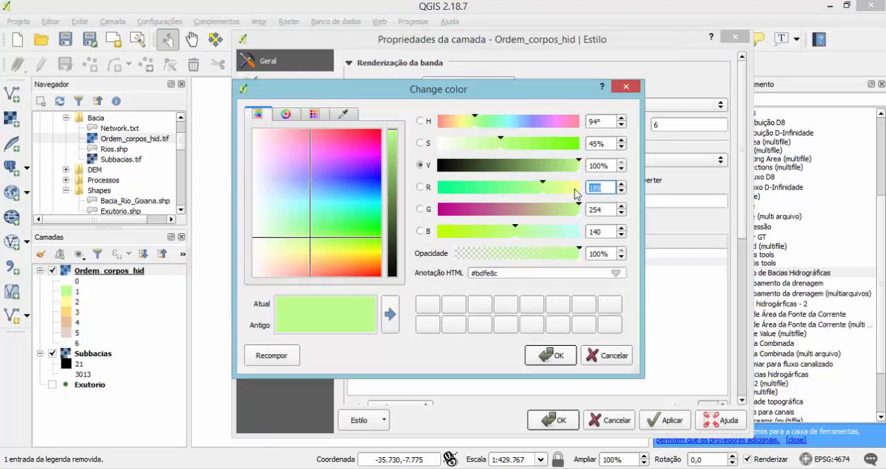
type("0")
double_click(605, 209)
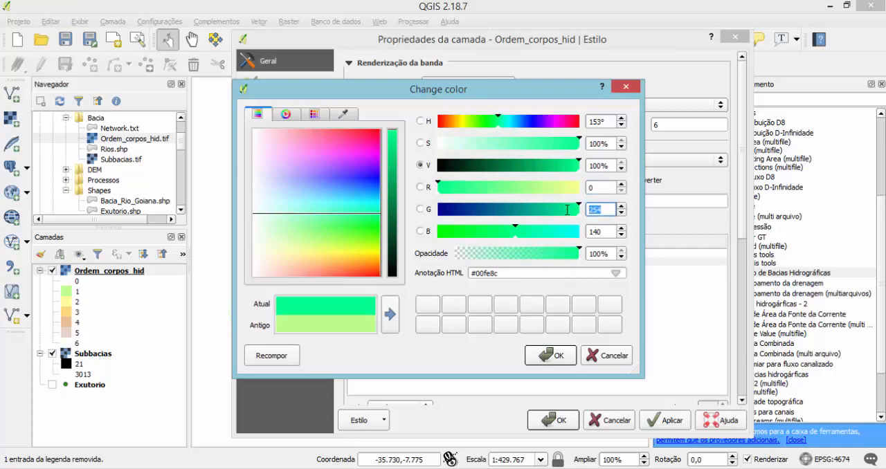
type("126")
key("BackSpace")
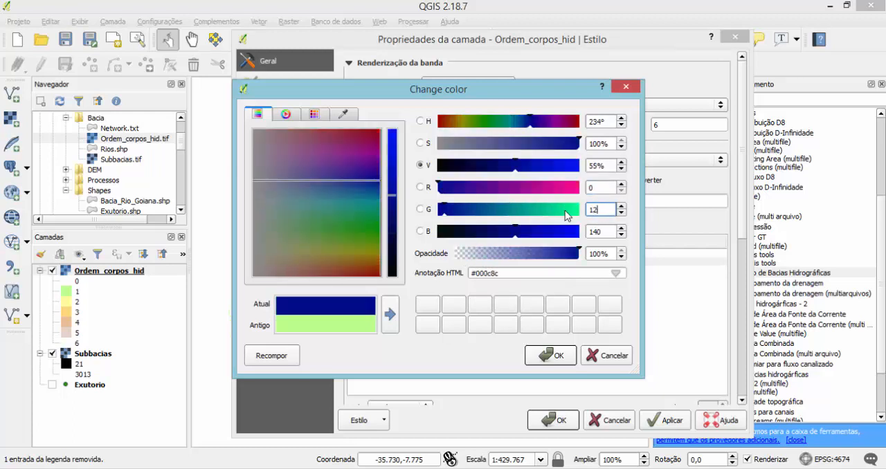
type("7")
key("Tab")
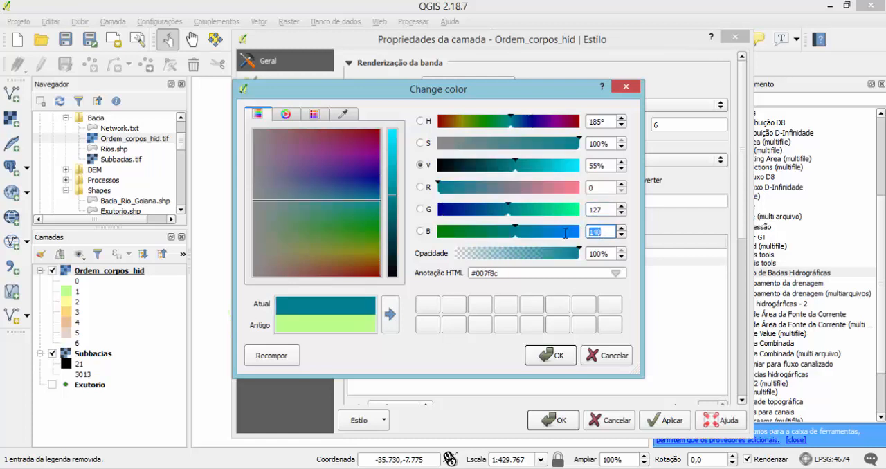
type("0")
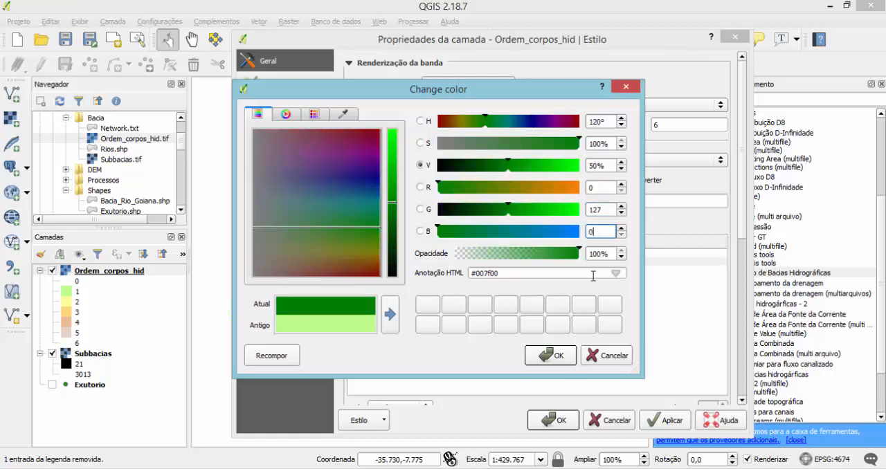
left_click(558, 359)
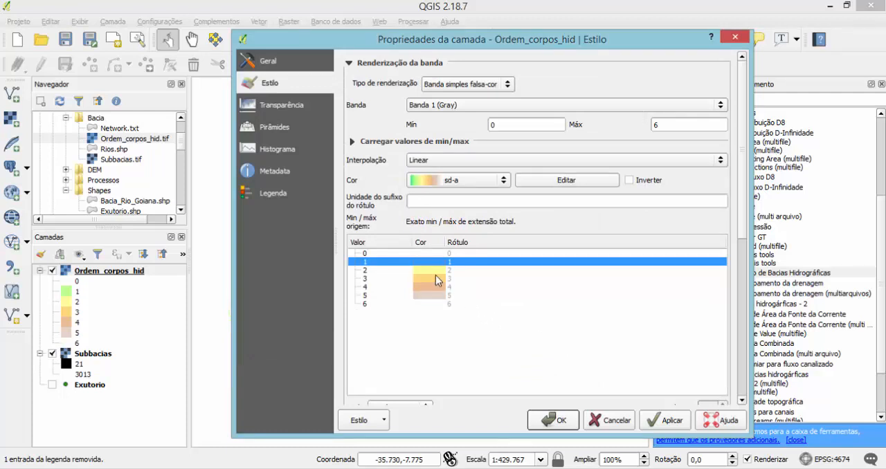
Set the class 2 colour of Ordem_corpos_hid to yellow (RGB 255, 255, 0).
left_click(436, 270)
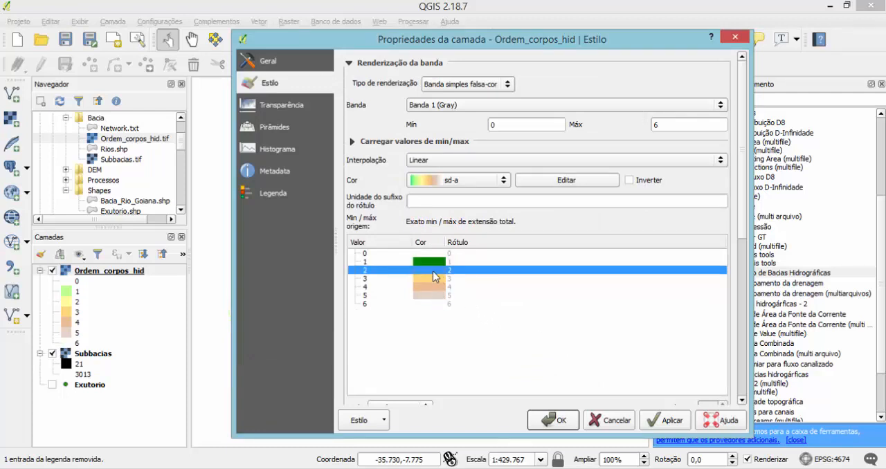
left_click(436, 282)
double_click(436, 270)
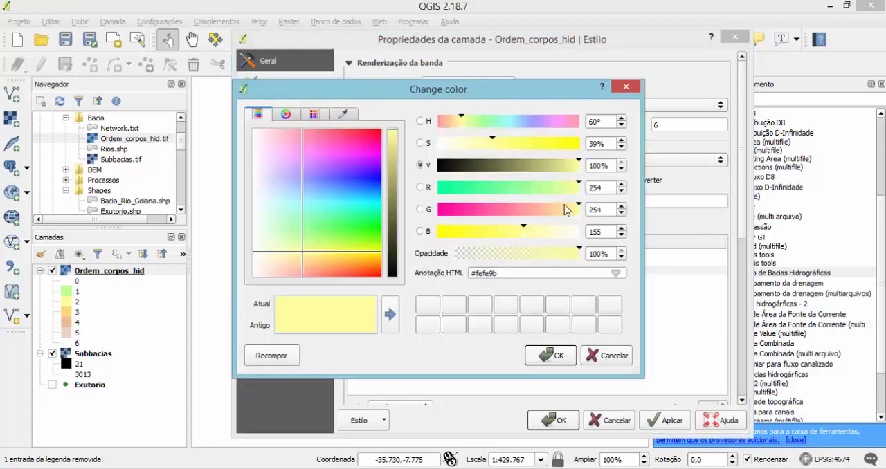
double_click(611, 189)
type("255")
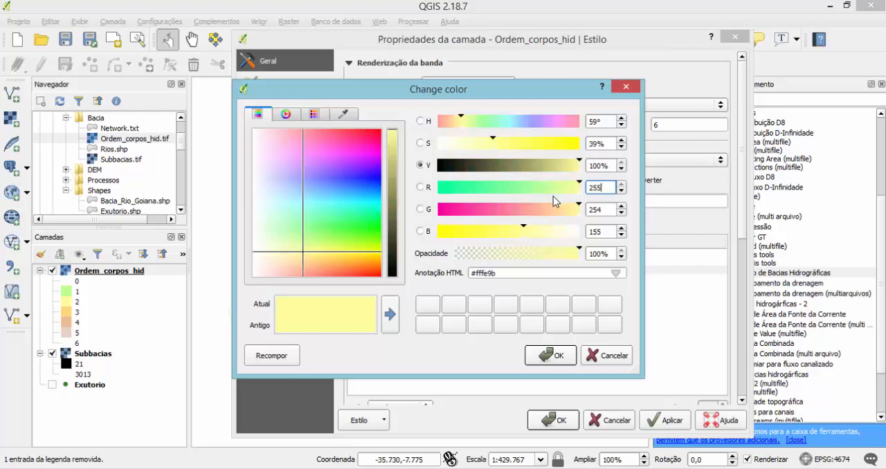
key("Tab")
type("255")
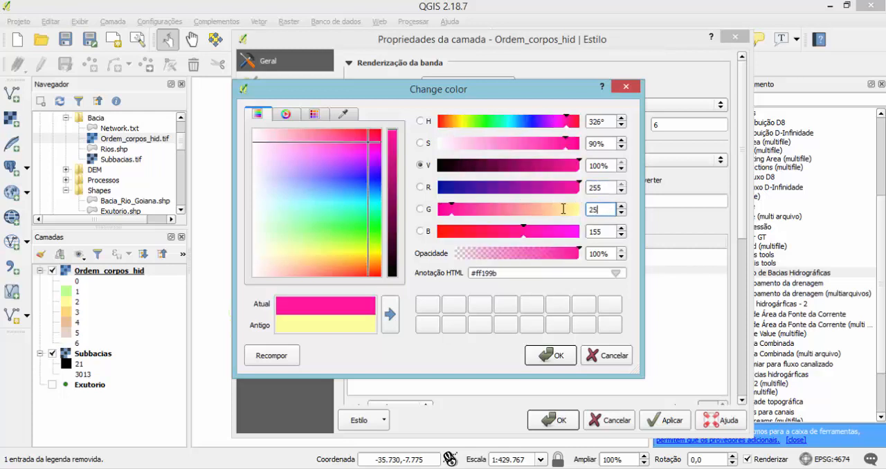
key("Tab")
left_click(601, 232)
double_click(586, 231)
type("0")
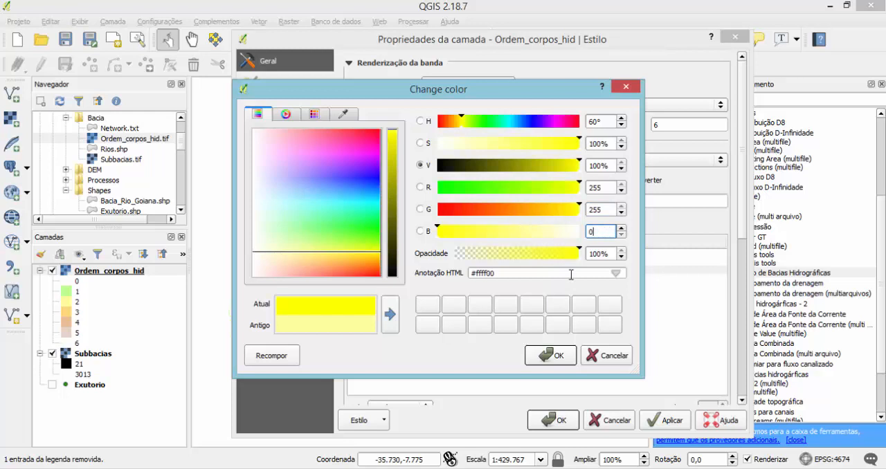
left_click(554, 356)
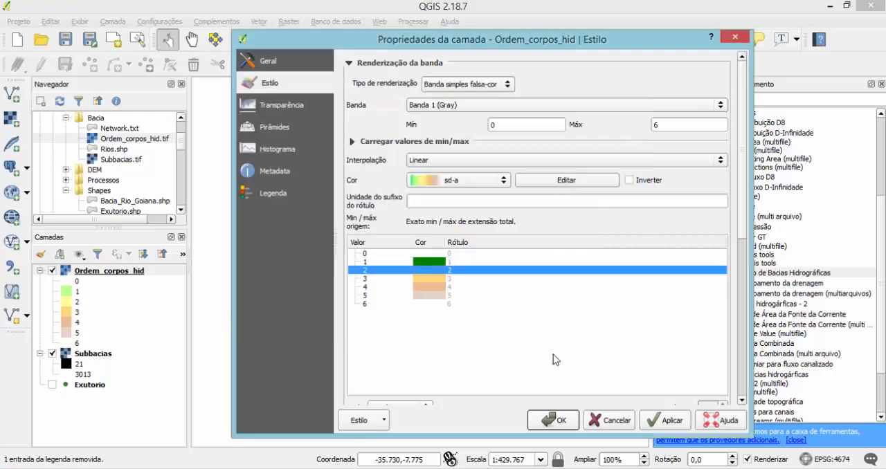
Set the class 3 colour of Ordem_corpos_hid to orange (RGB 255, 127, 0).
left_click(437, 279)
left_click(438, 288)
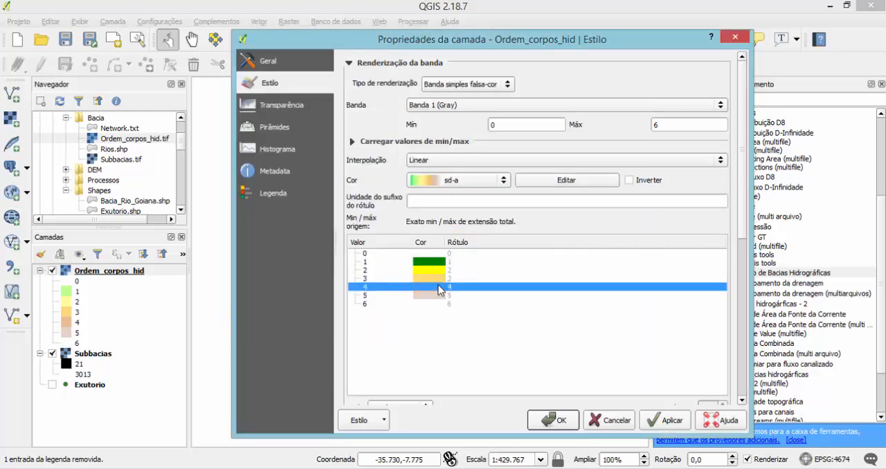
double_click(434, 277)
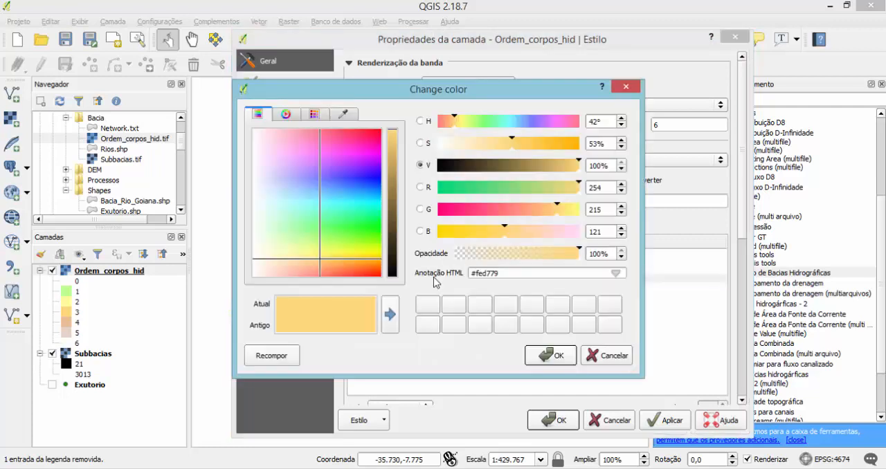
left_click(597, 189)
double_click(597, 188)
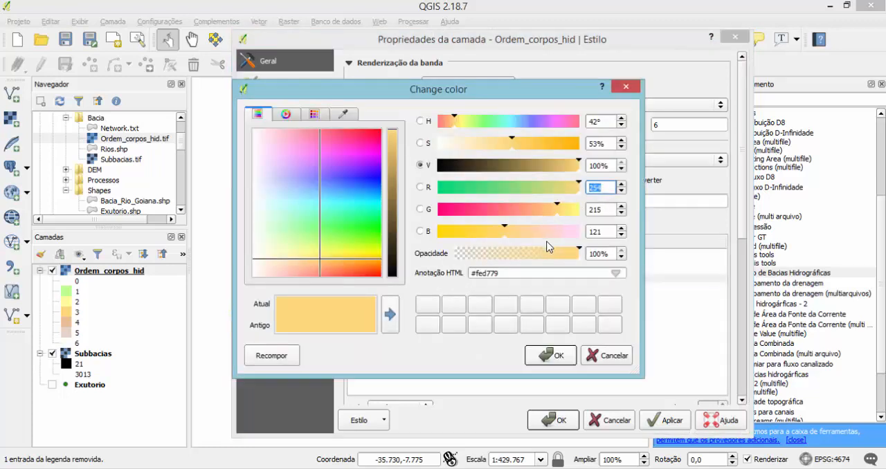
type("255")
double_click(616, 209)
type("12")
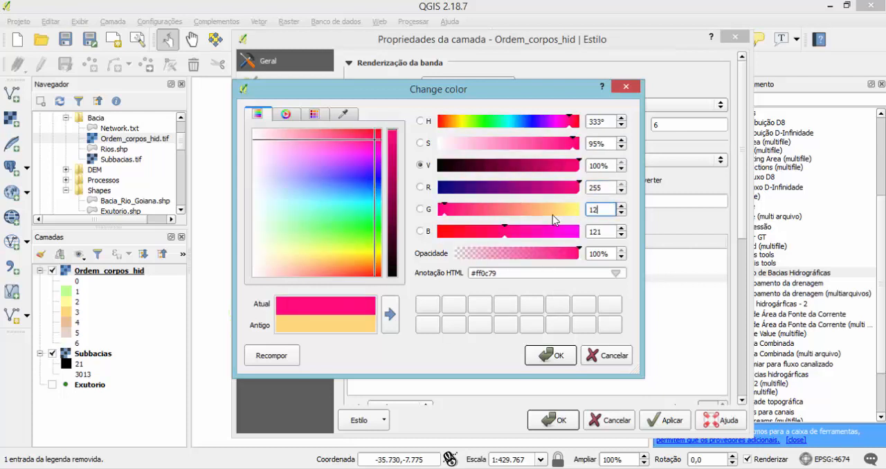
type("7")
key("Tab")
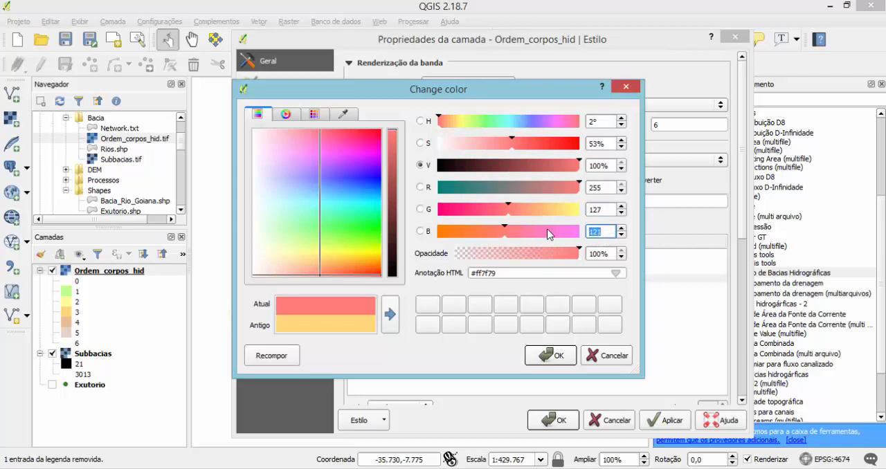
type("0")
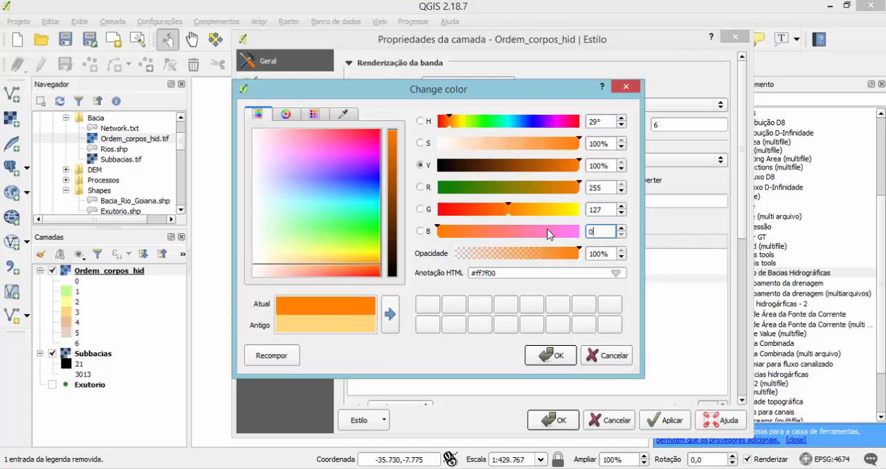
left_click(557, 356)
Set the class 6 colour to red (RGB 255, 0, 0) and apply the Ordem_corpos_hid style.
left_click(431, 286)
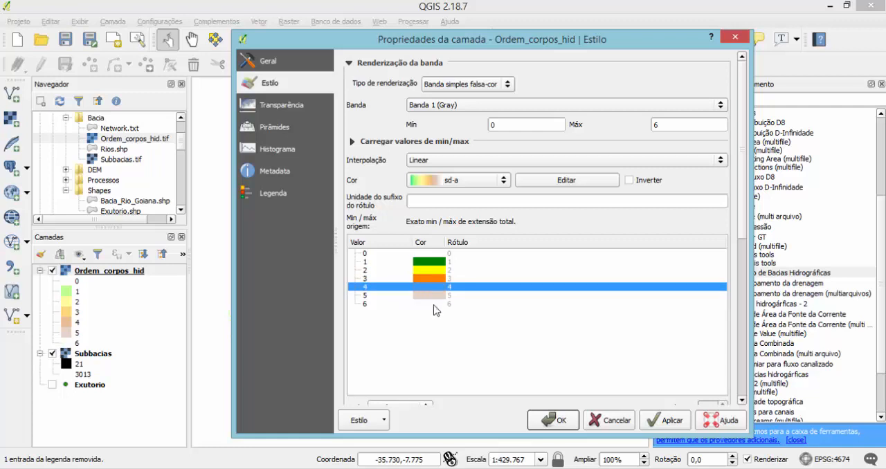
double_click(435, 305)
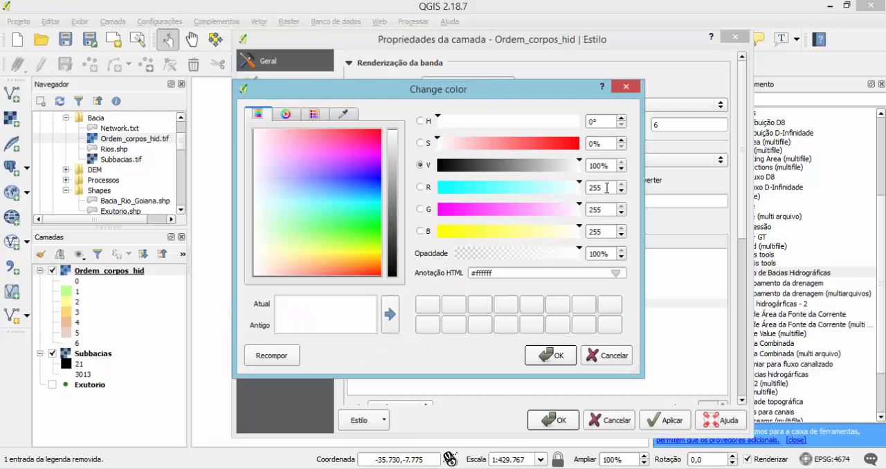
double_click(602, 211)
type("0")
double_click(606, 233)
type("0")
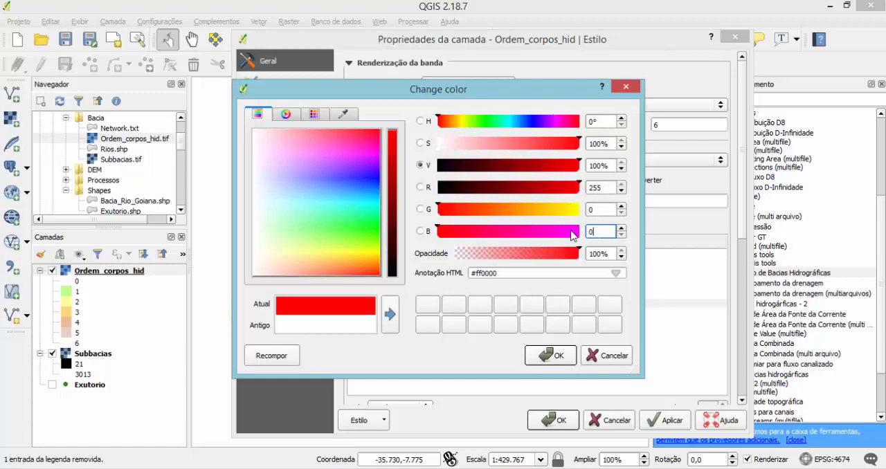
left_click(561, 355)
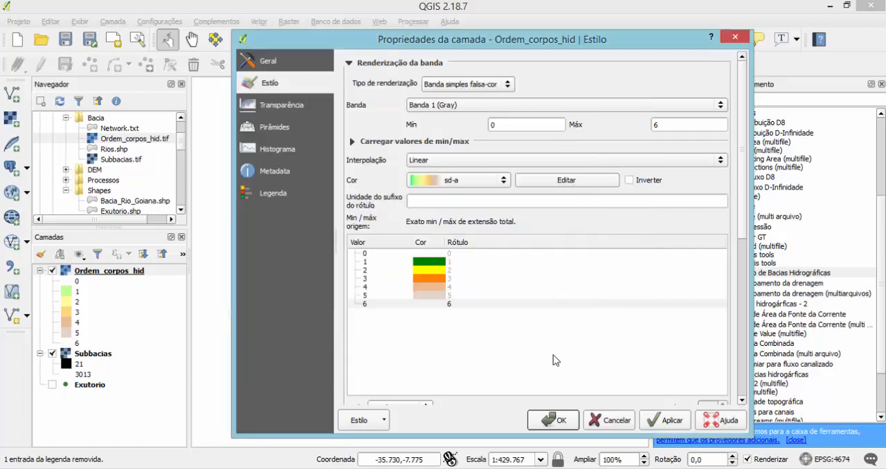
left_click(665, 423)
left_click(564, 420)
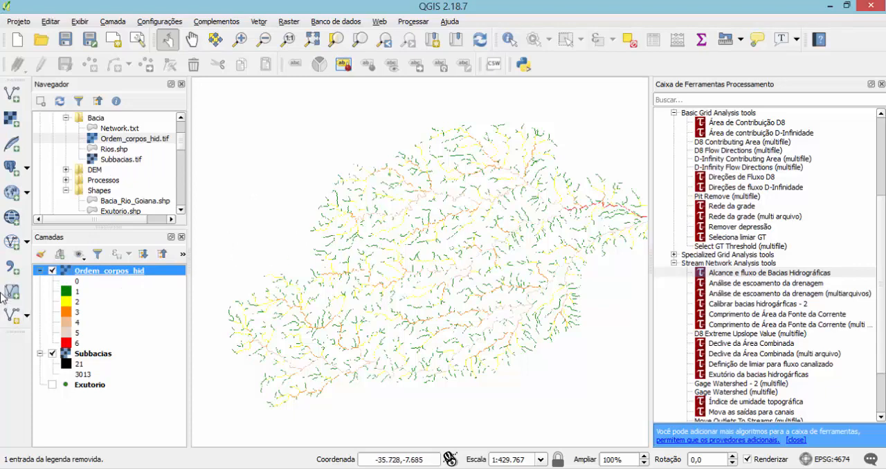
Hide the Ordem_corpos_hid layer and add Rios.shp from the Bacia folder with the SIRGAS 2000 (EPSG:4674) coordinate system.
left_click(52, 271)
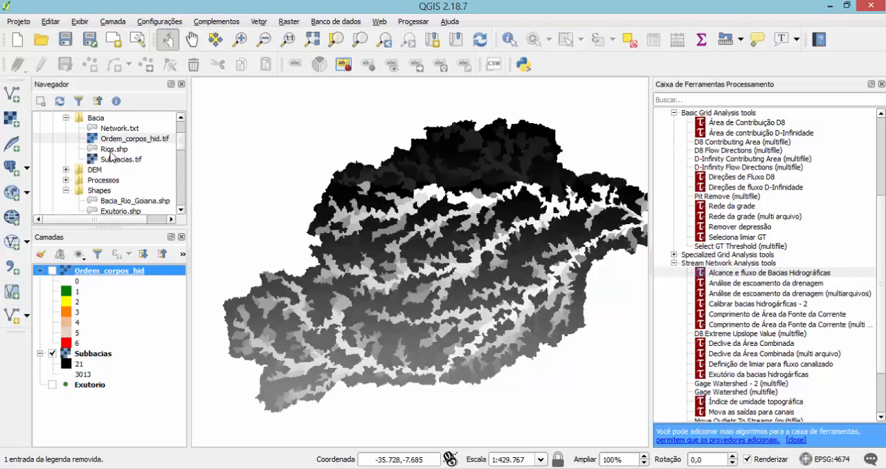
left_click_drag(116, 150, 96, 297)
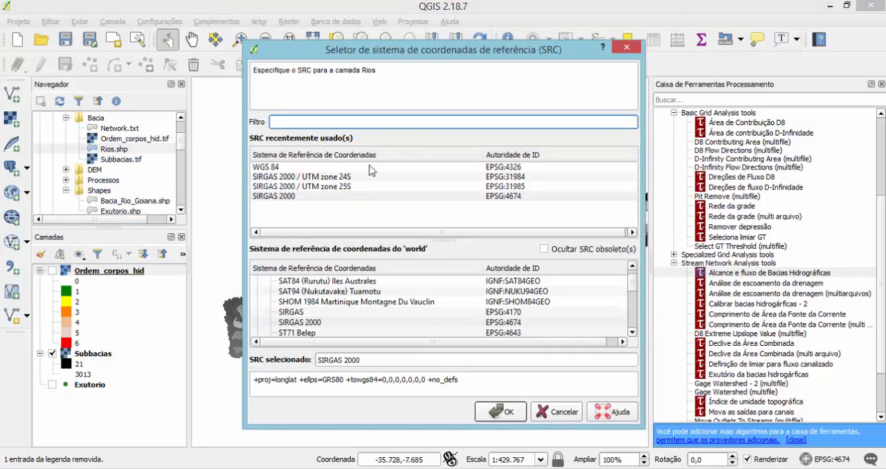
left_click(272, 197)
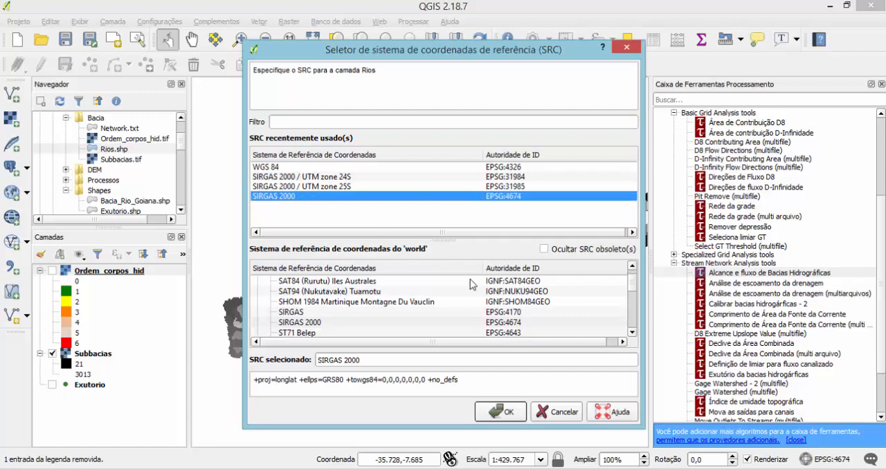
left_click(509, 413)
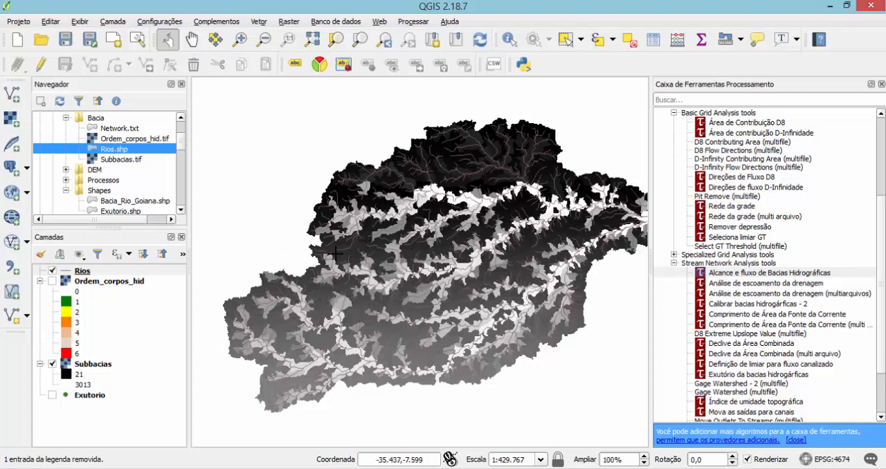
Export the Rios layer as the shapefile Rios_Final.shp in the Bacia folder and remove the original Rios layer from the project.
right_click(82, 274)
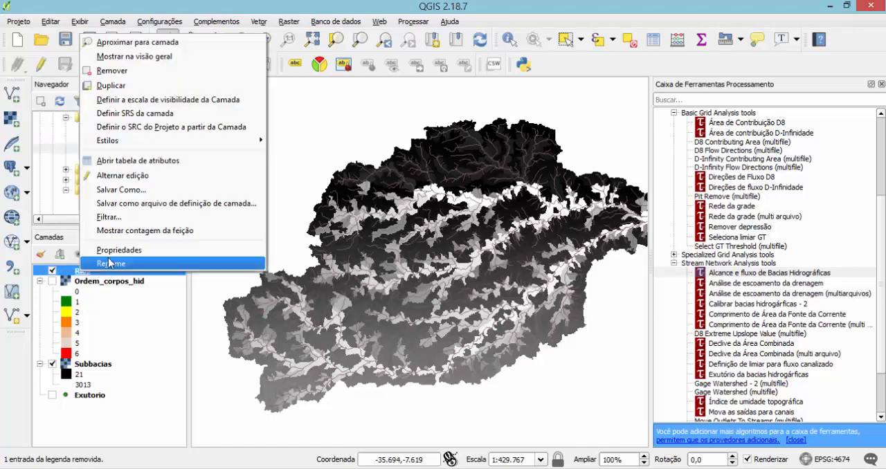
left_click(119, 190)
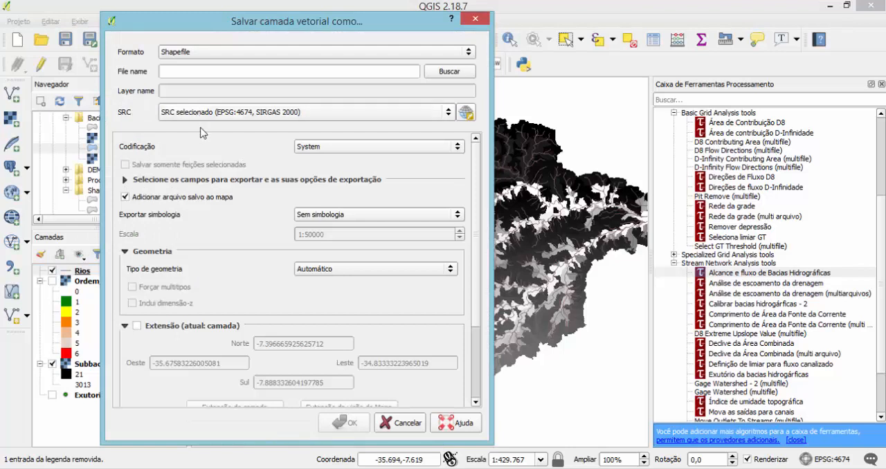
left_click(435, 75)
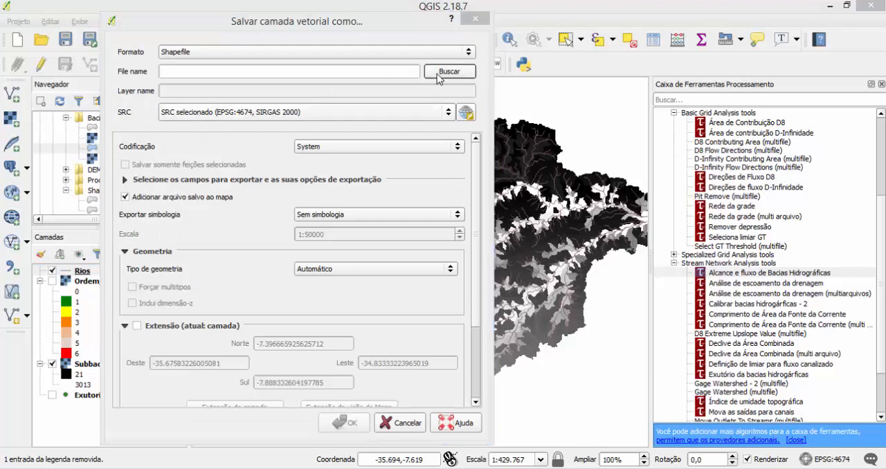
left_click(246, 128)
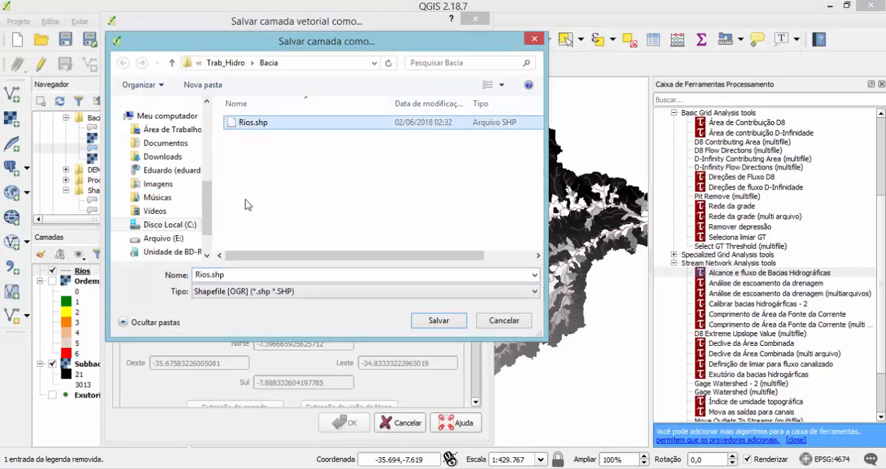
double_click(210, 274)
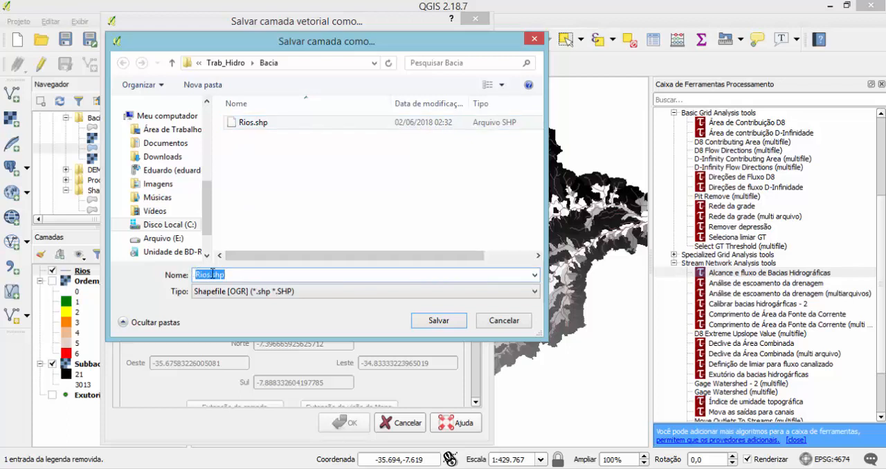
left_click(210, 274)
type("_Final")
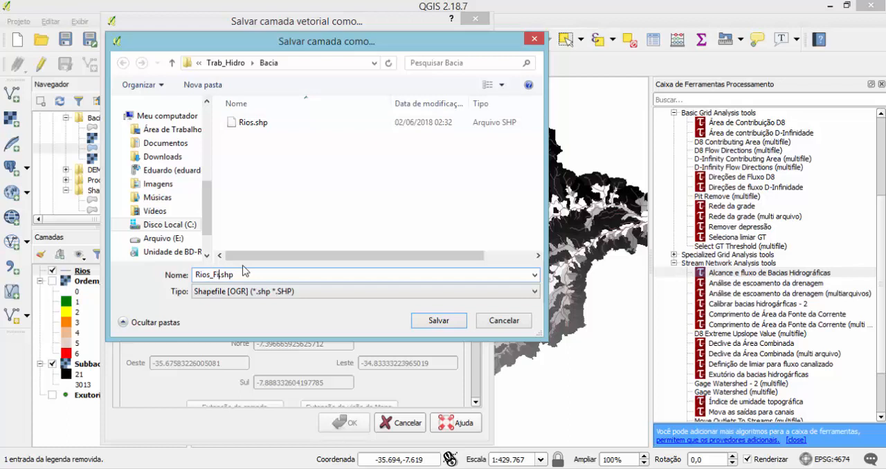
left_click(431, 320)
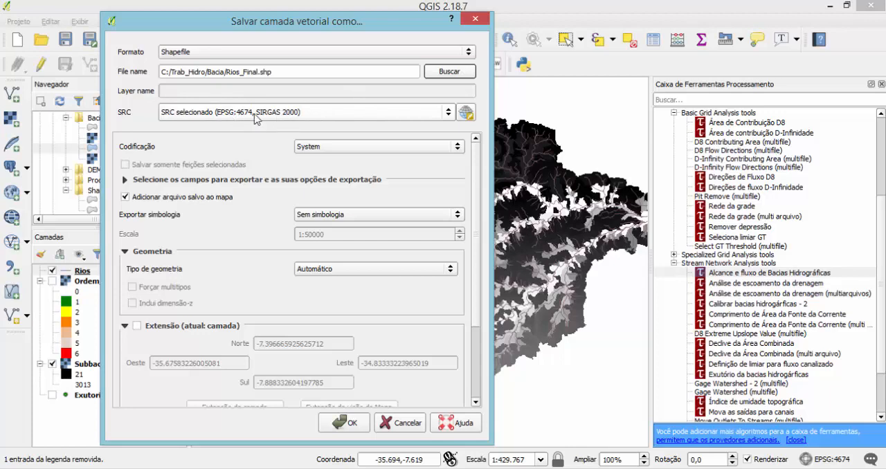
left_click(346, 423)
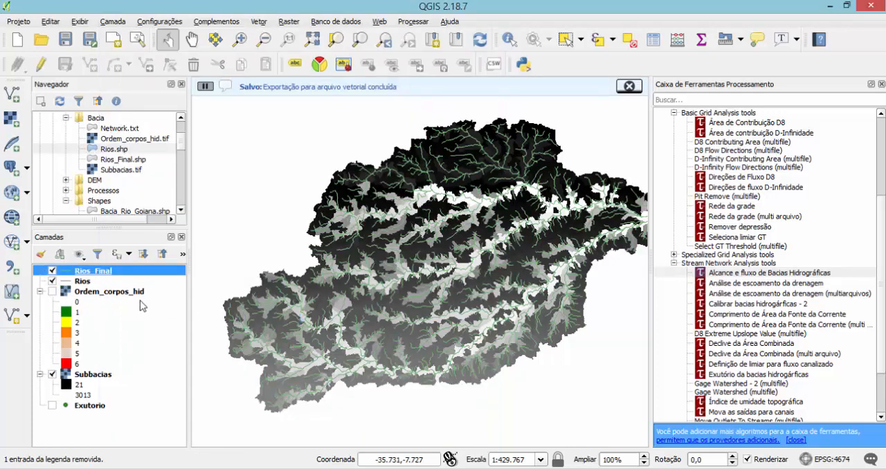
right_click(83, 283)
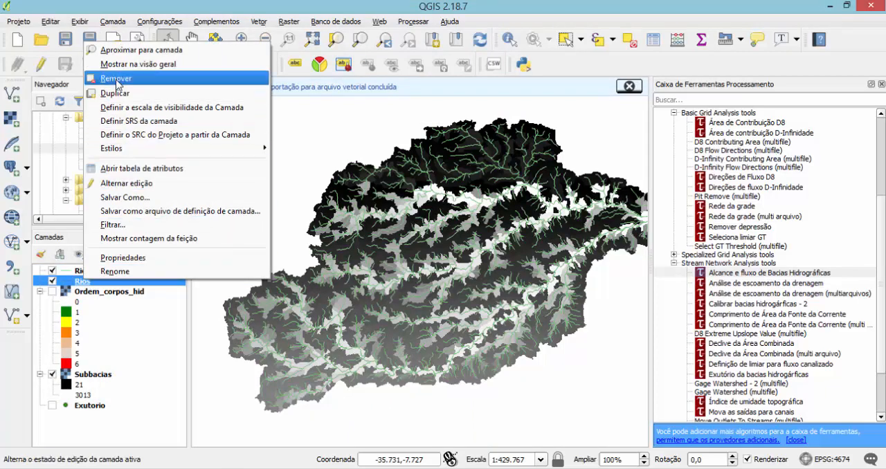
left_click(116, 78)
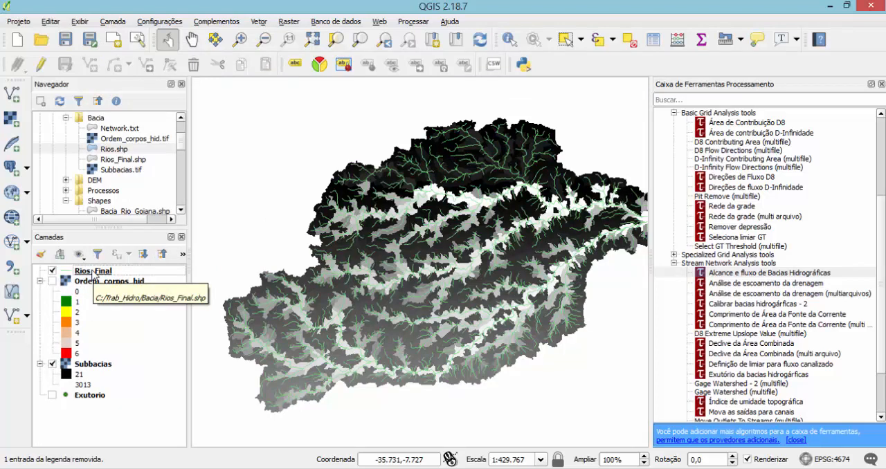
Set the Rios_Final style to categorized (Categorizado) on the Order column and classify its values.
left_click(94, 272)
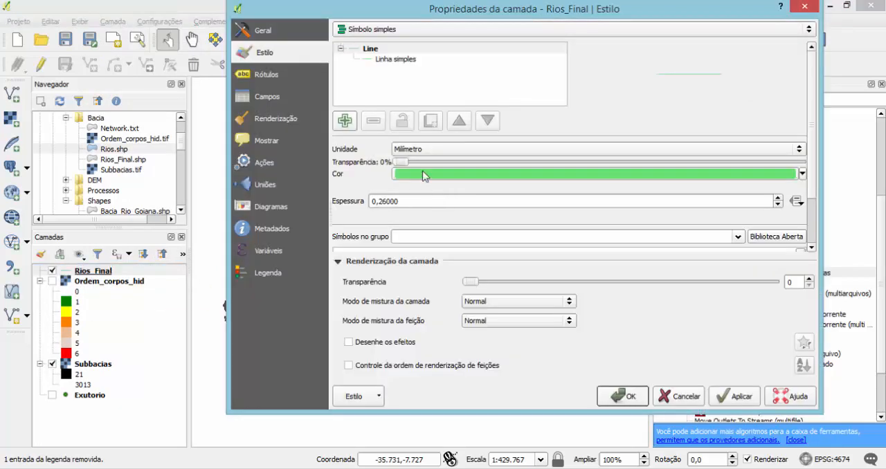
left_click(385, 34)
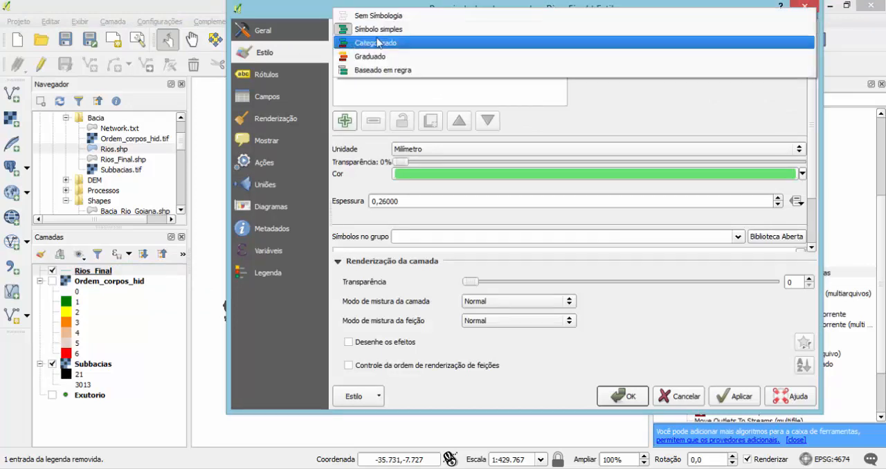
left_click(380, 42)
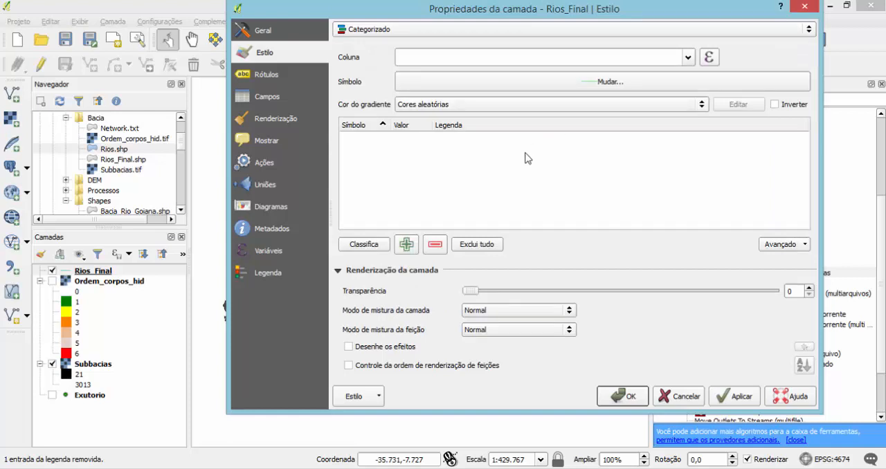
left_click(688, 58)
left_click(431, 152)
left_click(363, 244)
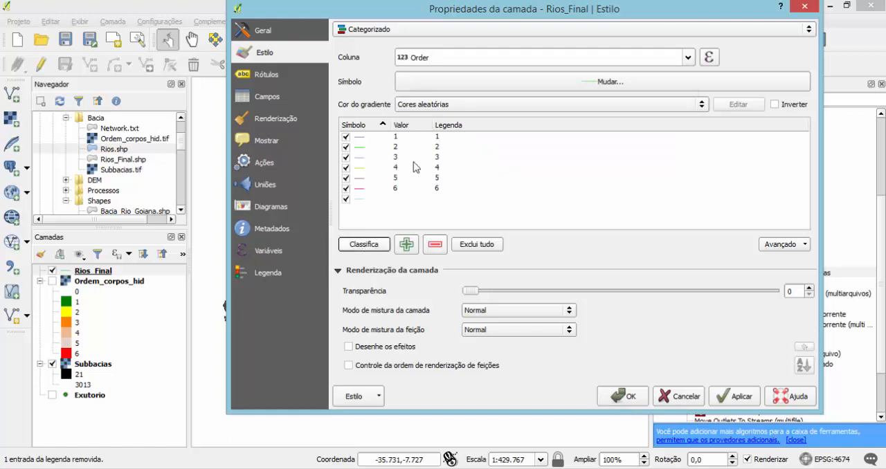
Delete the category without a value from the Rios_Final classes and apply the style.
left_click(363, 201)
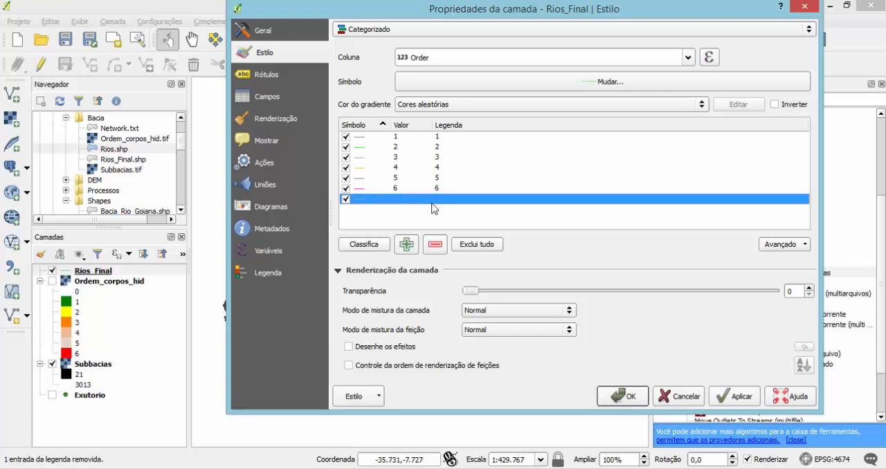
left_click(434, 244)
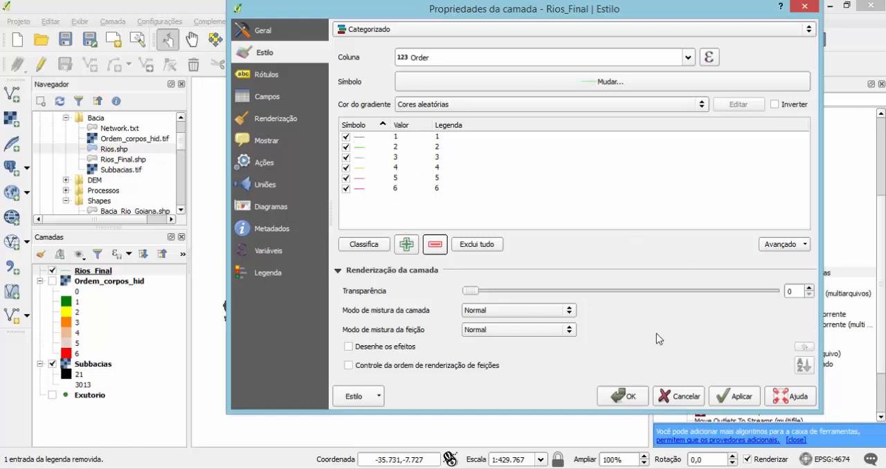
left_click(736, 397)
left_click(643, 399)
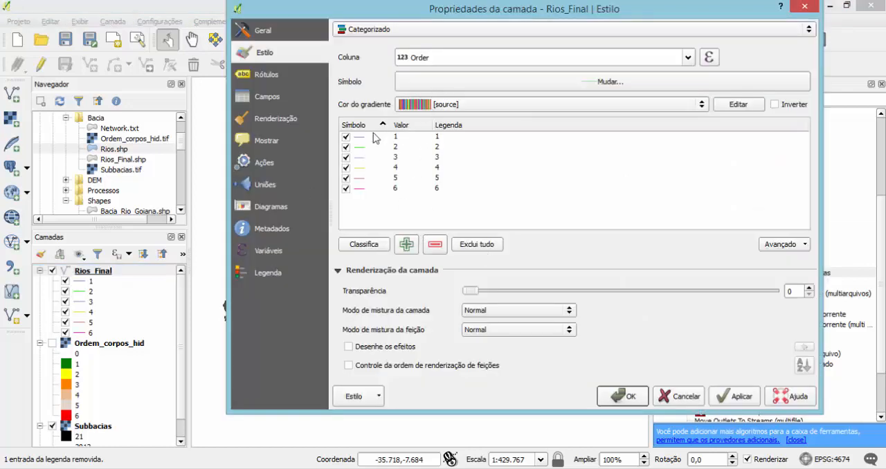
Set the line colour of the order 1 class in Rios_Final to the standard dark blue.
double_click(361, 138)
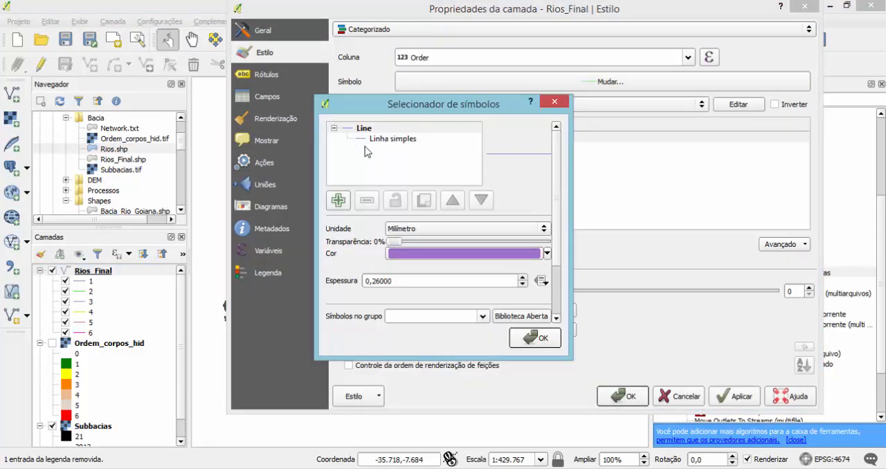
left_click(547, 253)
left_click(394, 397)
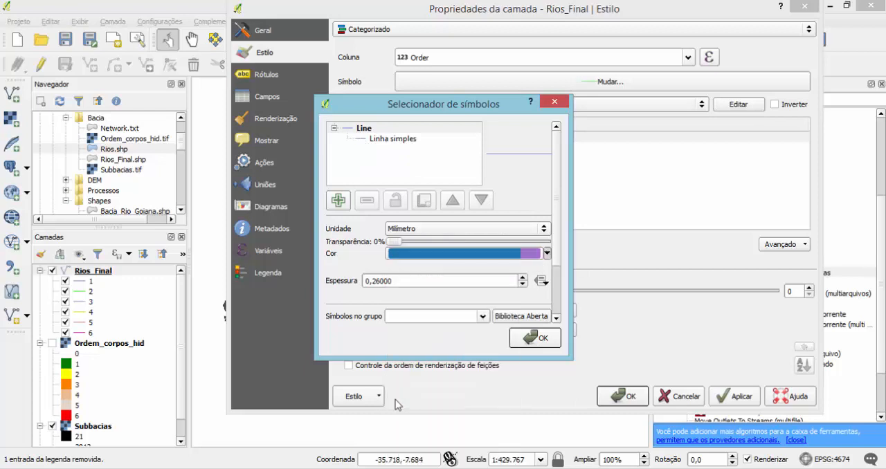
left_click(527, 340)
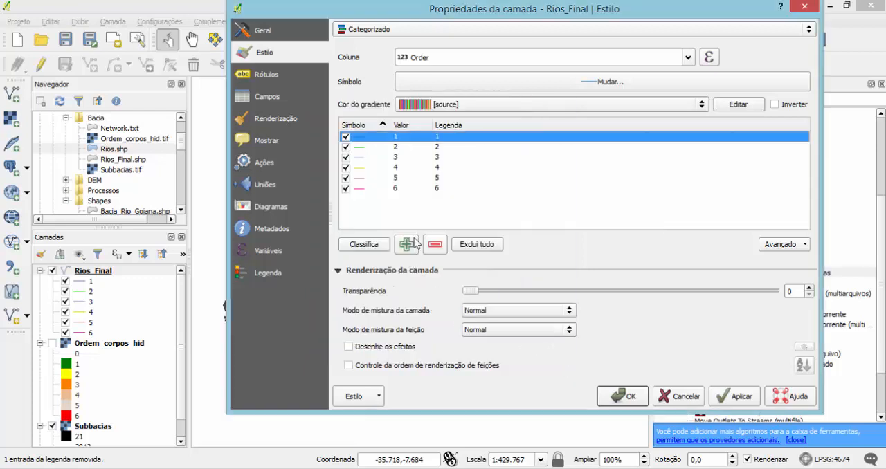
Set the order 2 class line to the same dark blue with a thickness of 0,4 mm.
double_click(359, 147)
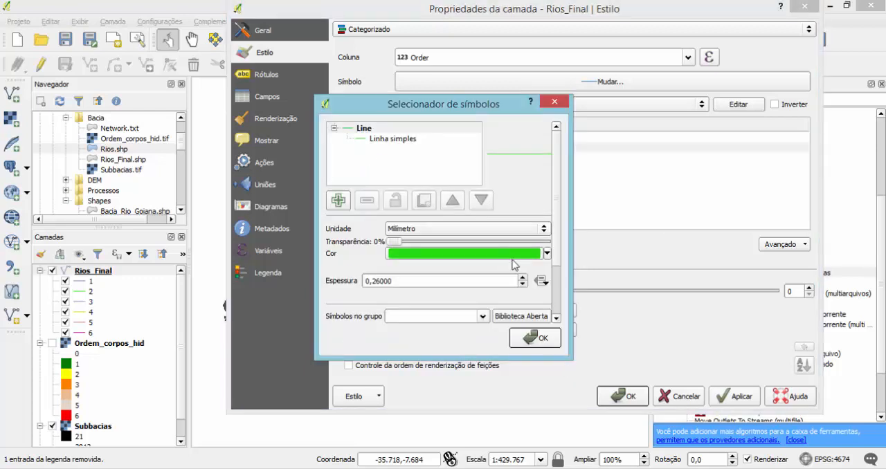
left_click(547, 253)
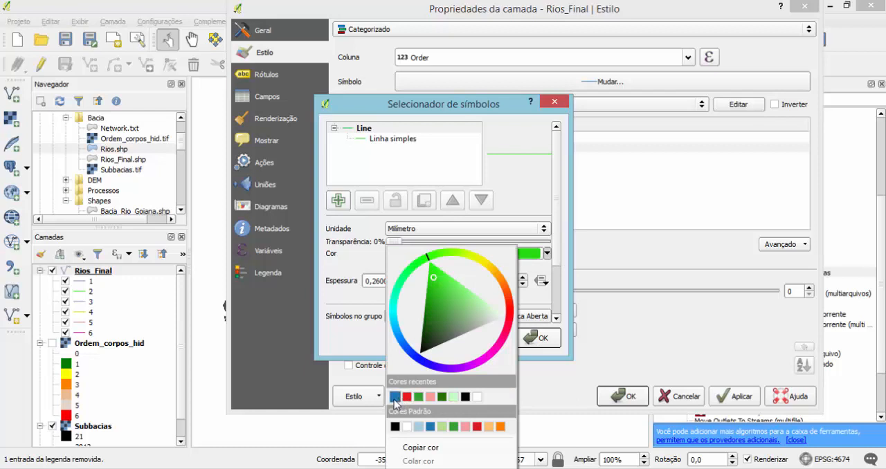
left_click(395, 397)
left_click_drag(397, 281, 373, 281)
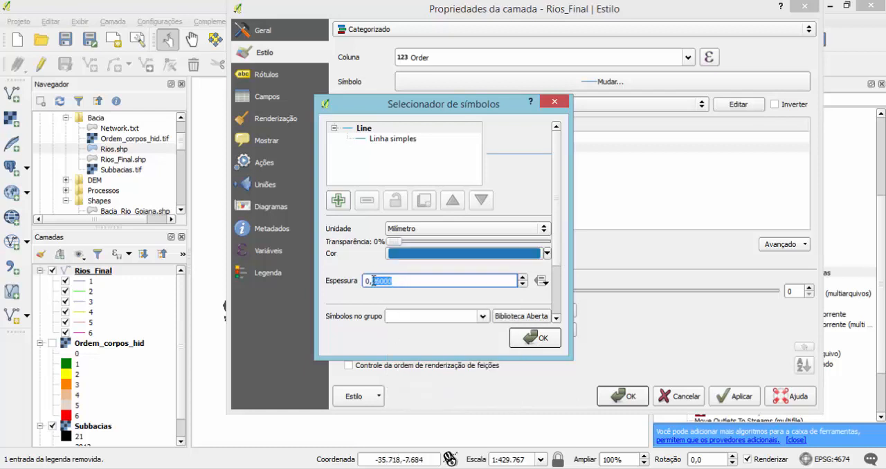
type("6")
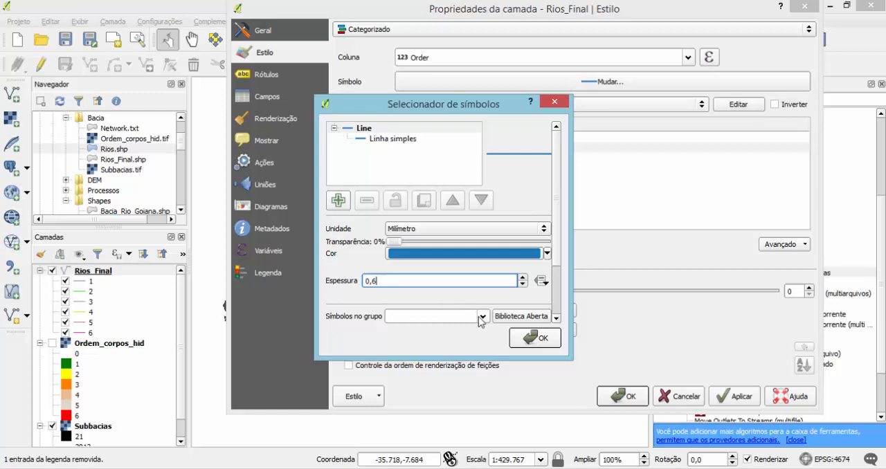
key("BackSpace")
type("5")
key("BackSpace")
type("4")
left_click(533, 341)
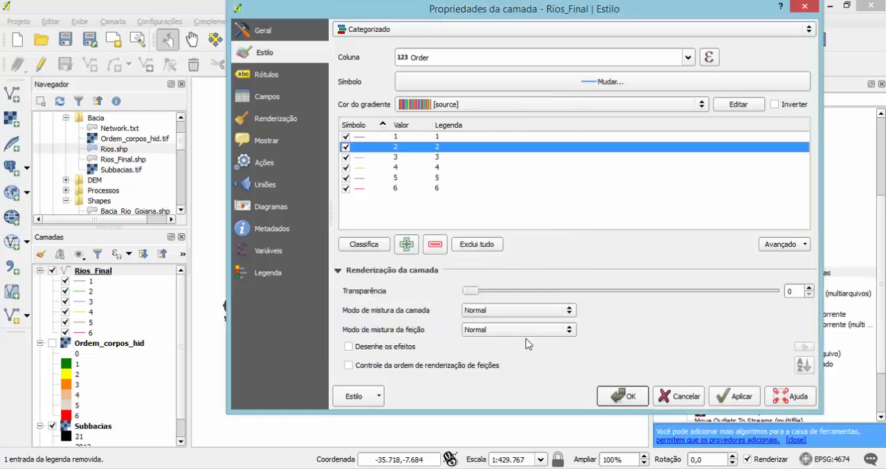
Set the order 3 class line to the same dark blue with a thickness of 0,6 mm.
double_click(360, 164)
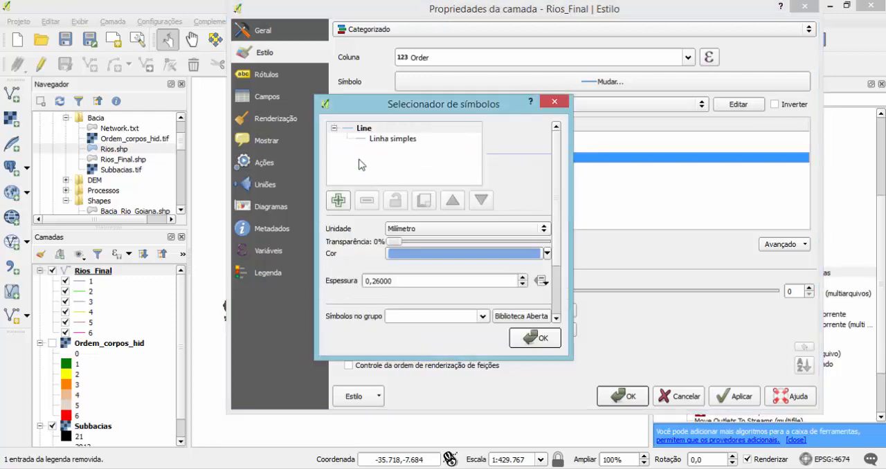
left_click(546, 254)
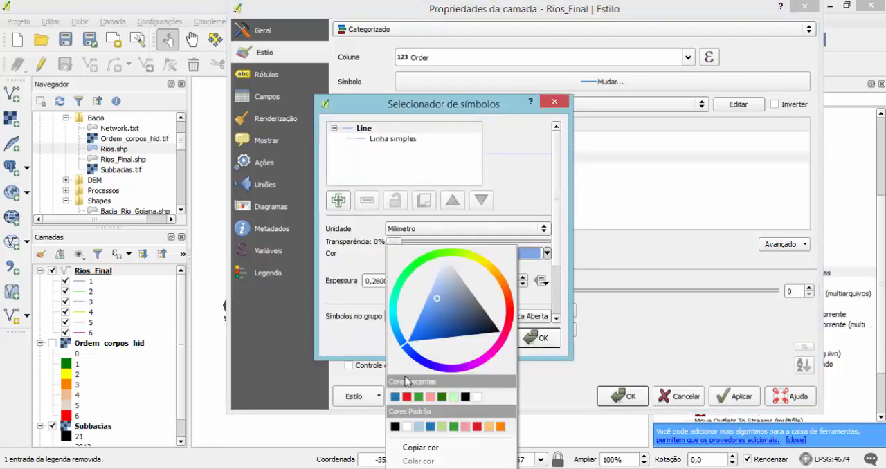
left_click(396, 397)
left_click_drag(399, 281, 374, 281)
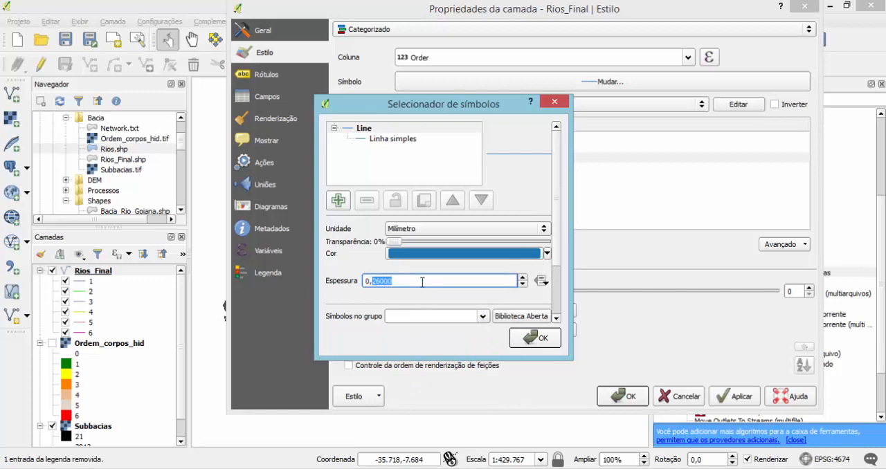
type("6")
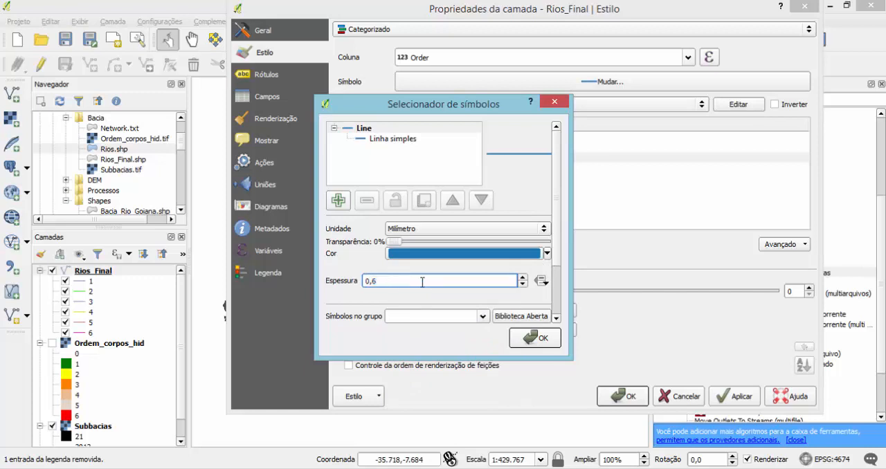
left_click(530, 339)
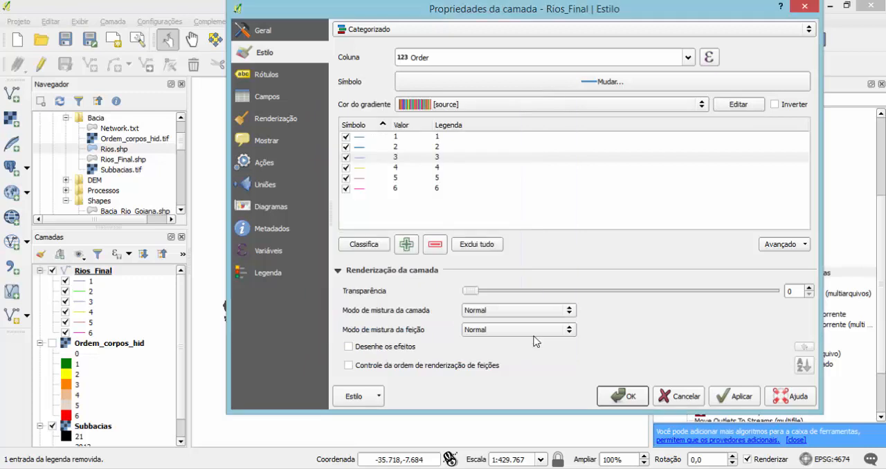
Set the order 4 class line to the same dark blue with a thickness of 0,8 mm.
double_click(362, 167)
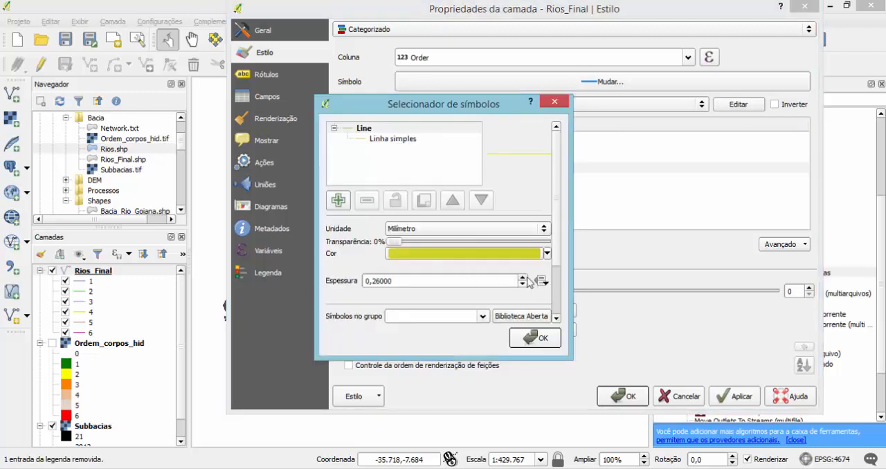
left_click(547, 253)
left_click(398, 400)
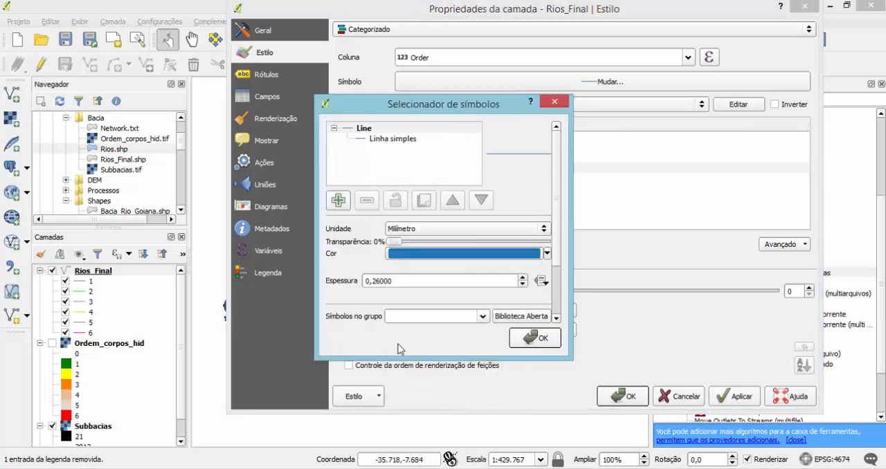
left_click_drag(395, 282, 381, 279)
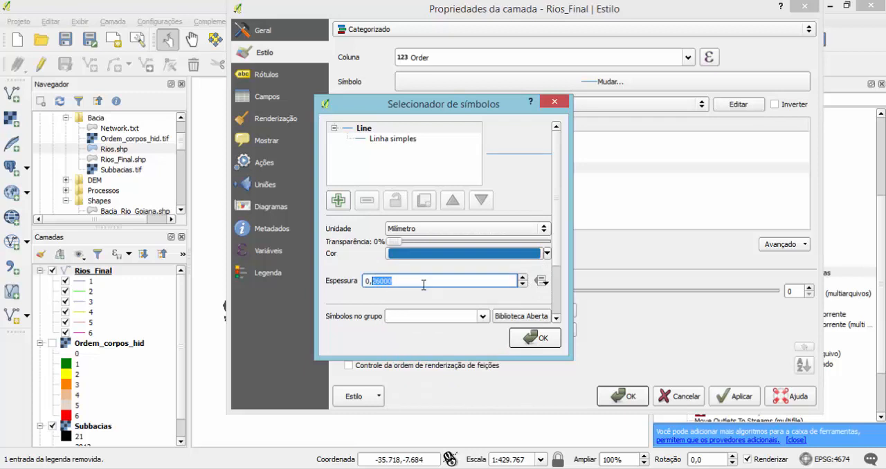
type("8")
left_click(534, 337)
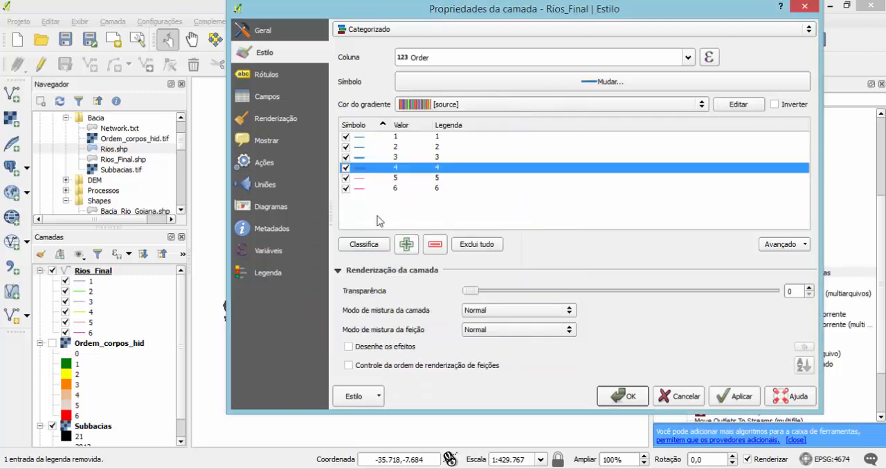
Set the order 5 class line in Rios_Final to the same dark blue with a thickness of 1 mm.
double_click(358, 178)
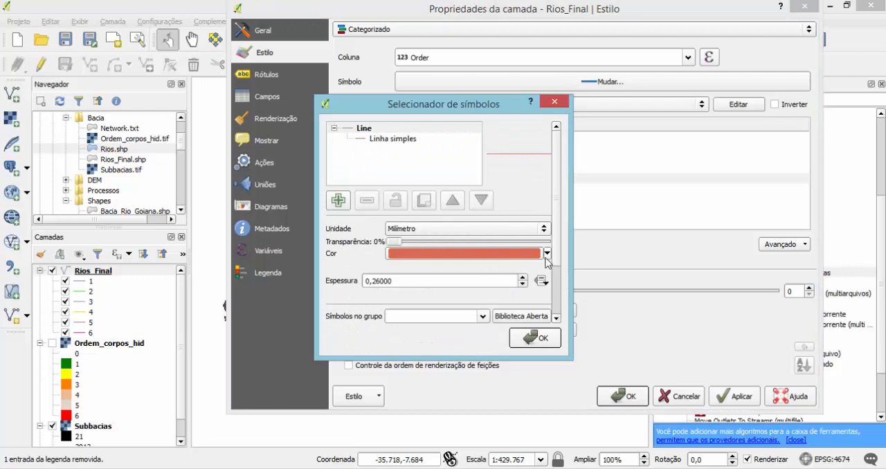
left_click(546, 254)
left_click(395, 397)
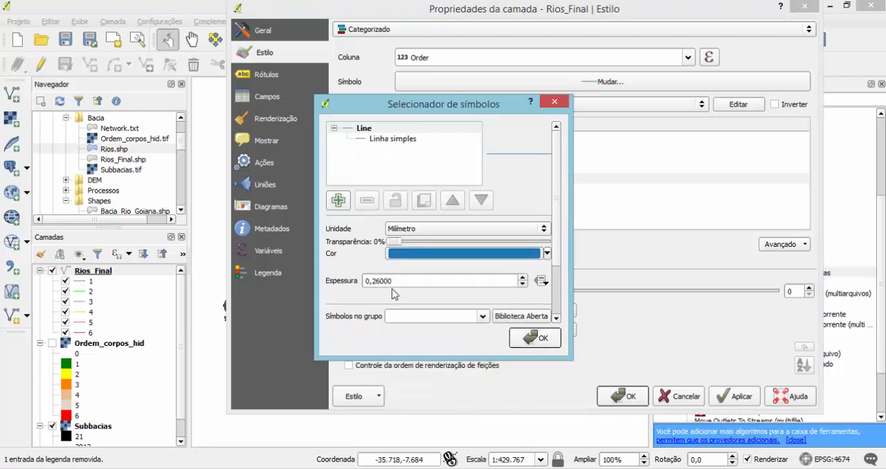
left_click_drag(391, 281, 353, 284)
type("2")
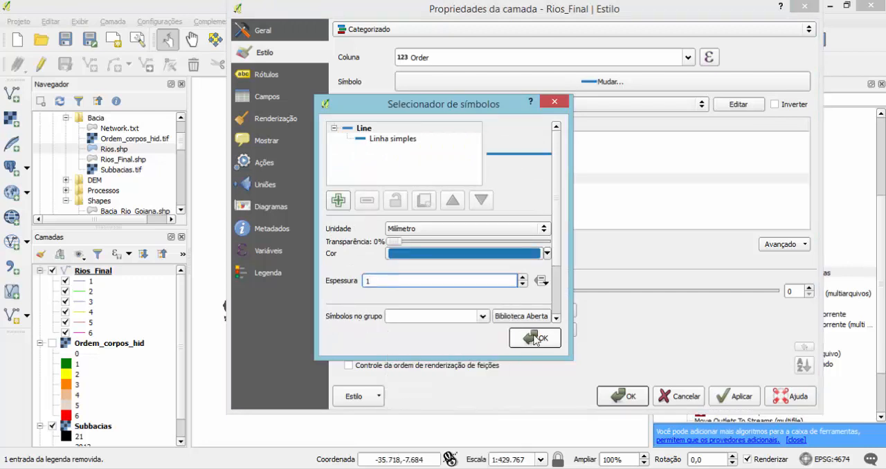
left_click(534, 337)
Set the order 6 class line to the same dark blue with a thickness of 1,2 mm and apply the Rios_Final style.
double_click(359, 188)
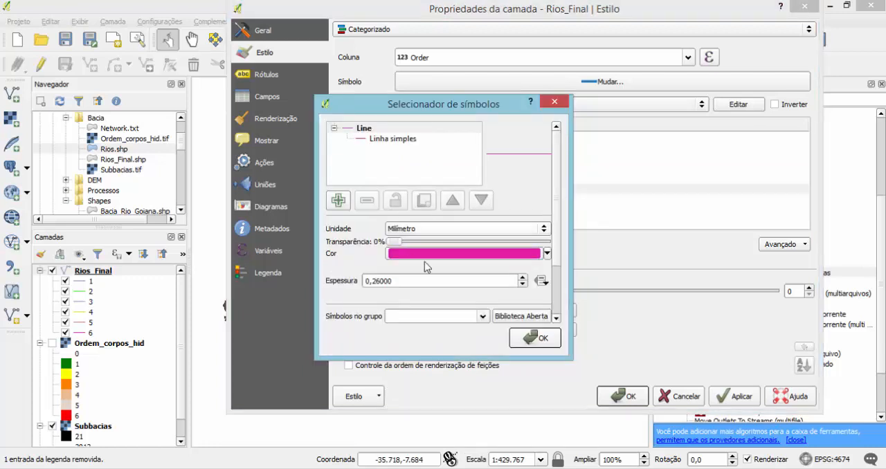
left_click(546, 254)
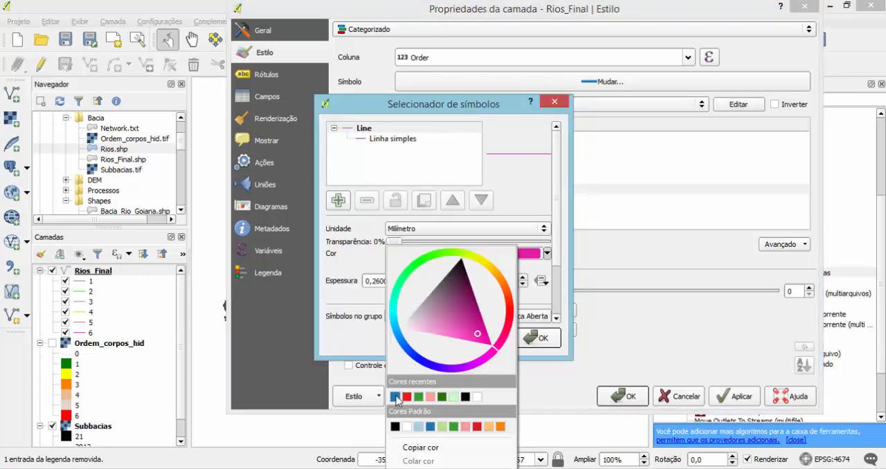
left_click(395, 396)
left_click_drag(398, 281, 342, 281)
type("1,2")
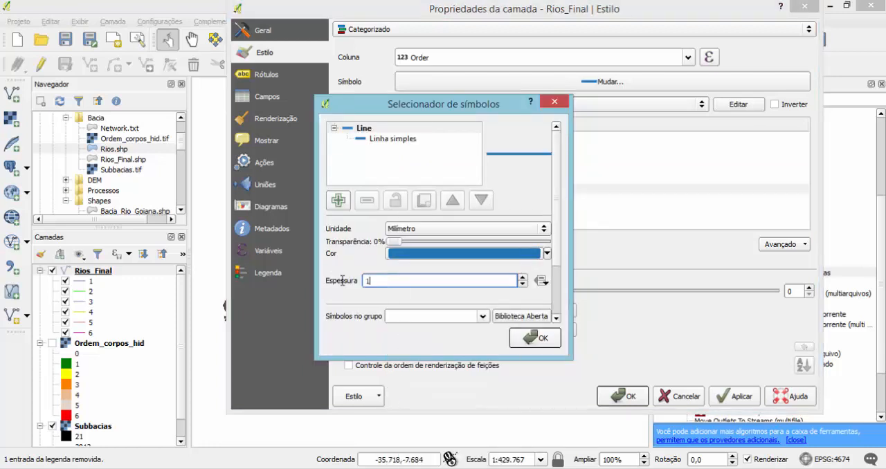
left_click(514, 340)
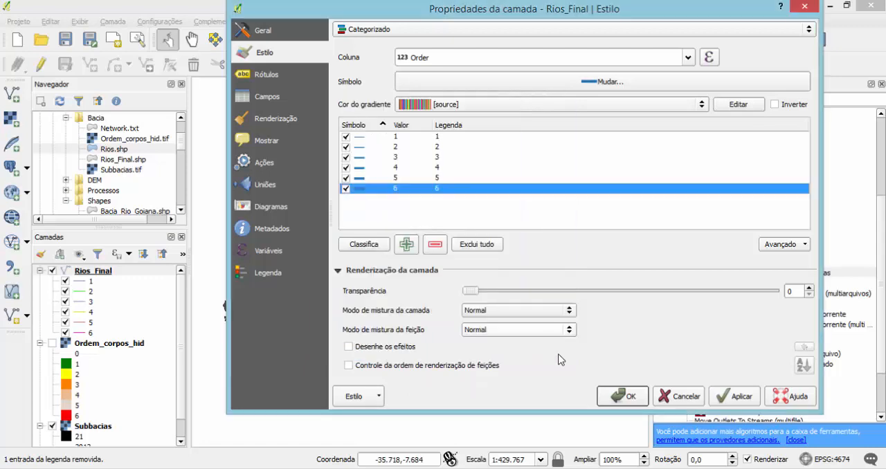
left_click(739, 396)
left_click(628, 397)
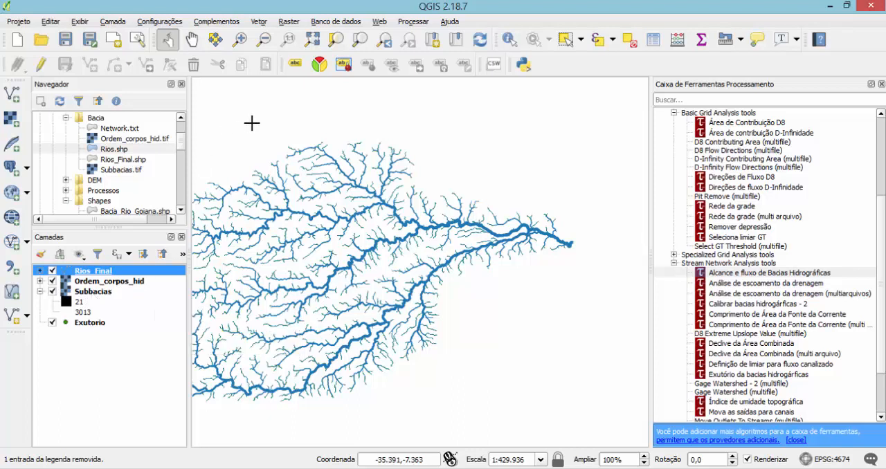
Start the raster-to-vector (polygonize) conversion with Subbacias as the input raster.
left_click(290, 22)
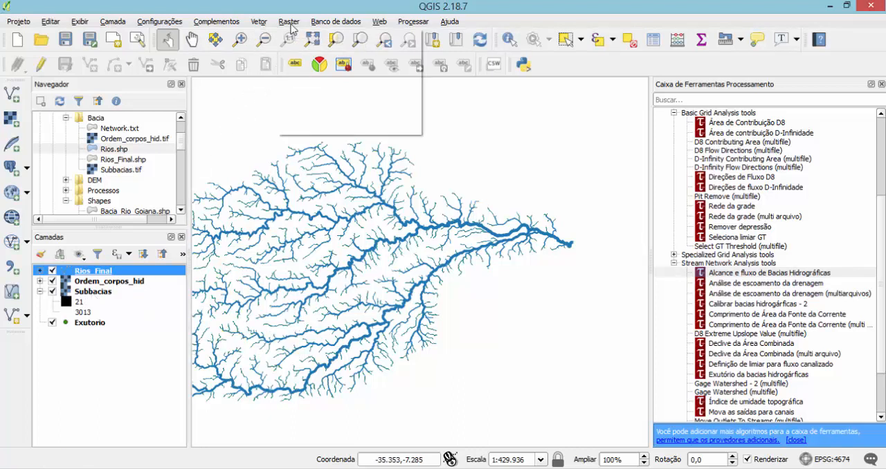
mouse_move(368, 80)
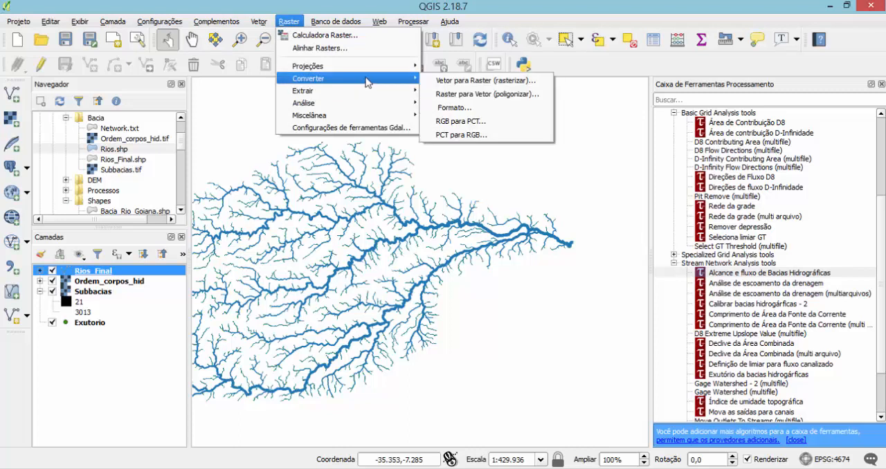
left_click(487, 94)
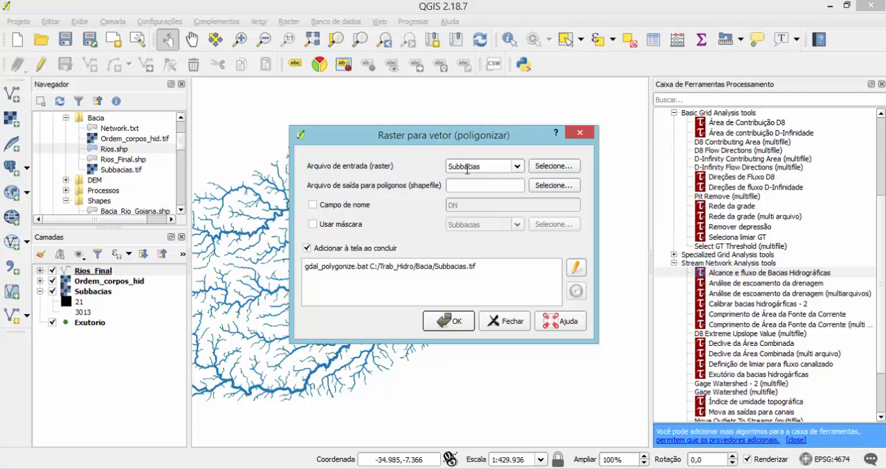
left_click(517, 167)
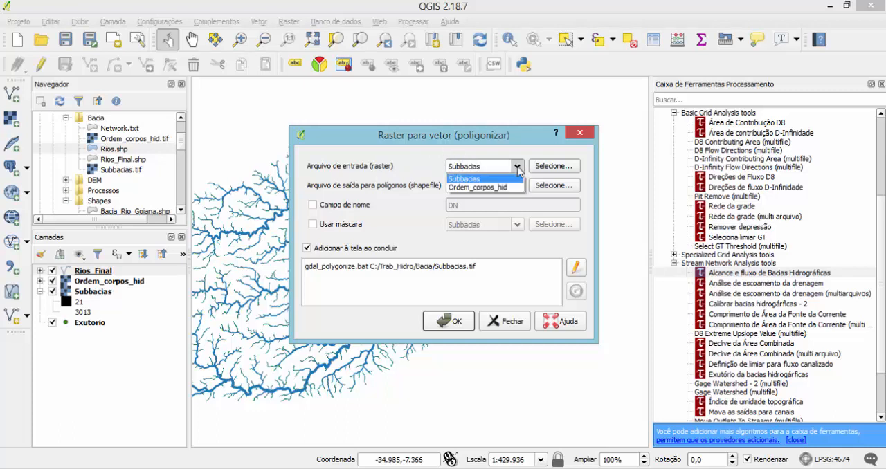
left_click(516, 170)
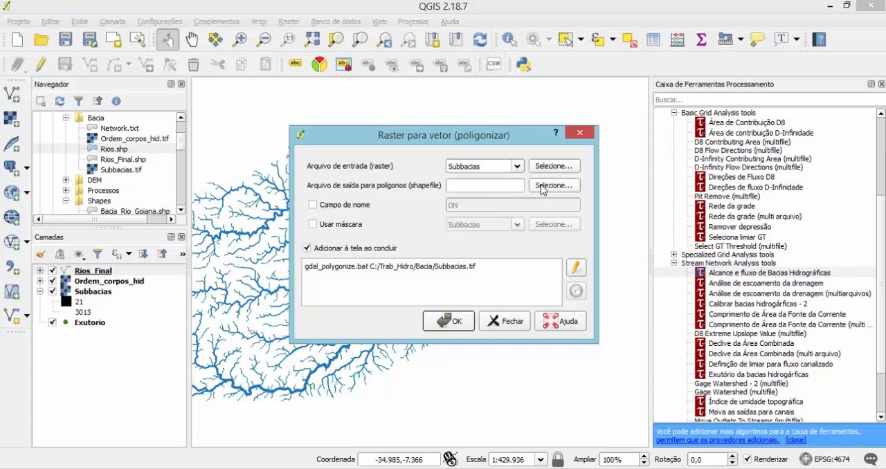
Set the polygon output shapefile to Microbacias in the folder C:\Trab_Hidro\Bacia.
left_click(542, 186)
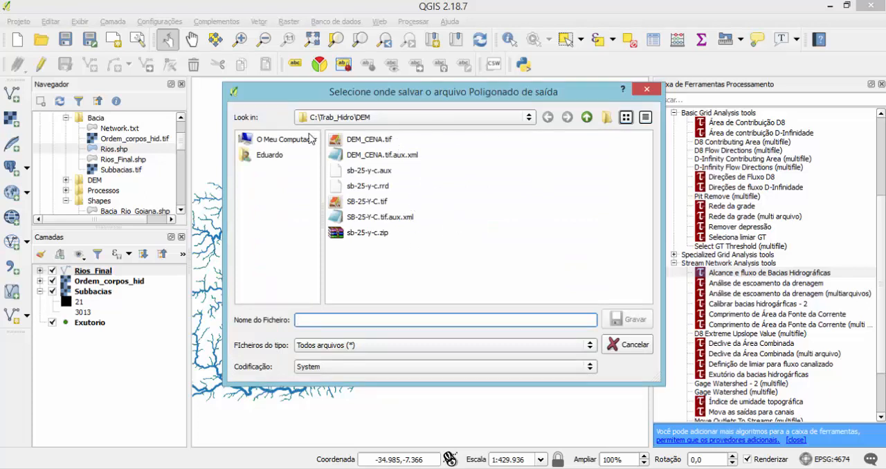
left_click(530, 120)
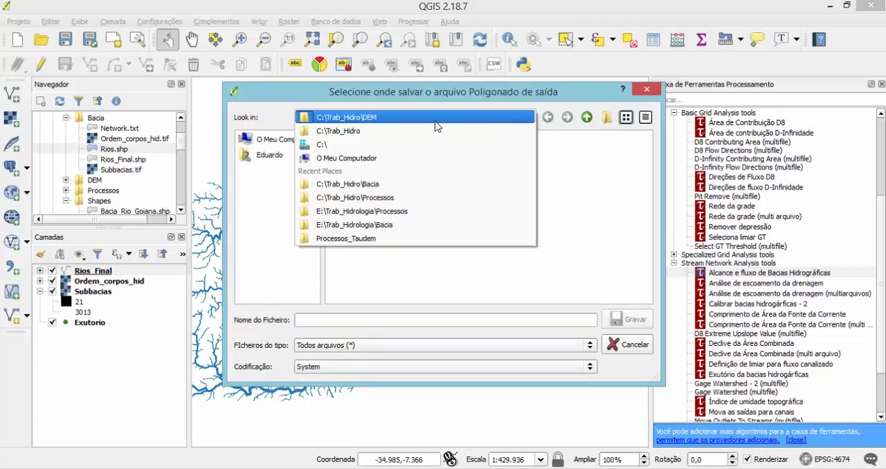
left_click(429, 144)
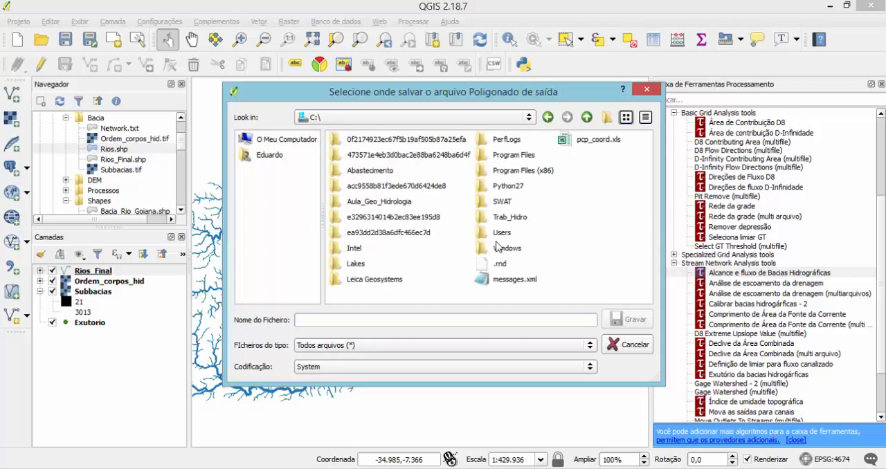
double_click(504, 218)
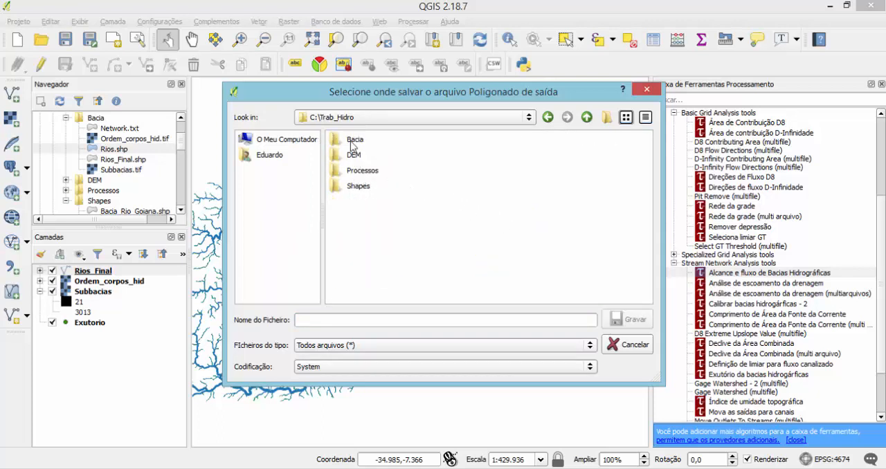
double_click(353, 141)
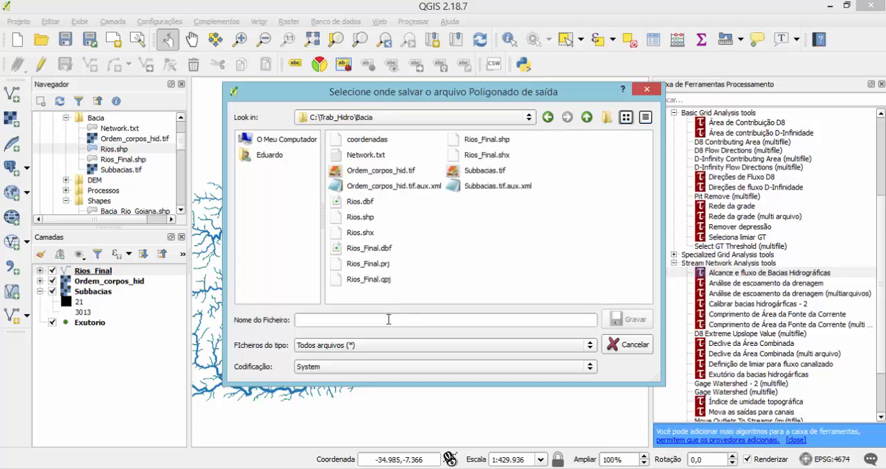
left_click(345, 387)
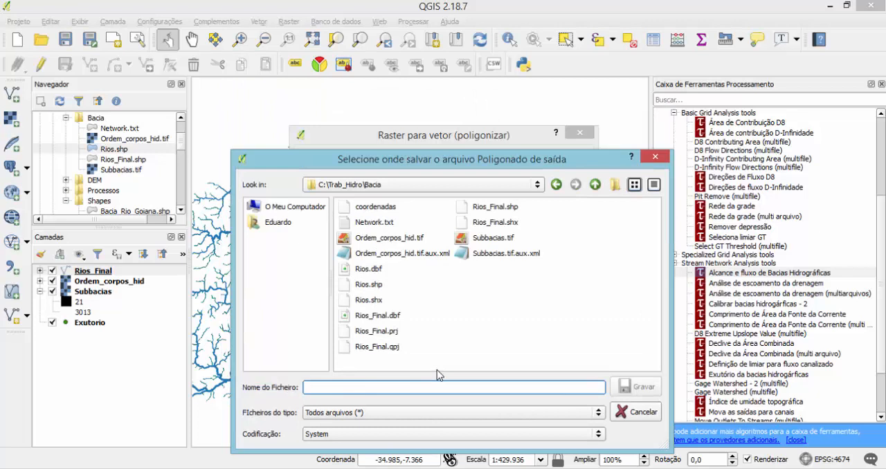
type("Micr")
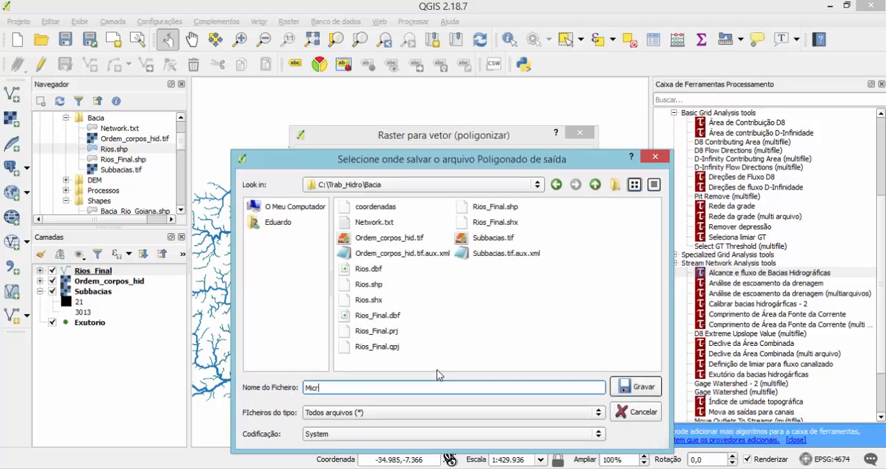
type("obacias")
left_click(625, 387)
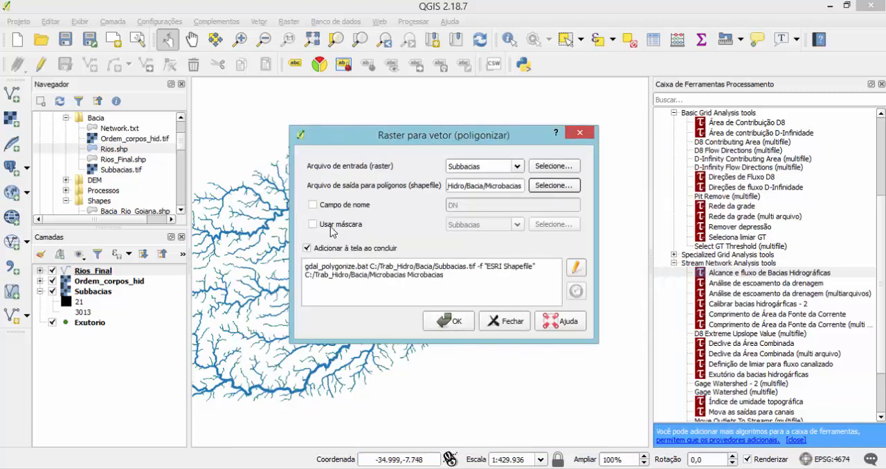
Enable the field name DN, run the polygonize conversion and close the tool when it is done.
left_click(312, 205)
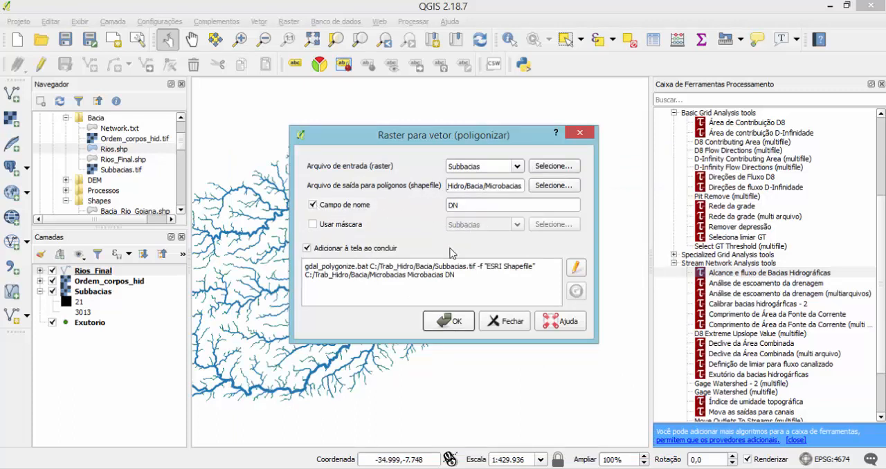
left_click(457, 322)
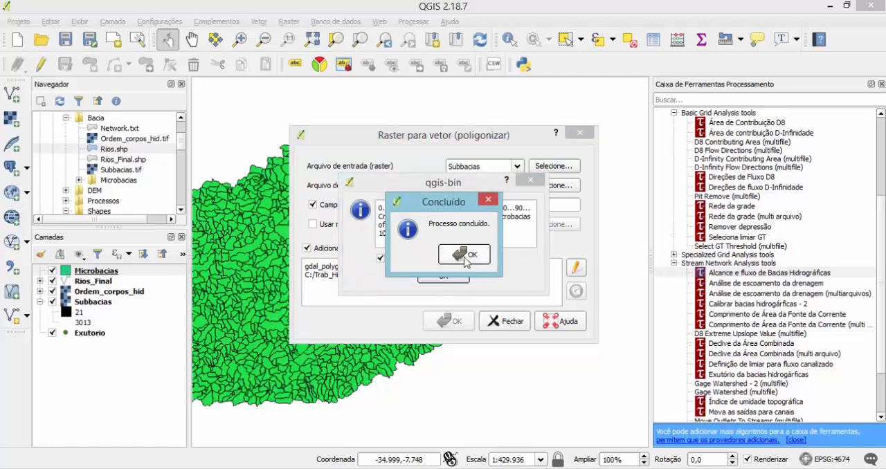
left_click(467, 256)
left_click(458, 277)
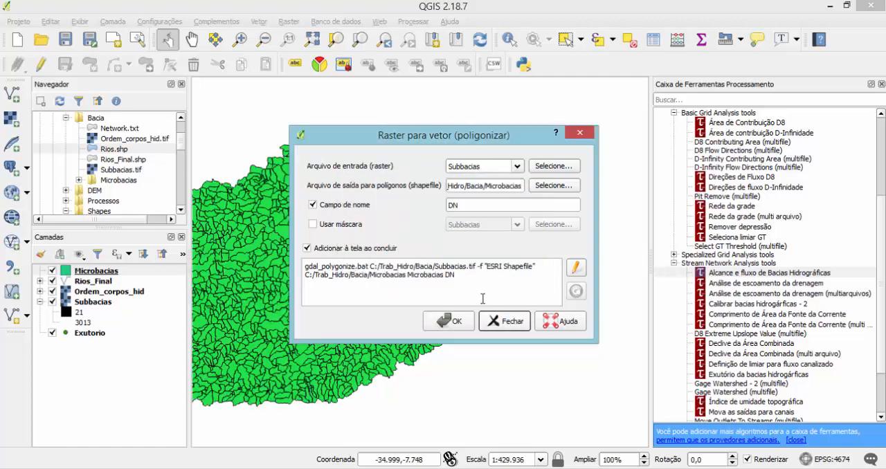
left_click(507, 323)
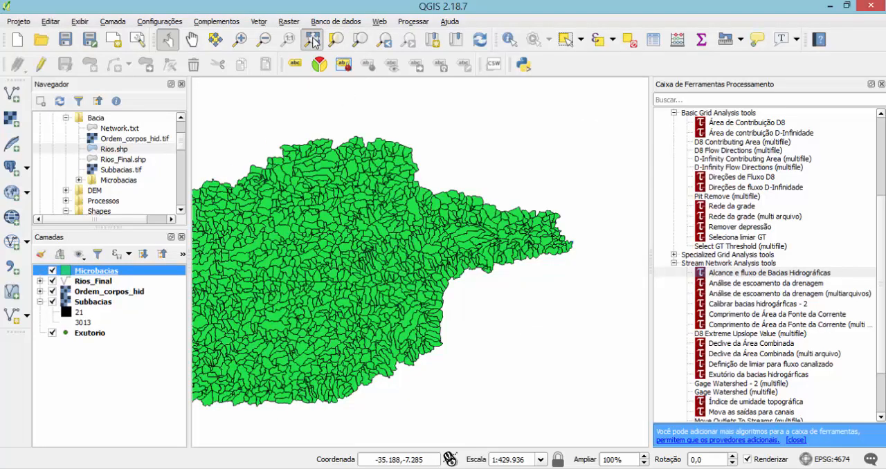
Change the symbol layer type of the Microbacias fill to Contorno: Linha simples.
left_click(311, 39)
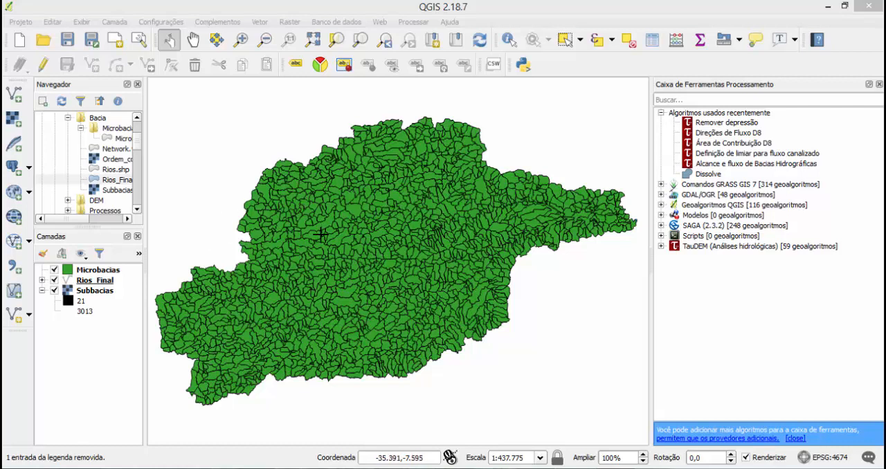
left_click(82, 271)
double_click(82, 271)
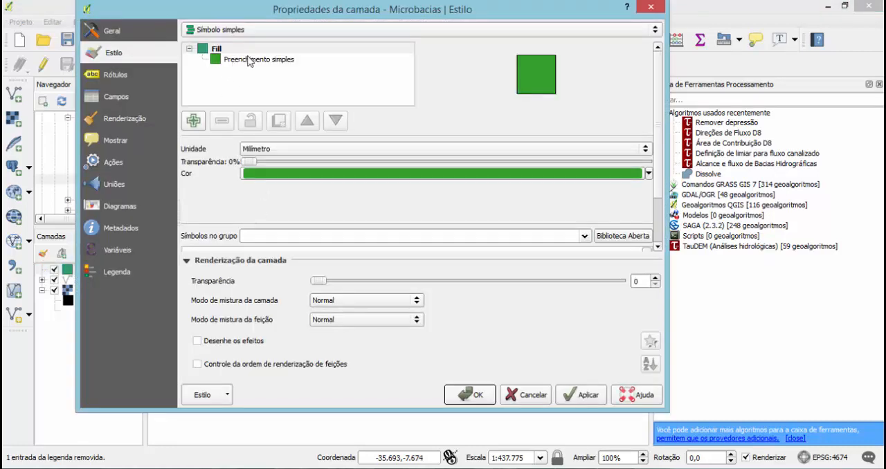
left_click(249, 61)
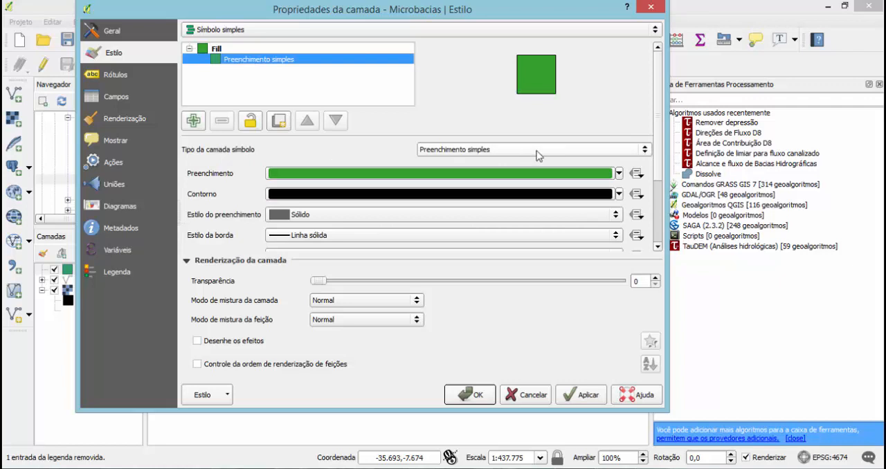
left_click(644, 150)
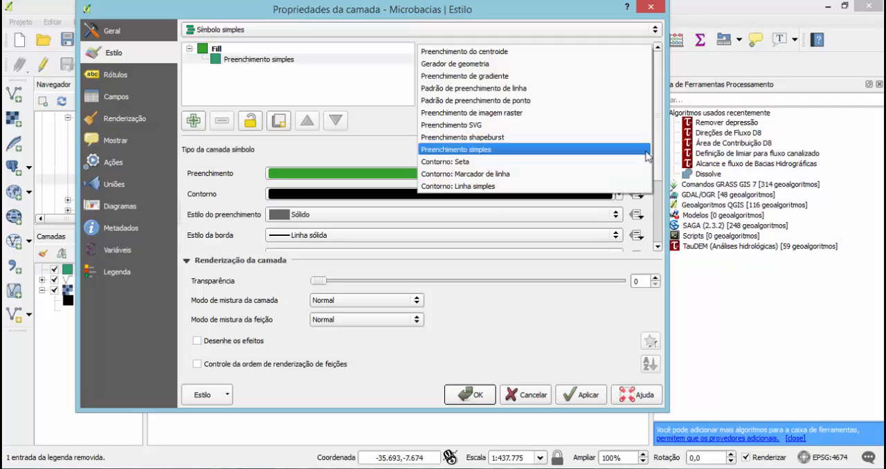
left_click(478, 187)
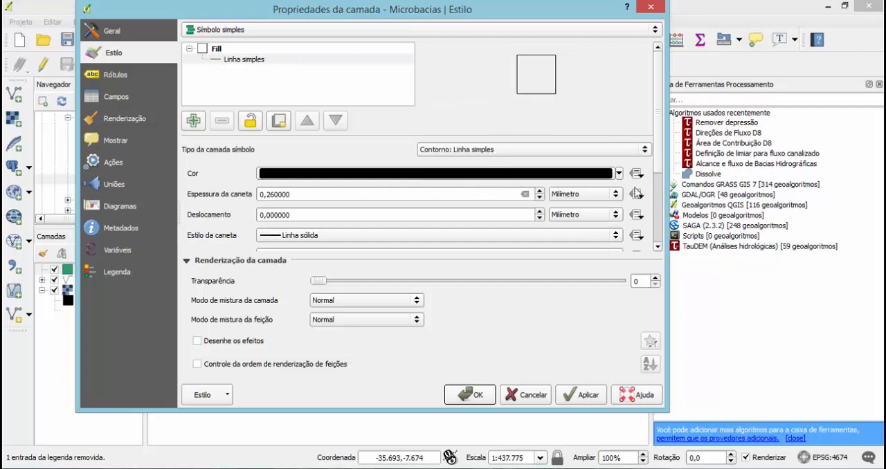
Set the Microbacias outline colour to the standard light orange and apply the layer style.
left_click(620, 175)
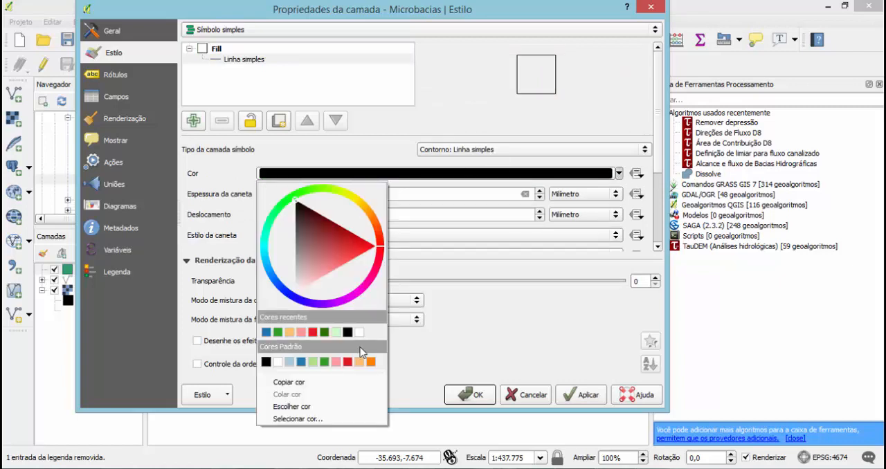
left_click(359, 362)
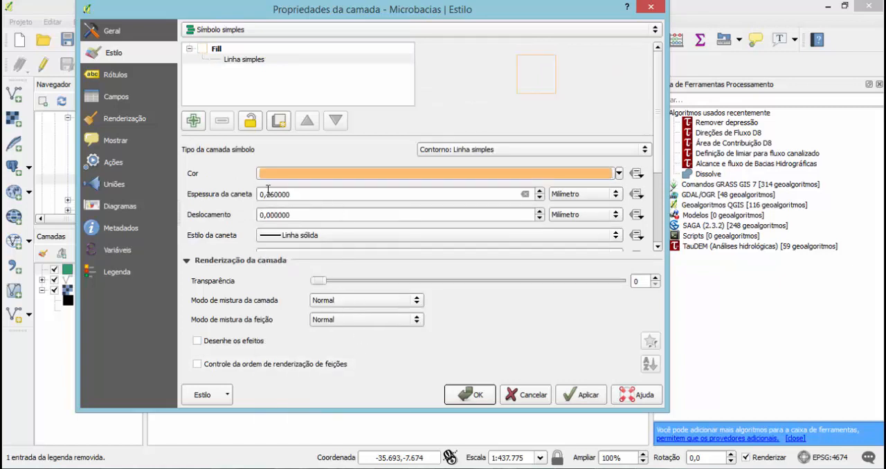
left_click(576, 398)
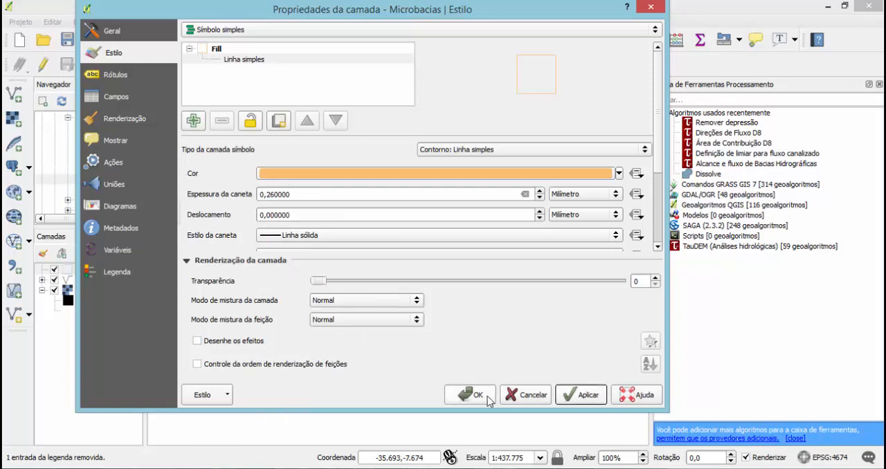
left_click(485, 398)
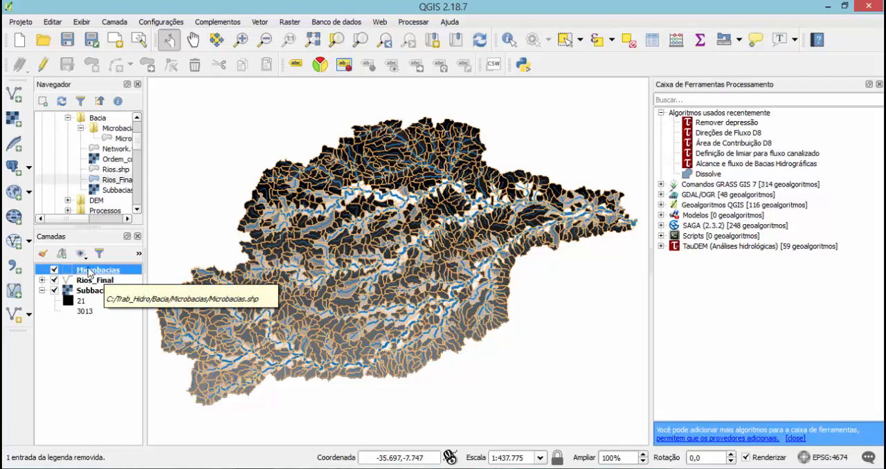
Change the render type of the Subbacias raster layer to Banda simples falsa-cor.
double_click(90, 294)
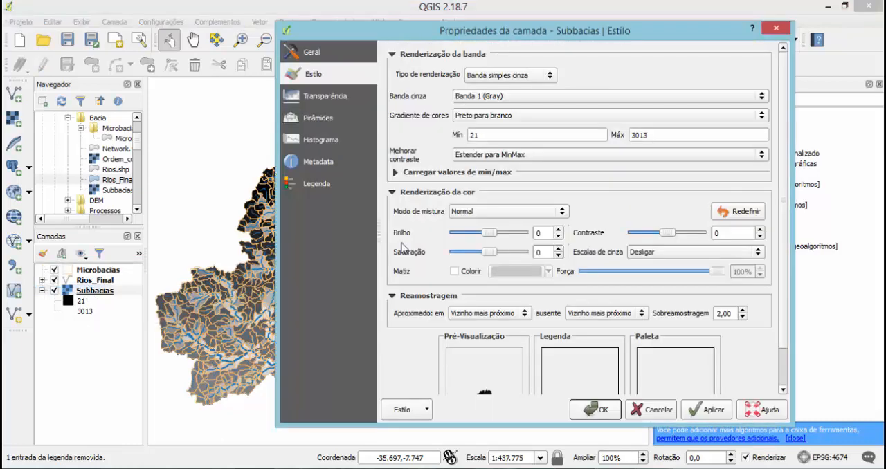
left_click(550, 75)
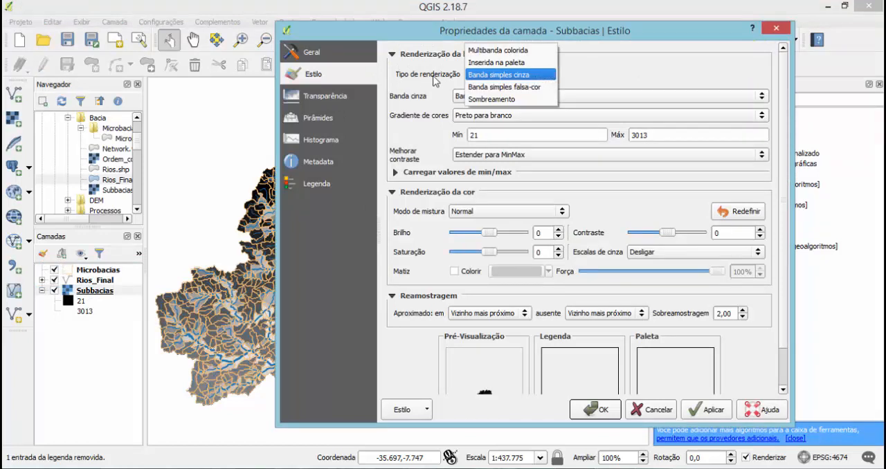
left_click(530, 87)
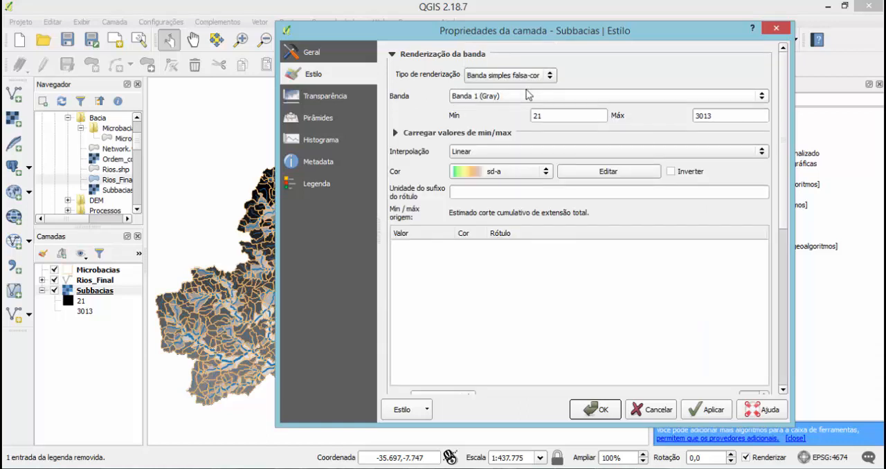
Load the Subbacias band's Mín / Máx values with precision Real (mais lento) and apply the style with the sd-a colour ramp.
left_click(395, 132)
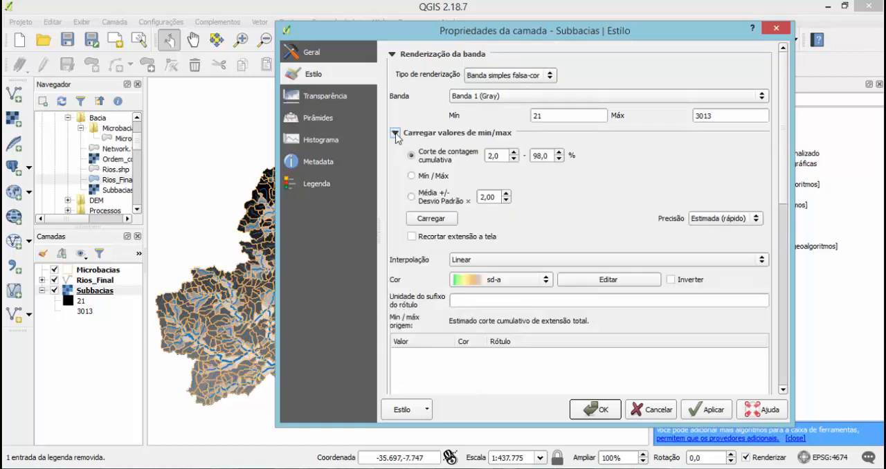
left_click(413, 176)
left_click(730, 220)
left_click(731, 230)
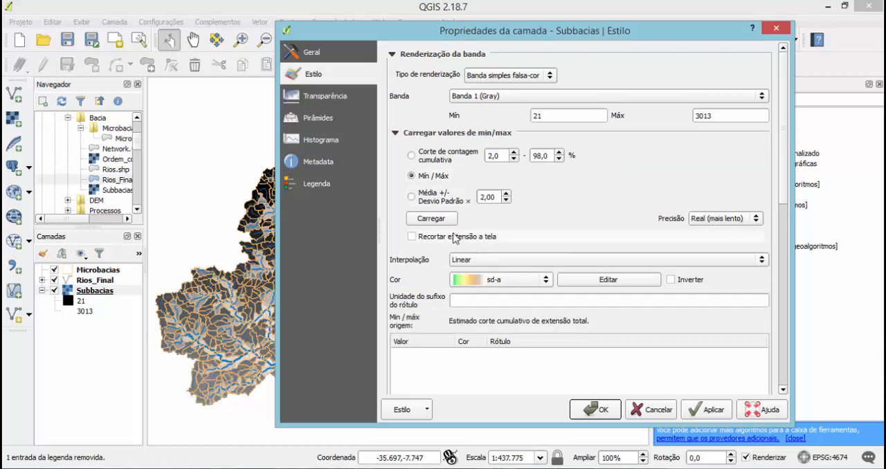
left_click(430, 220)
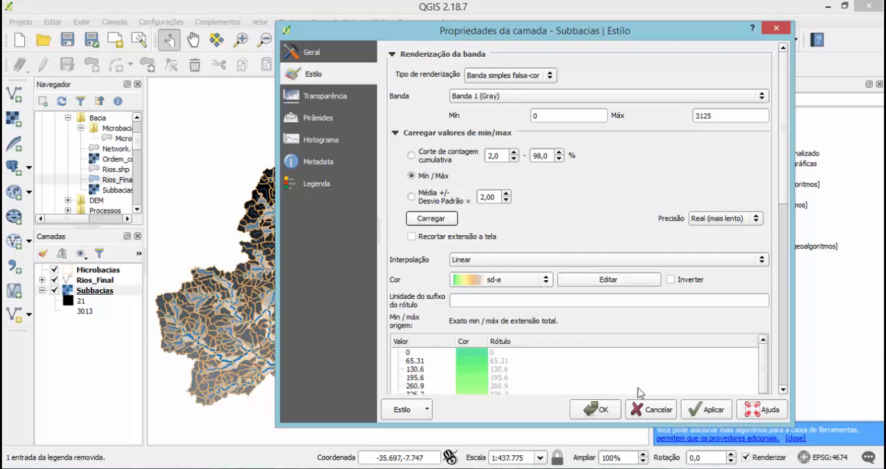
left_click(704, 413)
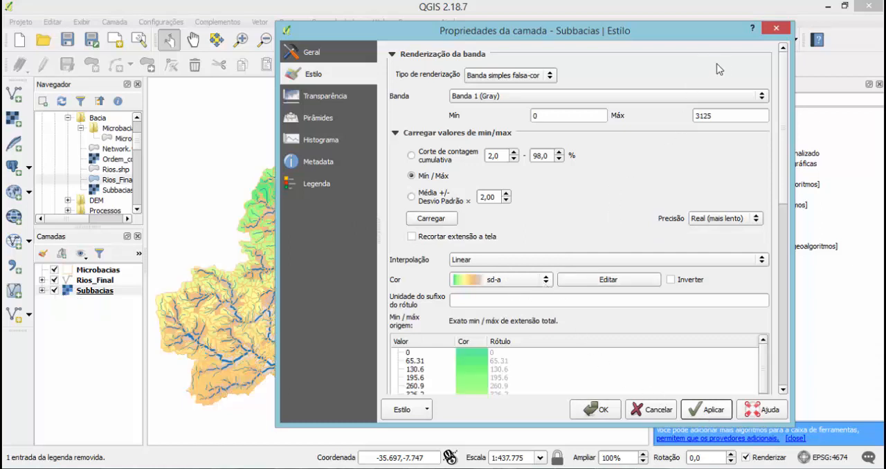
left_click(599, 411)
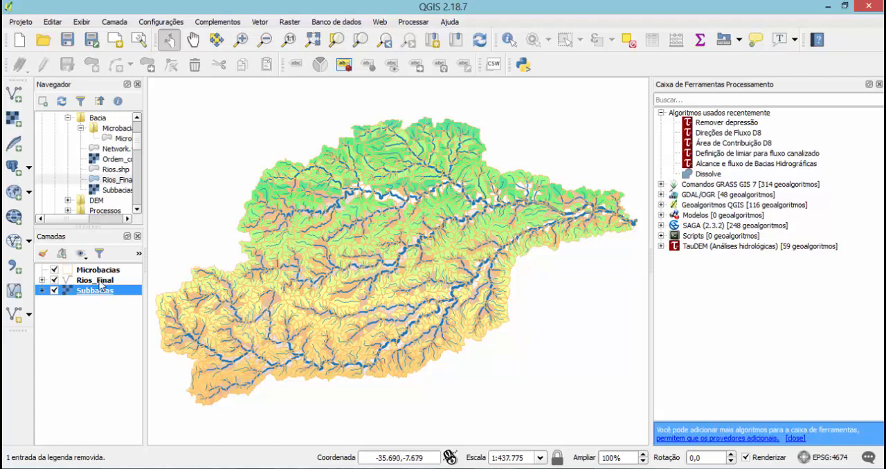
Hide the Rios_Final and Subbacias layers and open the attribute table of Microbacias.
left_click(54, 280)
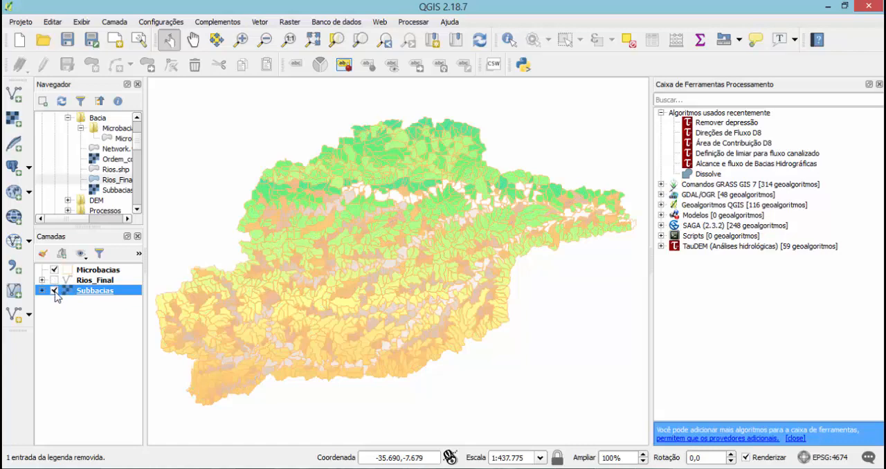
left_click(54, 291)
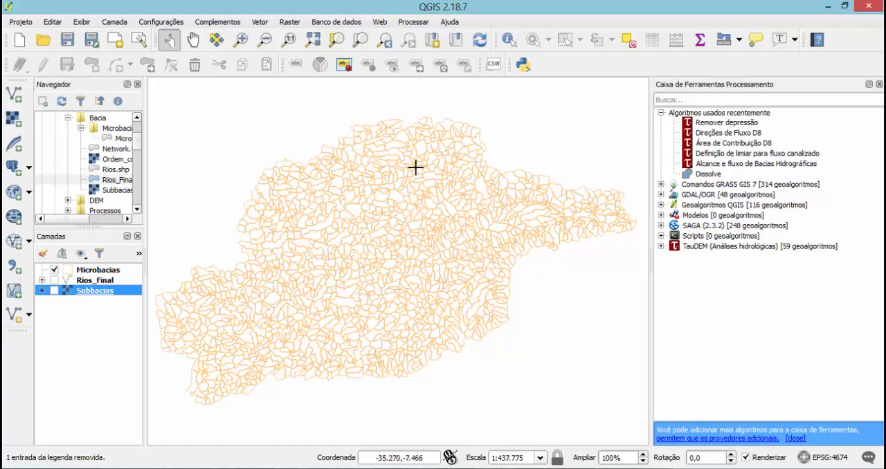
right_click(91, 273)
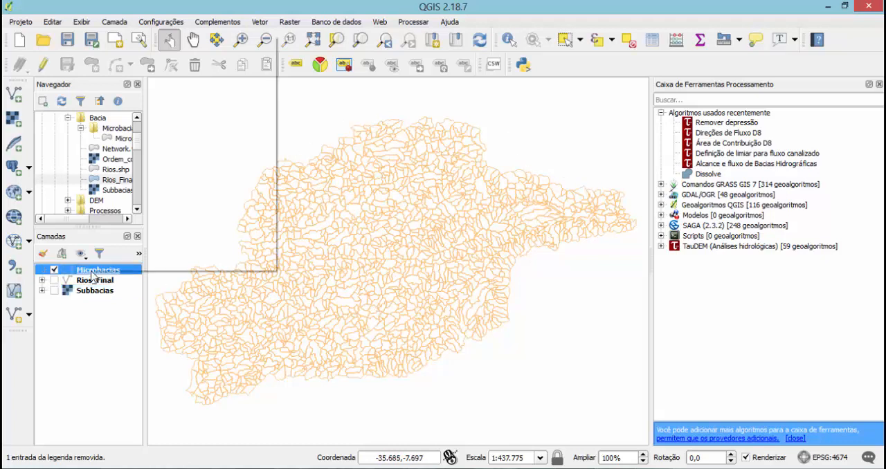
left_click(132, 174)
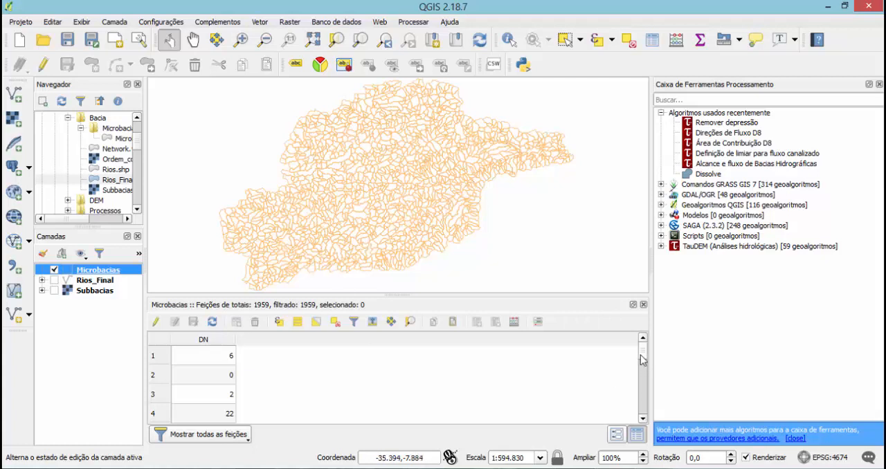
mouse_move(642, 352)
left_mouse_down()
mouse_move(643, 414)
mouse_move(642, 344)
left_mouse_up()
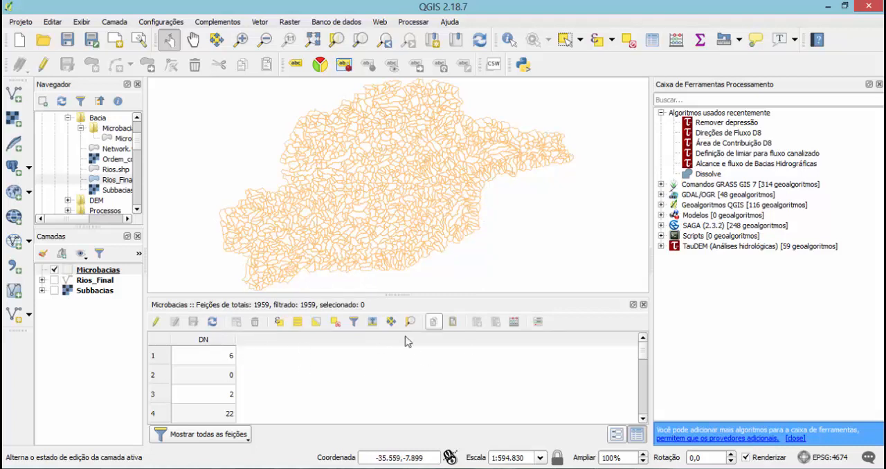
Enable editing on Microbacias and create a whole-number field Subbacias in the field calculator with the expression '1'.
left_click(157, 322)
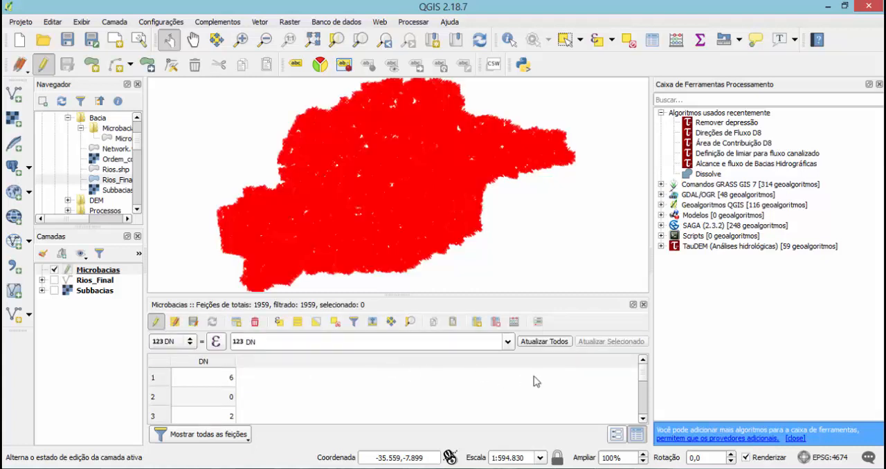
left_click(514, 322)
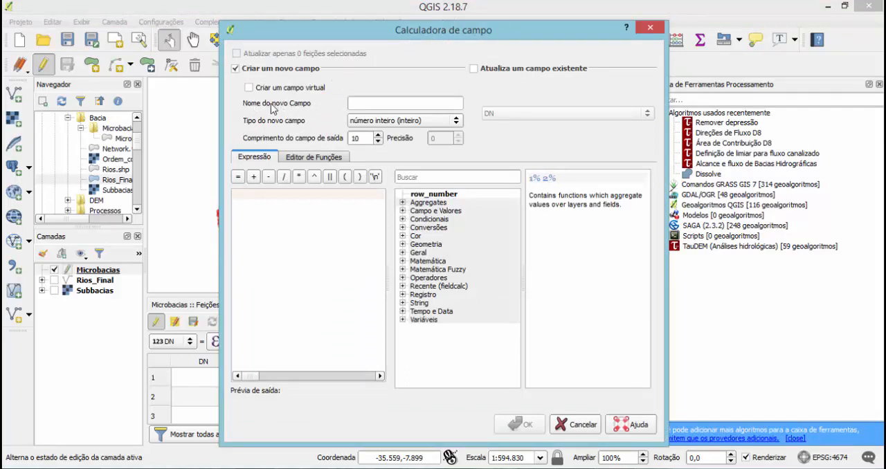
left_click(370, 103)
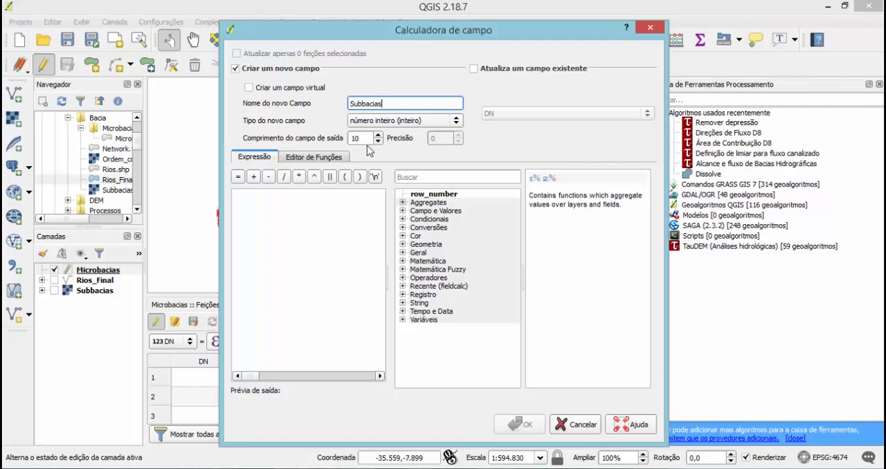
left_click(259, 204)
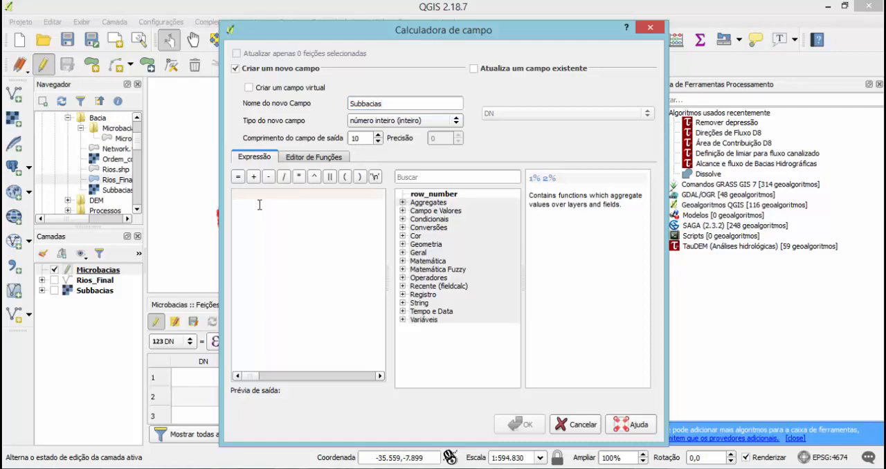
type("(")
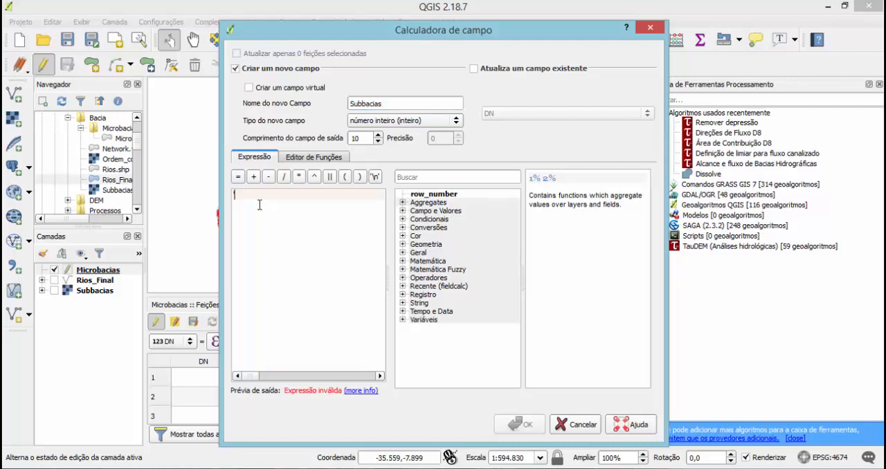
type("1'")
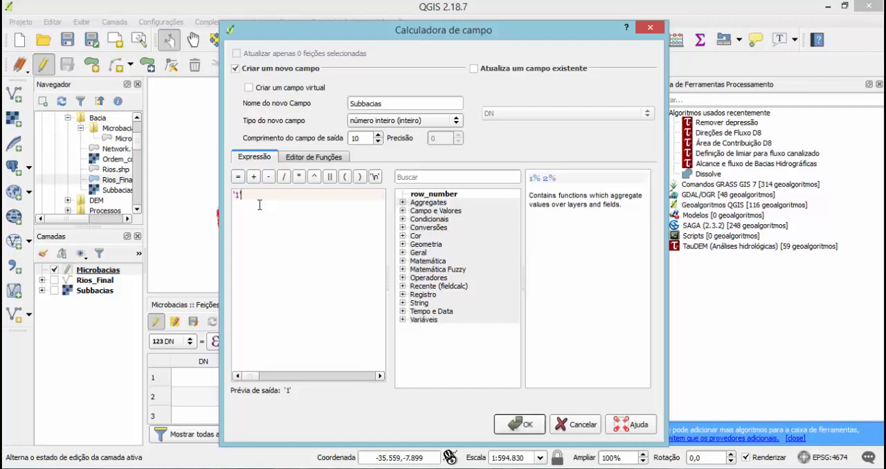
left_click(524, 425)
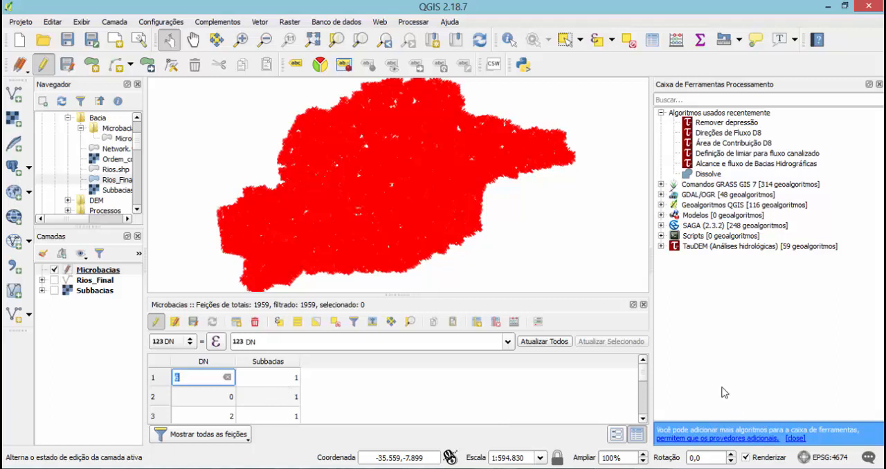
mouse_move(646, 376)
left_mouse_down()
mouse_move(644, 405)
mouse_move(642, 368)
left_mouse_up()
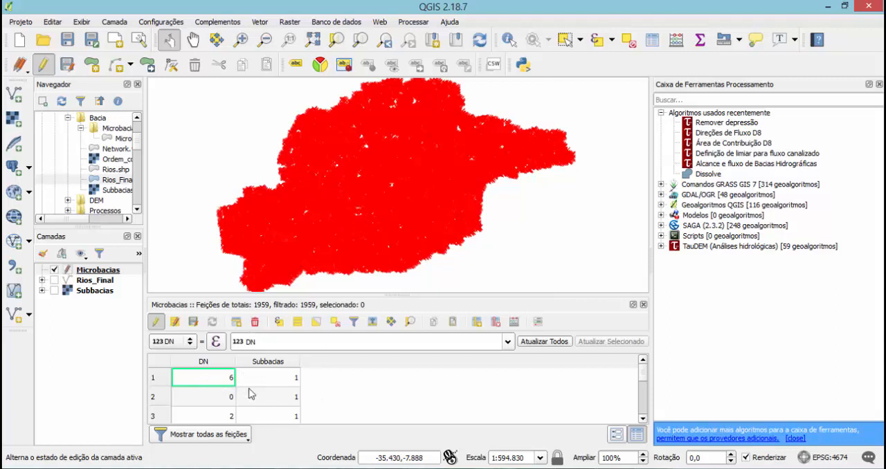
Save the attribute edits of Microbacias, end its edit session and close the attribute table.
left_click(195, 327)
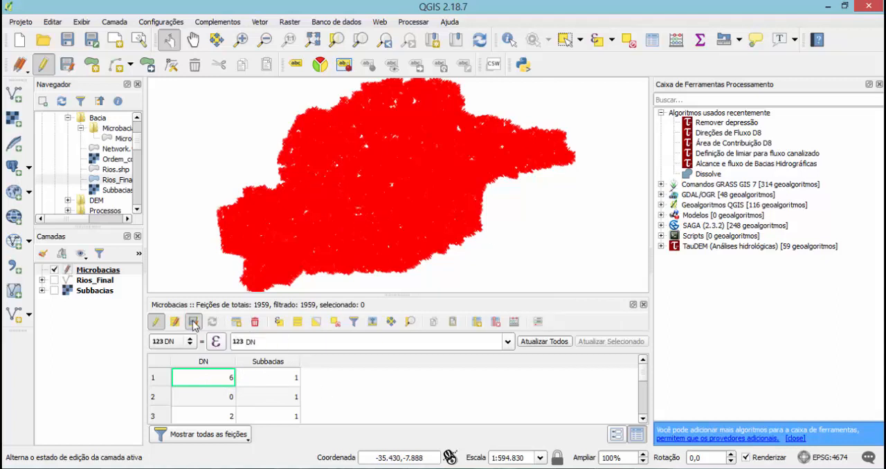
left_click(156, 322)
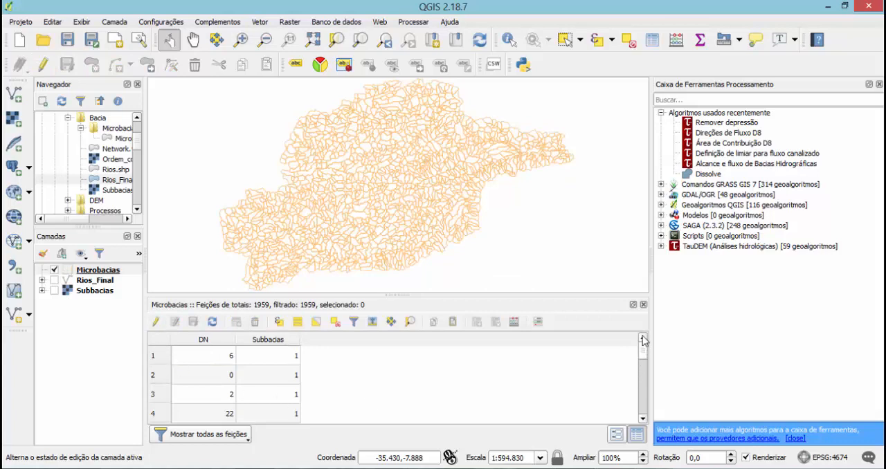
left_click(643, 305)
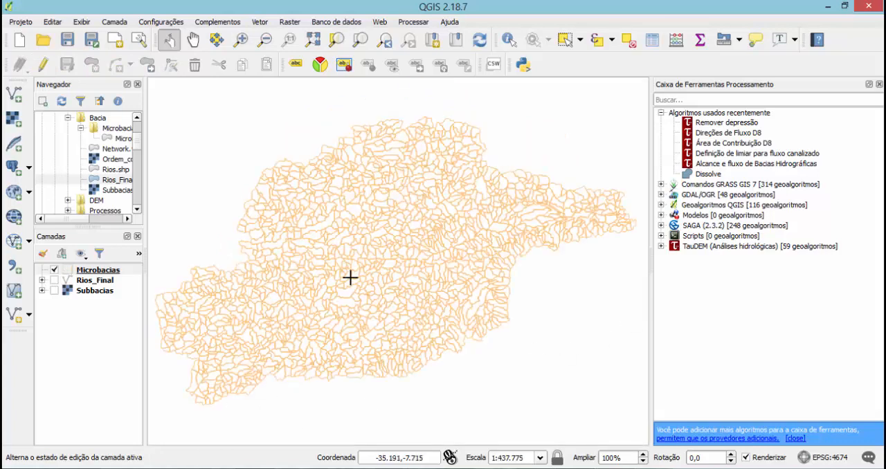
Set up a Dissolve of Microbacias by the Subbacias field with Dissolve all (do not use fields) turned off.
left_click(261, 25)
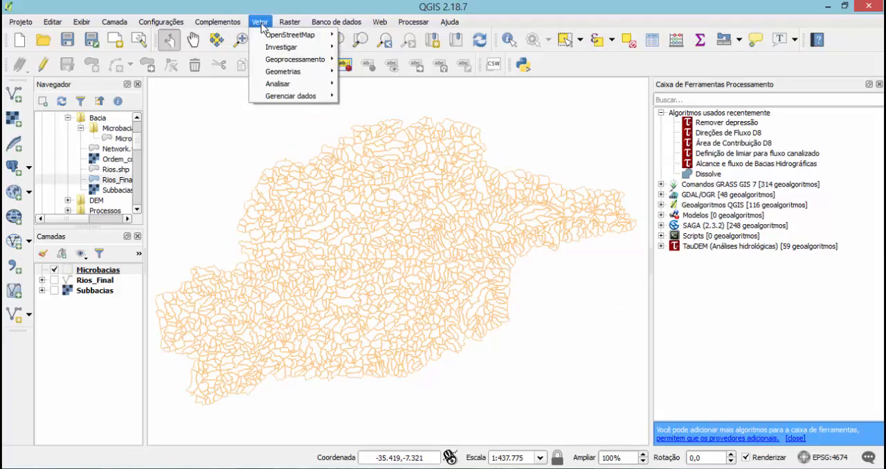
mouse_move(301, 64)
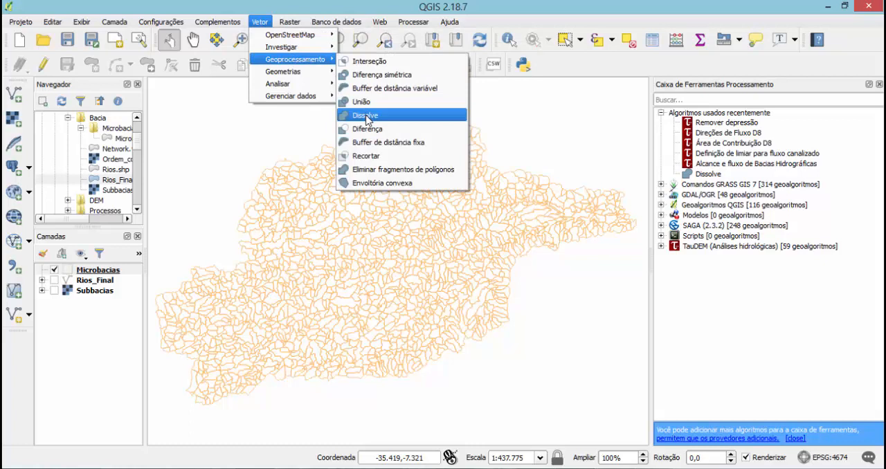
left_click(365, 116)
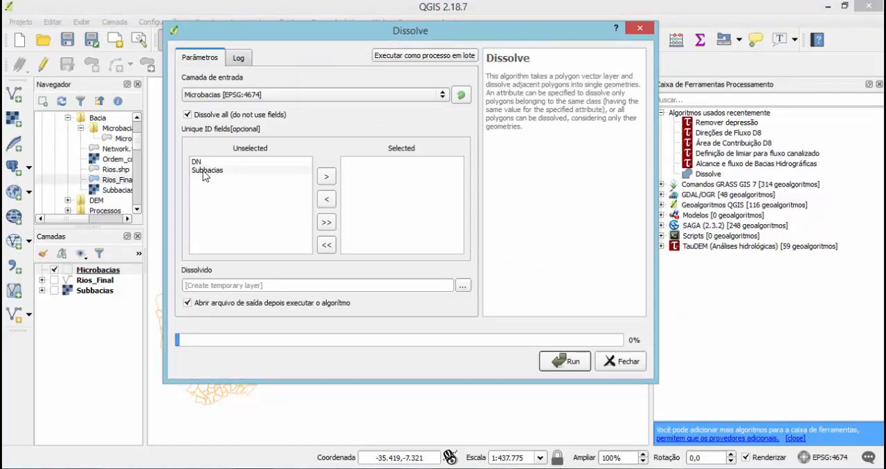
left_click(204, 170)
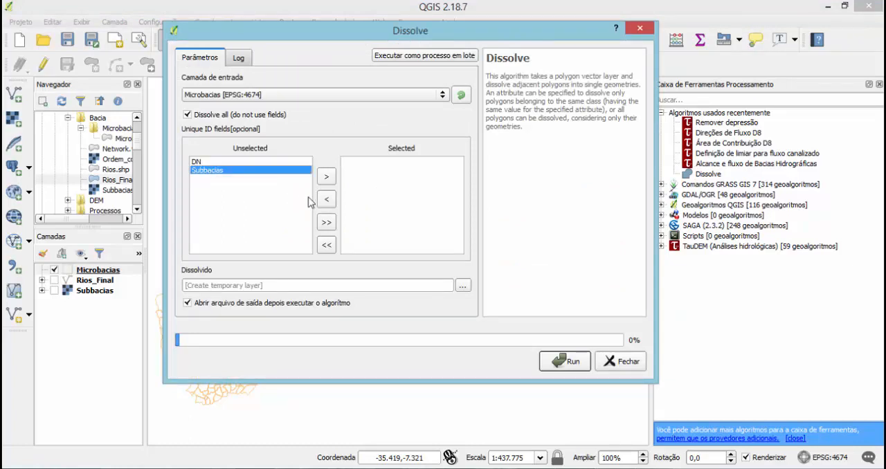
left_click(326, 177)
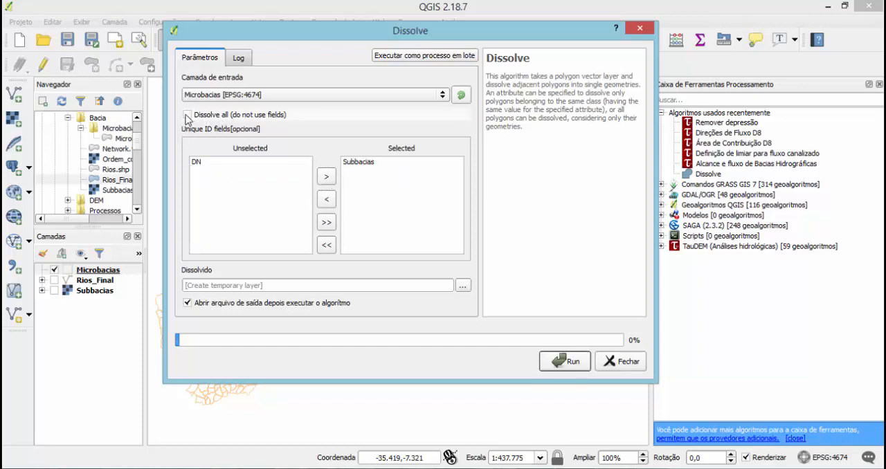
left_click(187, 115)
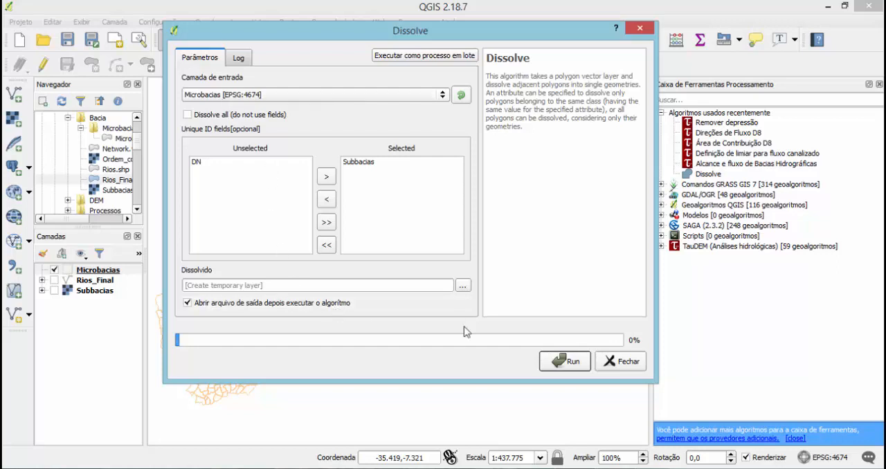
Set the dissolved output file to Bacia_Rio_Goiana in C:\Trab_Hidro\Bacia, run the Dissolve and close its dialog.
left_click(463, 289)
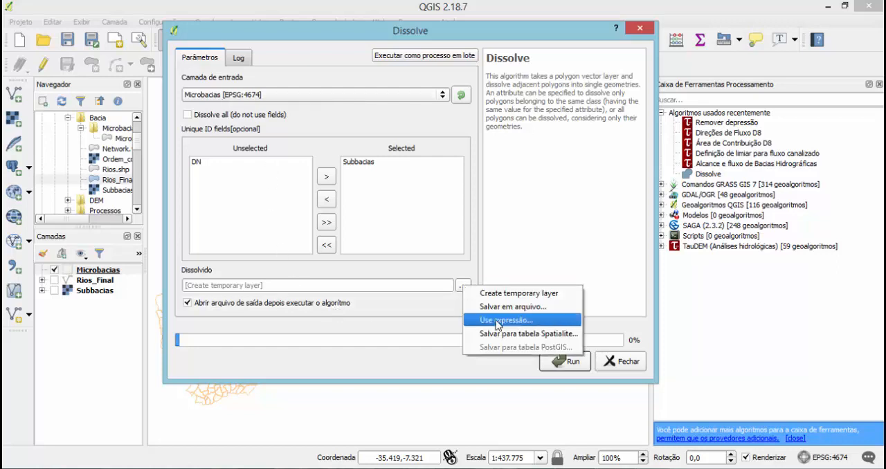
left_click(505, 311)
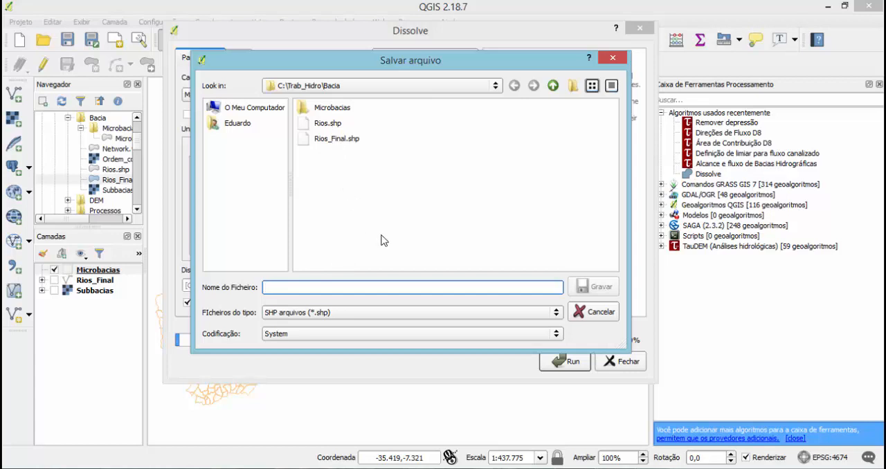
type("Bacia_Rio_Goiana")
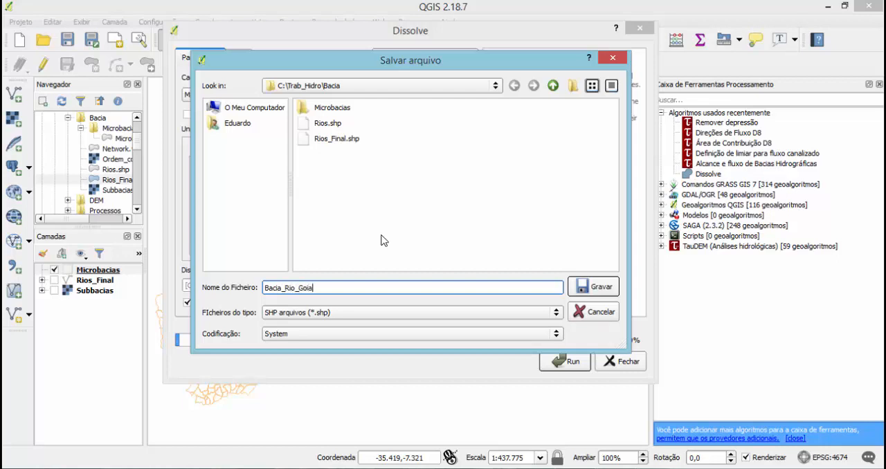
left_click(581, 289)
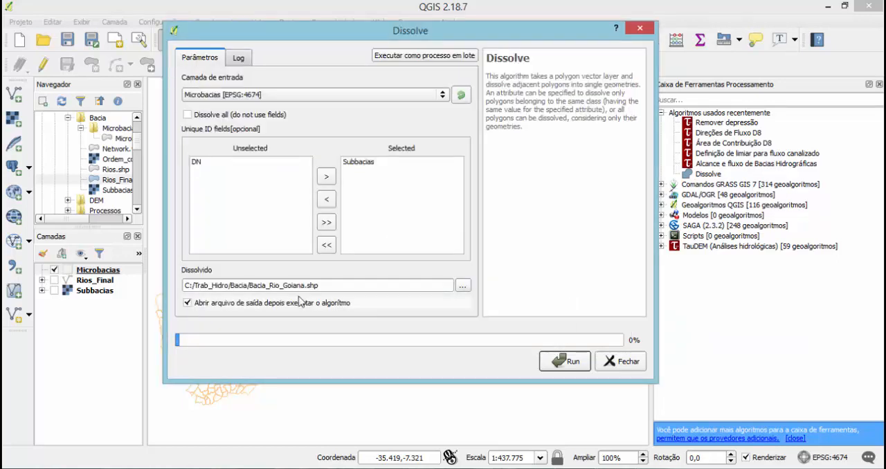
left_click(580, 365)
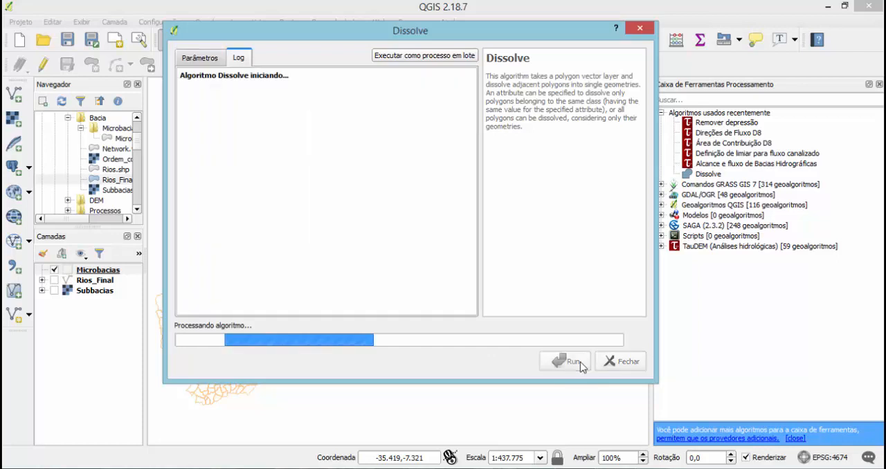
left_click(618, 363)
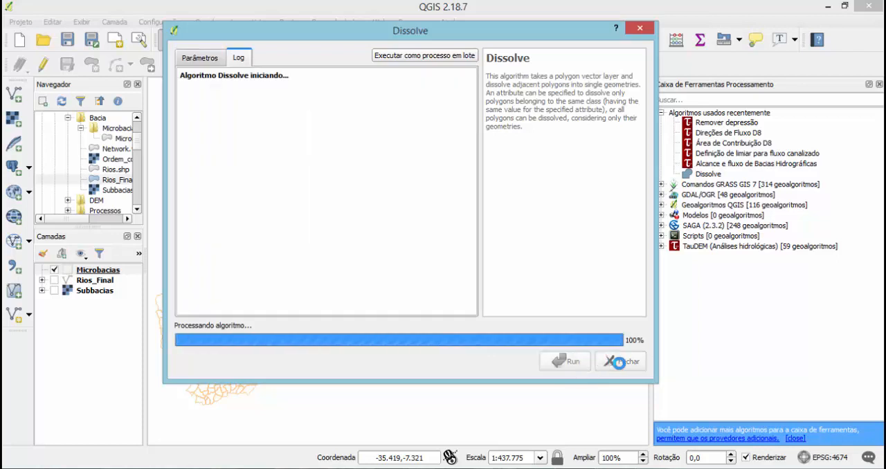
left_click(622, 366)
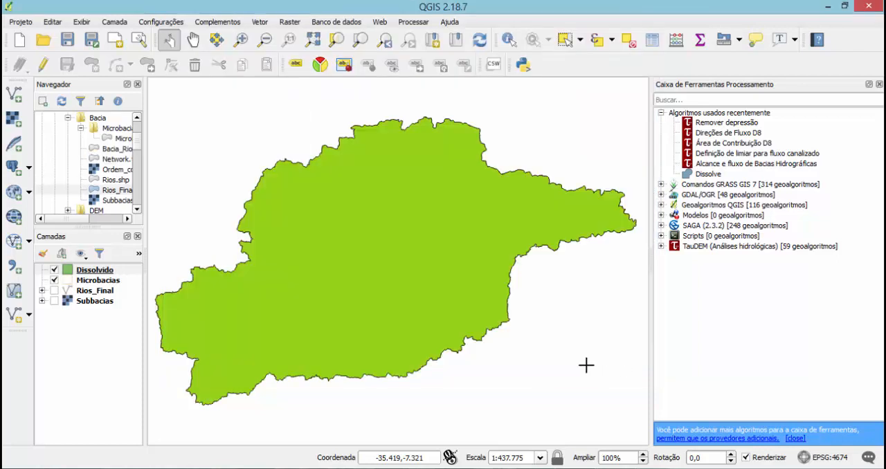
Hide Microbacias and style the Dissolvido layer as Contorno: Linha simples in dark green.
left_click(54, 280)
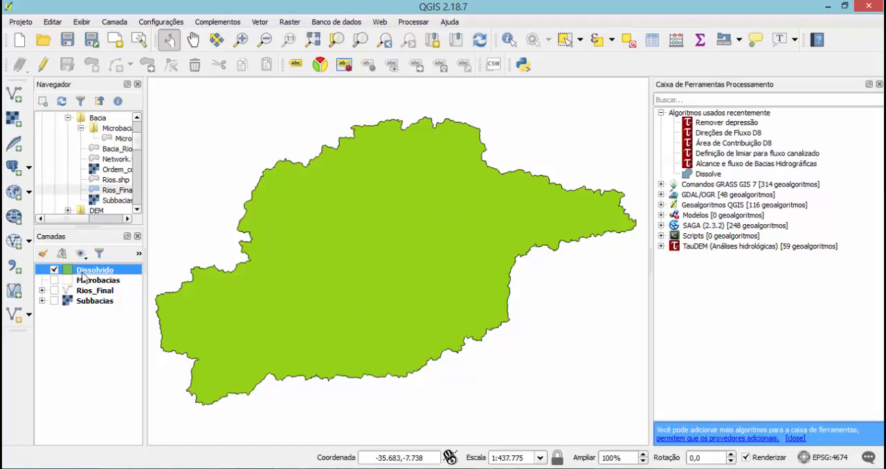
double_click(82, 274)
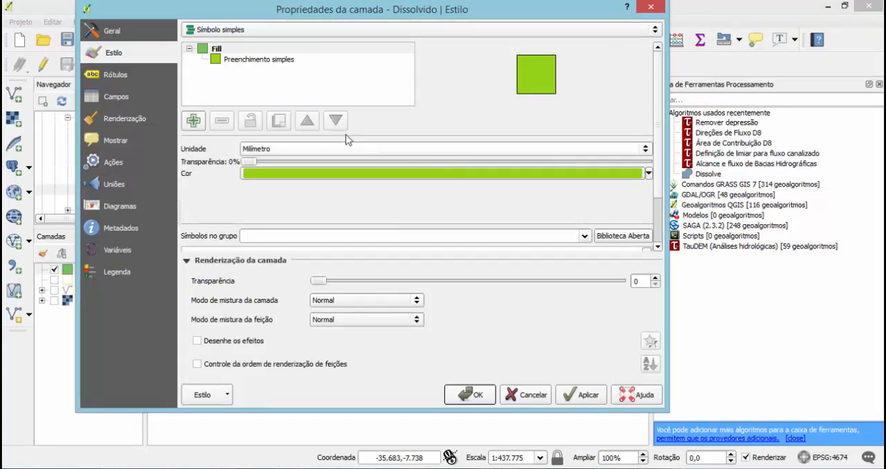
left_click(274, 61)
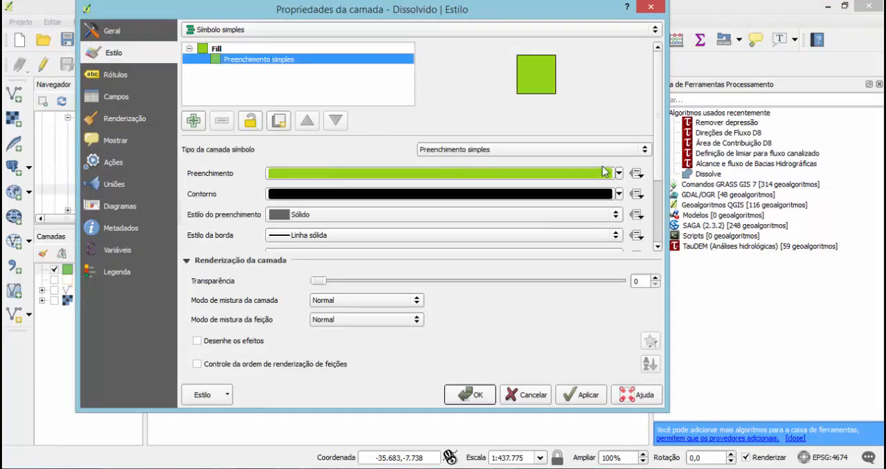
left_click(643, 153)
left_click(492, 188)
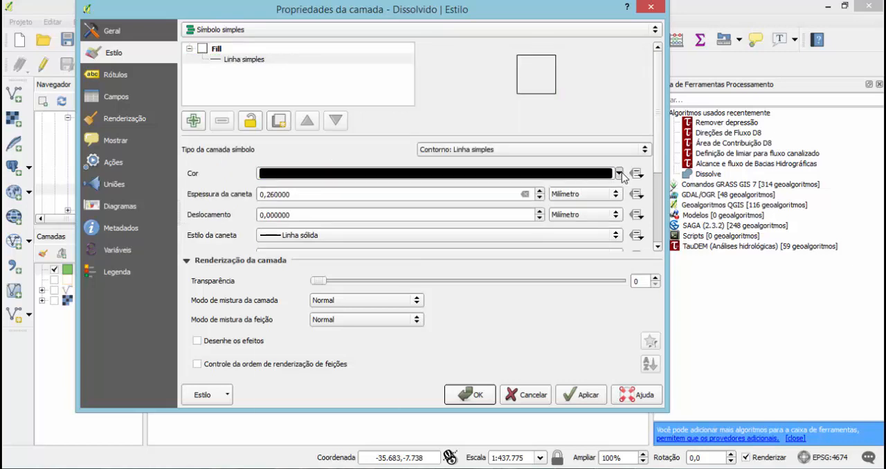
left_click(619, 173)
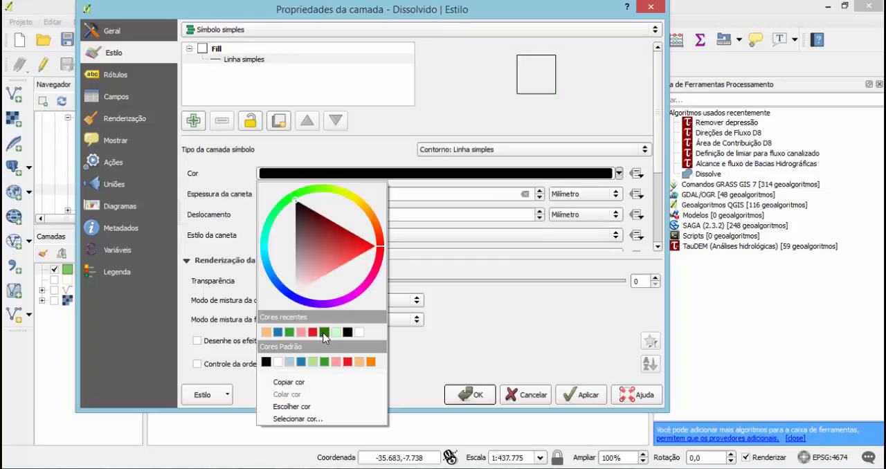
left_click(323, 332)
left_click(577, 399)
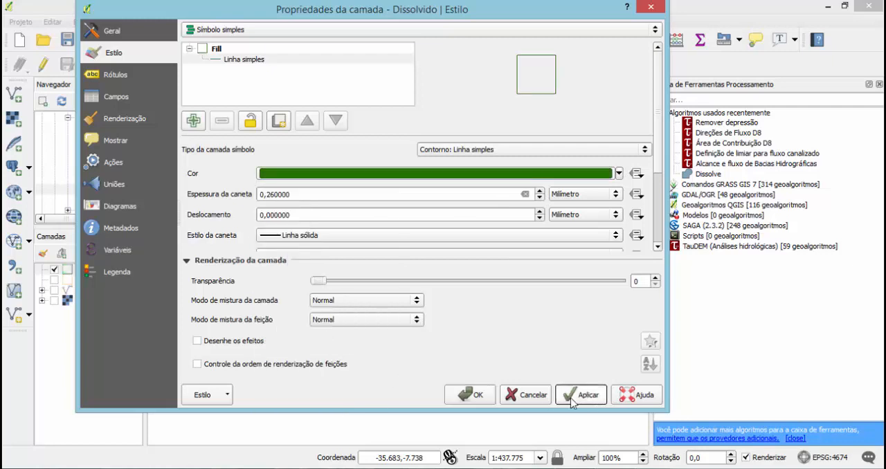
left_click(482, 401)
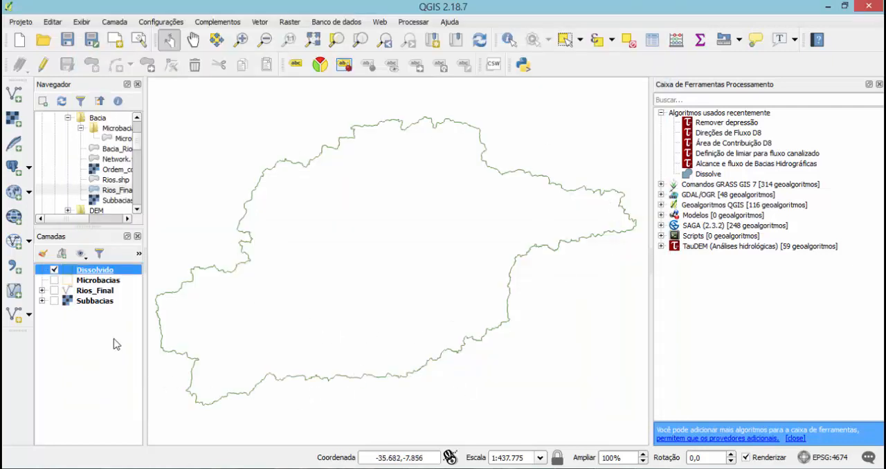
Show the Microbacias, Rios_Final and Subbacias layers together with the basin outline.
left_click(54, 281)
left_click(54, 290)
left_click(54, 301)
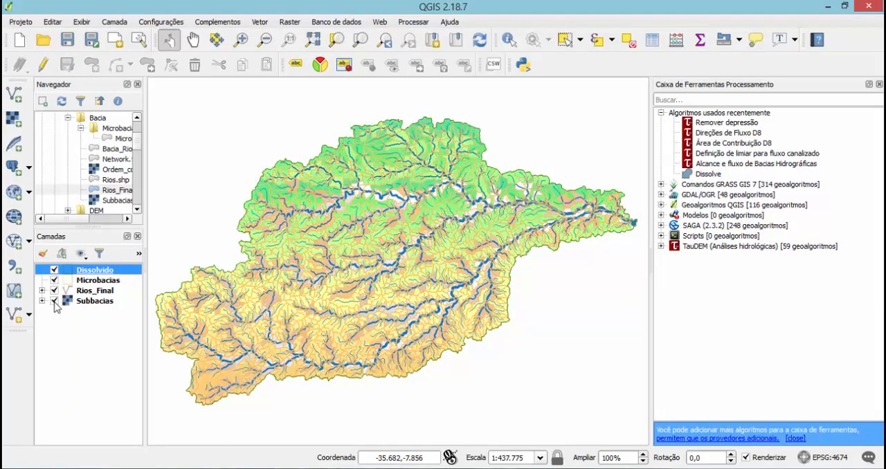
Set the pen thickness of the Dissolvido outline to 1 mm and apply the style.
double_click(94, 275)
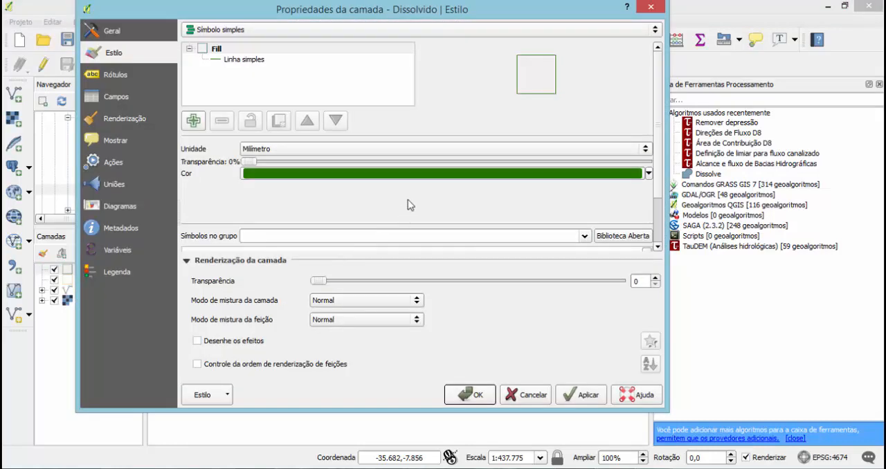
left_click(252, 60)
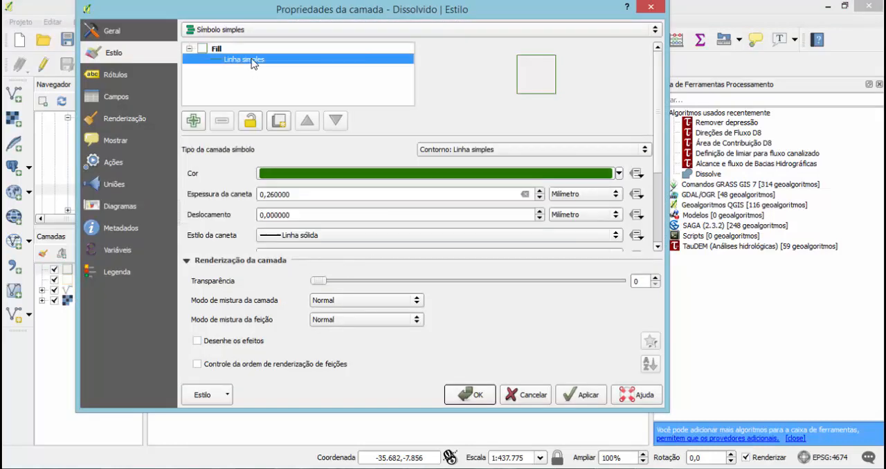
left_click_drag(304, 194, 223, 190)
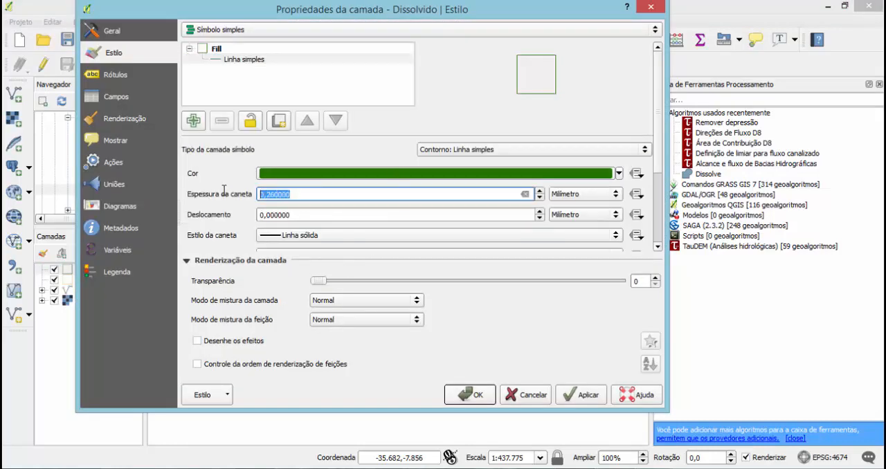
type("1")
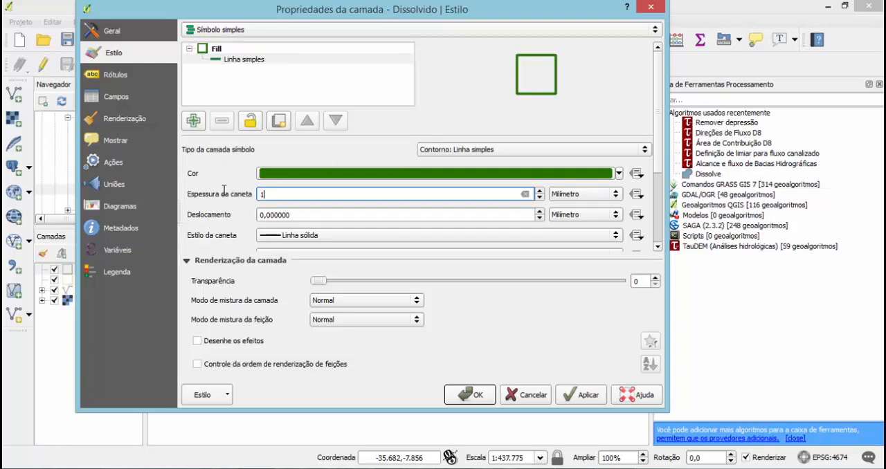
left_click(569, 395)
left_click(470, 395)
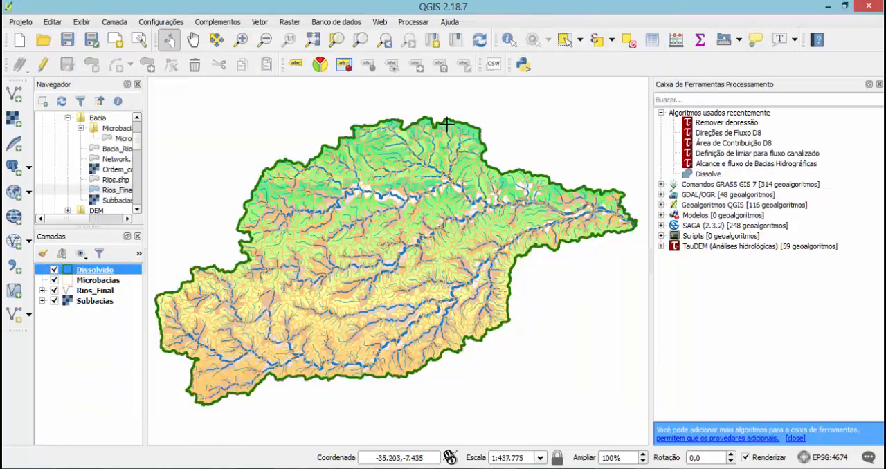
Toggle the visibility of the Dissolvido and Microbacias layers to examine the basin boundary over the other layers.
left_click(54, 270)
left_click(54, 270)
left_click(54, 269)
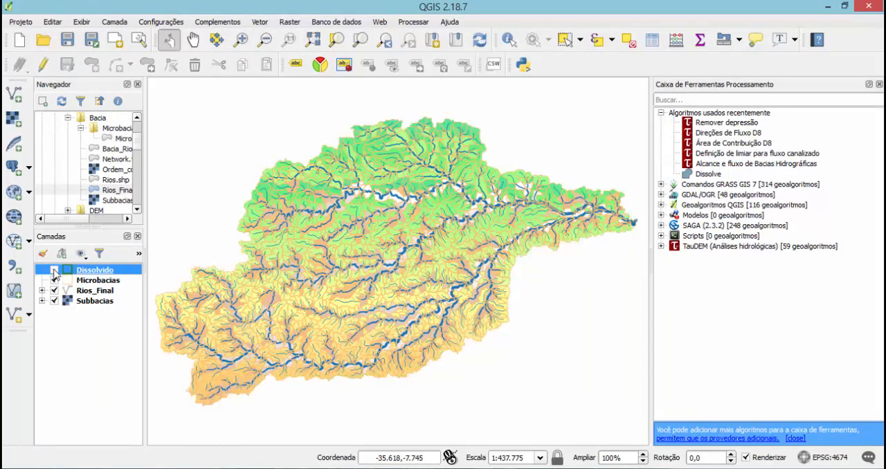
left_click(54, 270)
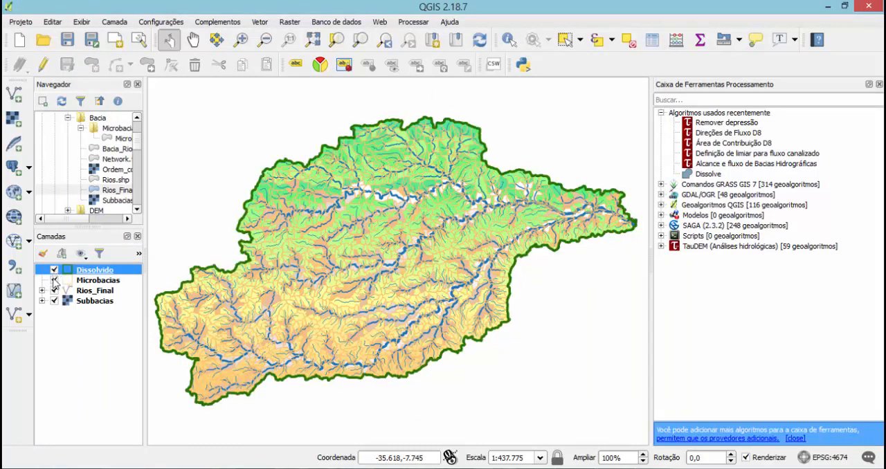
left_click(55, 281)
left_click(54, 271)
left_click(54, 271)
Add the Bacia_Rio_Goiana shapefile from the Shapes folder to the map and toggle its visibility to compare it with Dissolvido.
left_click(137, 213)
left_click(137, 213)
left_click(139, 213)
left_click(139, 213)
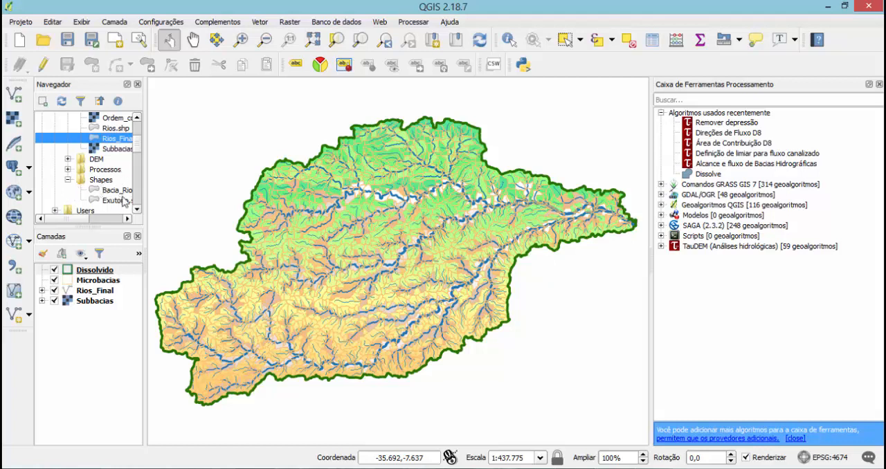
left_click(137, 209)
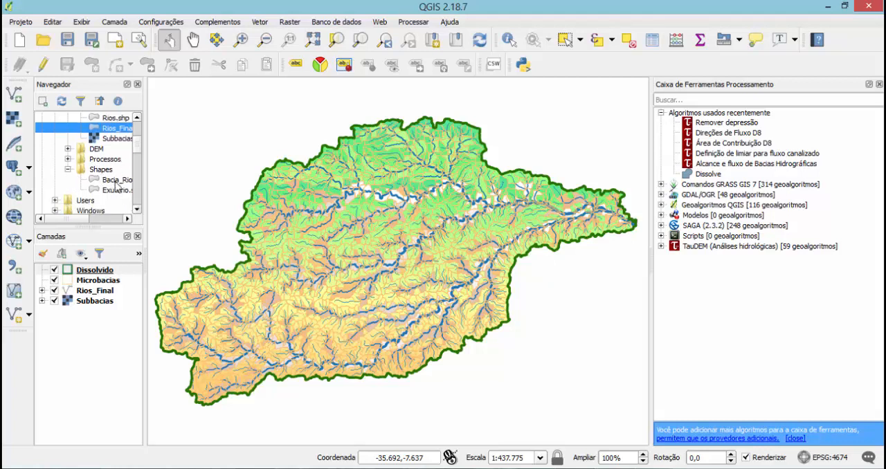
left_click_drag(116, 180, 90, 351)
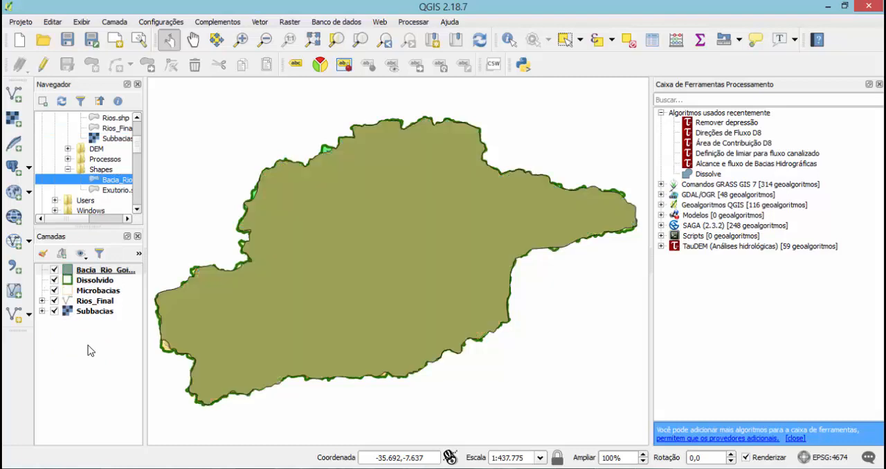
left_click(55, 270)
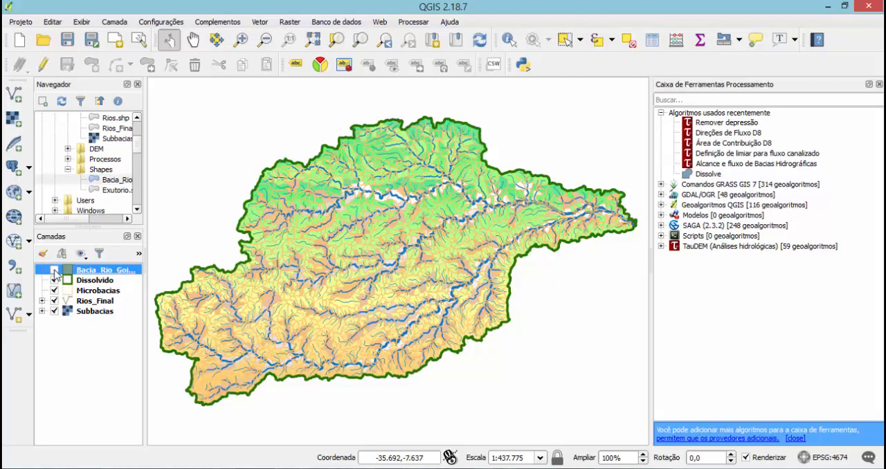
left_click(54, 271)
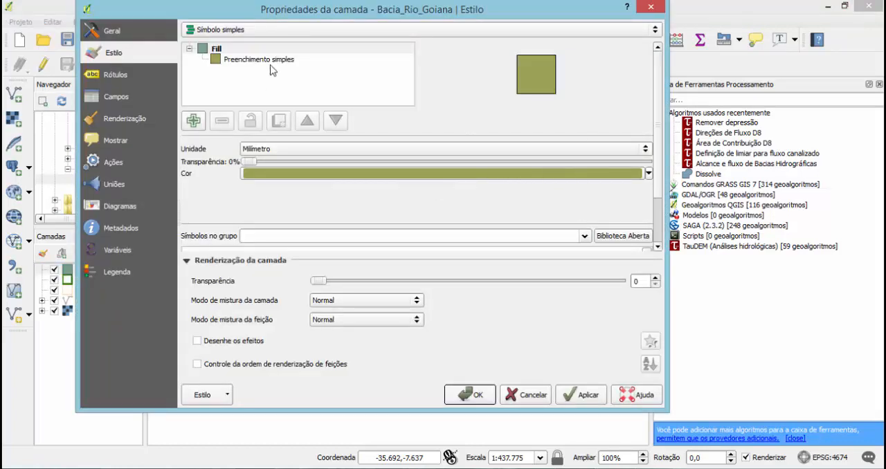
Change the Bacia_Rio_Goiana fill symbol to the Contorno: Linha simples type and colour the outline red.
left_click(271, 61)
left_click(558, 149)
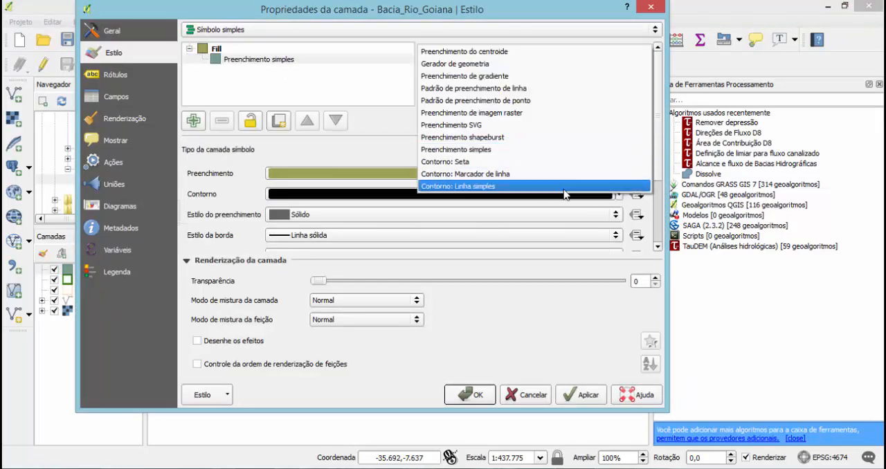
left_click(564, 187)
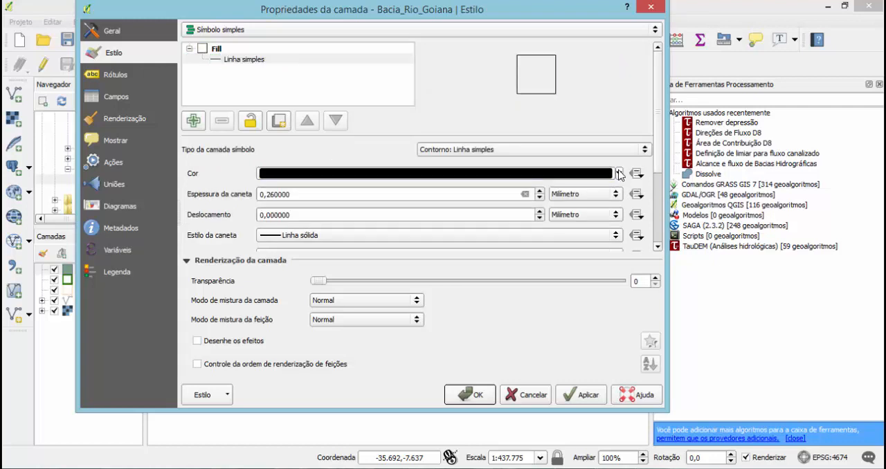
left_click(618, 174)
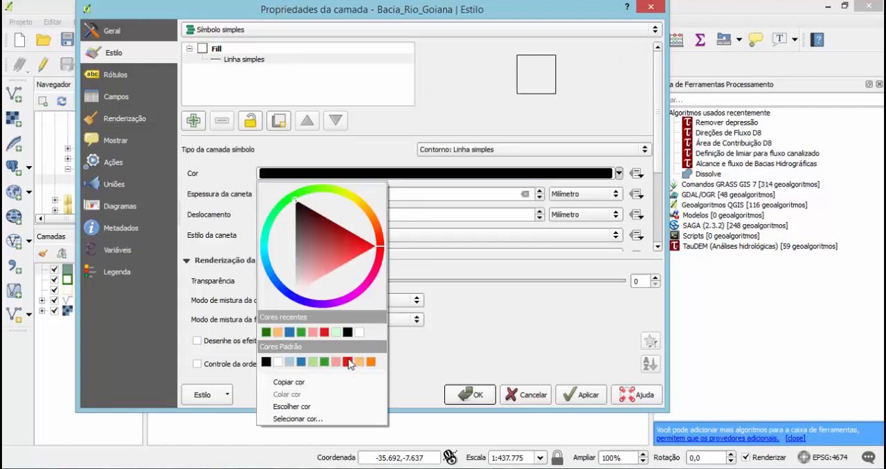
left_click(348, 361)
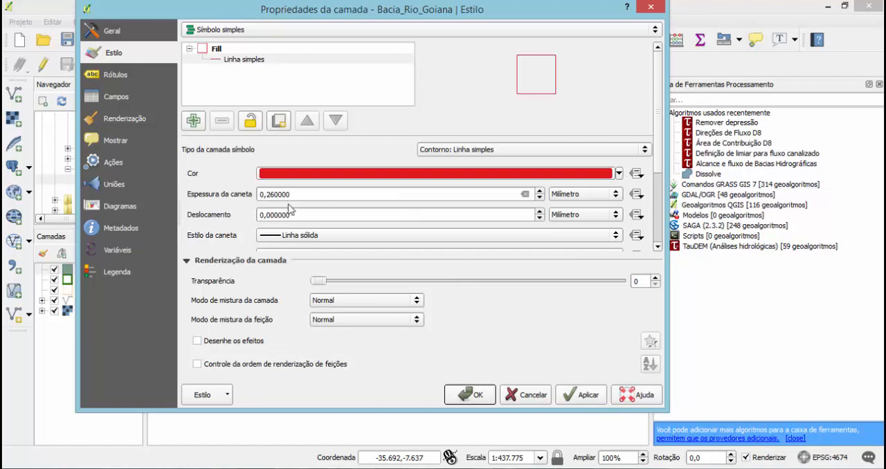
Set the pen thickness of the Bacia_Rio_Goiana outline to 1 mm and apply the style.
left_click_drag(291, 194, 239, 197)
type("1")
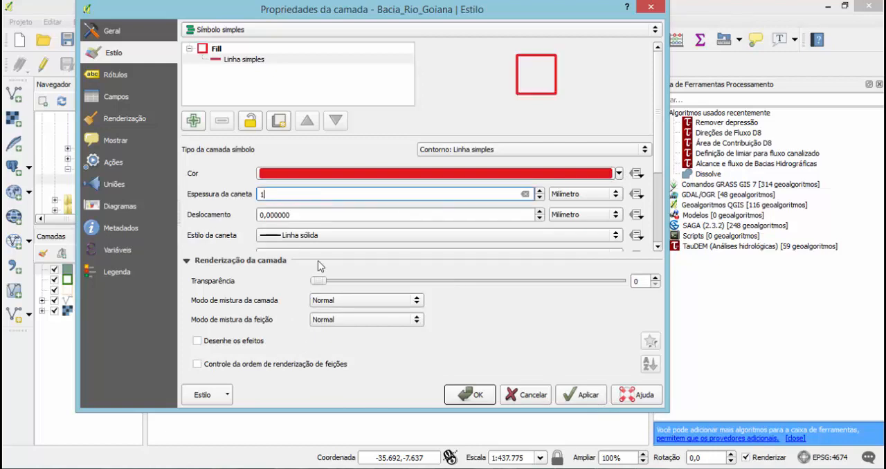
left_click(582, 394)
left_click(475, 395)
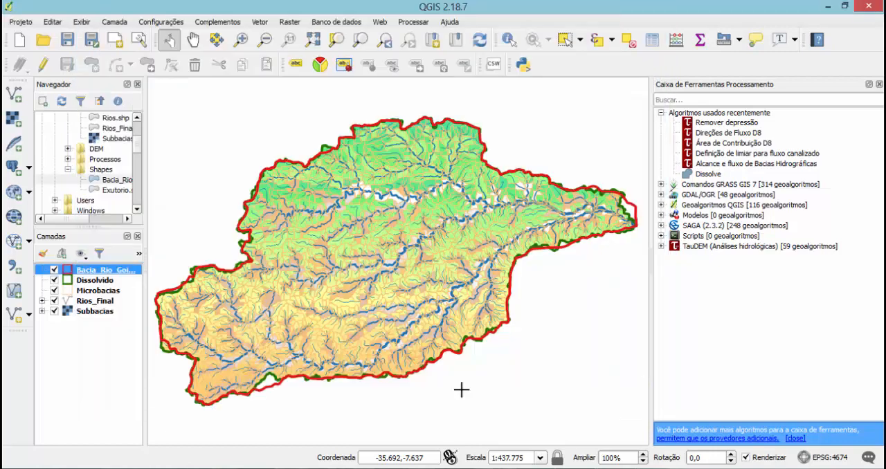
Hide Microbacias, Rios_Final and Subbacias, compare the Bacia_Rio_Goiana and Dissolvido outlines, and hide Bacia_Rio_Goiana.
left_click(55, 291)
left_click(55, 301)
left_click(54, 312)
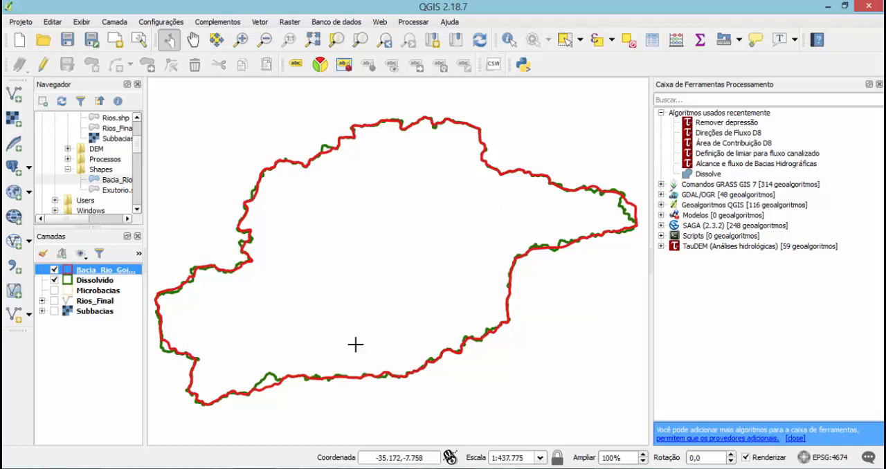
left_click(54, 270)
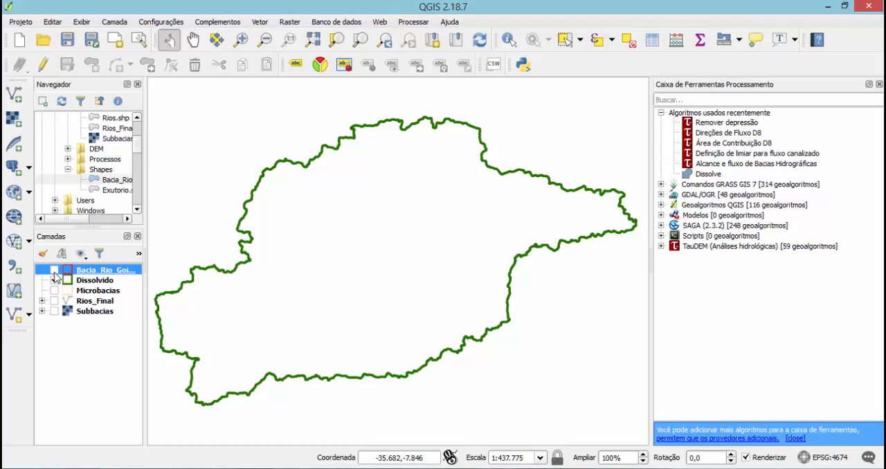
left_click(54, 280)
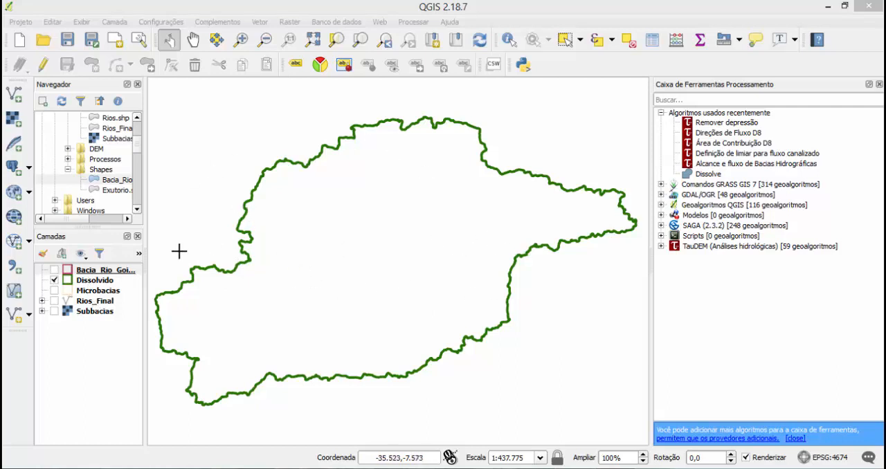
Remove the Bacia_Rio_Goiana layer from the project and show Microbacias, Rios_Final and Subbacias again.
right_click(93, 271)
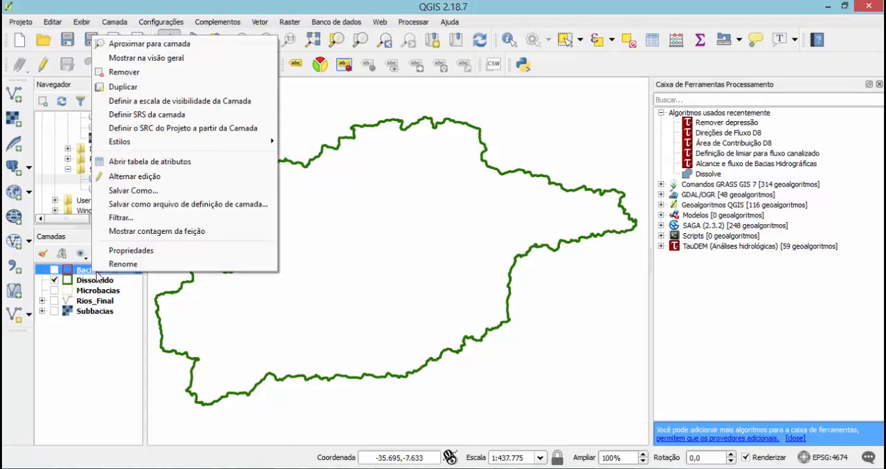
left_click(141, 73)
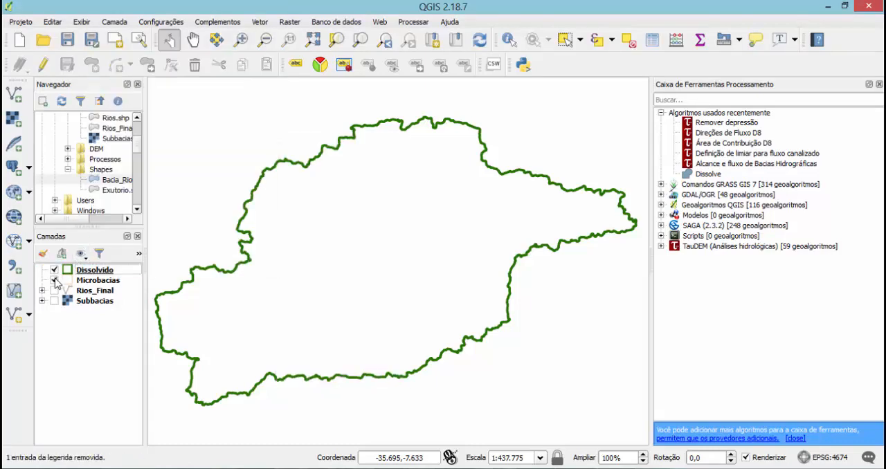
left_click(54, 291)
left_click(54, 301)
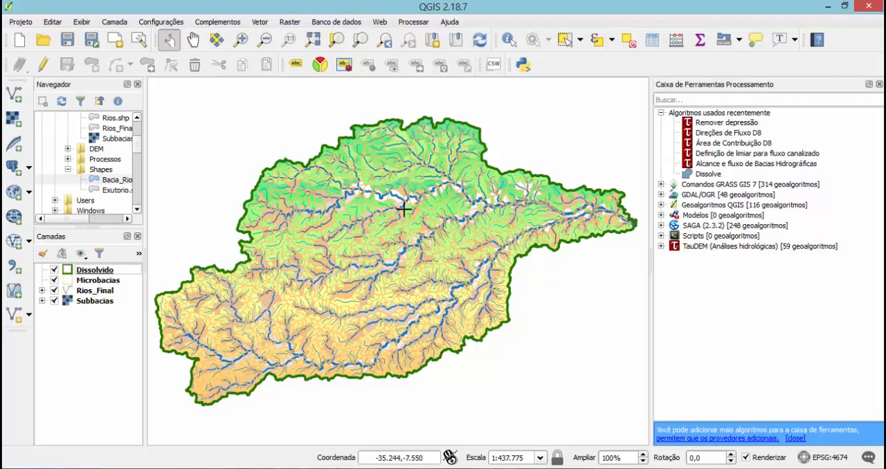
Bring up the project commands.
left_click(21, 22)
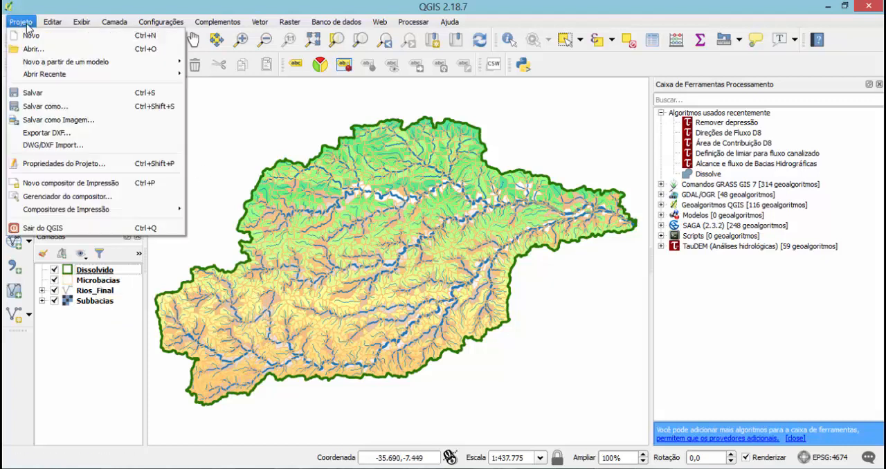